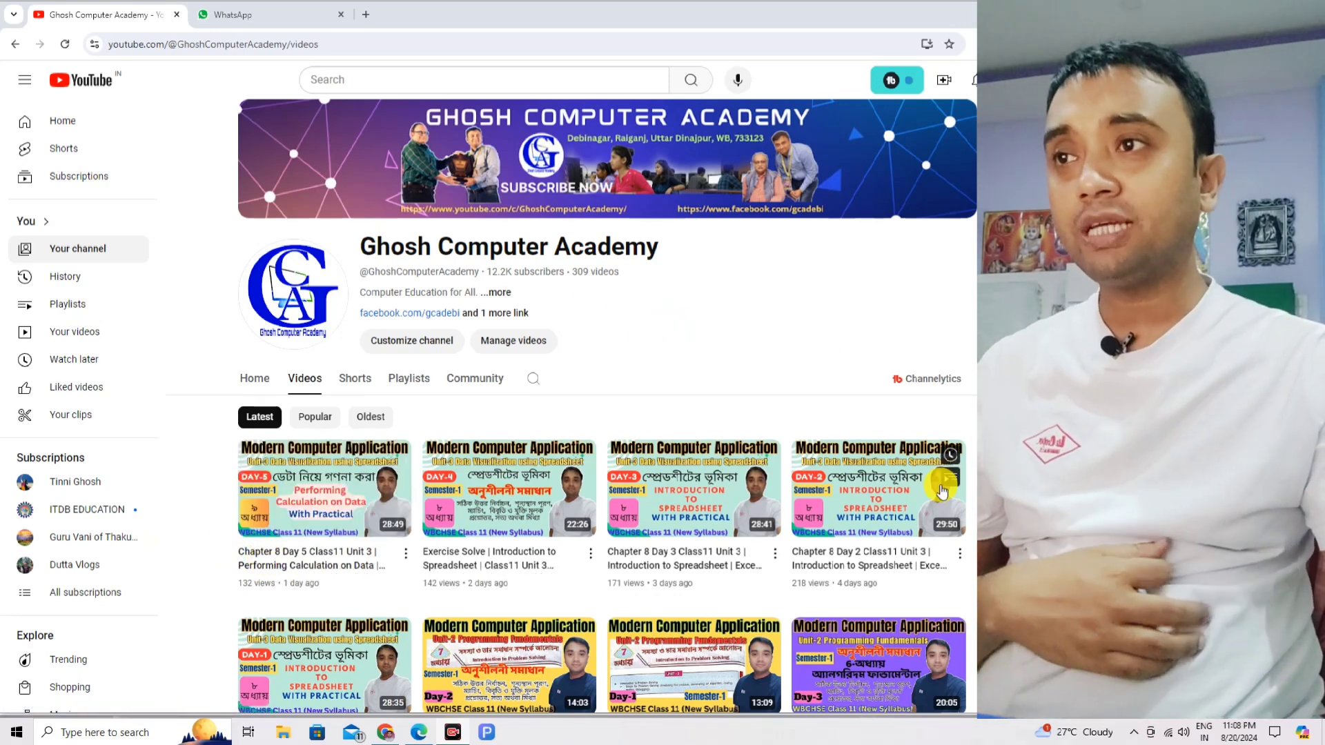
Open the full "Data Visualization using Spreadsheet" playlist from the channel's created playlists
scroll(421, 476, down, 2)
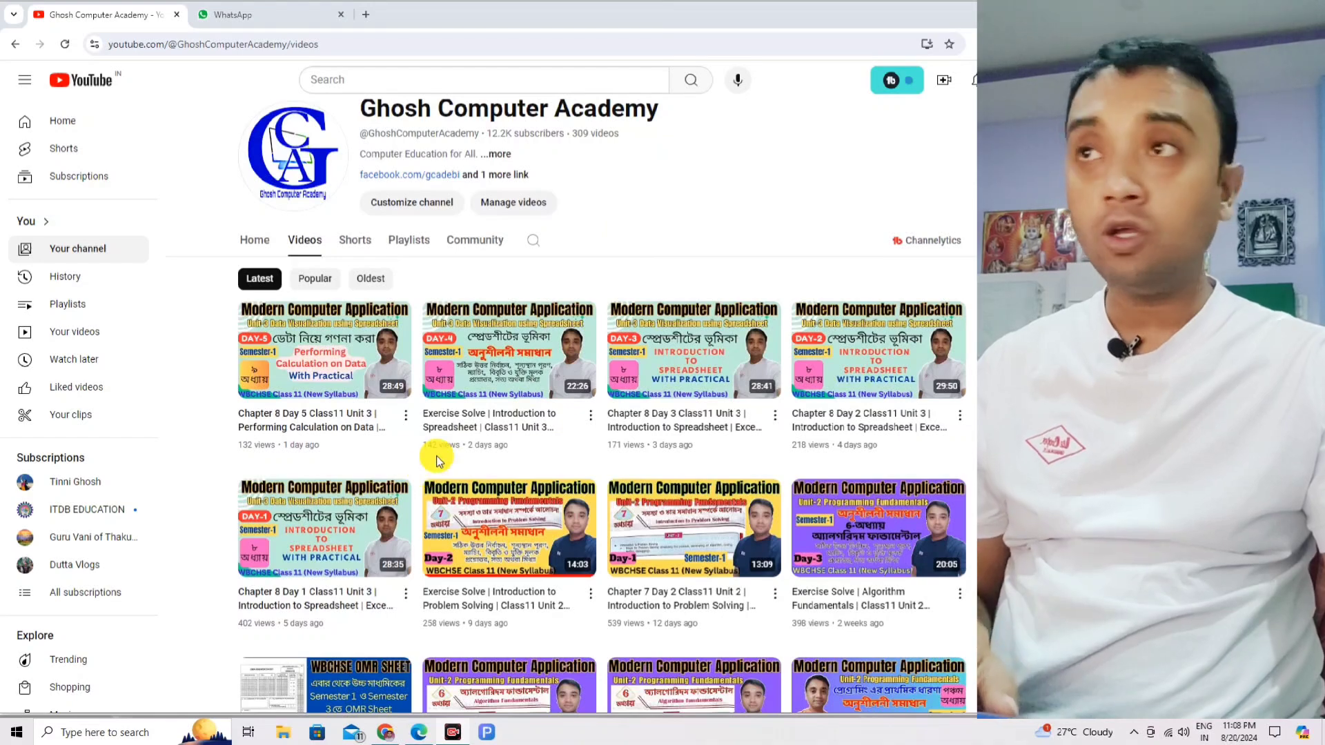
click(412, 246)
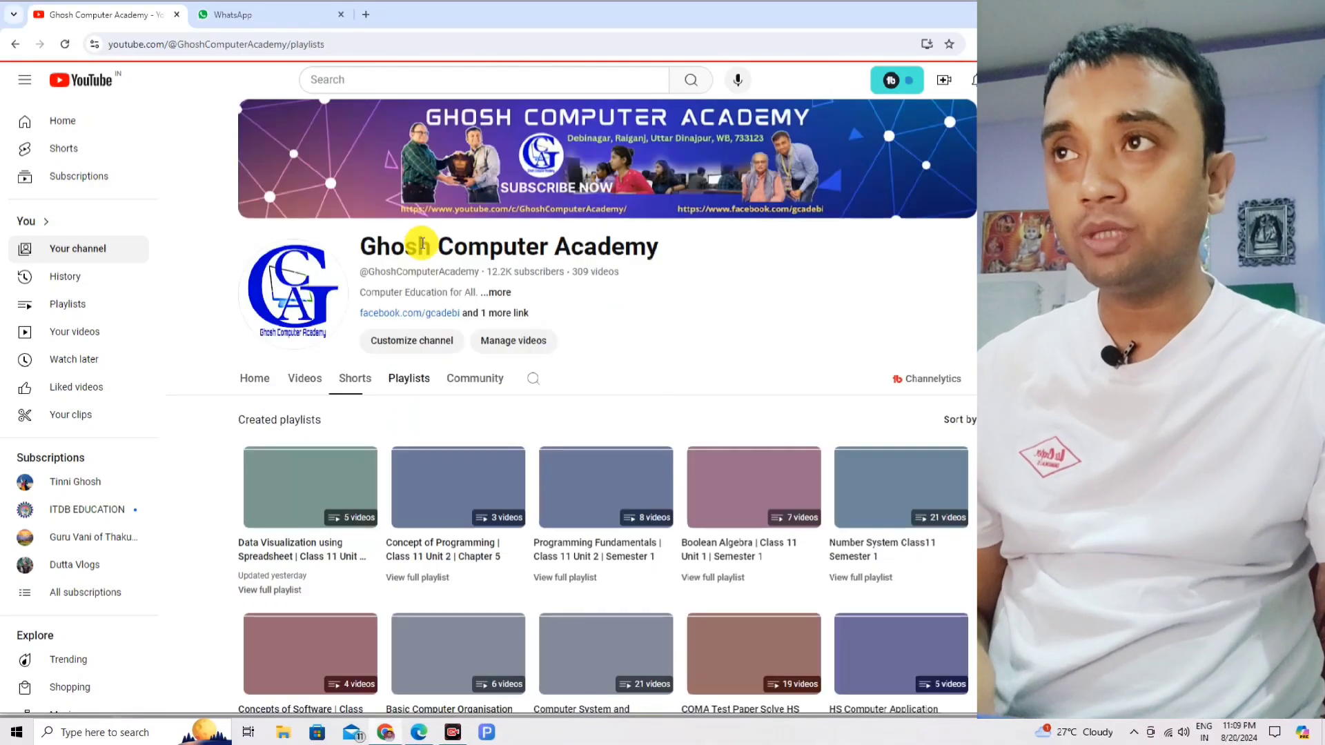
scroll(646, 240, down, 2)
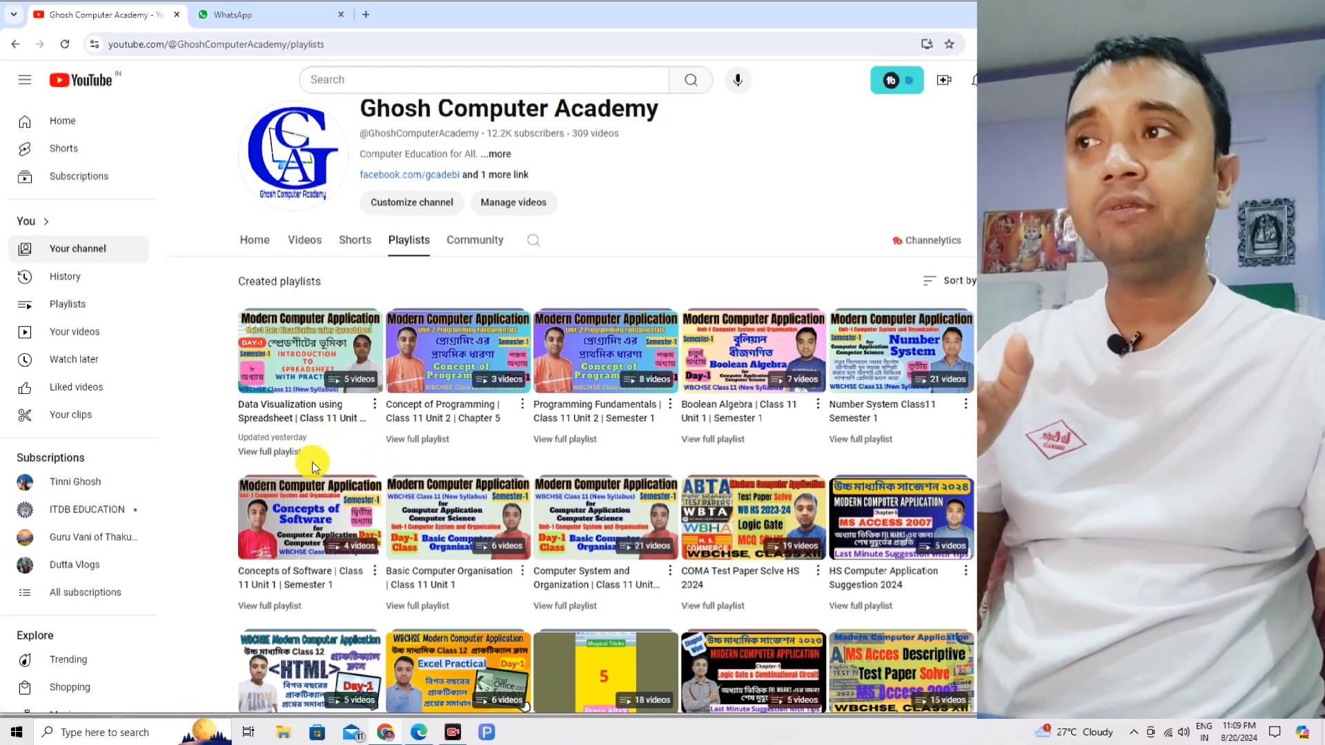
click(290, 455)
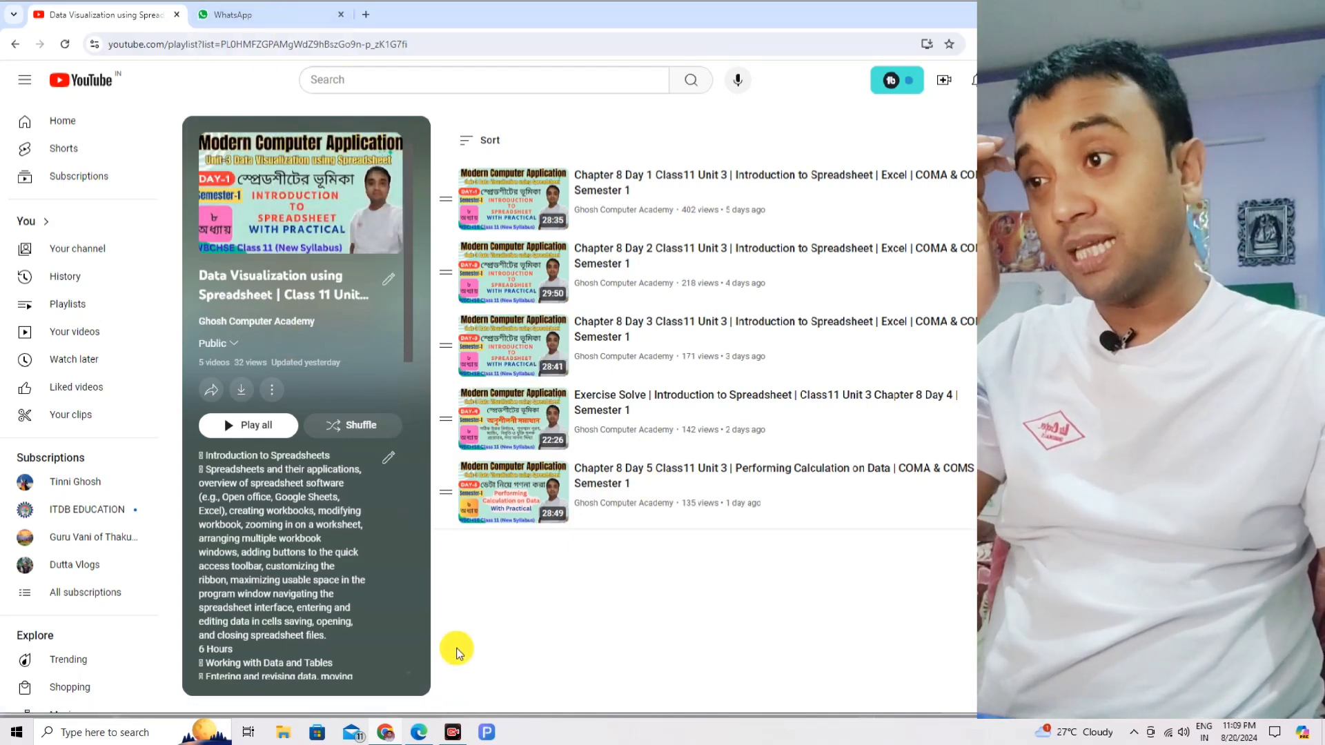
Switch to the COMA_FINAL 24-25 PDF in Edge and draw a freehand outline around the Changing Workbook Appearance topic
click(419, 732)
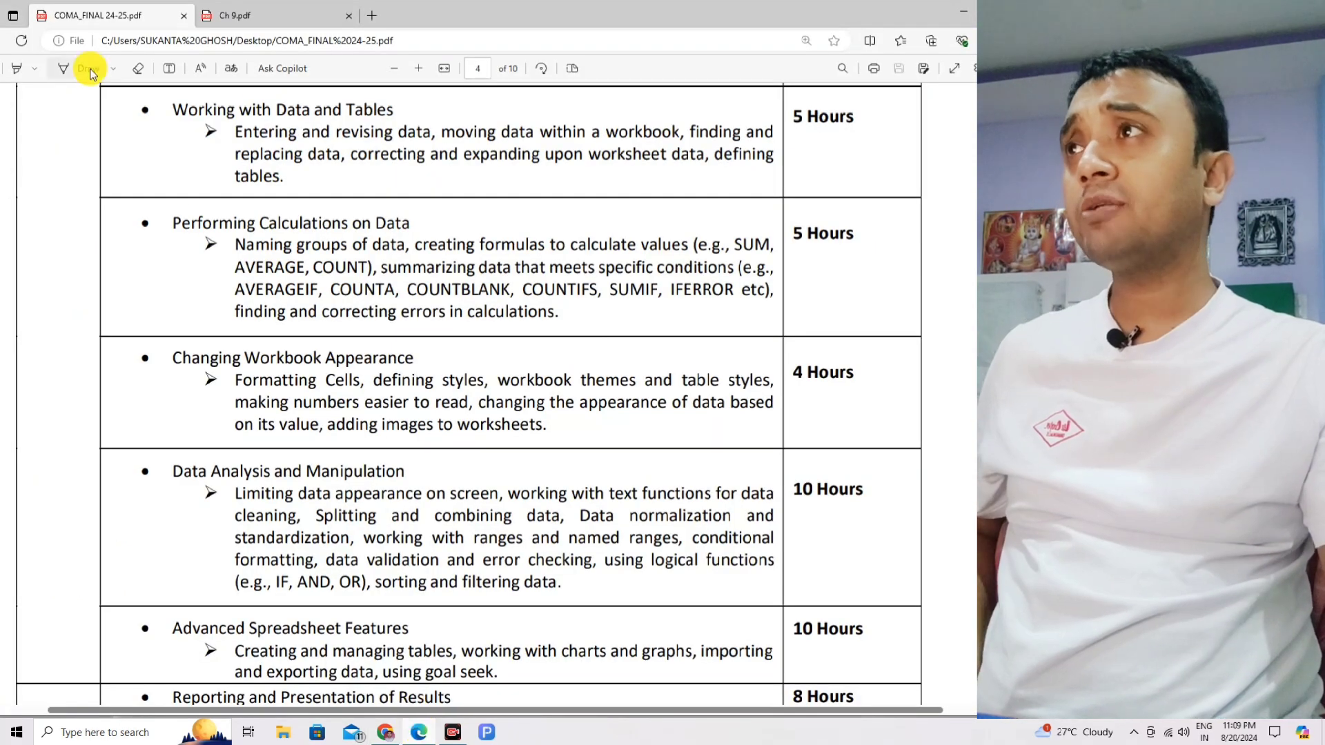
click(69, 71)
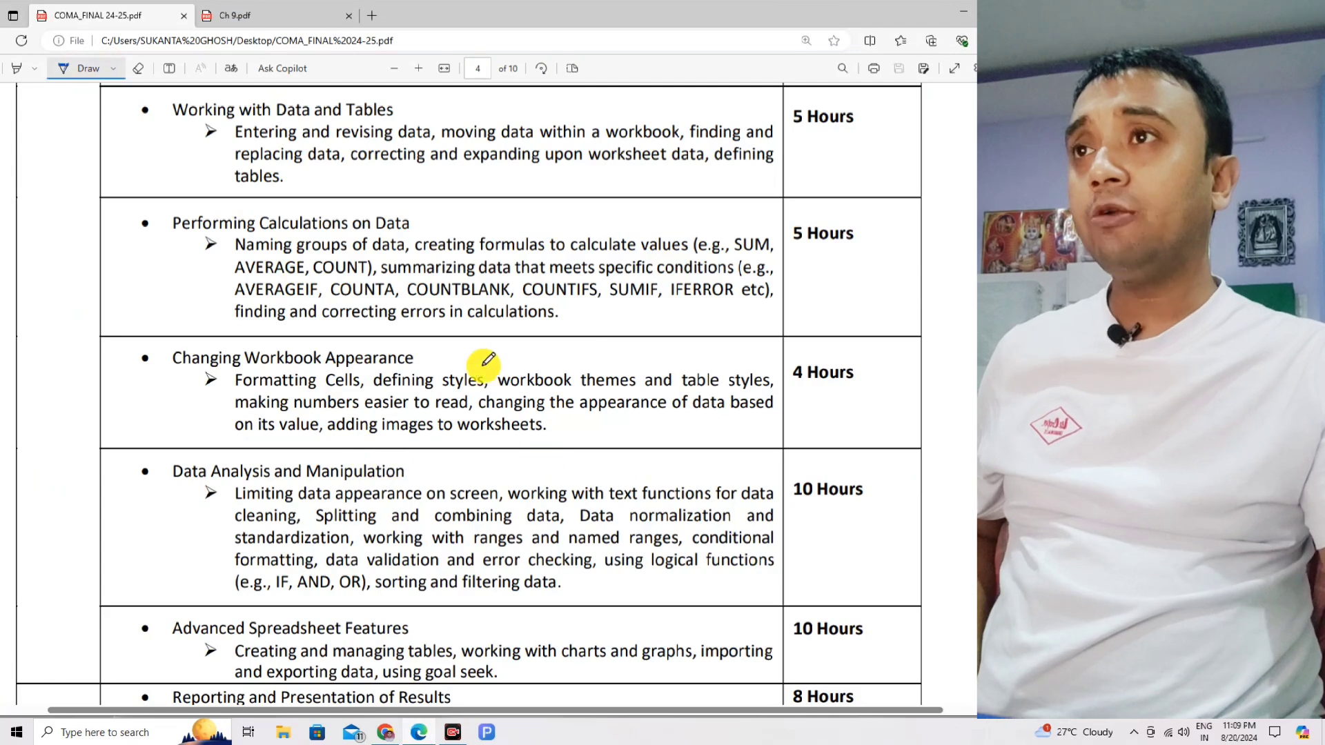
drag(532, 336, 715, 309)
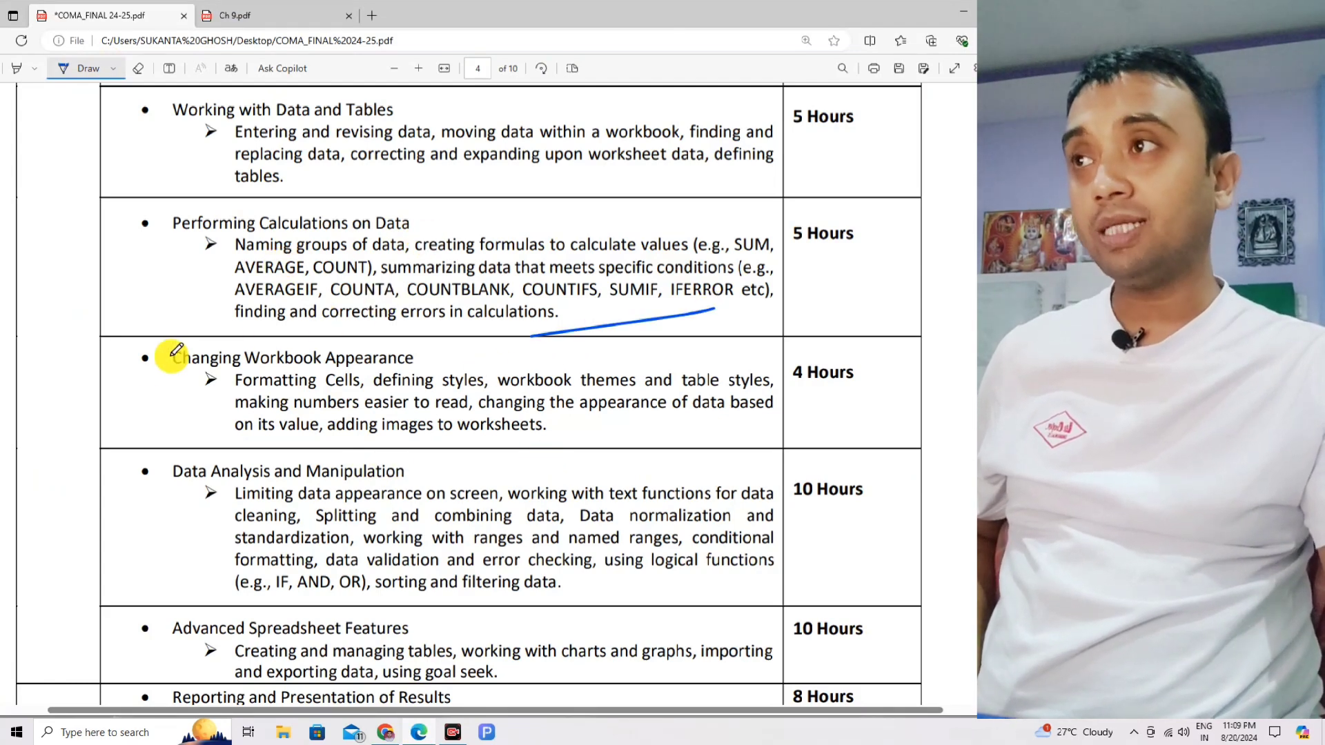
mouse_move(202, 326)
mouse_down()
mouse_move(139, 375)
mouse_move(201, 434)
mouse_move(707, 455)
mouse_move(806, 389)
mouse_move(662, 341)
mouse_move(206, 318)
mouse_up()
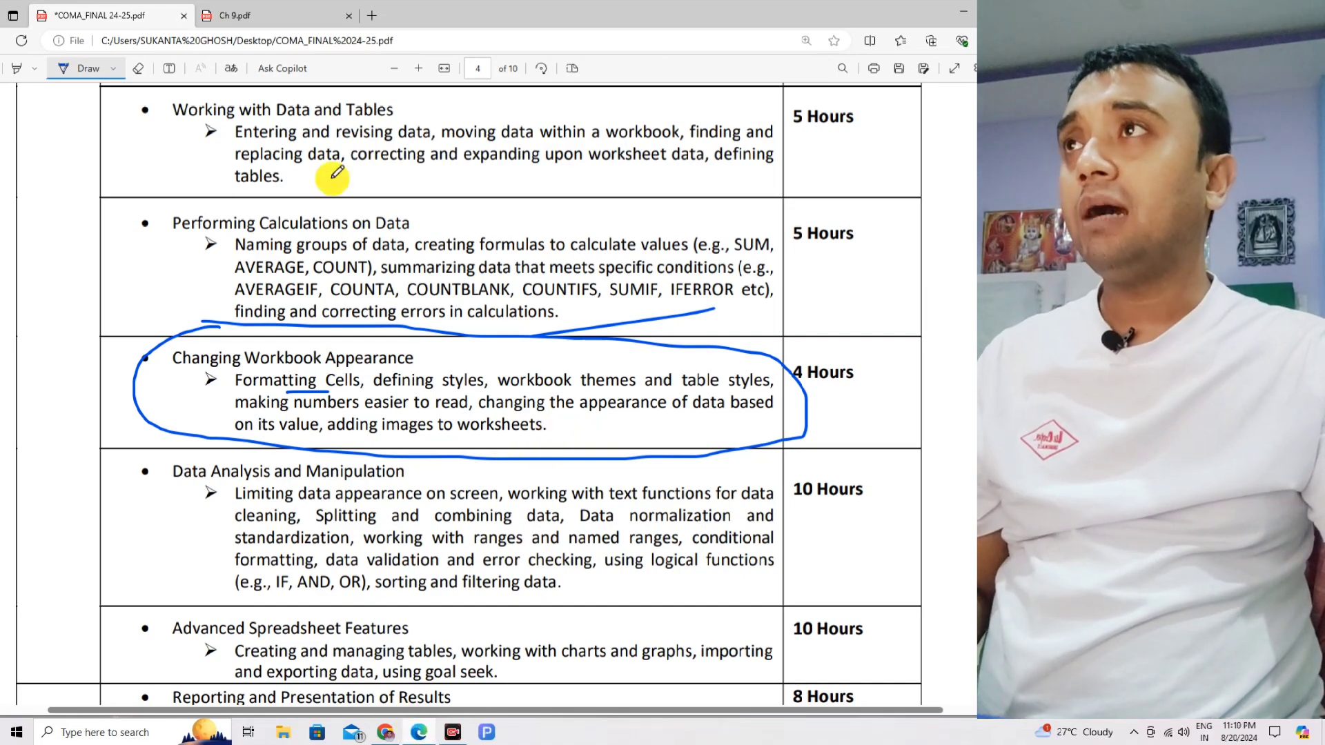
In Ch 9.pdf, circle section number 9.6 beside the Changing Workbook Apperance heading with the Draw pen
click(261, 30)
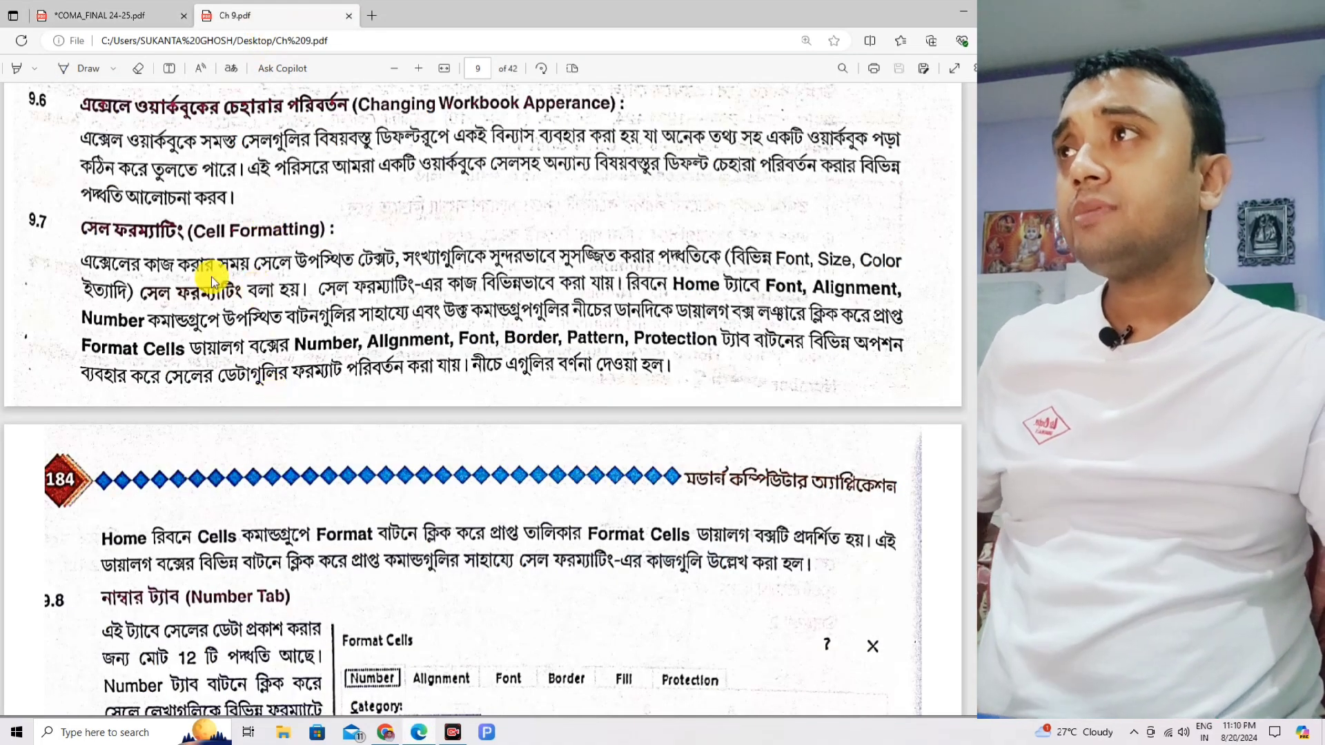
scroll(206, 266, up, 1)
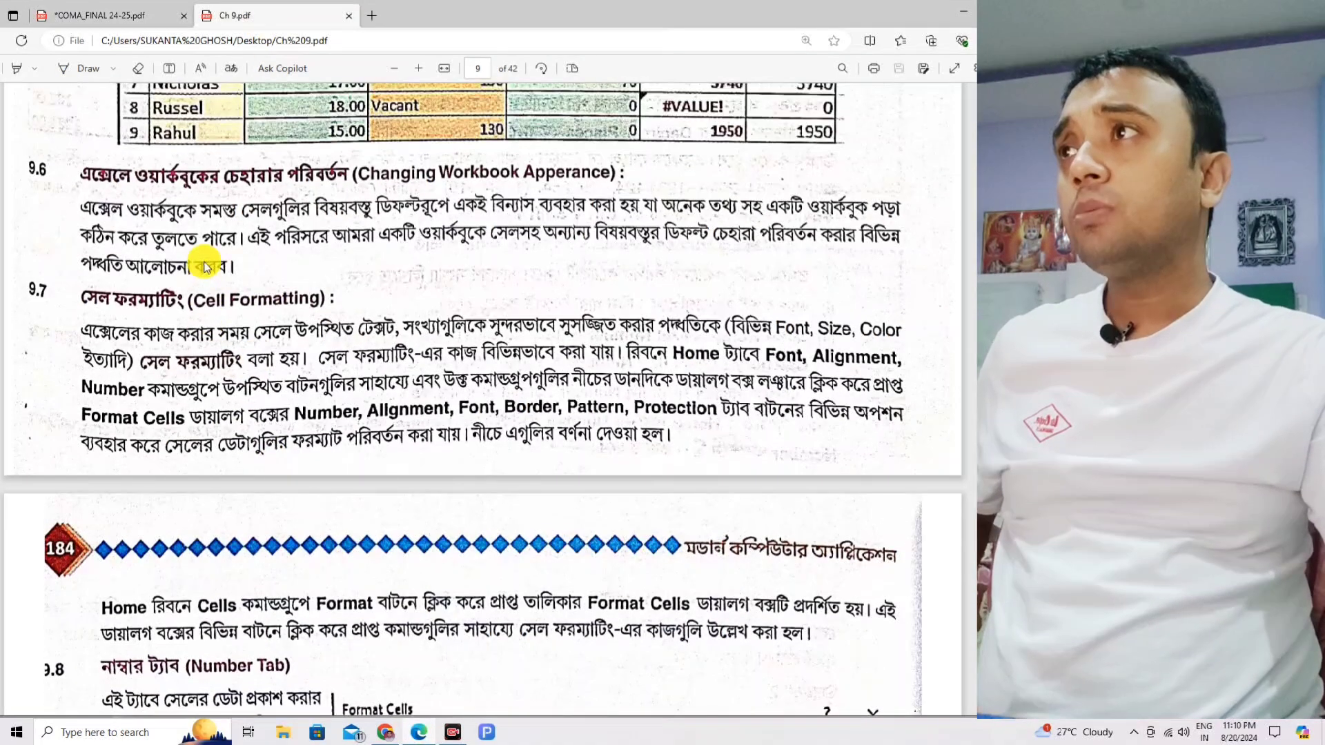
click(60, 69)
drag(55, 191, 48, 147)
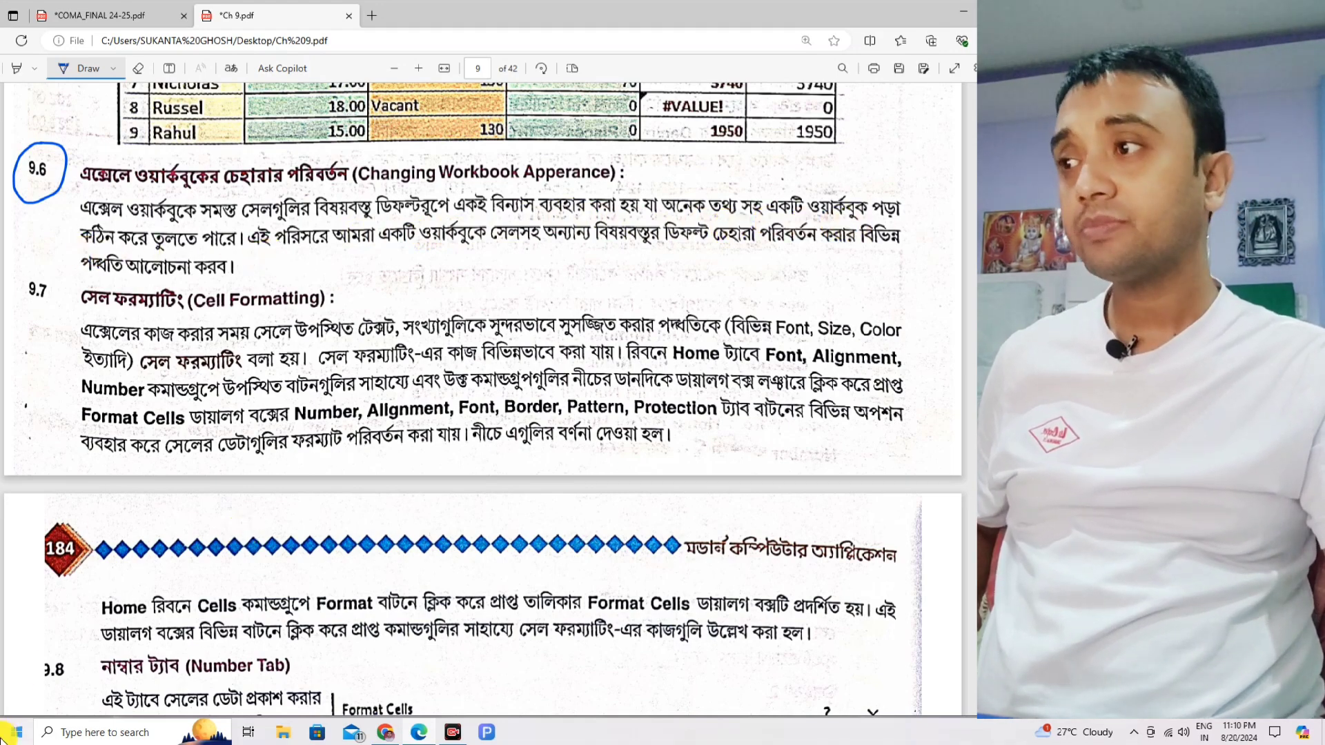
Launch Excel and open the recent workbook Online Class
click(11, 737)
click(92, 732)
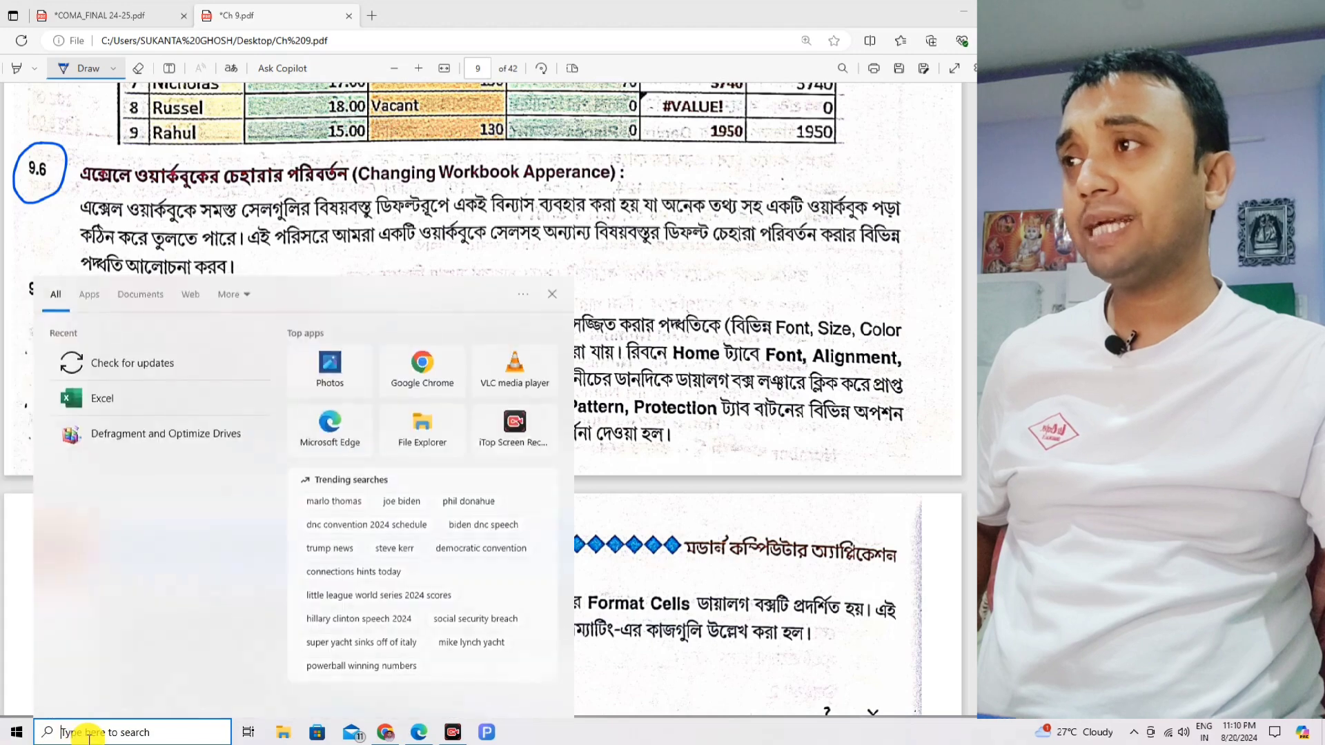
click(116, 396)
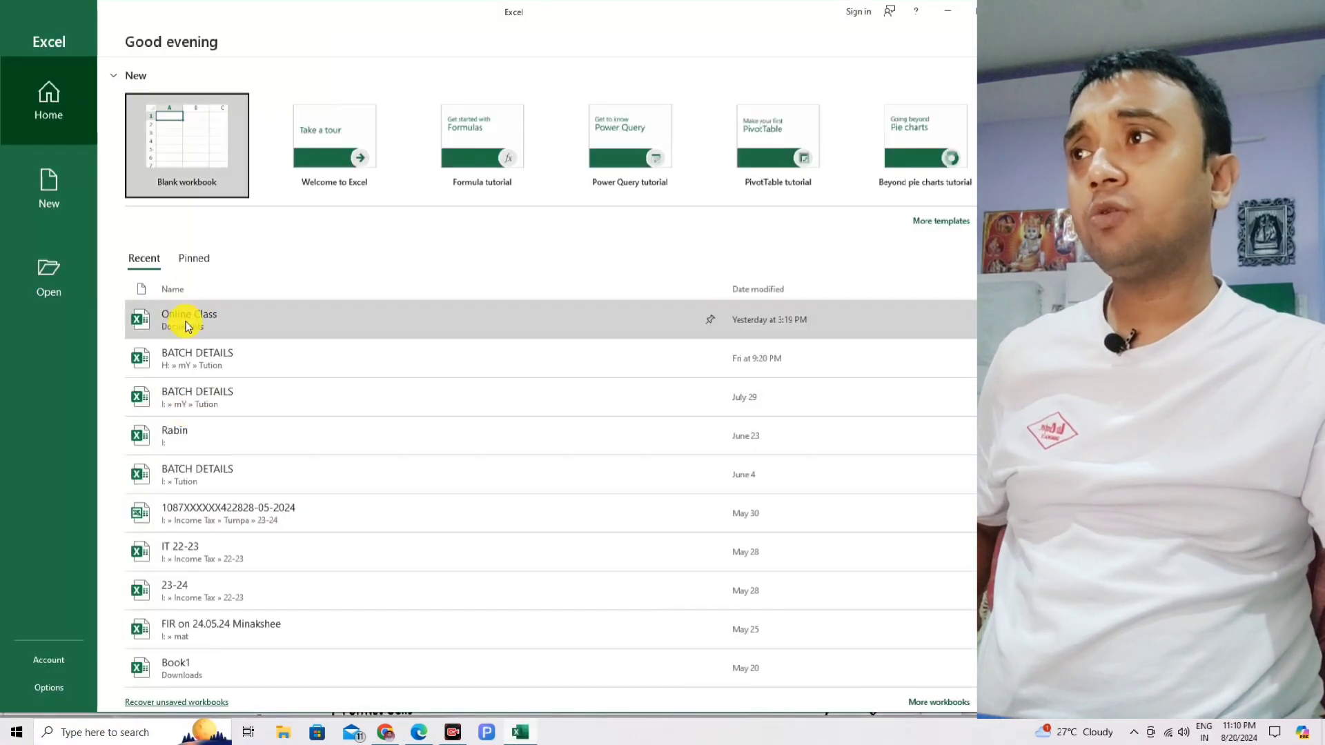
click(183, 320)
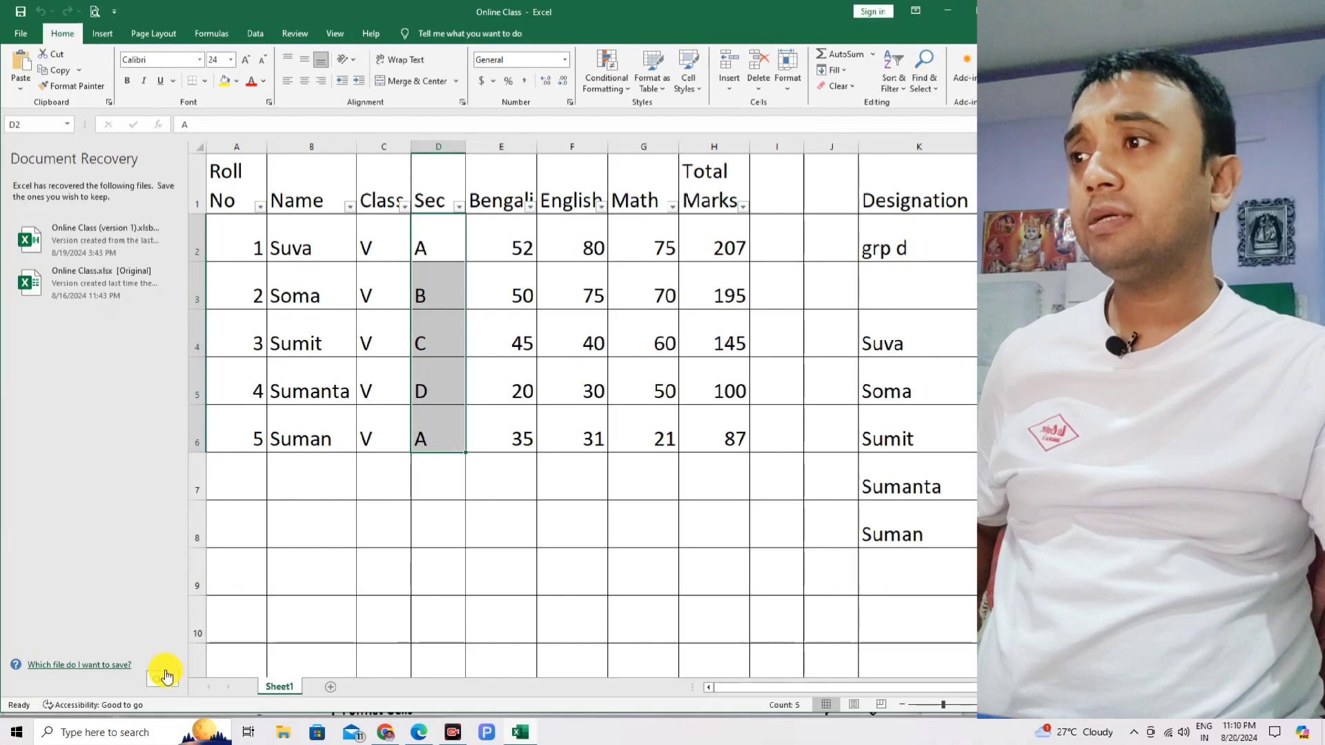
Close the Document Recovery pane, removing the recovered files, and dismiss the Genuine Office notice
click(162, 679)
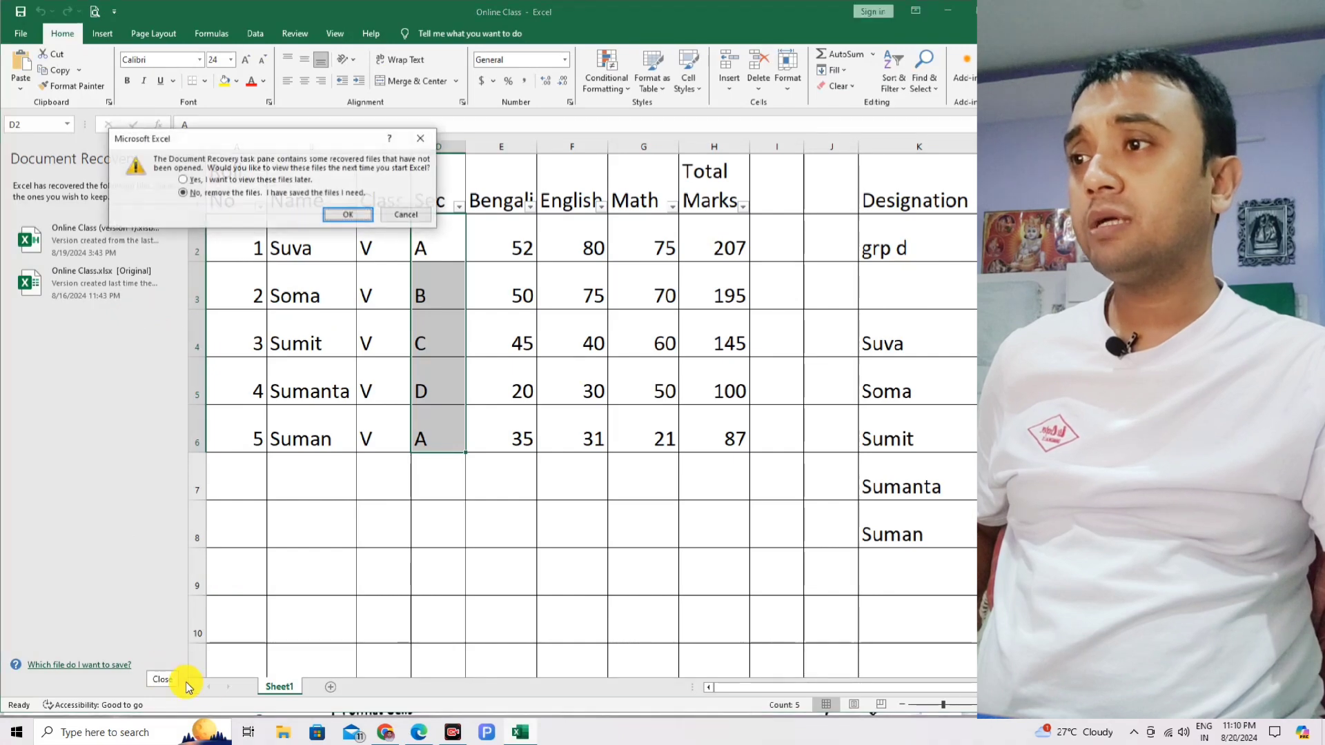
click(347, 214)
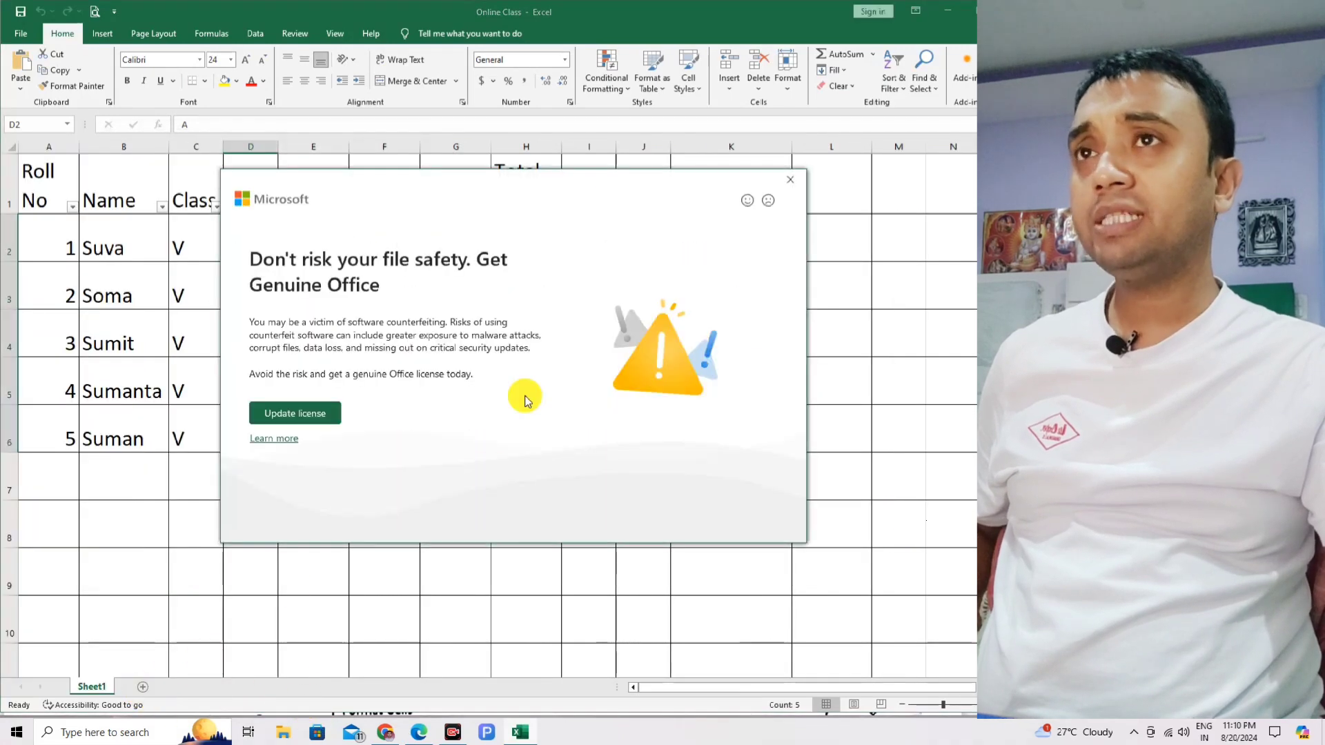
click(790, 180)
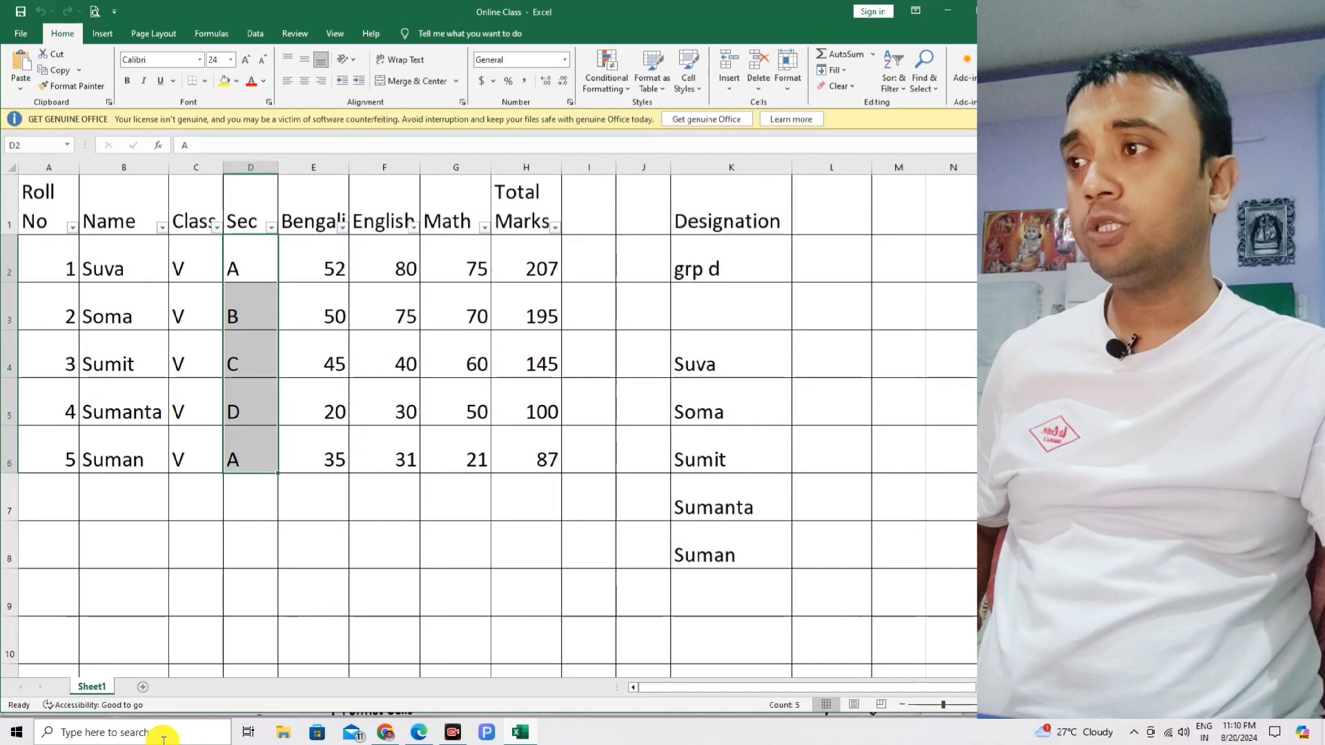
Add a new worksheet and fill cells A1:F6 with yellow
click(143, 687)
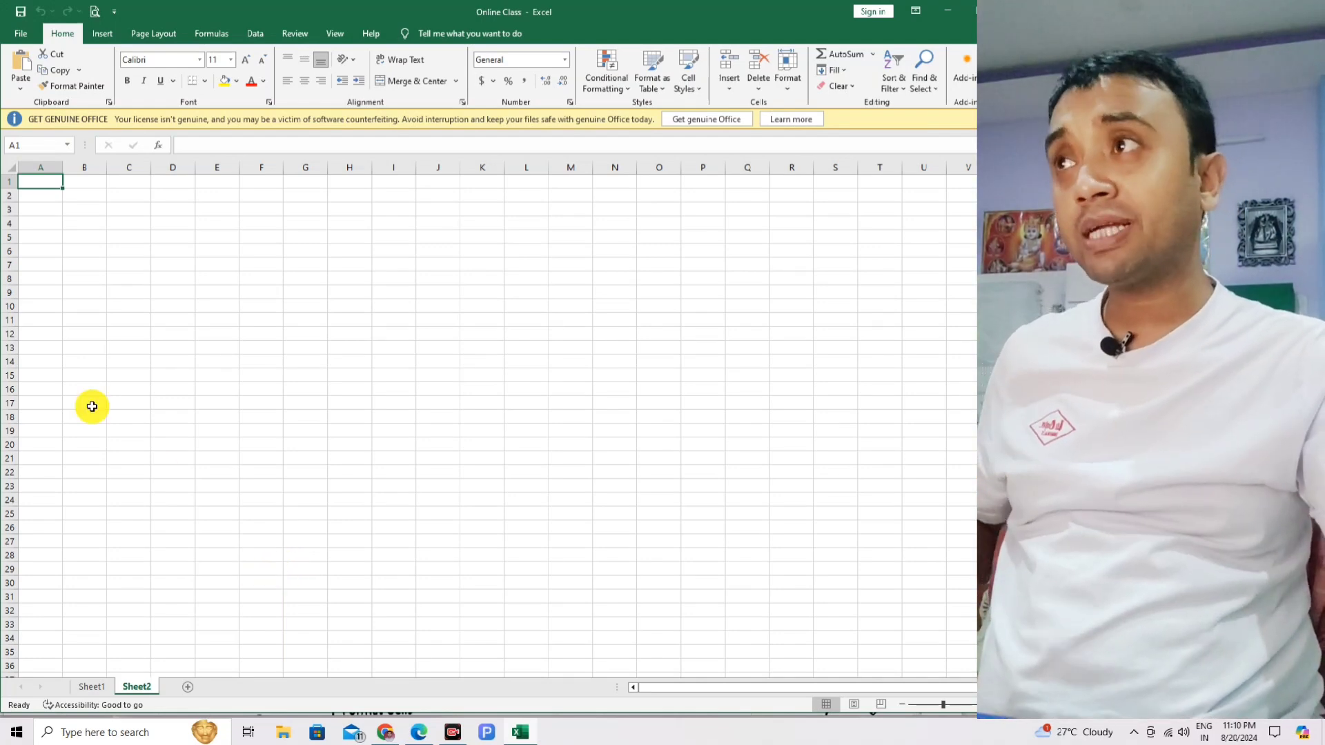
drag(25, 183, 266, 254)
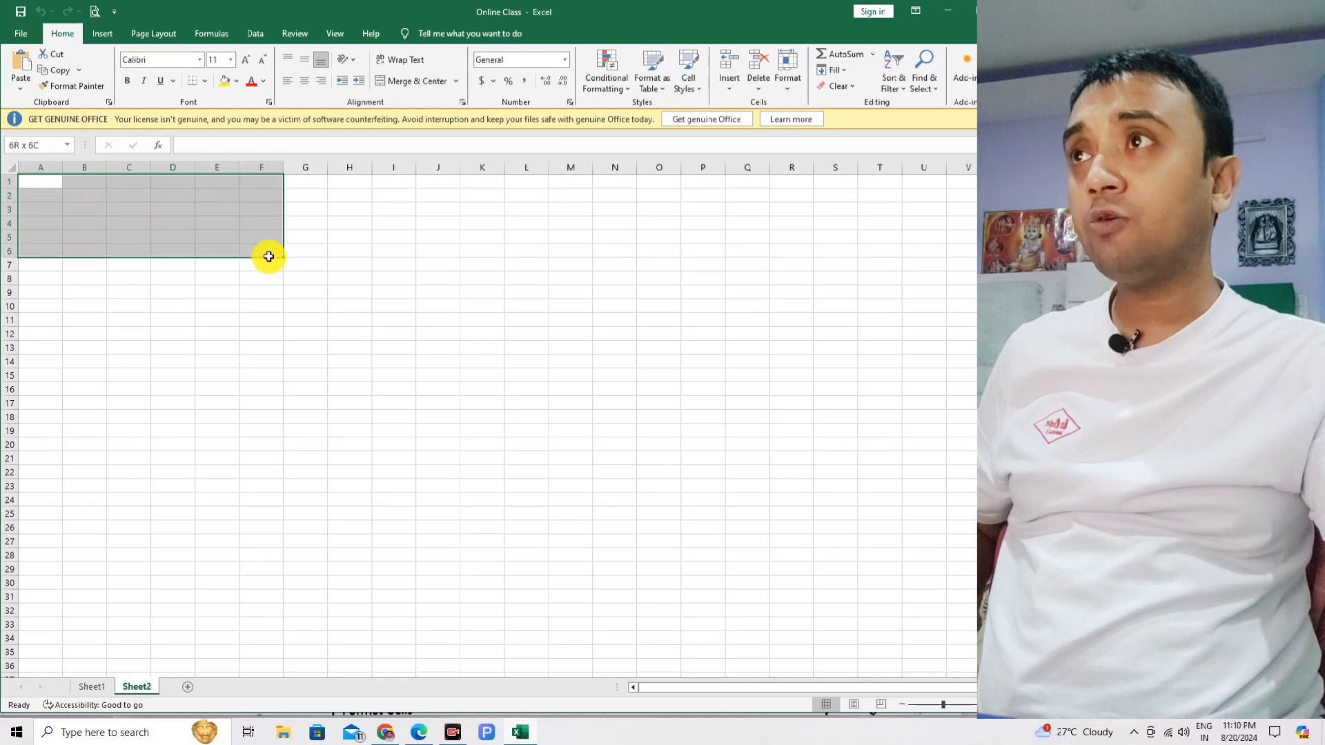
click(224, 82)
Fill cells C13:H17 with light green, apply all borders to them, and return to Sheet1
drag(121, 346, 366, 403)
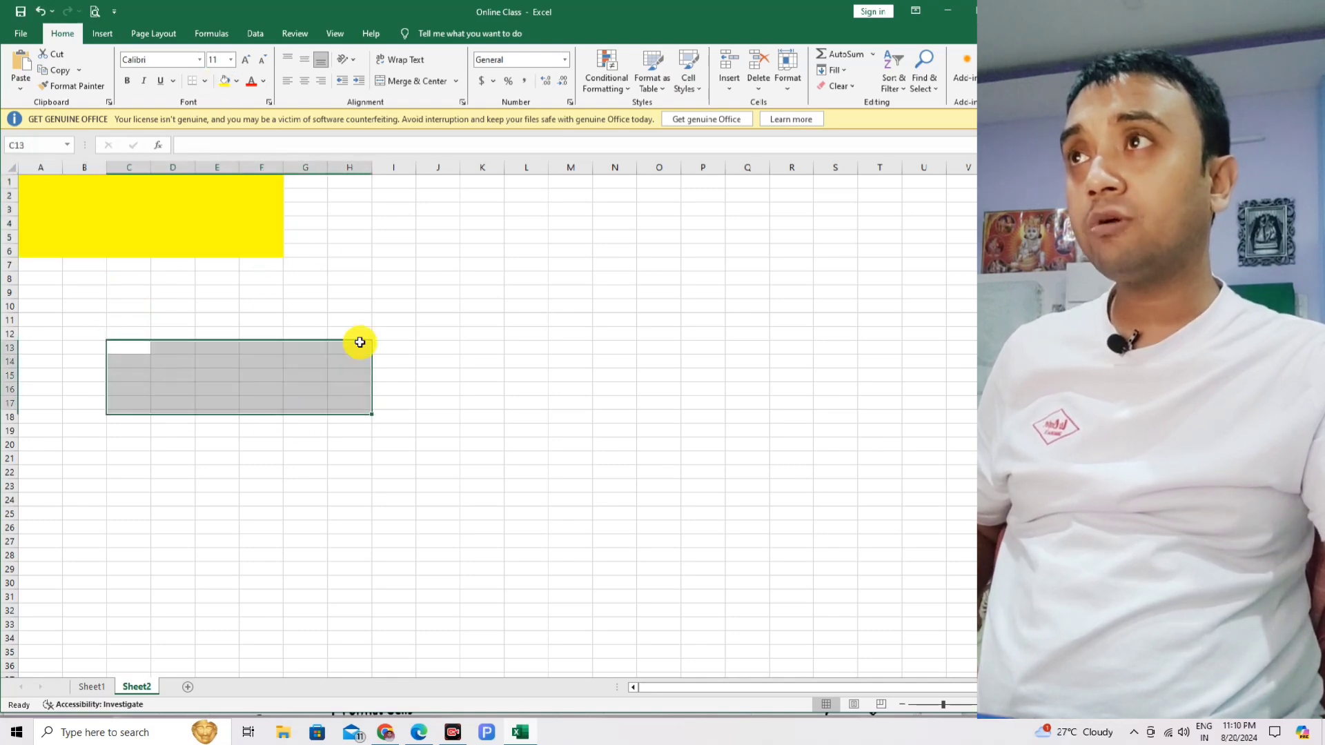
click(237, 81)
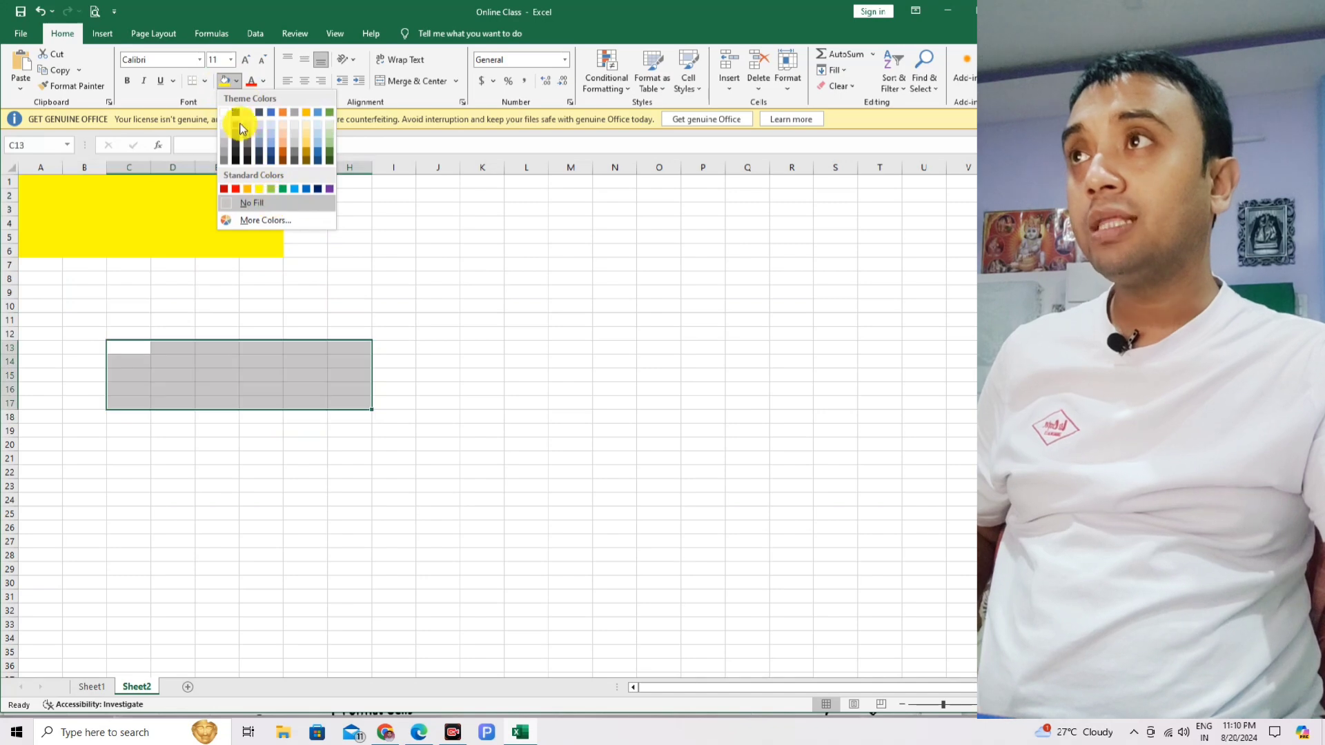
click(270, 189)
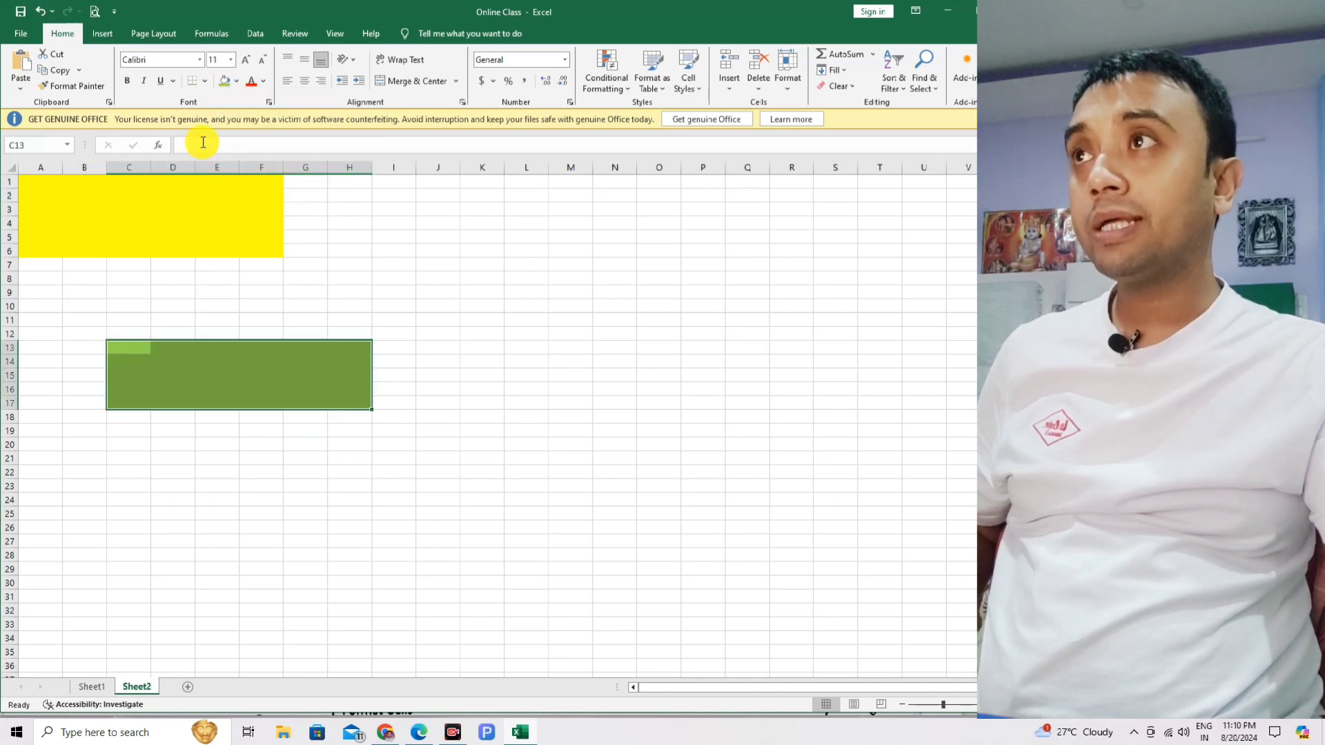
click(207, 81)
click(230, 204)
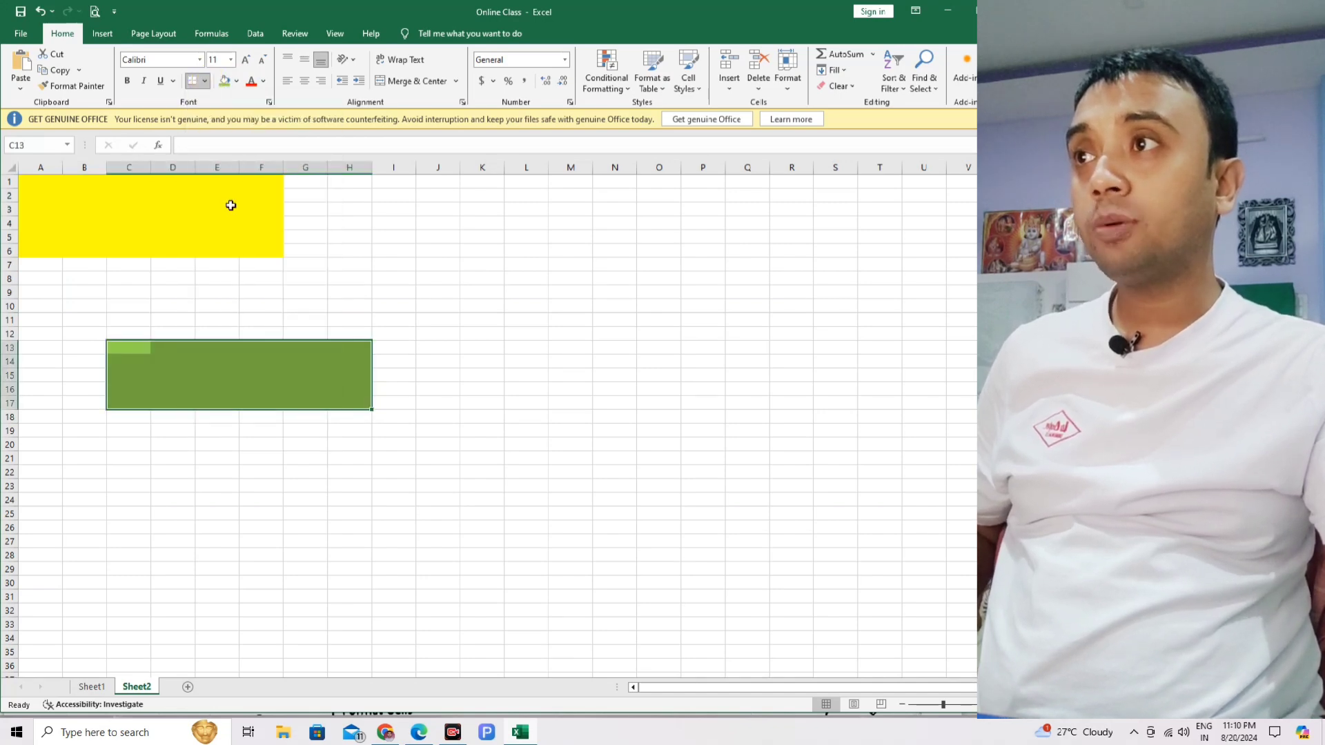
click(291, 468)
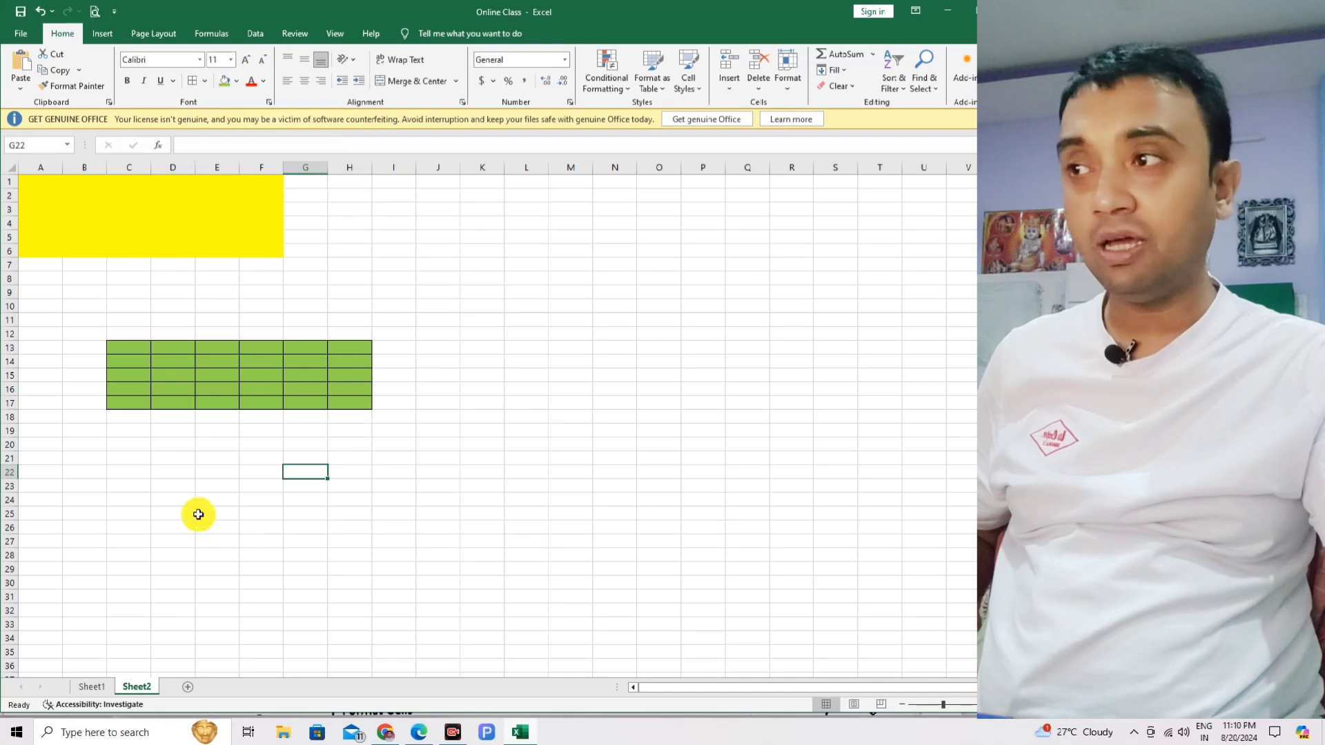
click(91, 686)
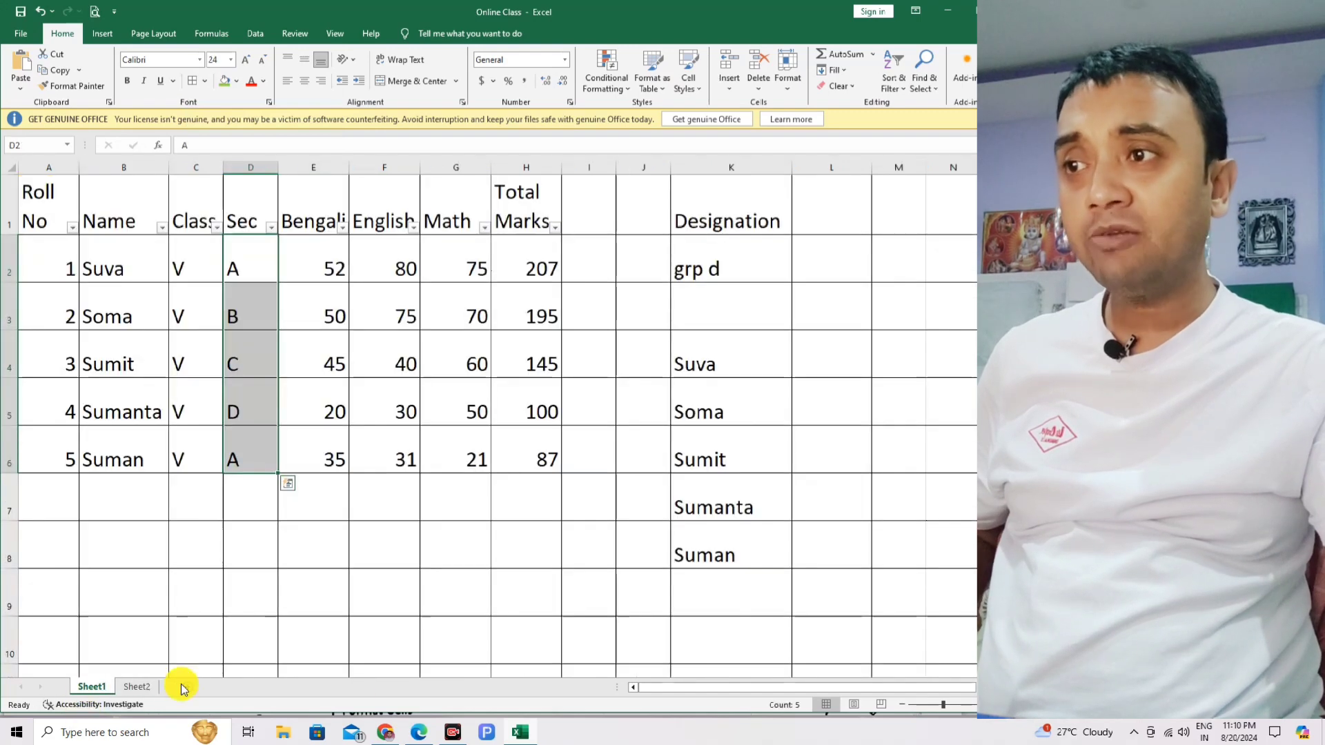
Switch to Ch 9.pdf in Edge and underline the Cell Formatting heading, "Font, Size, Color" and the bold Bengali term for cell formatting in section 9.7
click(418, 730)
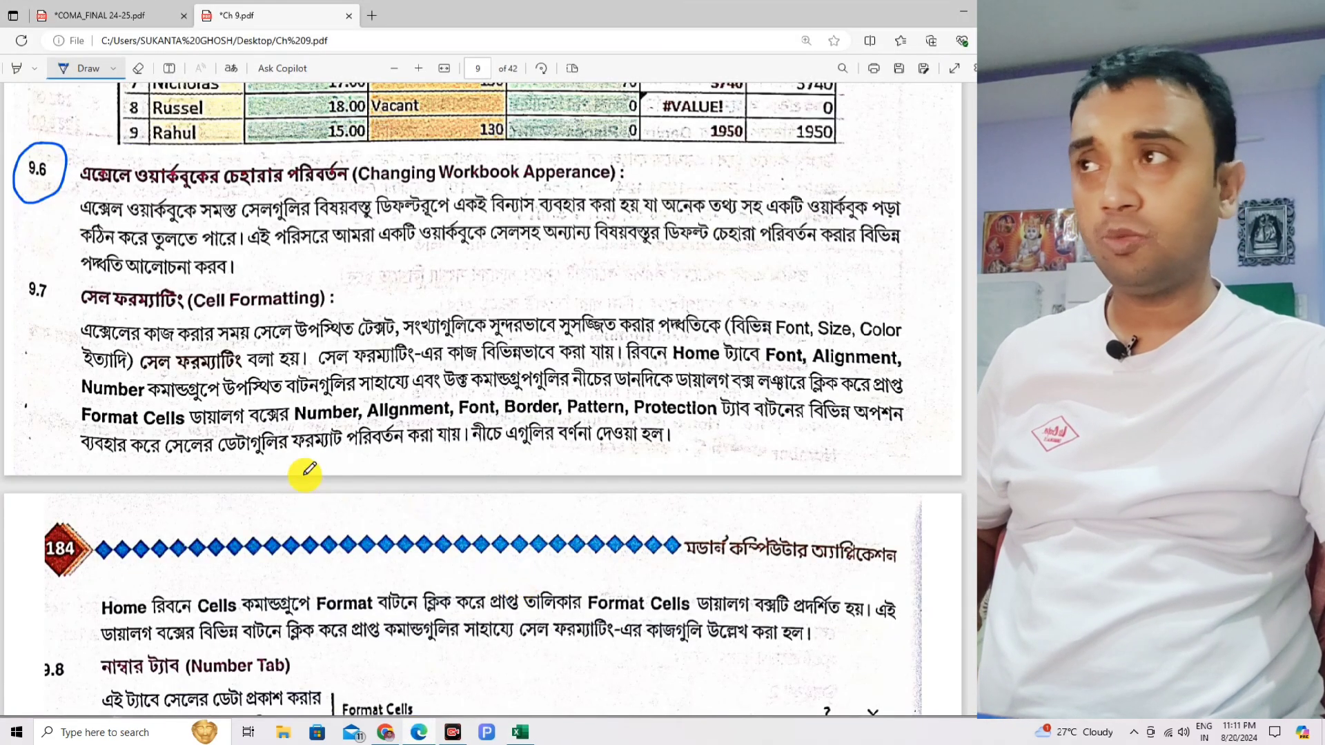
drag(83, 311, 320, 308)
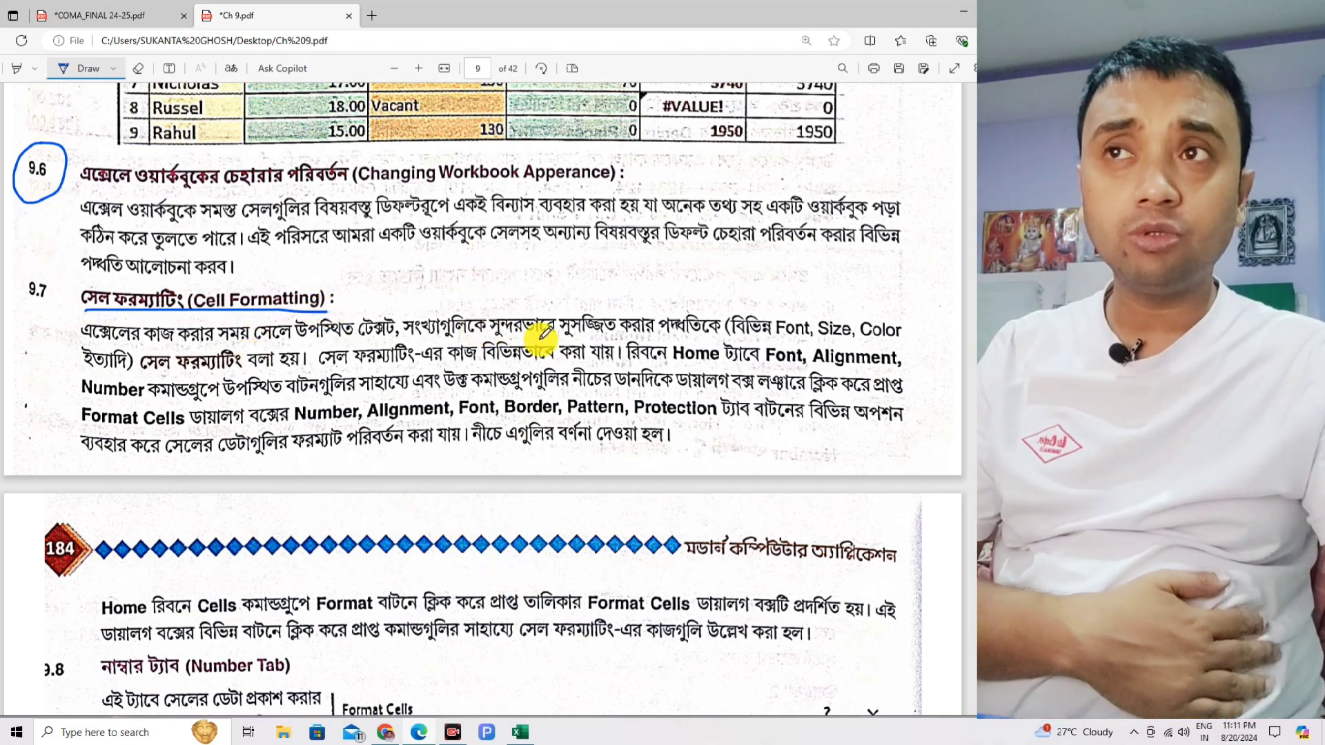
drag(783, 340, 916, 350)
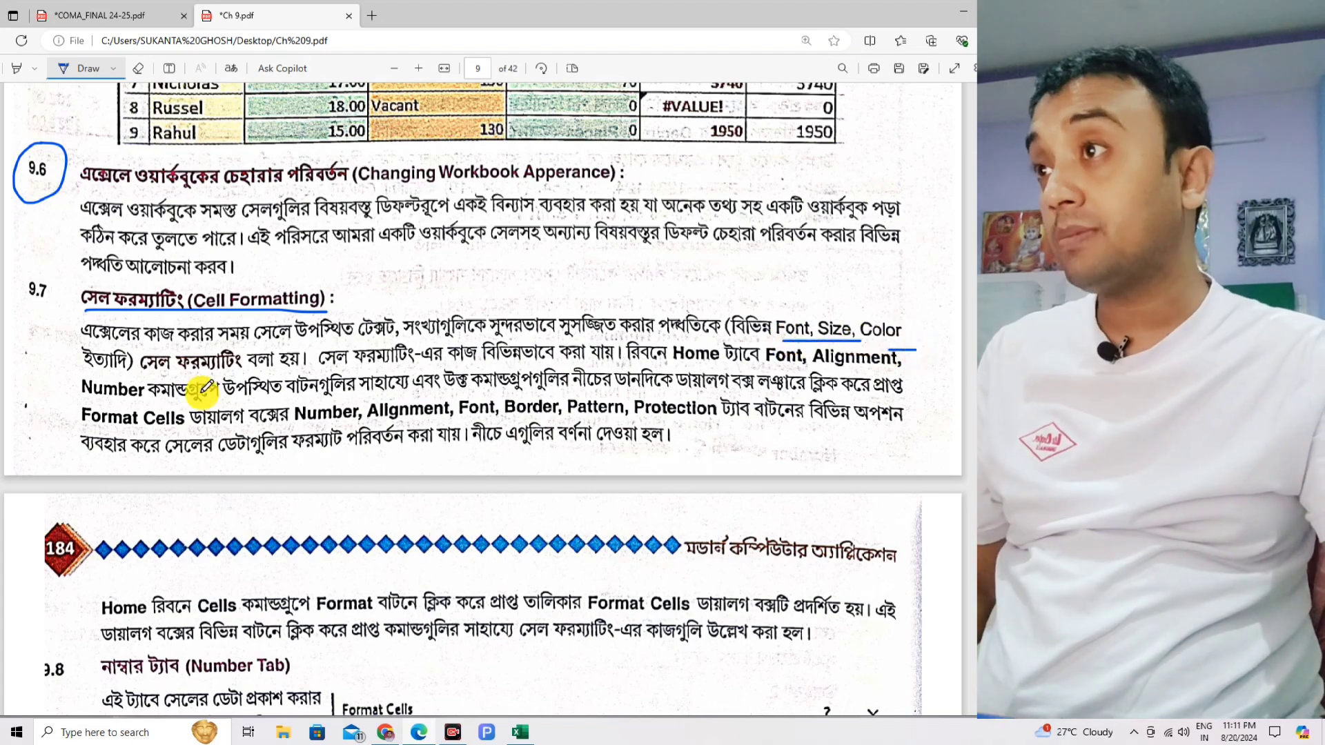
drag(163, 378, 275, 377)
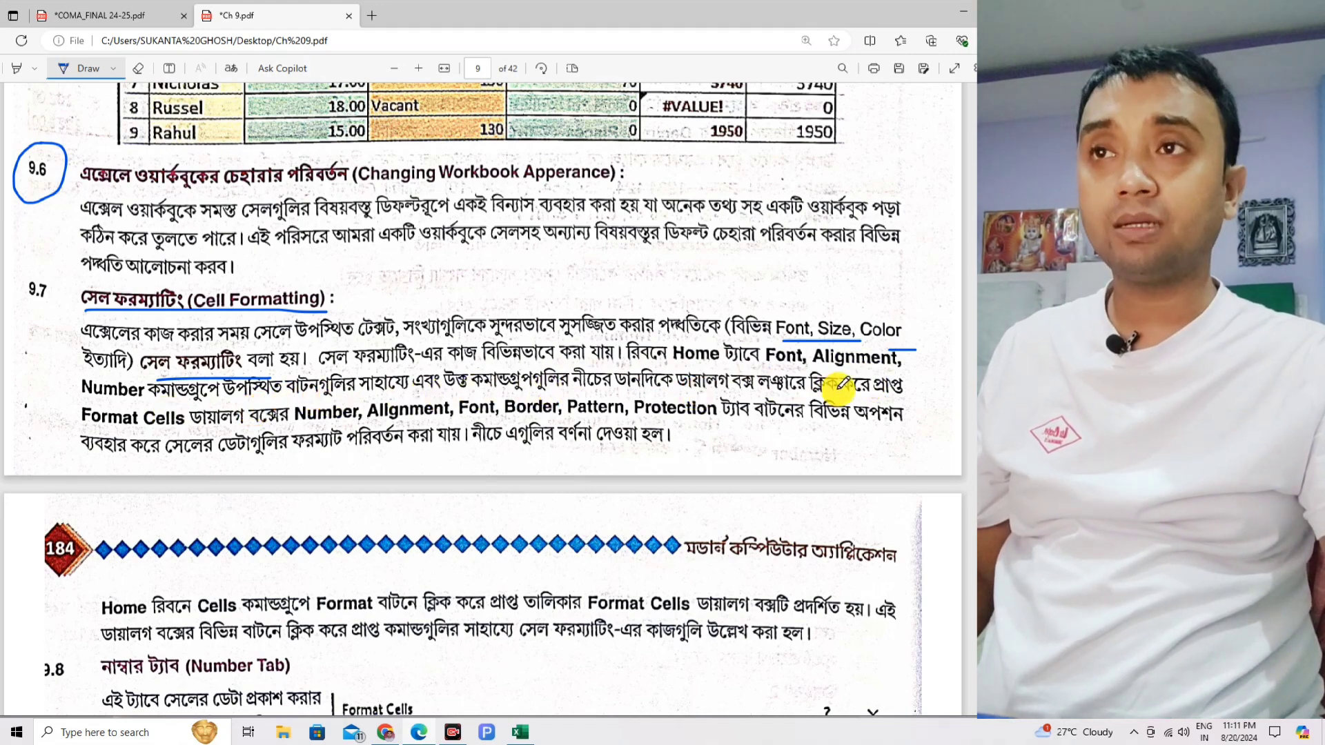
Circle section number 9.8 beside the Number Tab heading on book page 184 of Ch 9.pdf
click(521, 731)
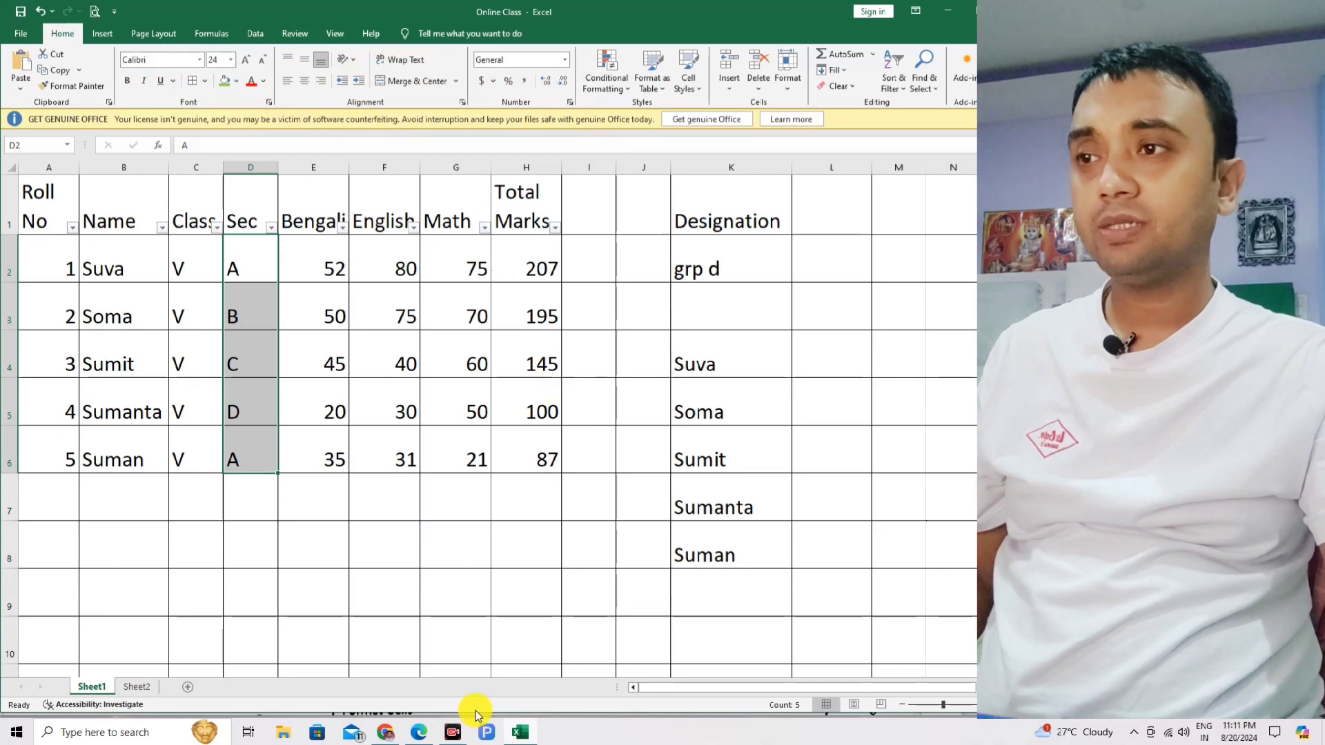
click(418, 732)
scroll(562, 562, down, 5)
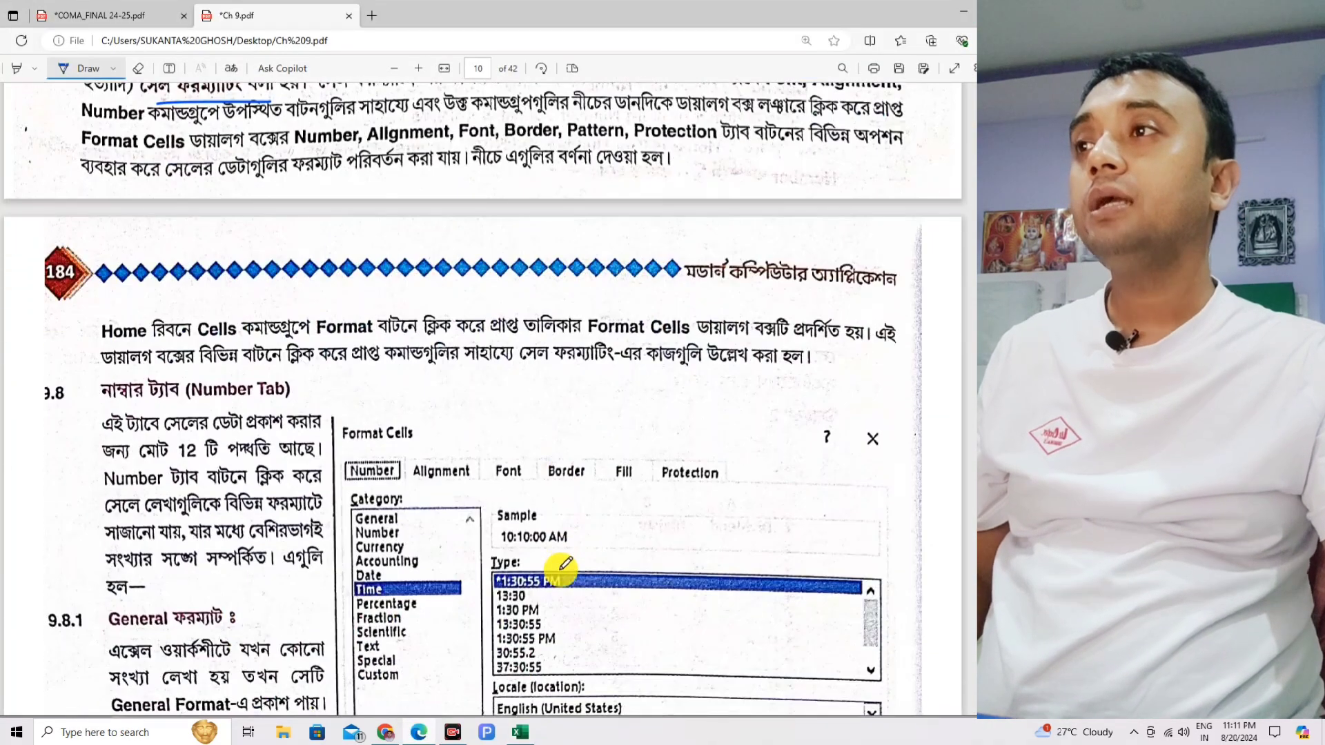
mouse_move(20, 268)
mouse_down()
mouse_move(88, 256)
mouse_move(82, 281)
mouse_up()
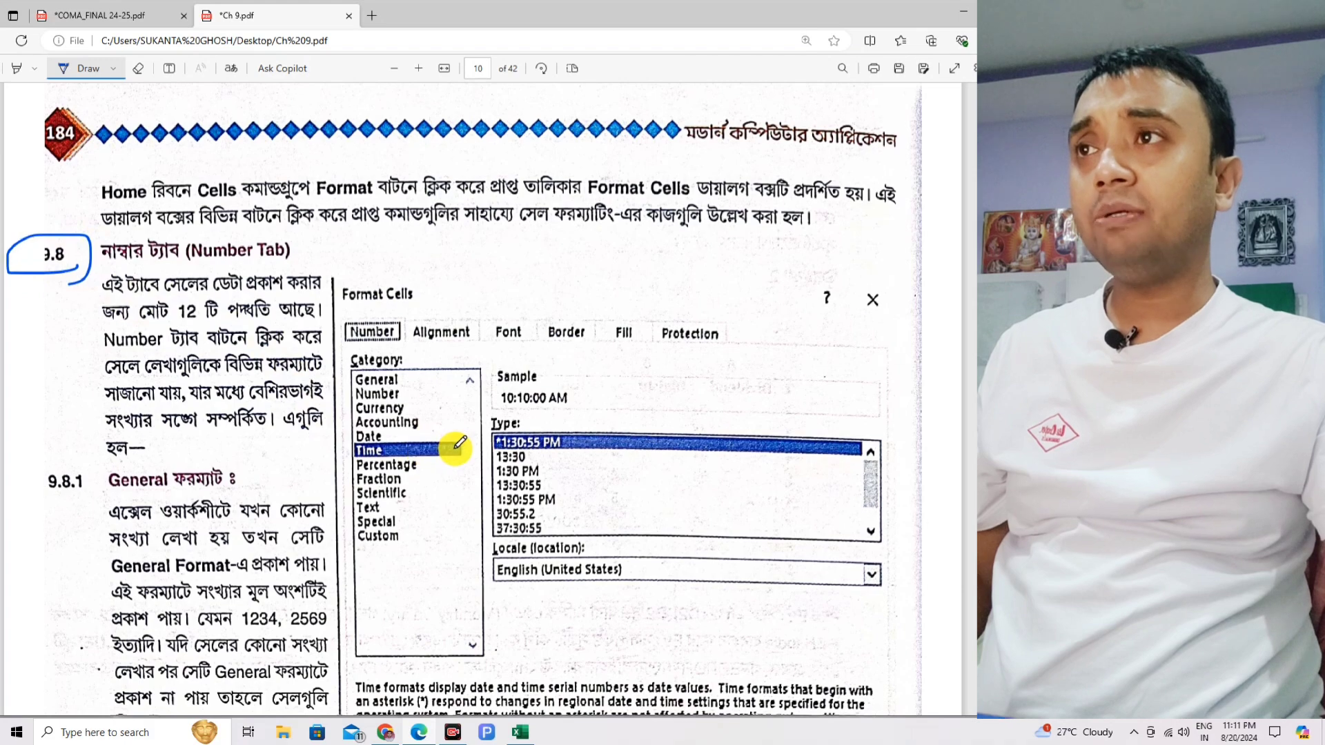
scroll(483, 447, down, 1)
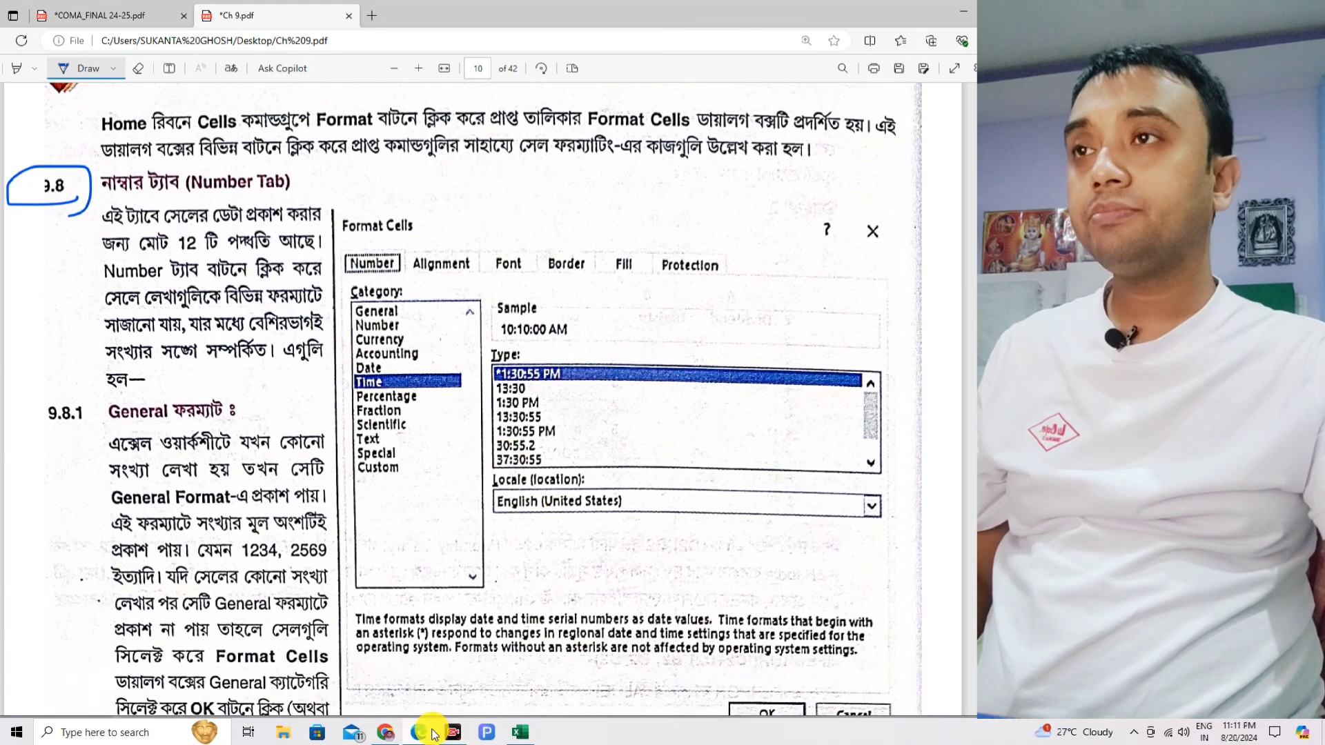
scroll(257, 323, up, 3)
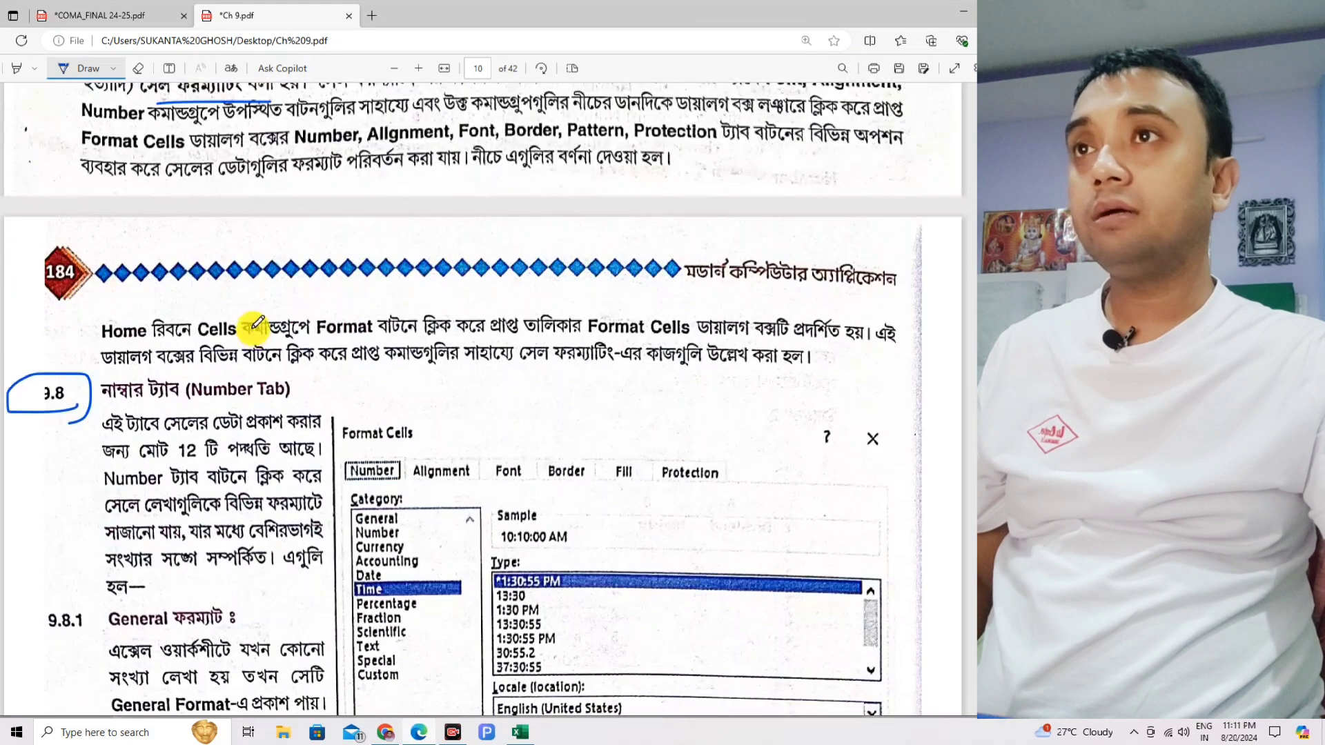
scroll(431, 352, up, 2)
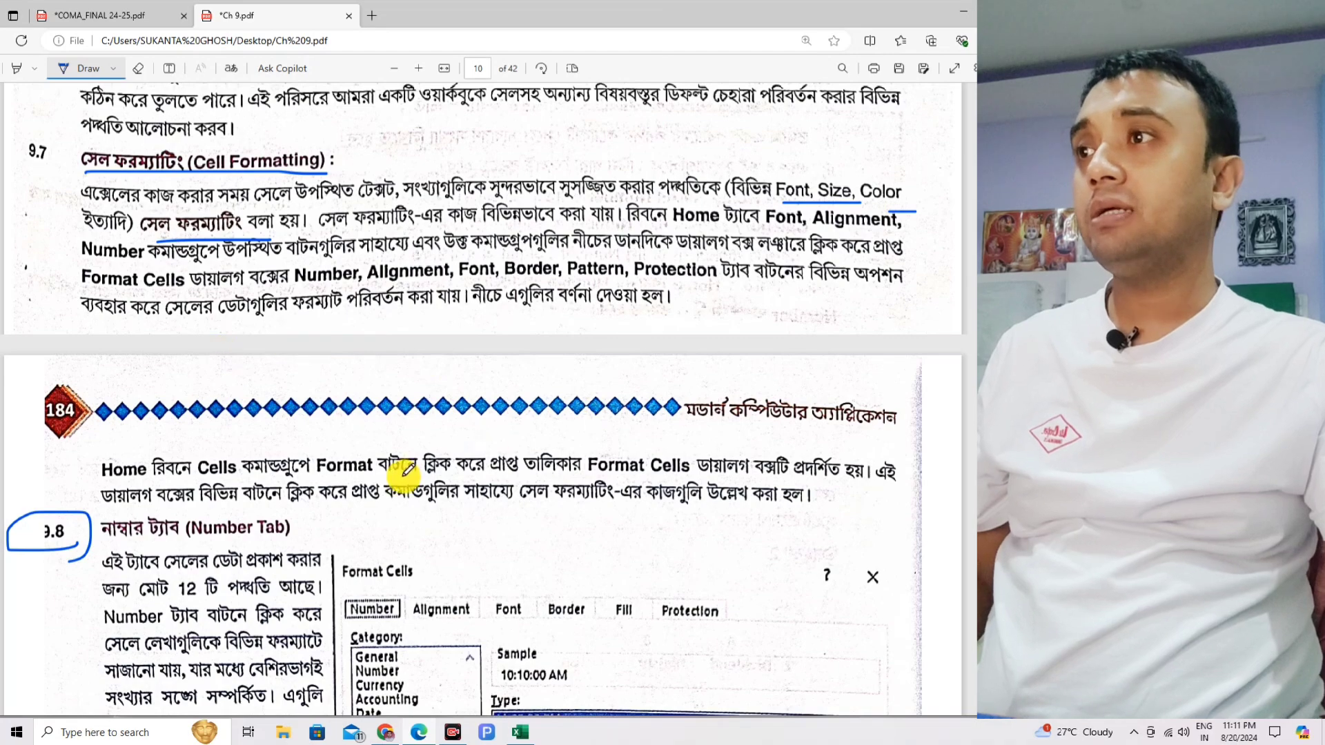
Switch to the Online Class workbook in Excel and review the Number, Alignment, Font, Border, Fill and Protection settings in Format Cells for D2:D6
scroll(153, 467, down, 1)
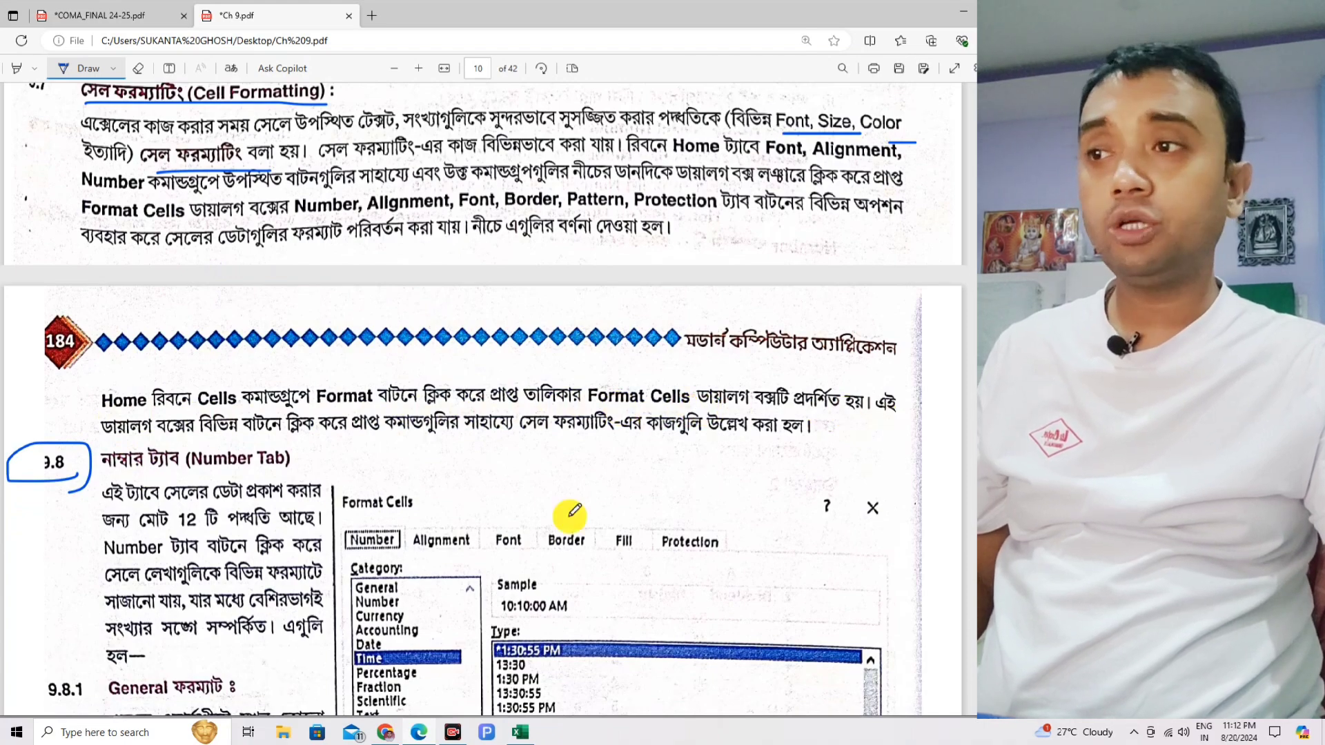
click(521, 732)
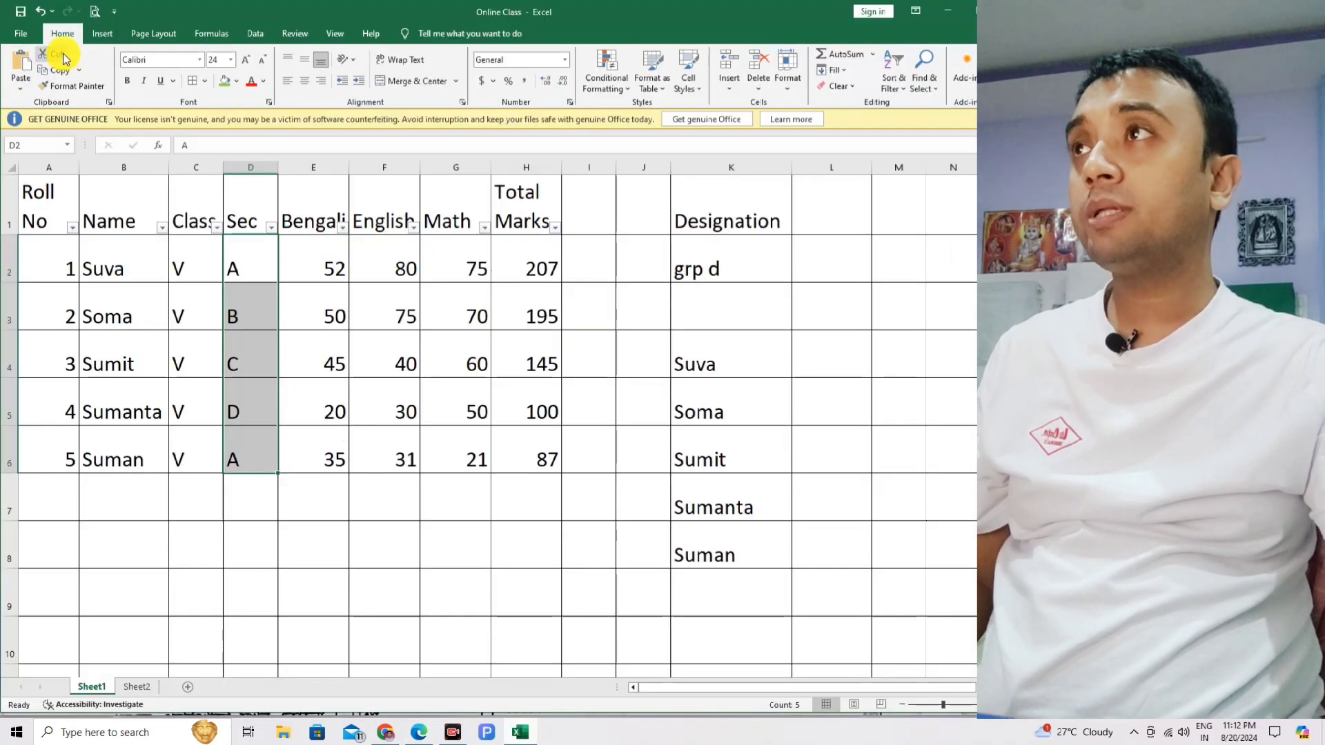
click(798, 86)
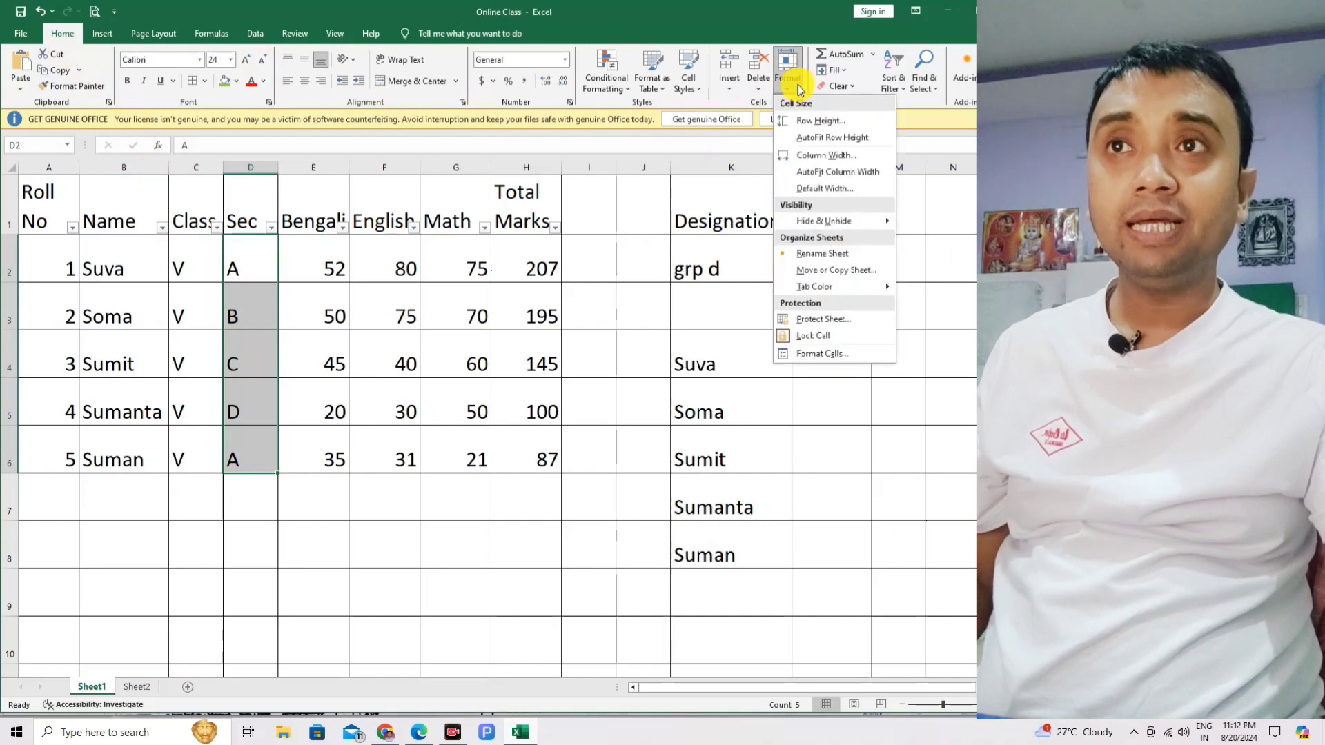
click(823, 353)
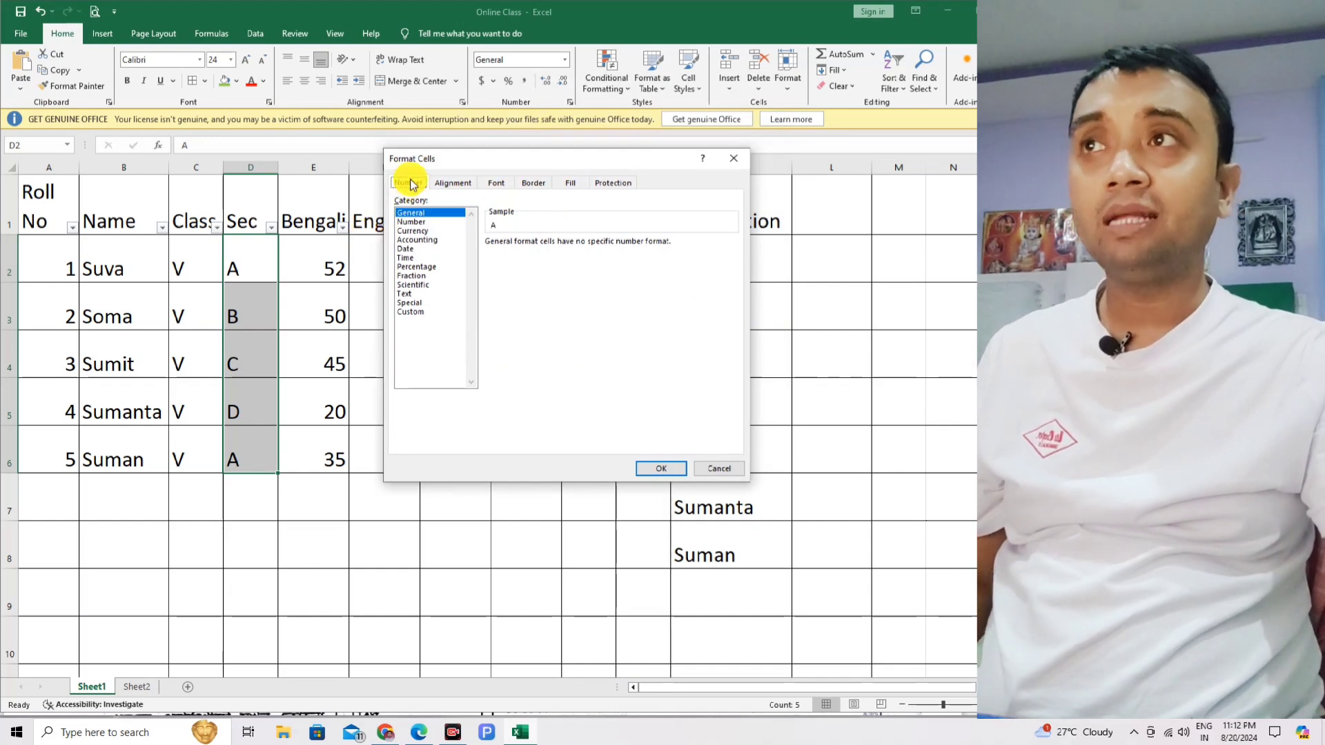
click(448, 185)
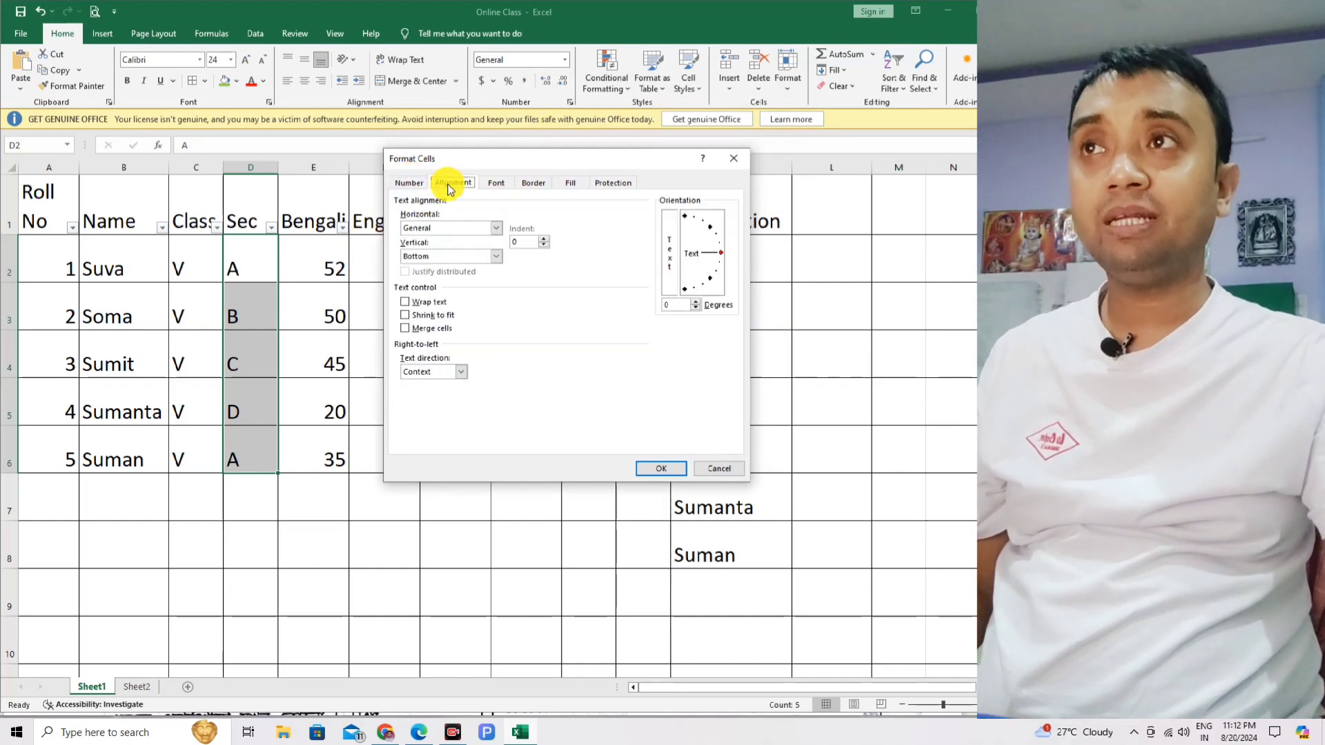
click(500, 184)
click(535, 184)
click(577, 184)
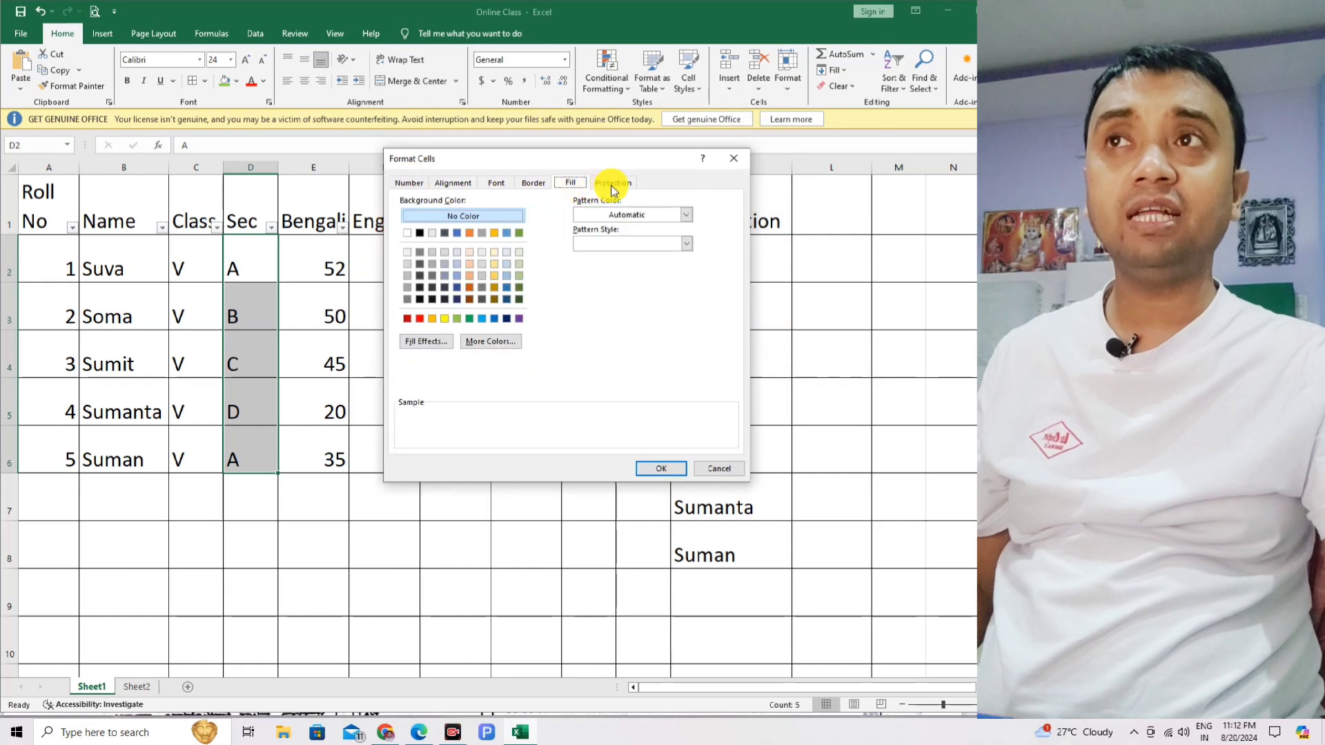
click(614, 184)
click(408, 183)
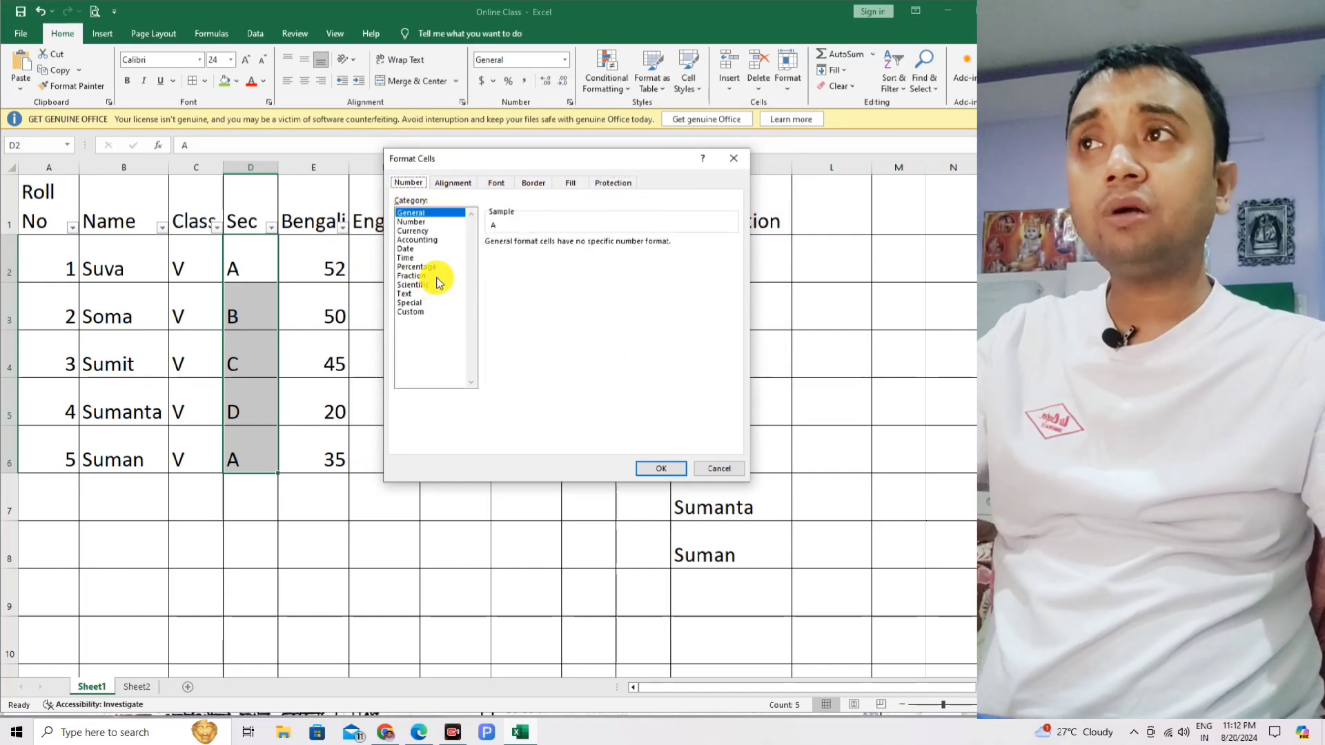
Switch to Ch 9.pdf in Edge and underline the Bengali phrase stating there are 12 methods in section 9.8
click(419, 731)
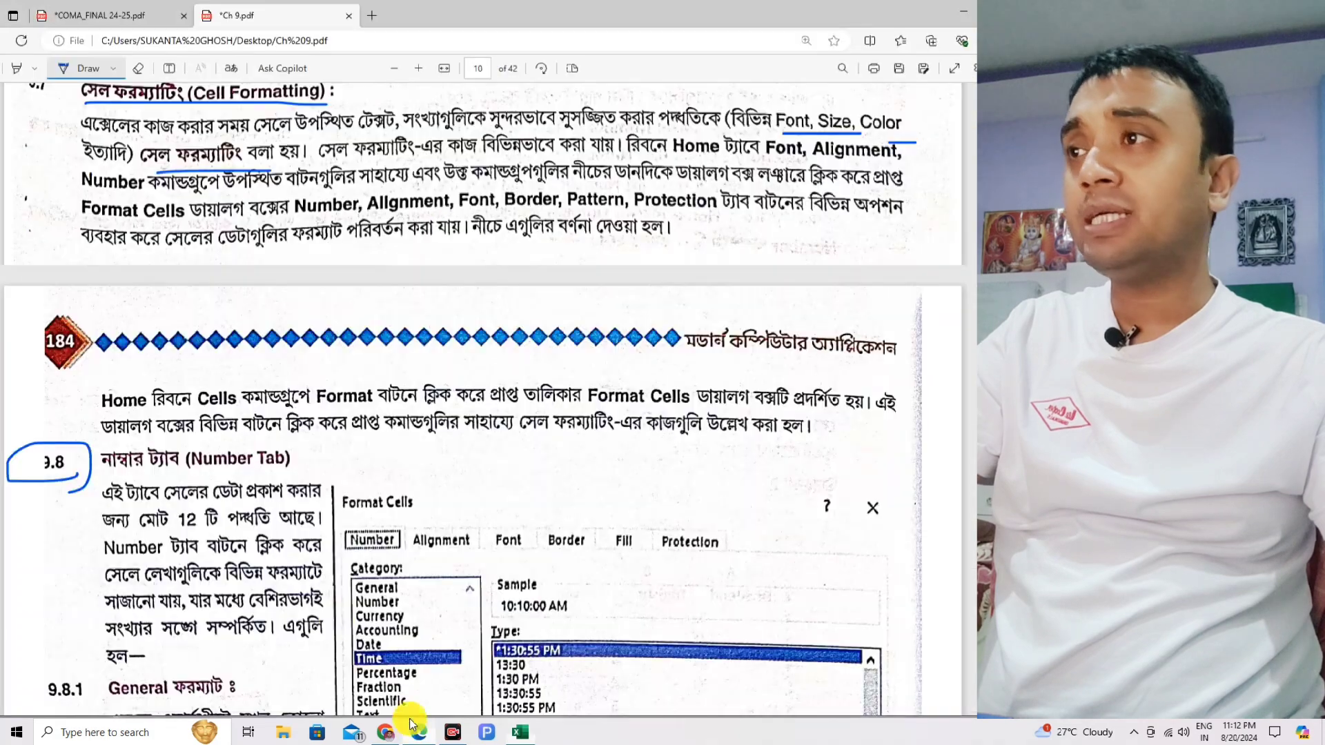
scroll(169, 471, down, 3)
drag(130, 399, 304, 397)
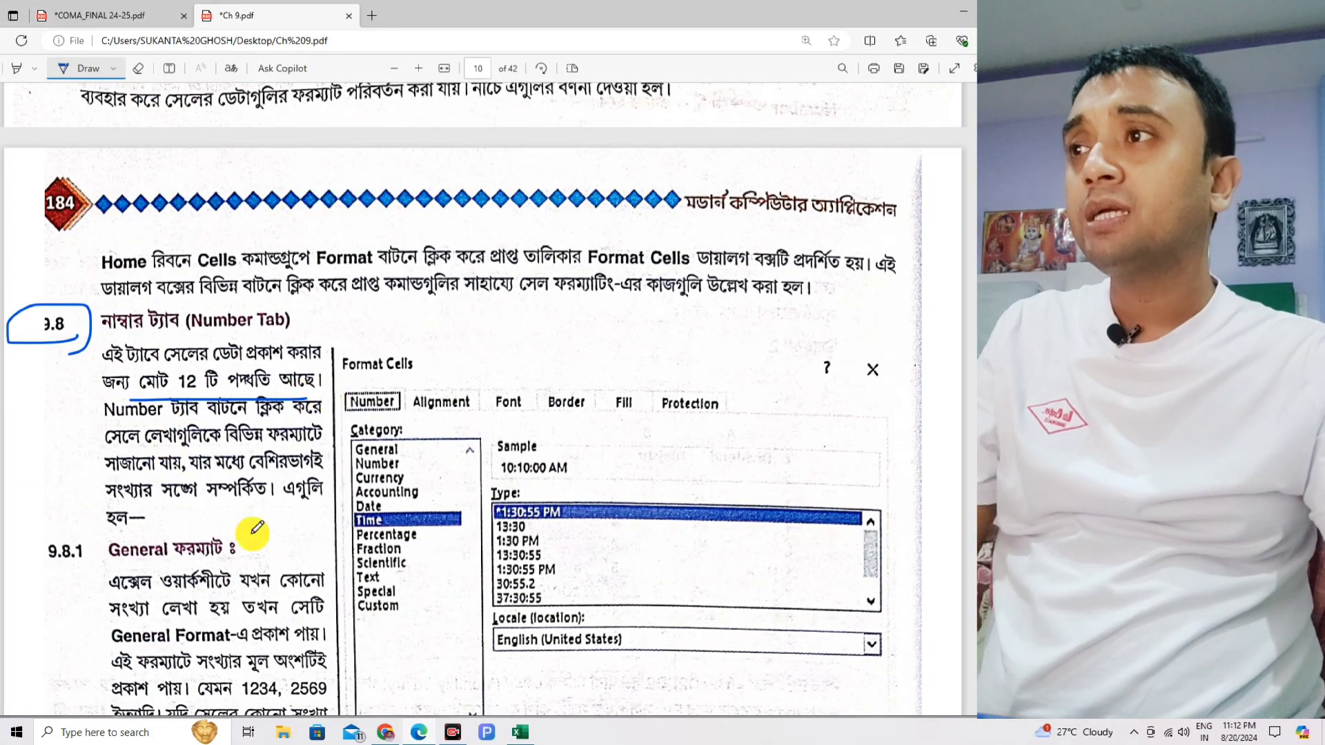
Draw a short mark beside each category from General to Custom in the Format Cells illustration of section 9.8
scroll(324, 607, down, 3)
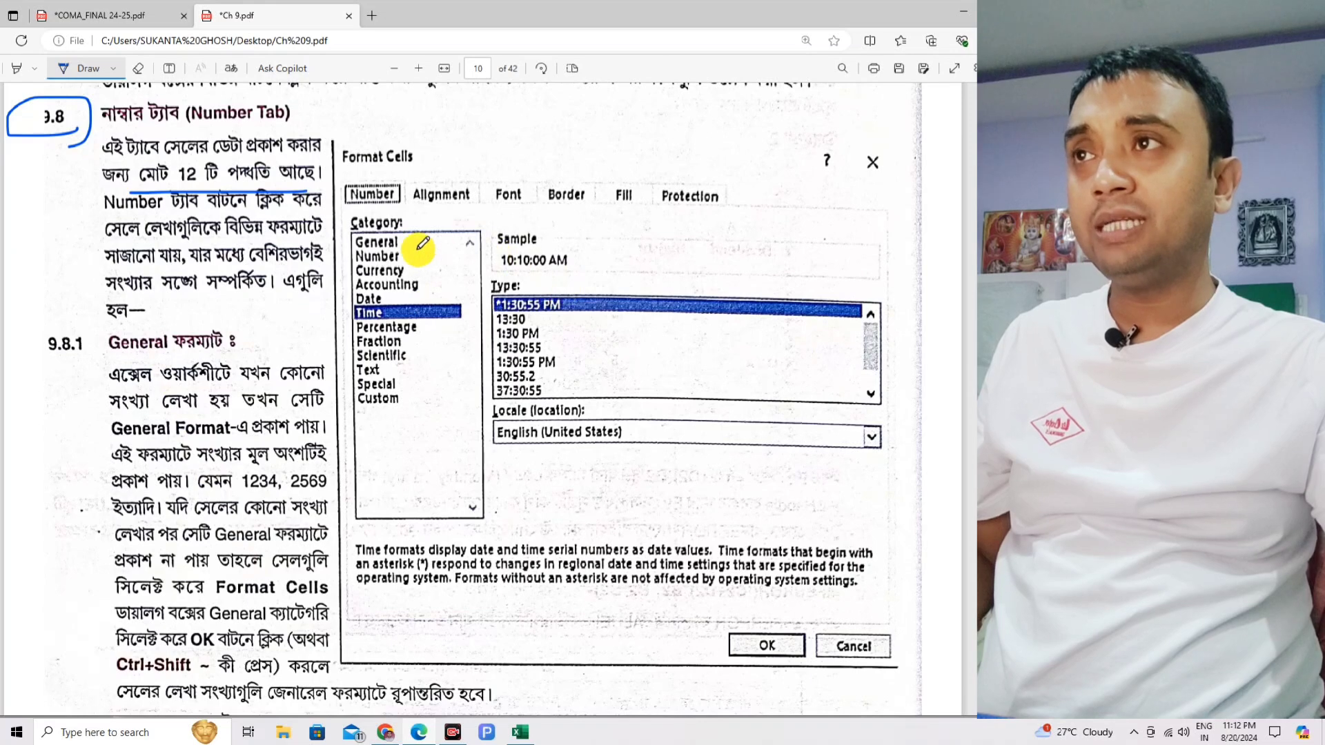
mouse_move(413, 247)
mouse_down()
mouse_move(459, 239)
mouse_move(482, 282)
mouse_up()
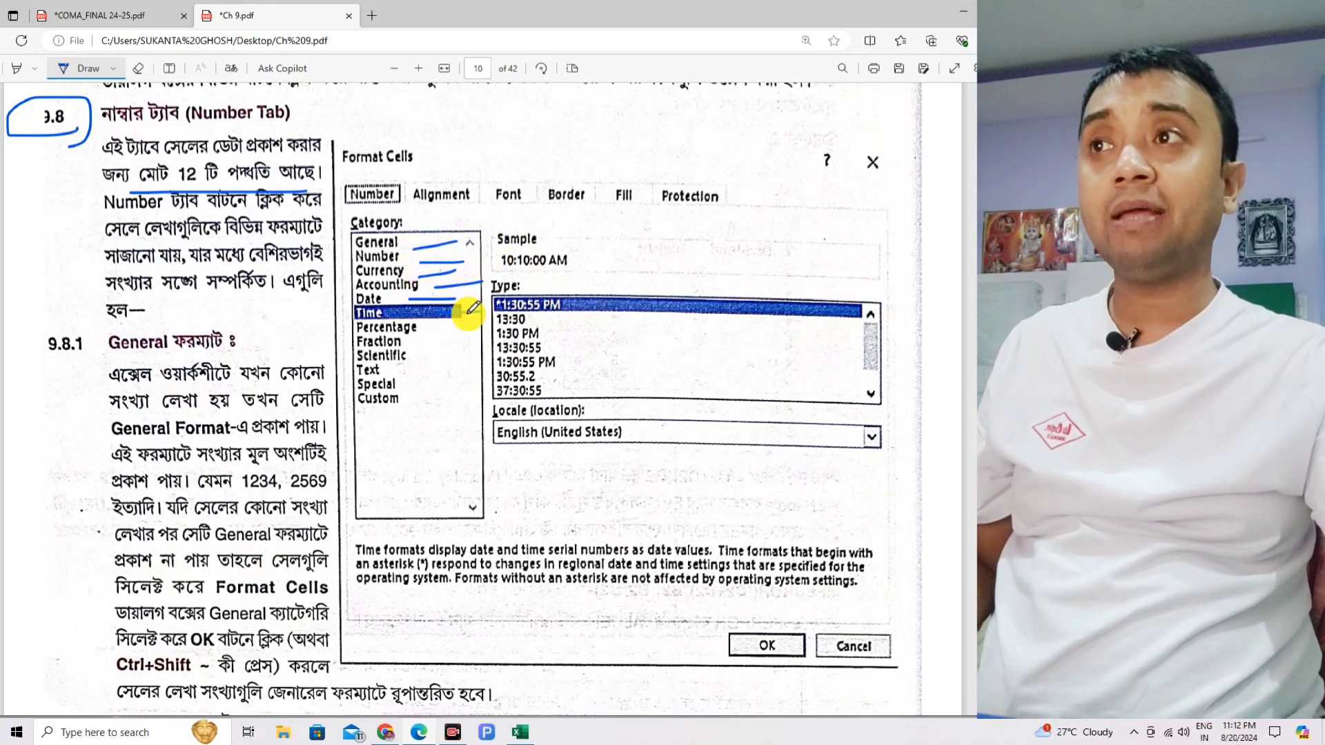
mouse_move(429, 330)
mouse_down()
mouse_move(457, 324)
mouse_move(482, 349)
mouse_up()
drag(395, 382, 458, 365)
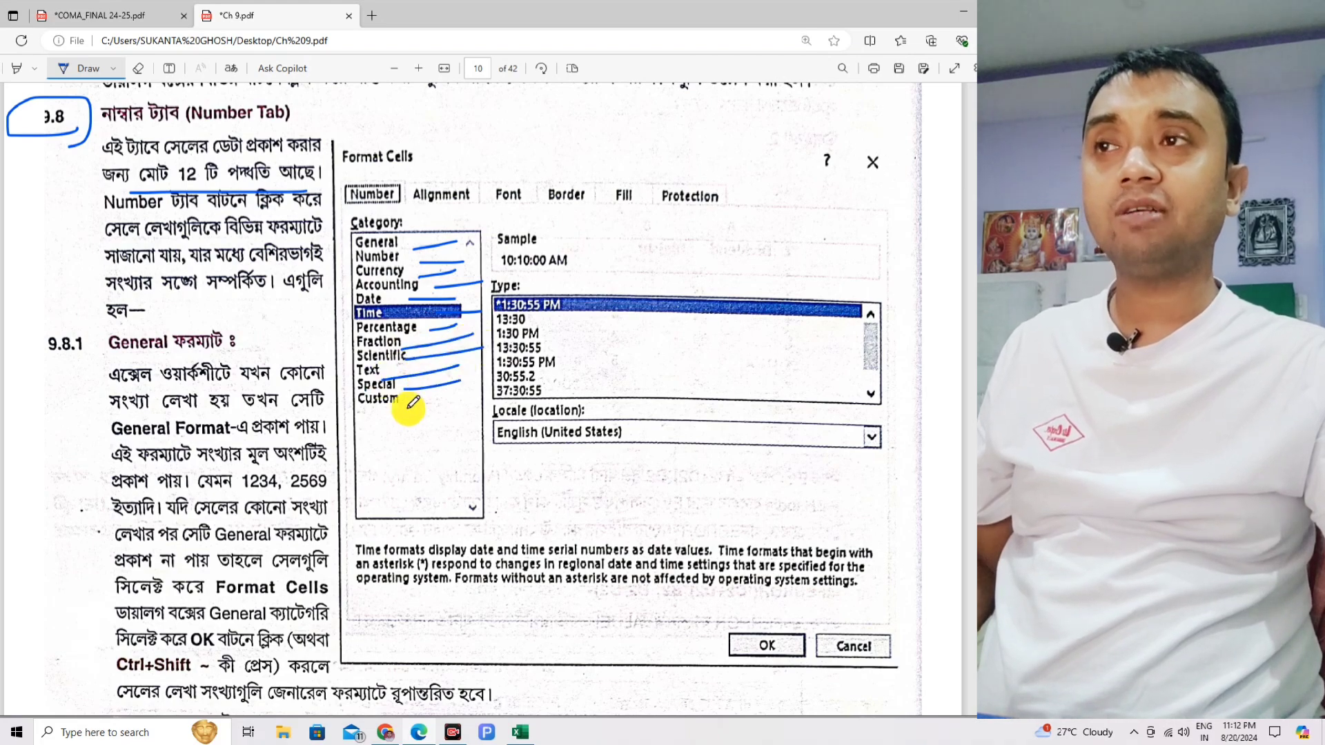
drag(409, 408, 480, 399)
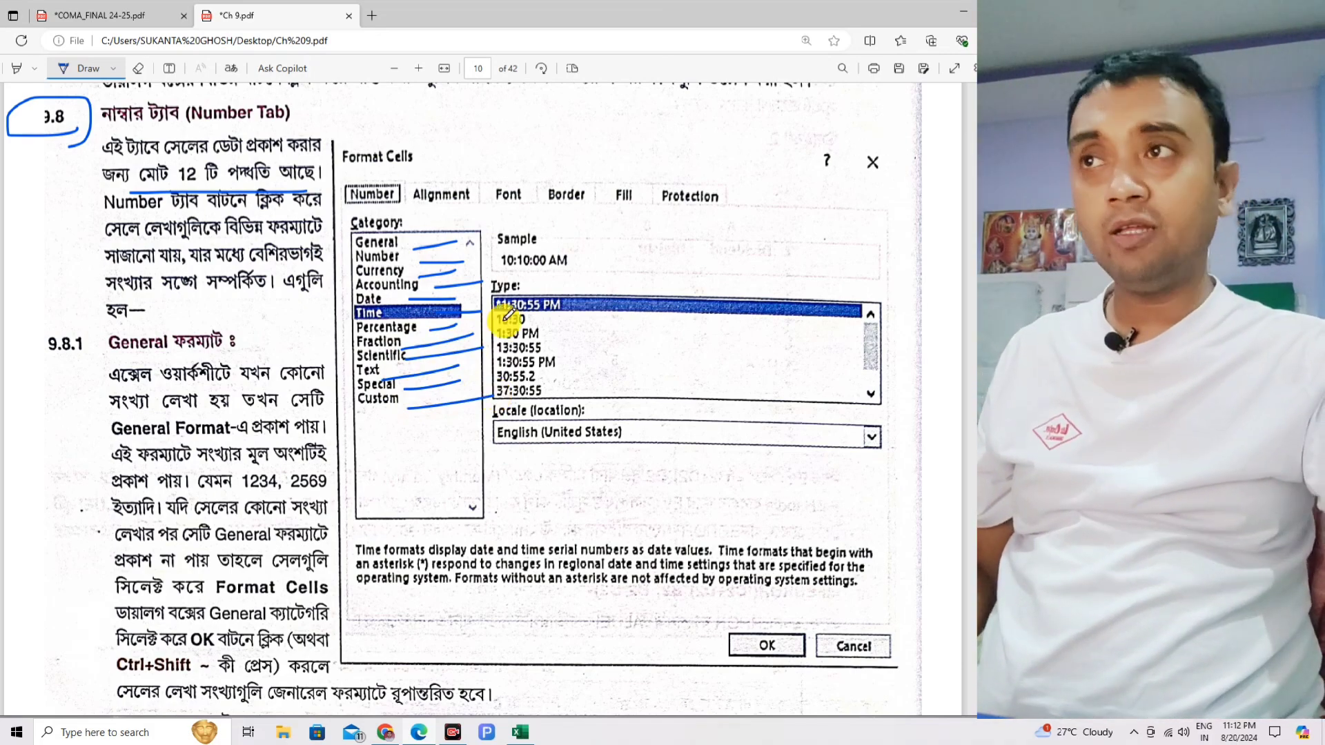
Underline the General format heading of section 9.8.1 and the Number format heading of section 9.8.2
scroll(304, 425, down, 2)
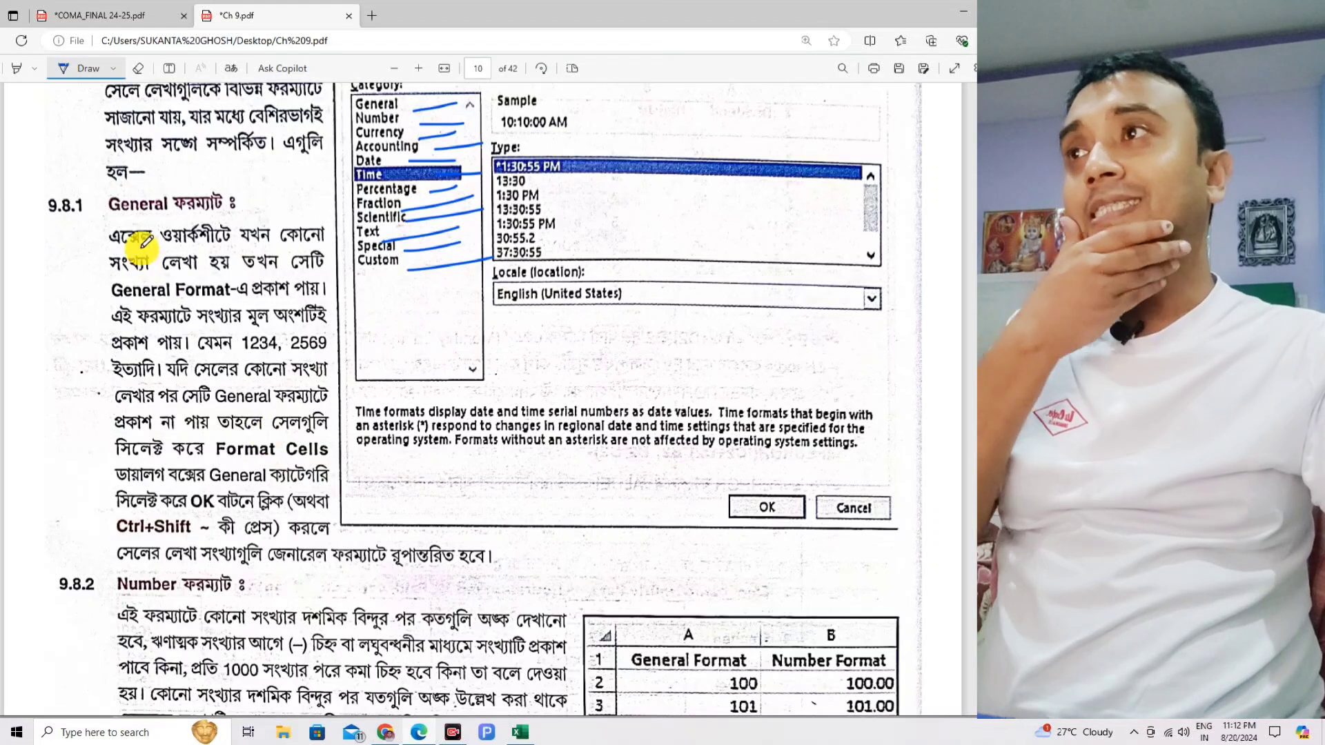
drag(120, 221, 276, 217)
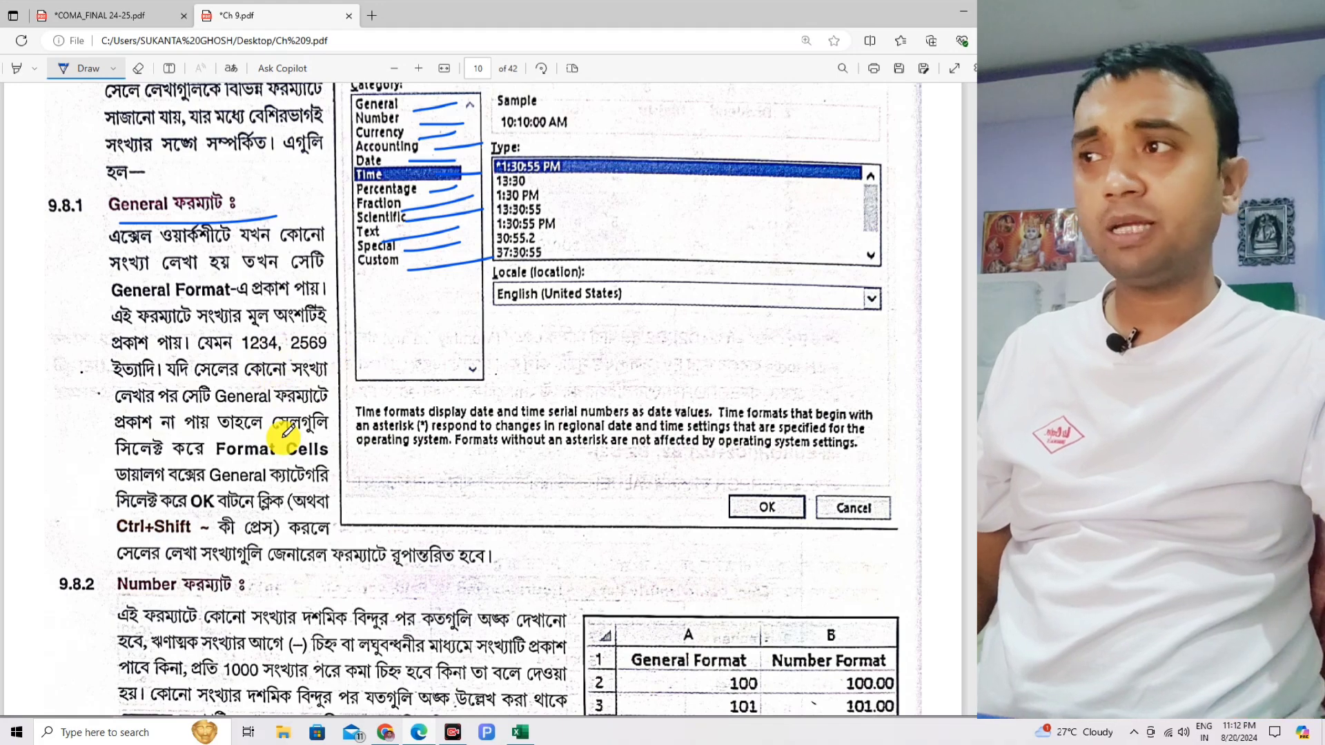
scroll(345, 514, down, 5)
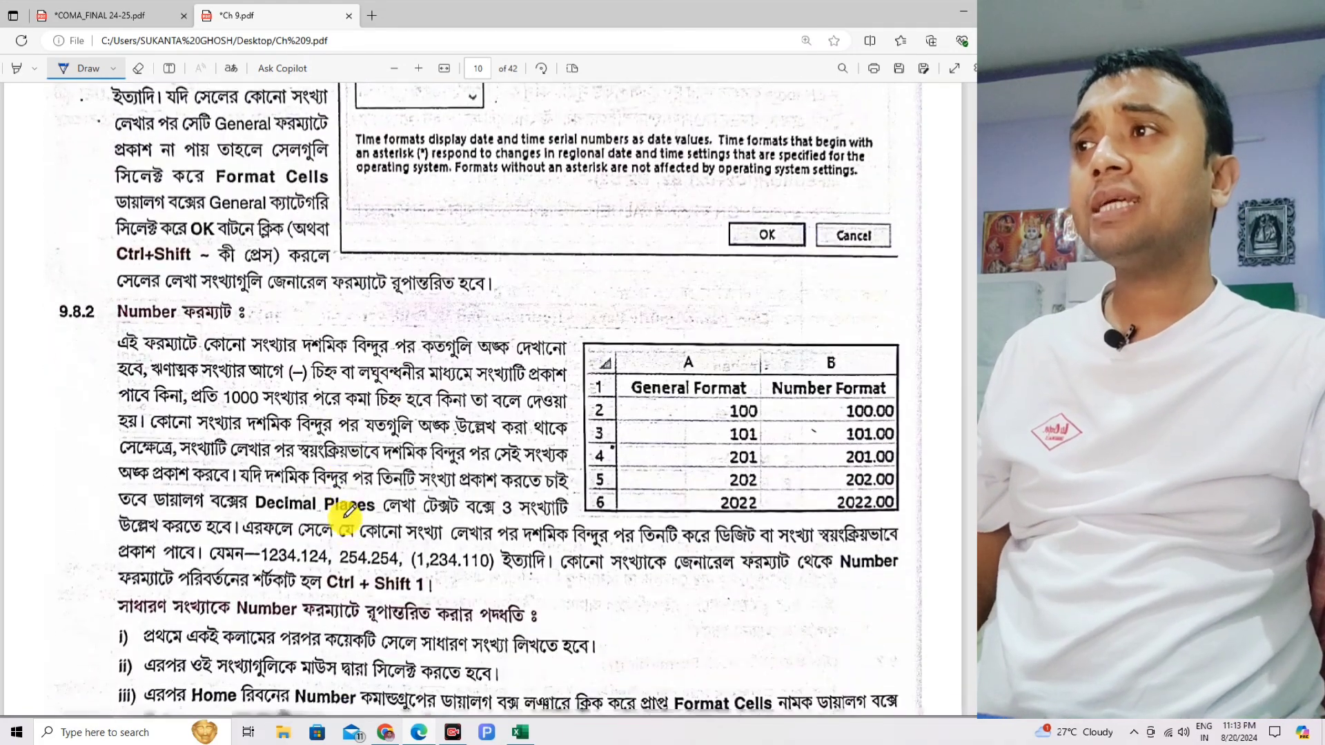
drag(118, 322, 243, 322)
scroll(355, 343, down, 1)
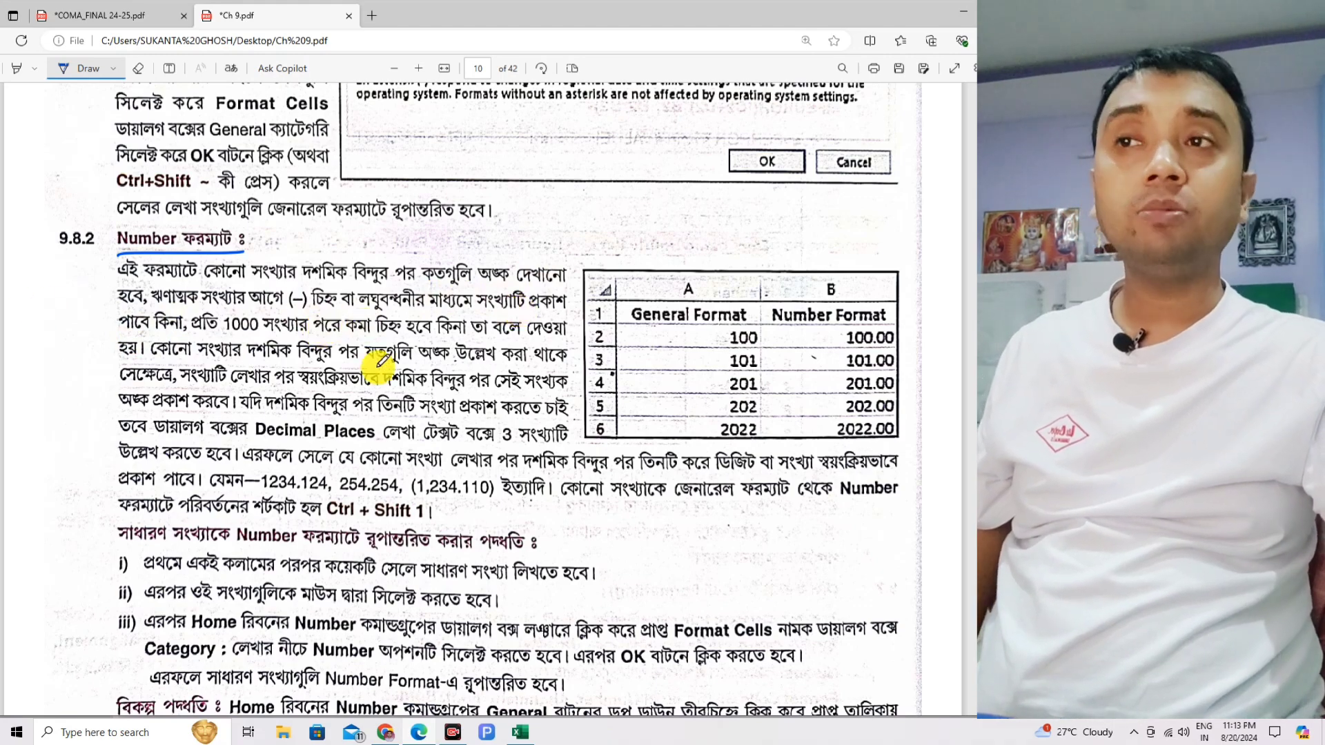
Switch to Excel, close Format Cells without applying changes, and enter 100 in cell E9 and 100.25 in cell E10
click(521, 733)
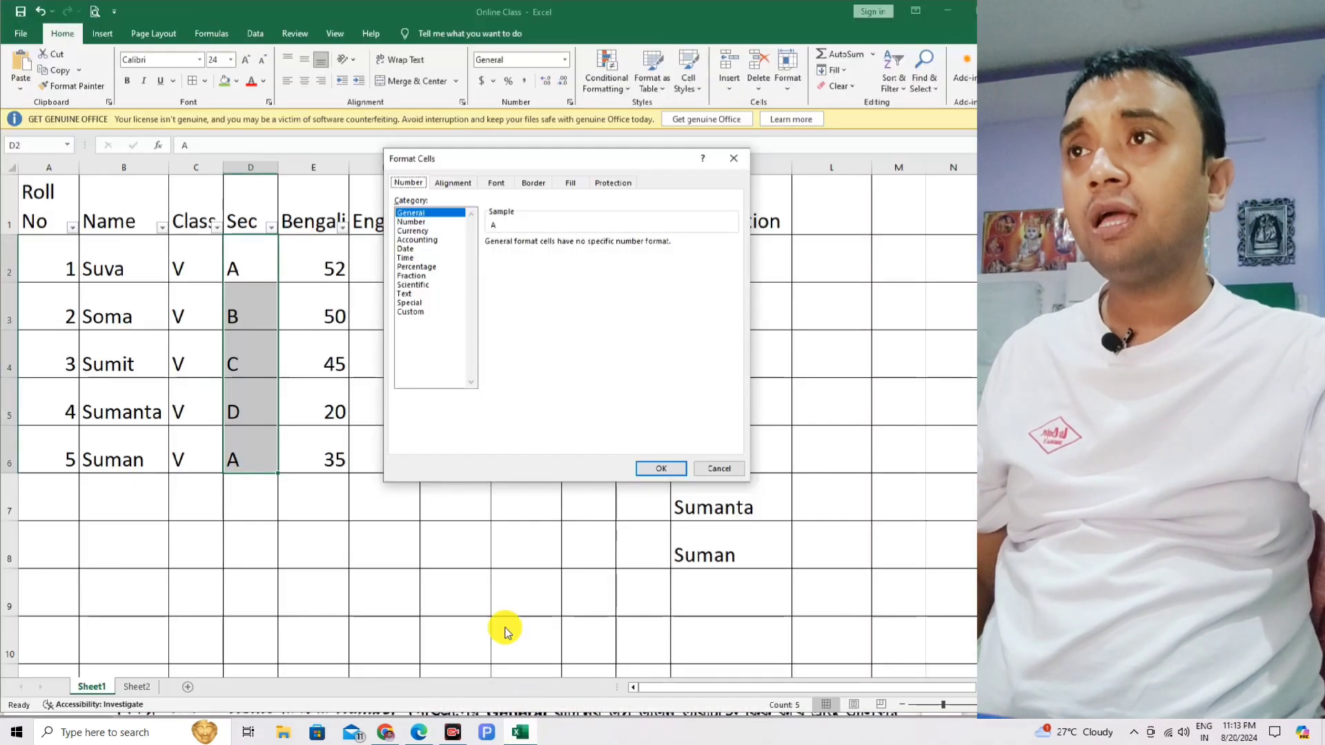
click(714, 469)
click(341, 573)
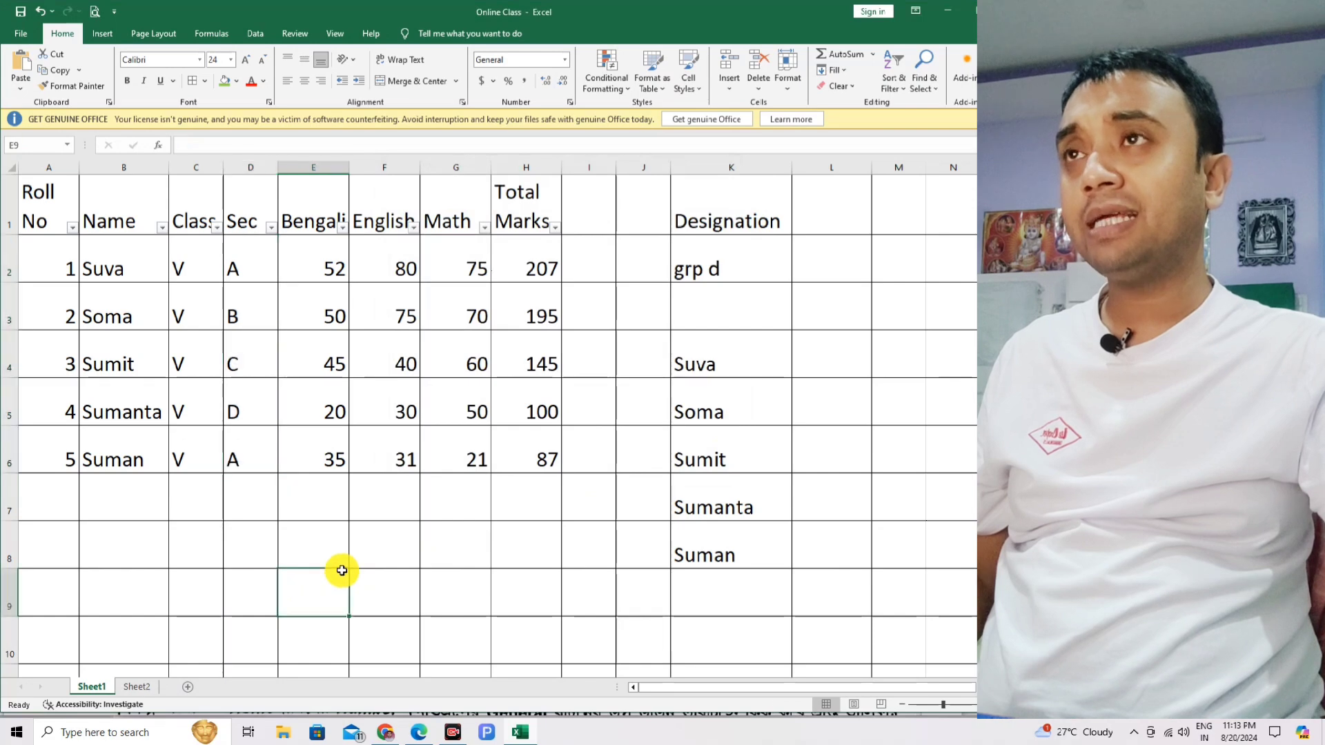
text(100)
key(Return)
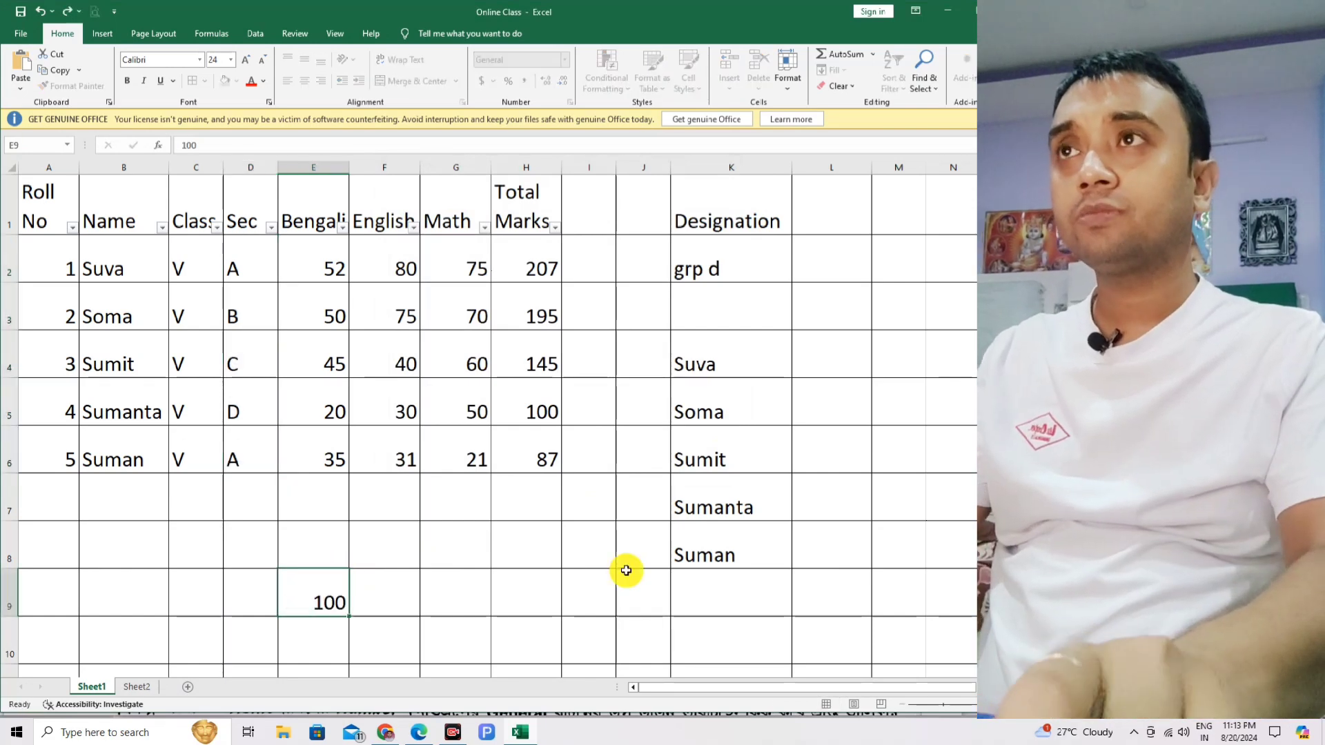
key(Up)
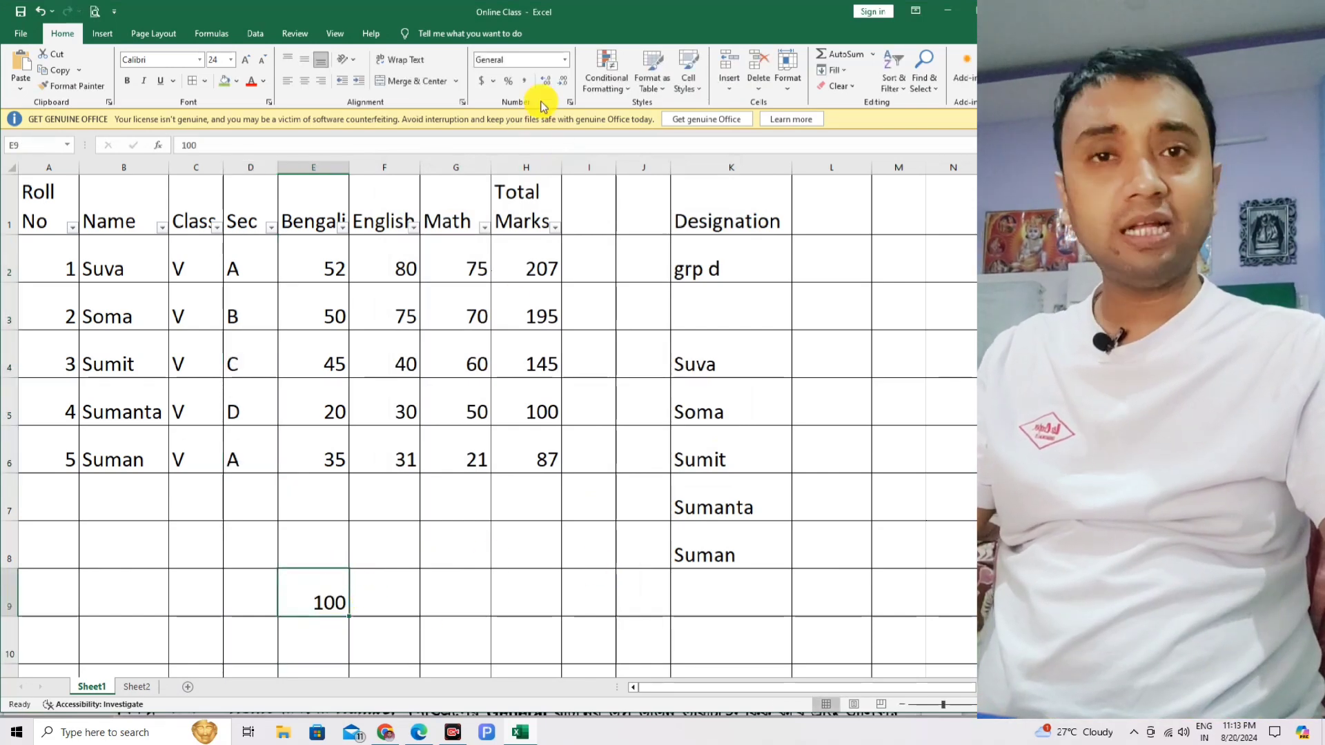
click(319, 645)
text(1)
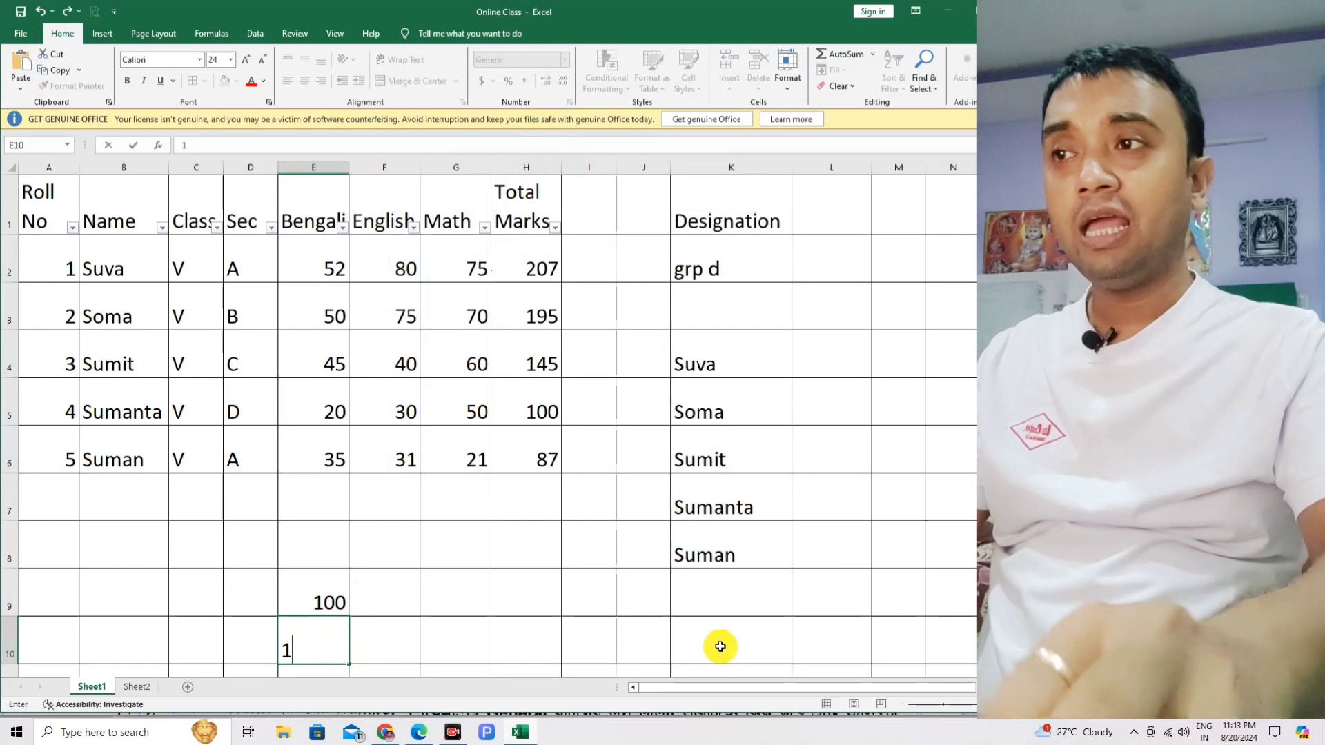
text(00.3)
key(Return)
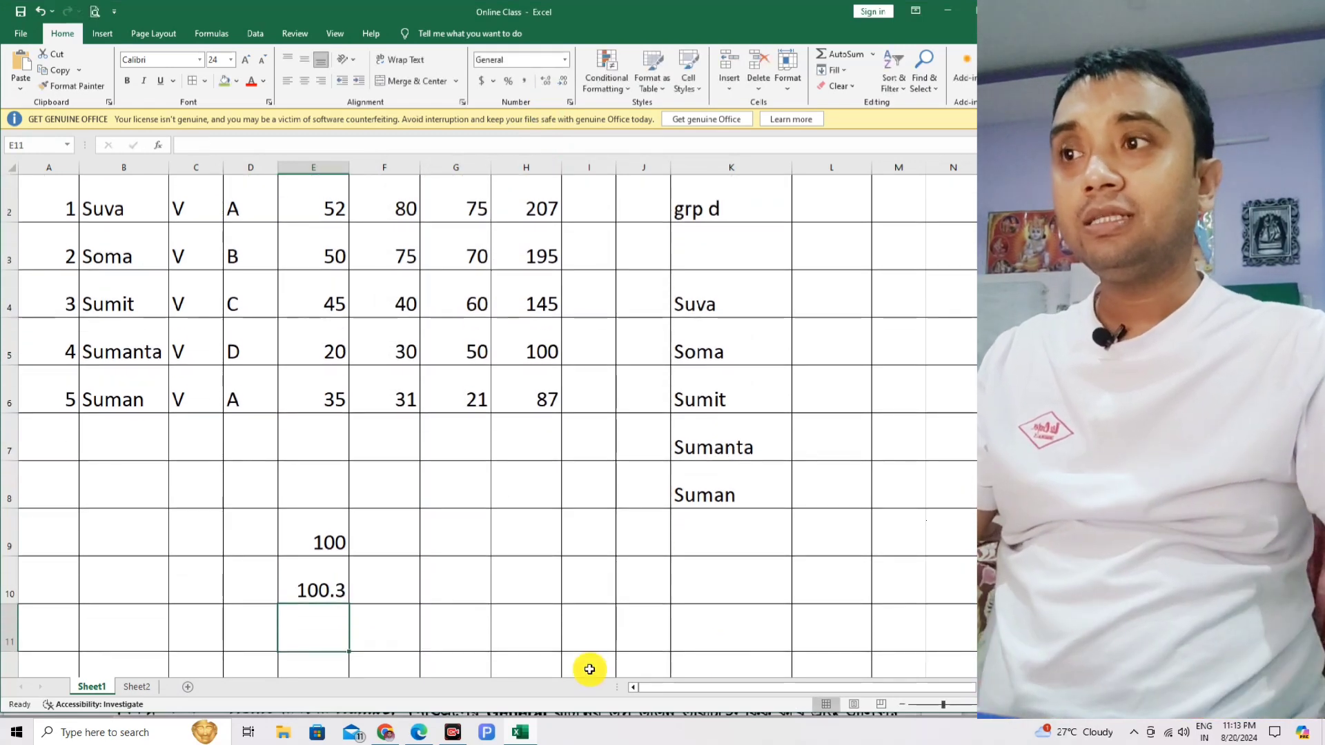
Apply the Number format to the 100 in cell E9
click(324, 585)
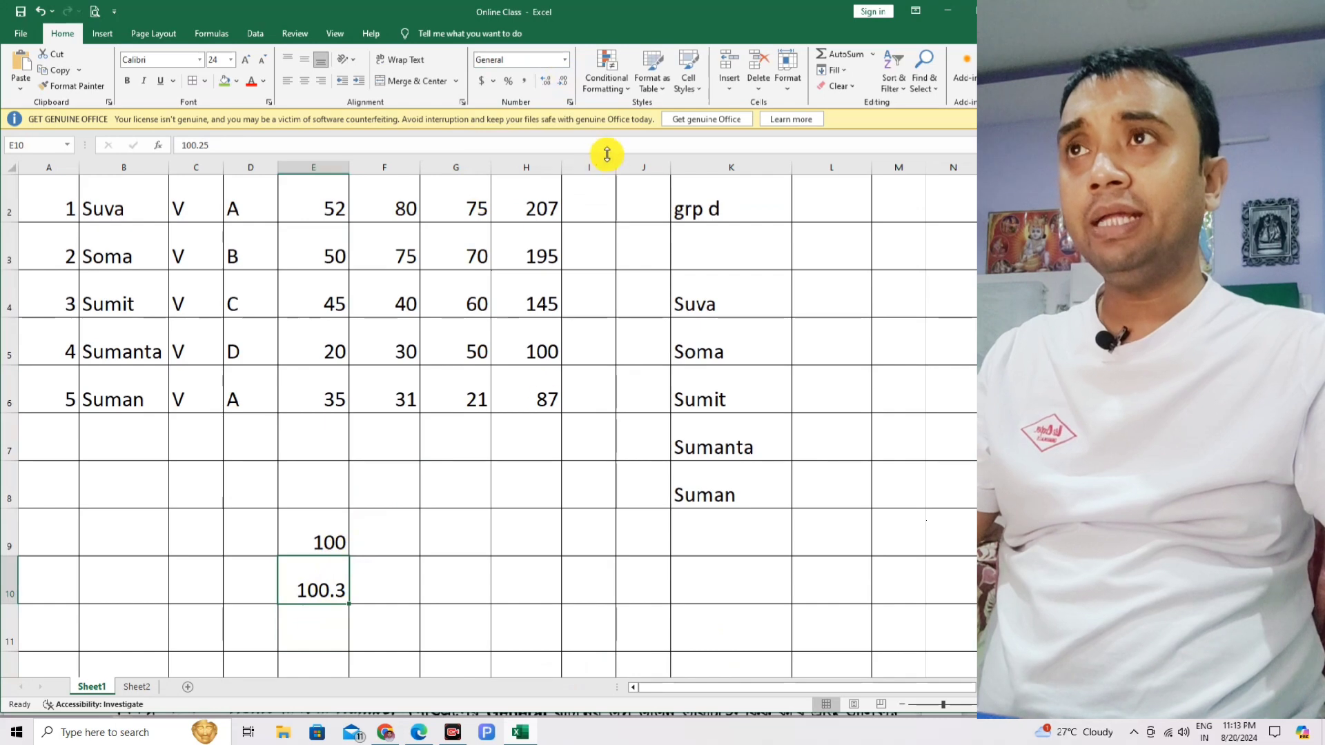
click(304, 544)
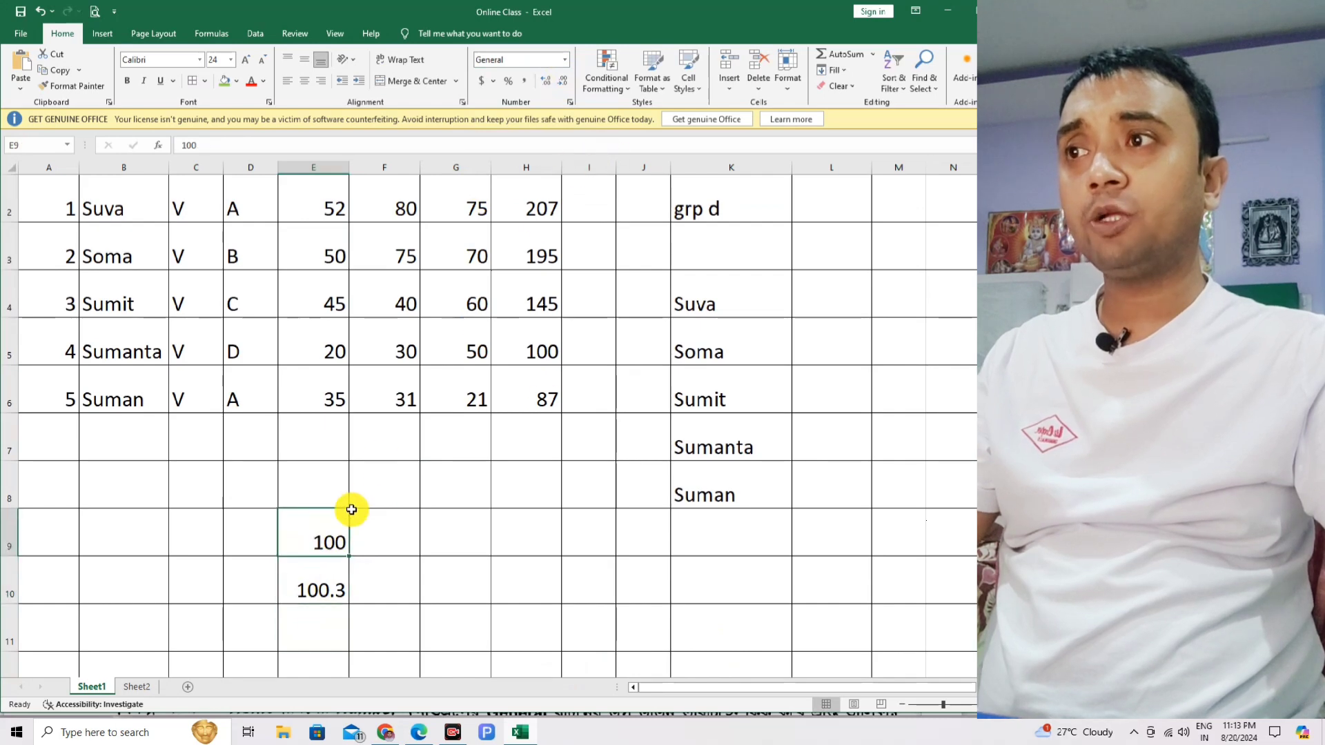
click(566, 64)
click(553, 107)
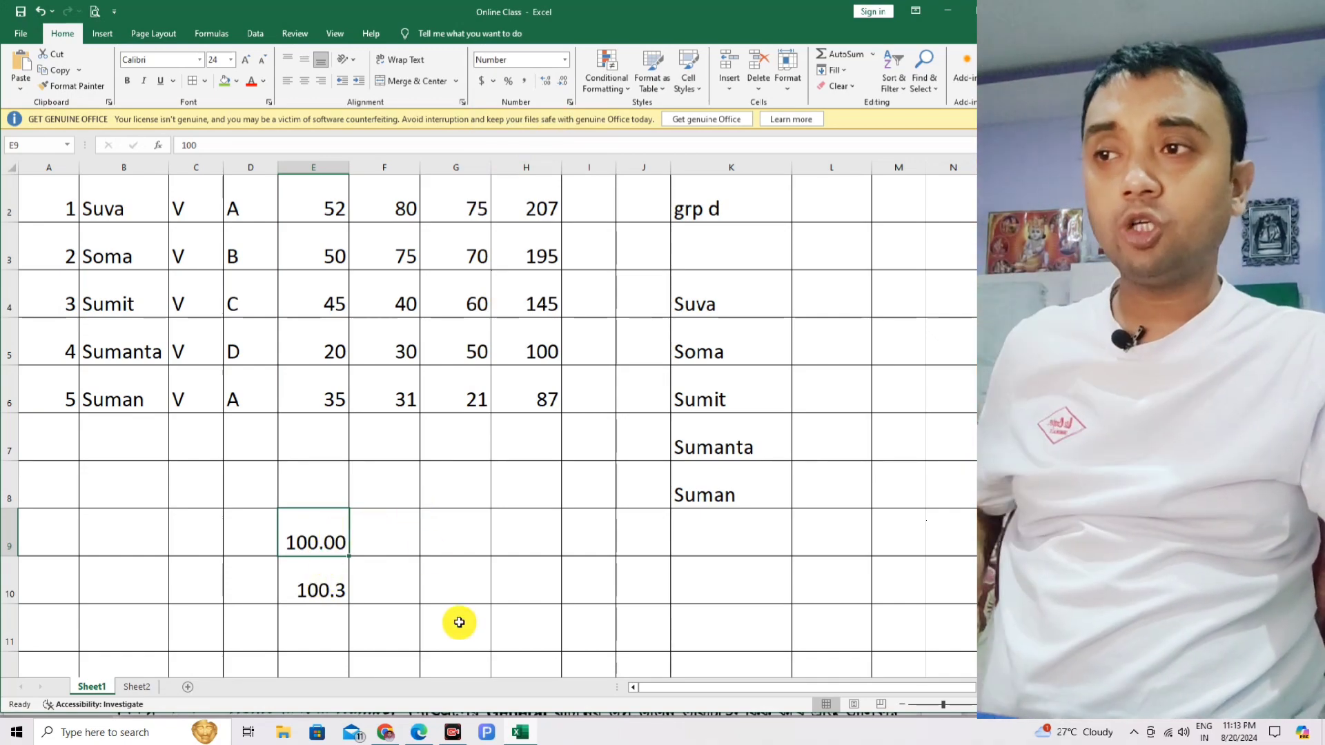
Switch to Ch 9.pdf in Edge and circle the shortcuts Ctrl + Shift 1 in section 9.8.2 and Ctrl+Shift ~ in section 9.8.1
click(419, 735)
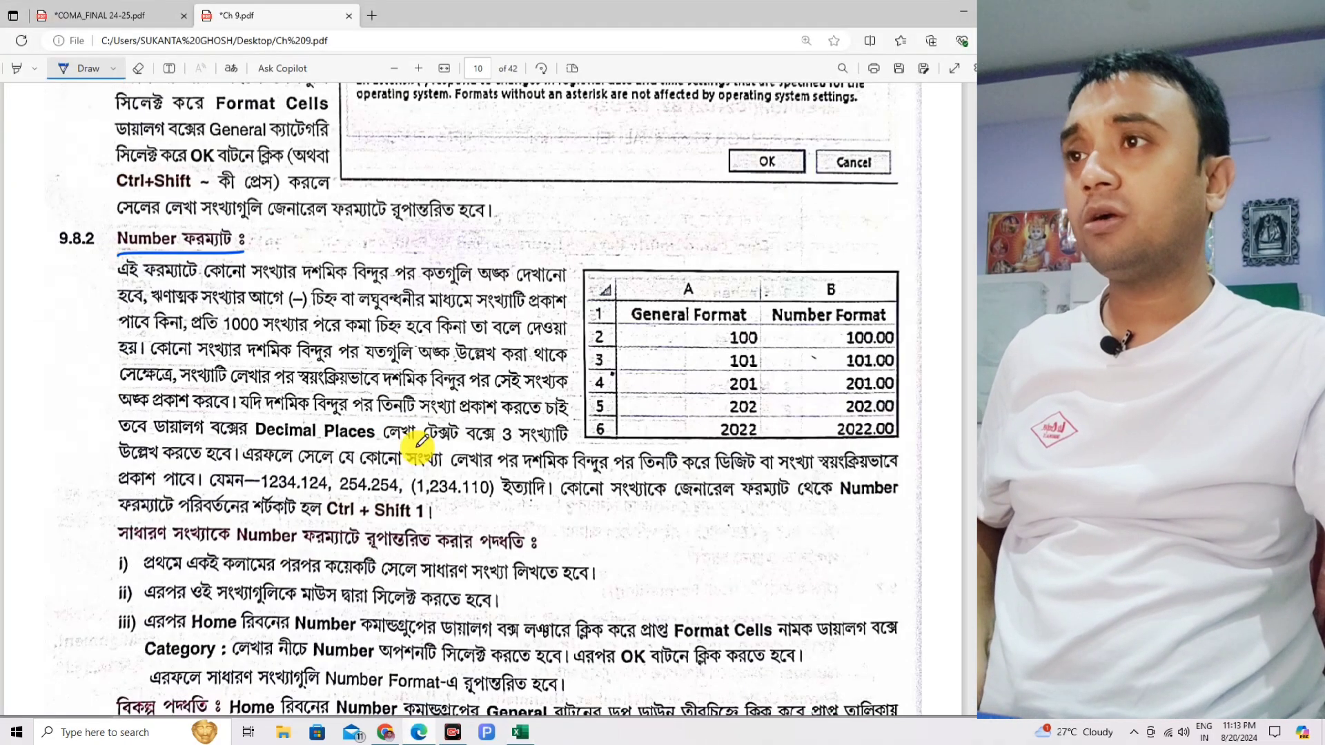
scroll(368, 449, down, 2)
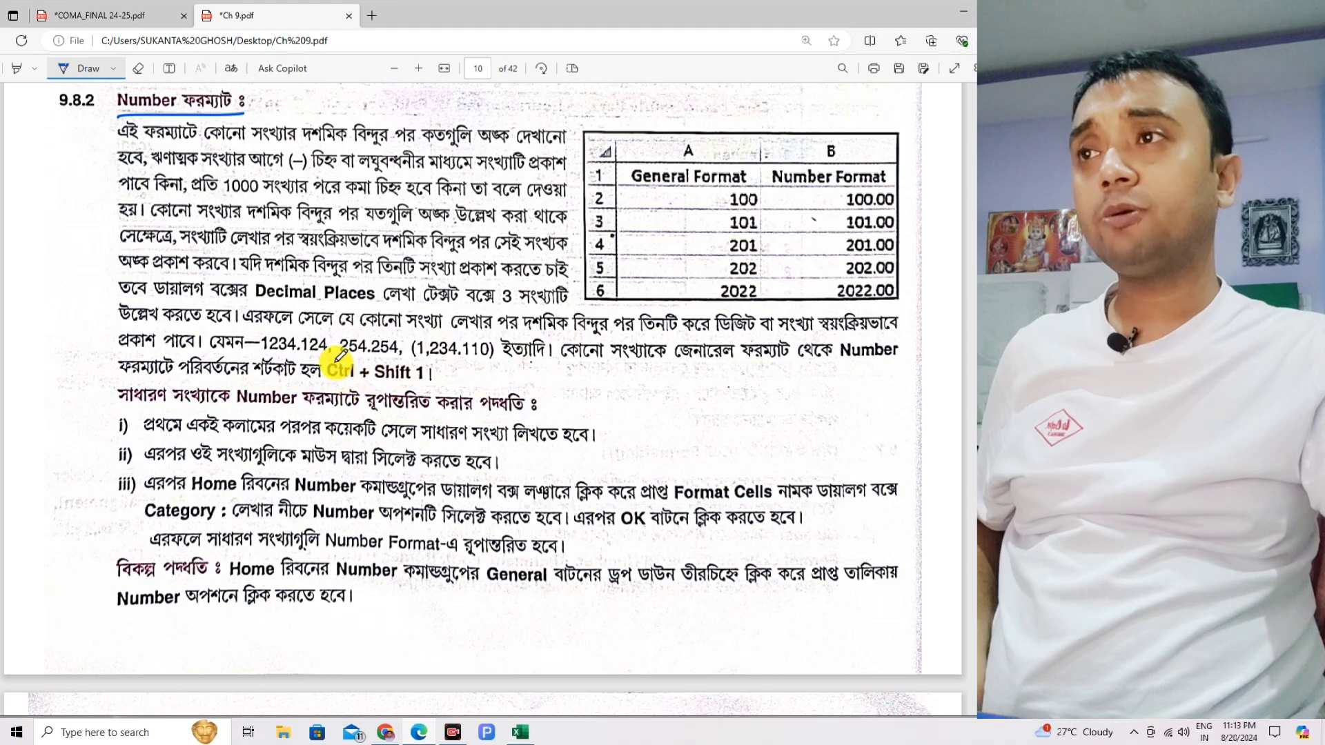
mouse_move(332, 355)
mouse_down()
mouse_move(401, 387)
mouse_move(346, 354)
mouse_up()
scroll(338, 350, up, 3)
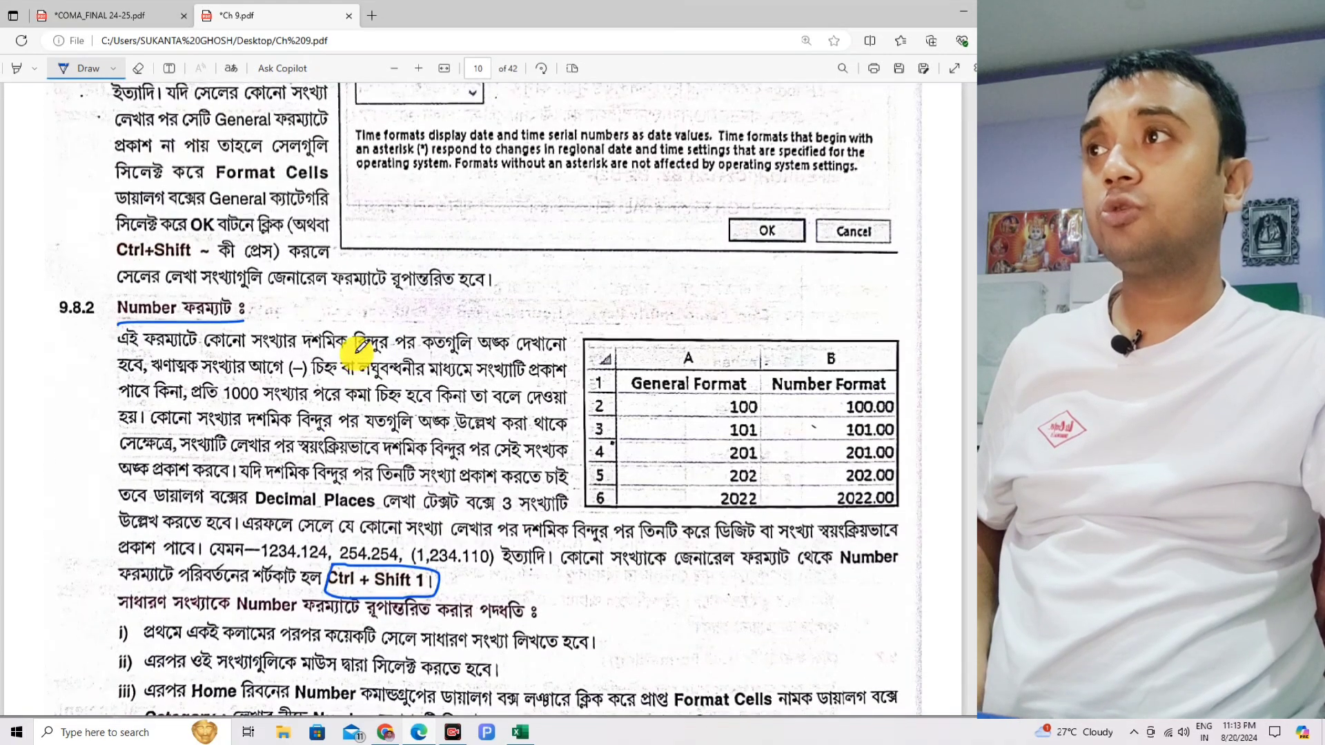
scroll(215, 282, up, 1)
scroll(224, 297, up, 1)
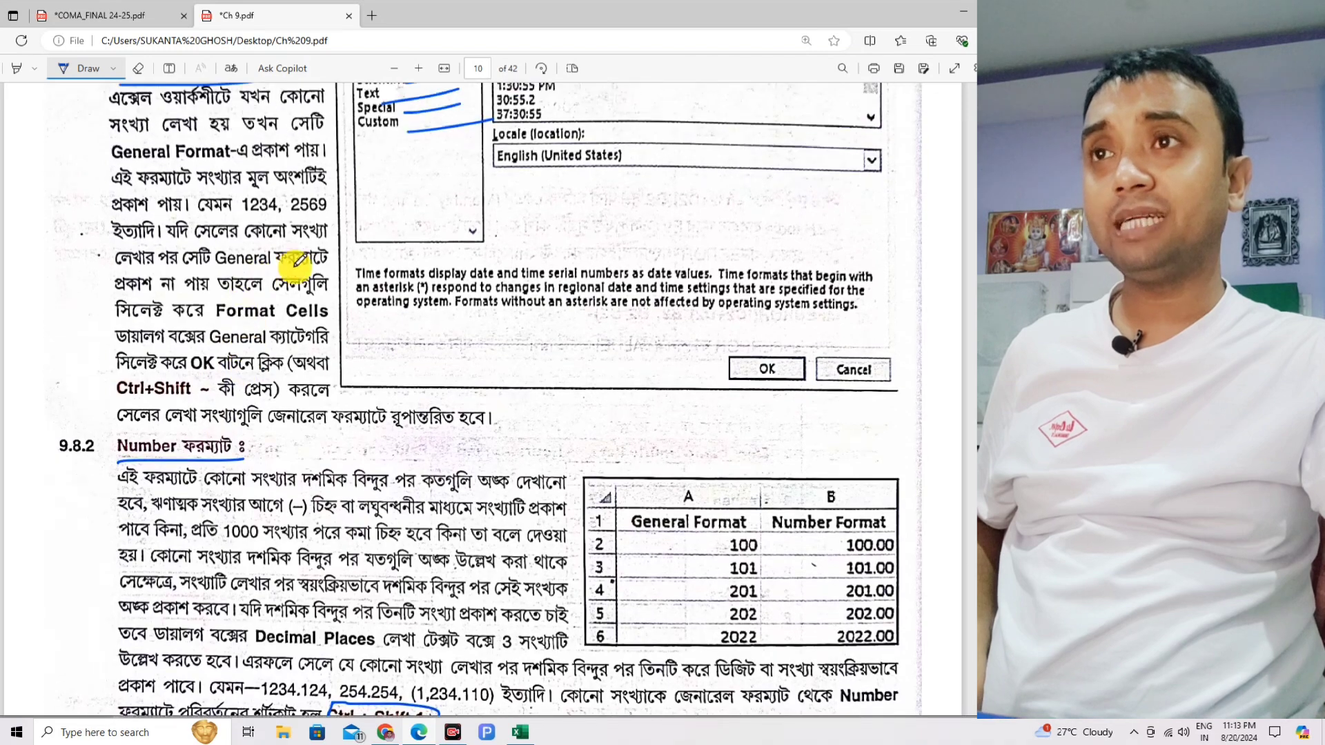
mouse_move(118, 398)
mouse_down()
mouse_move(207, 396)
mouse_move(113, 401)
mouse_up()
Draw a box around the Currency format heading of section 9.8.3 on book page 185
scroll(399, 402, down, 5)
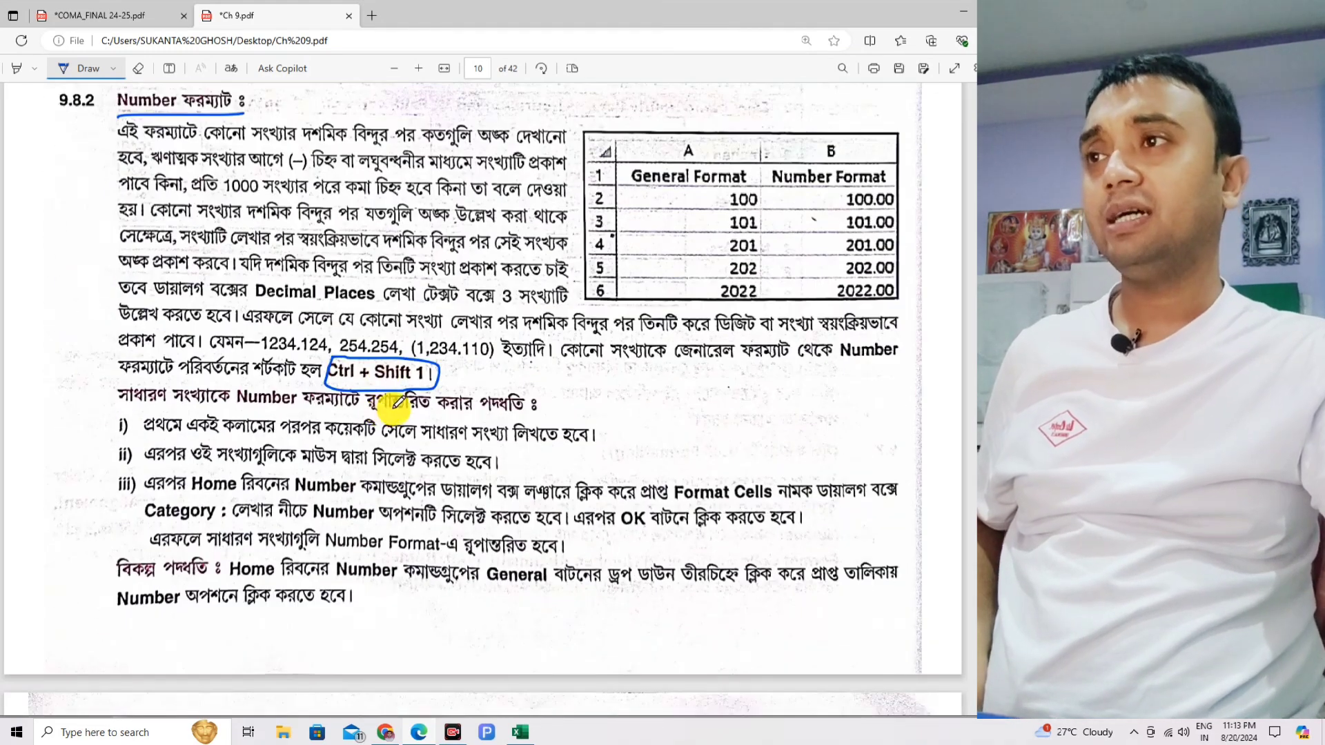
scroll(535, 402, down, 8)
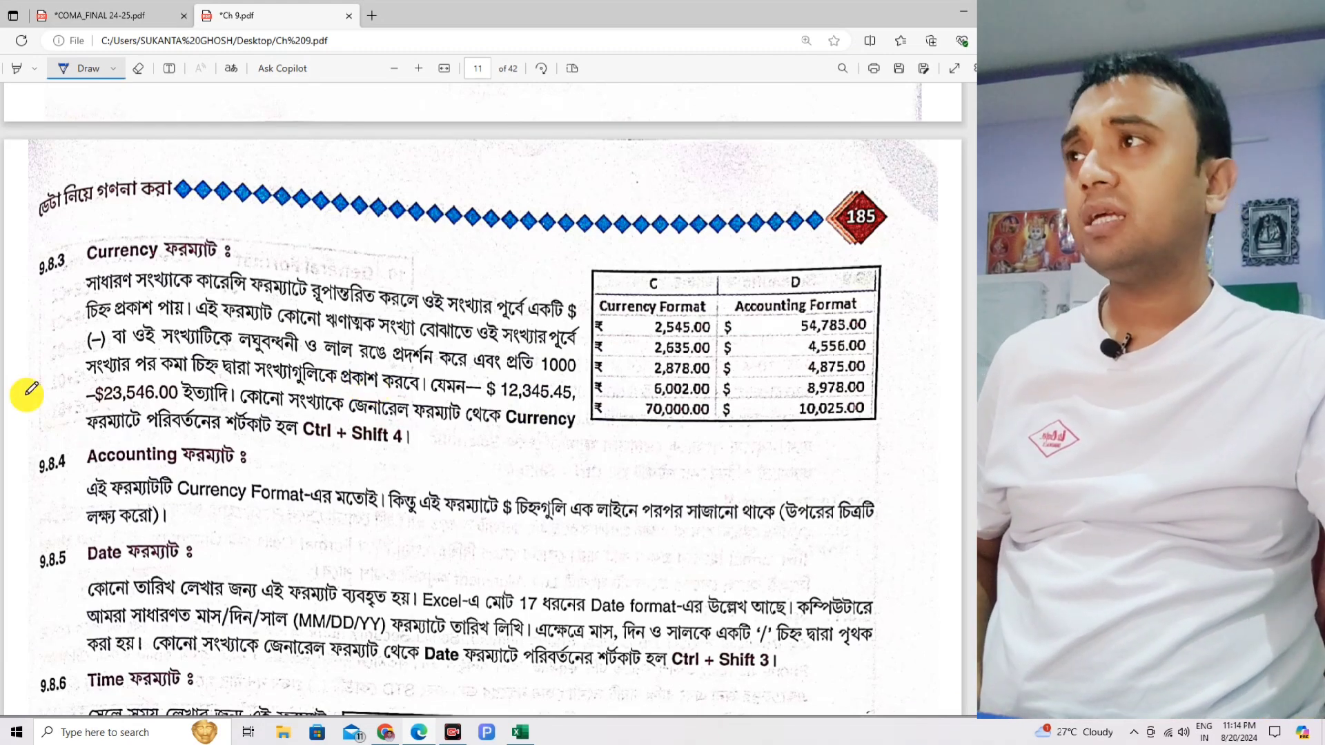
mouse_move(72, 264)
mouse_down()
mouse_move(254, 259)
mouse_move(173, 227)
mouse_move(70, 238)
mouse_move(72, 255)
mouse_up()
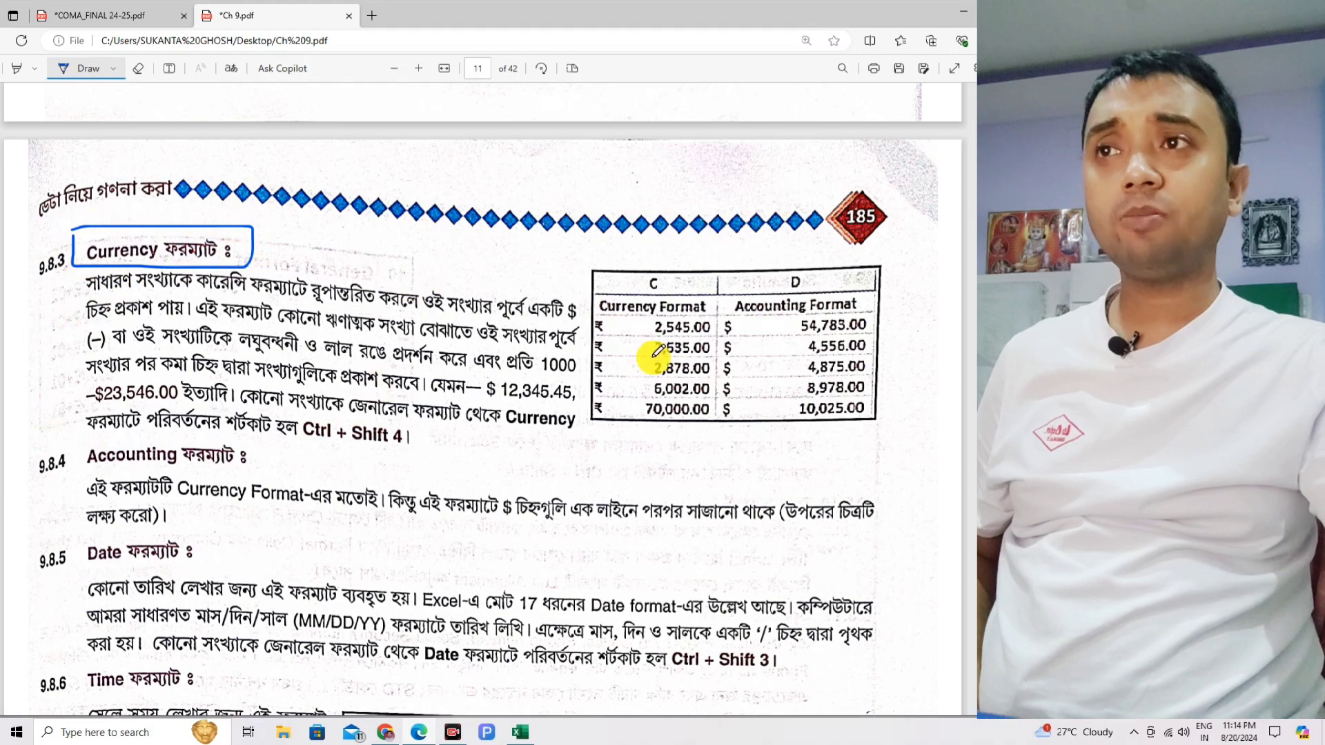
Switch to Excel, apply the Currency format to the 100 in cell E9, and widen column E to fit it
click(519, 734)
click(328, 577)
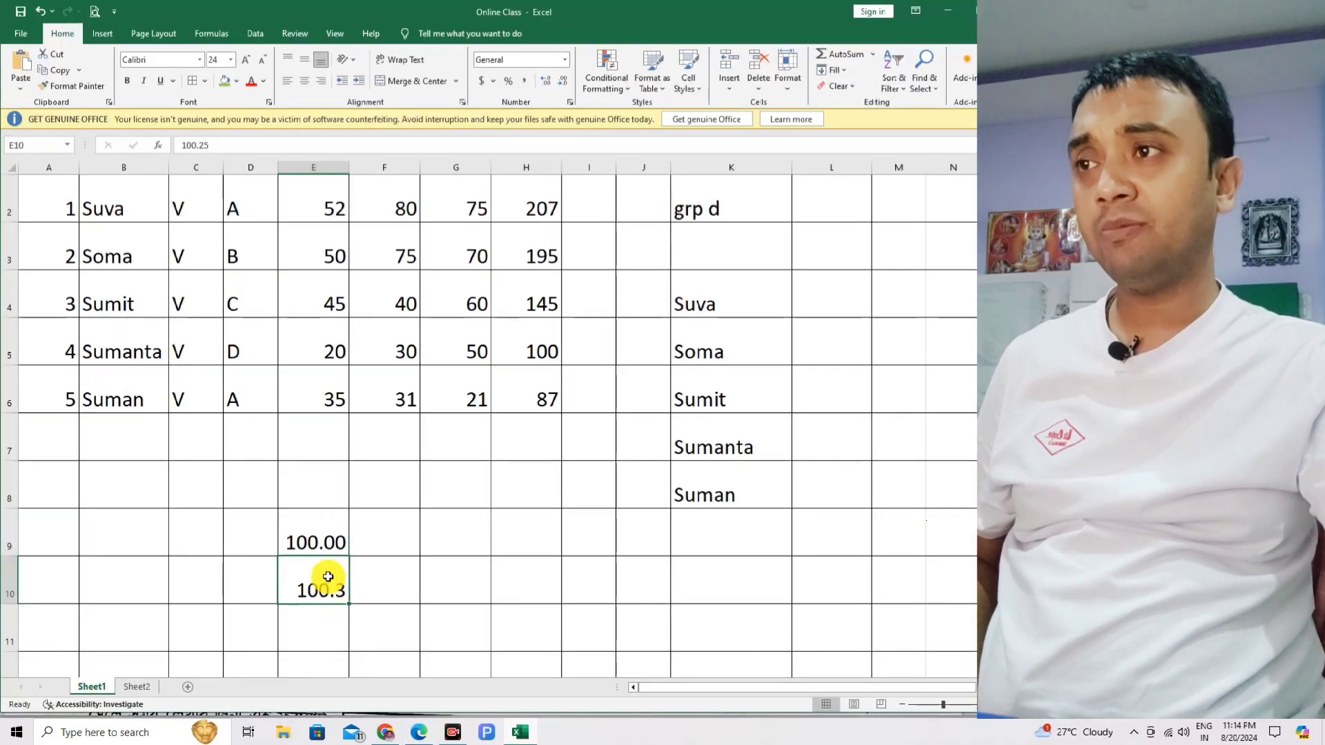
click(322, 537)
click(563, 61)
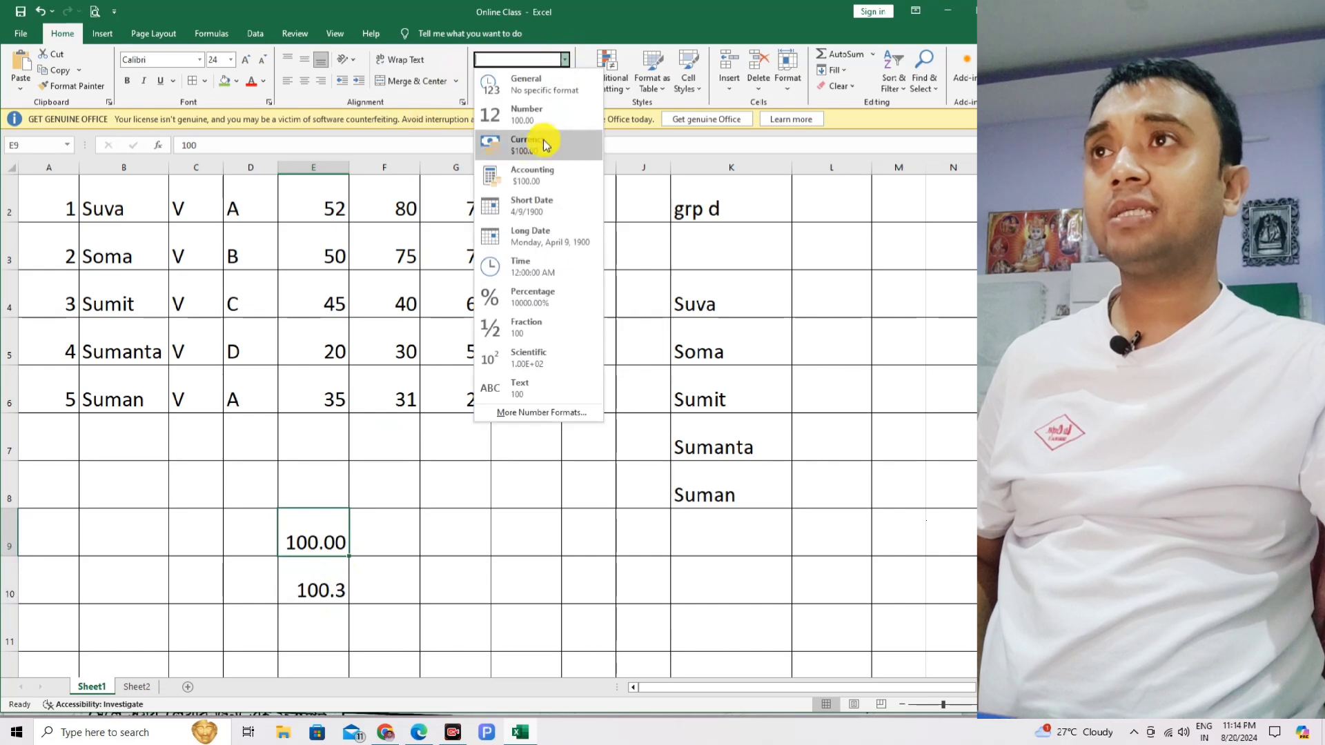
click(546, 156)
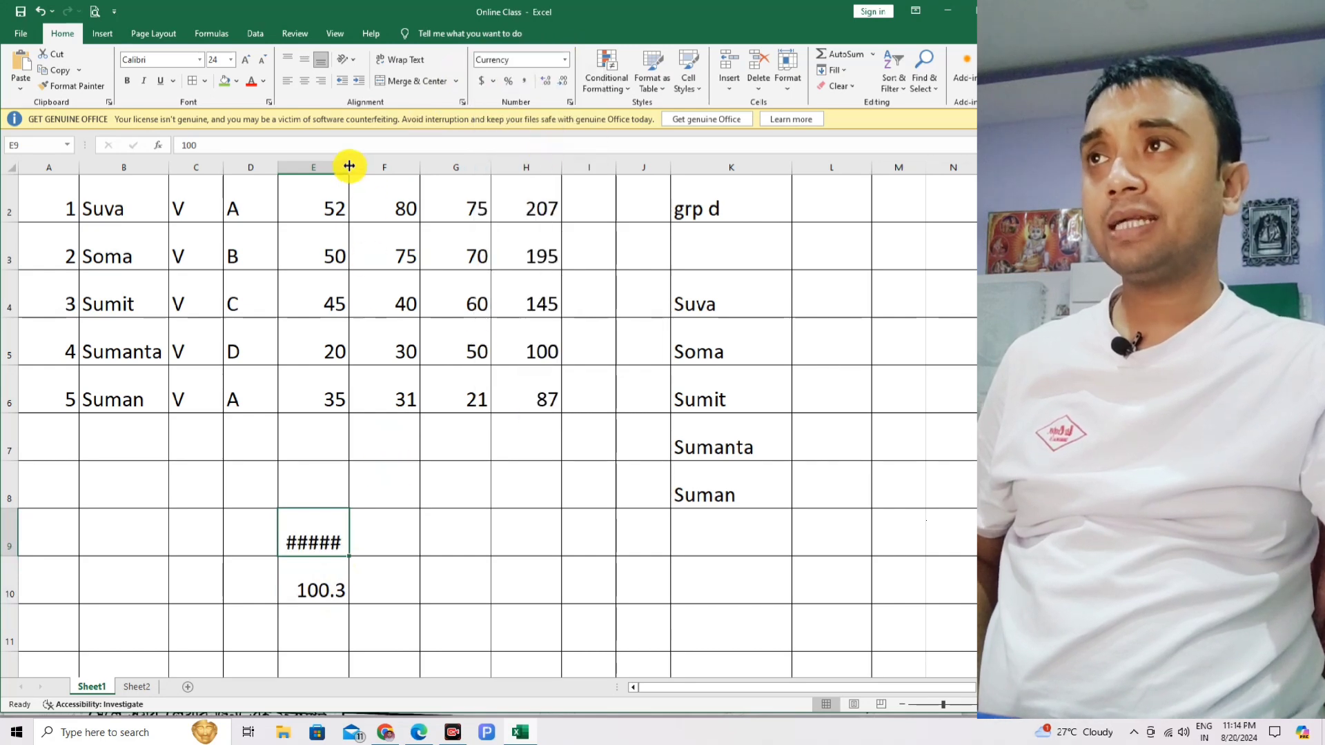
drag(349, 168, 389, 176)
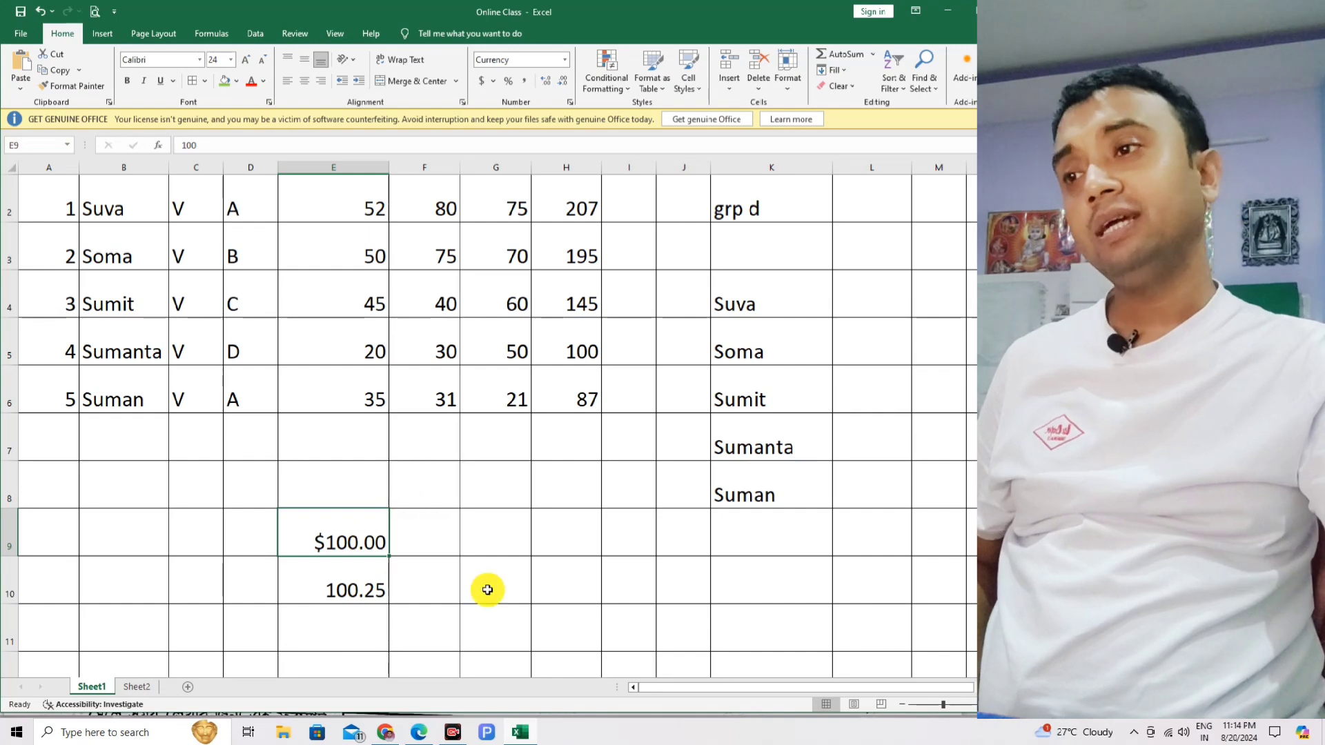
Switch to Ch 9.pdf in Edge, circle the shortcut Ctrl + Shift 4 in section 9.8.3, and slash through section number 9.8.4
click(418, 734)
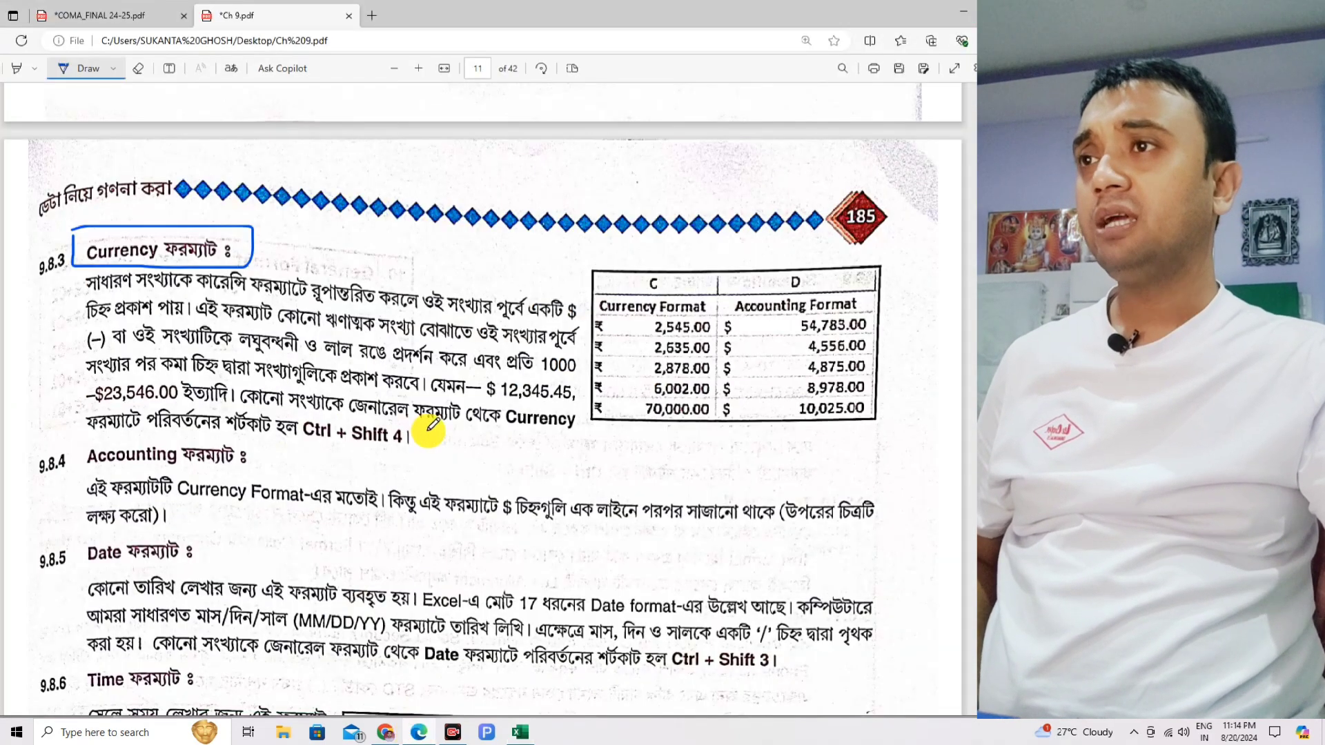
mouse_move(302, 444)
mouse_down()
mouse_move(435, 421)
mouse_move(296, 426)
mouse_move(308, 445)
mouse_up()
scroll(324, 434, down, 1)
scroll(324, 434, down, 3)
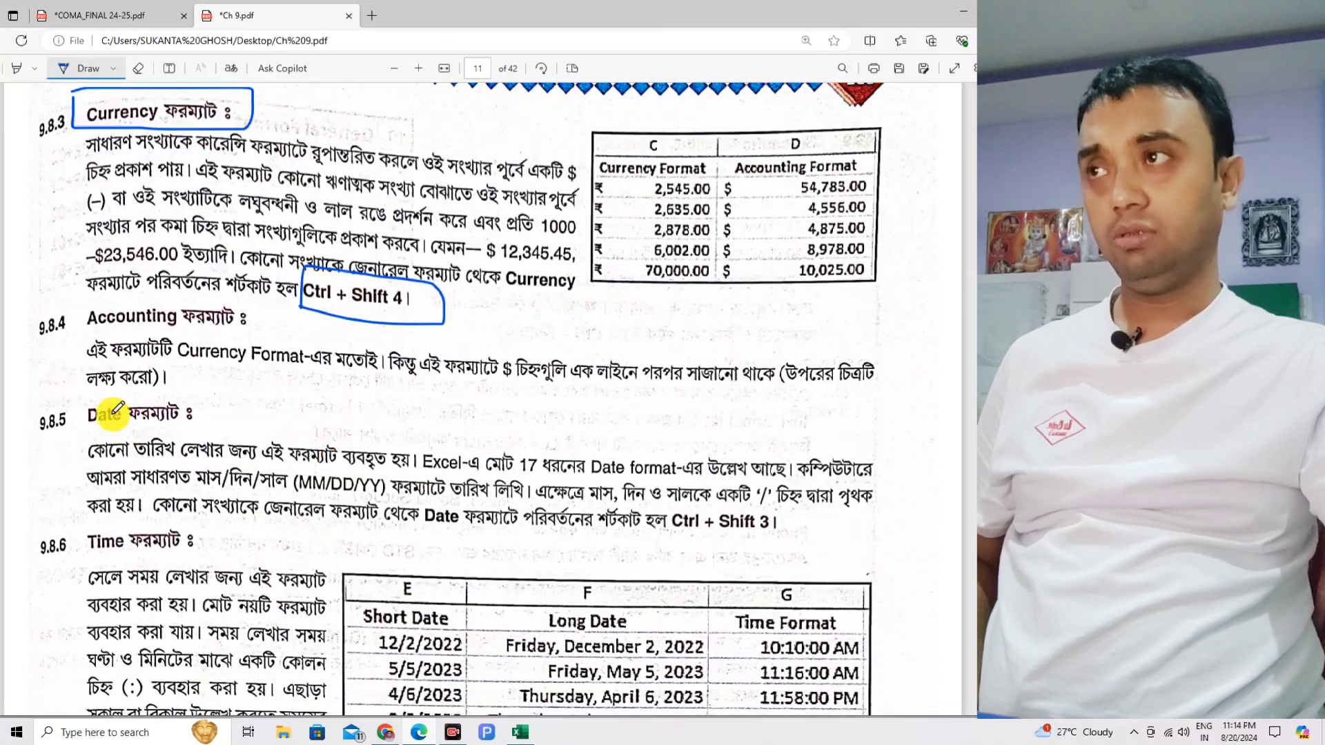
drag(26, 340, 84, 299)
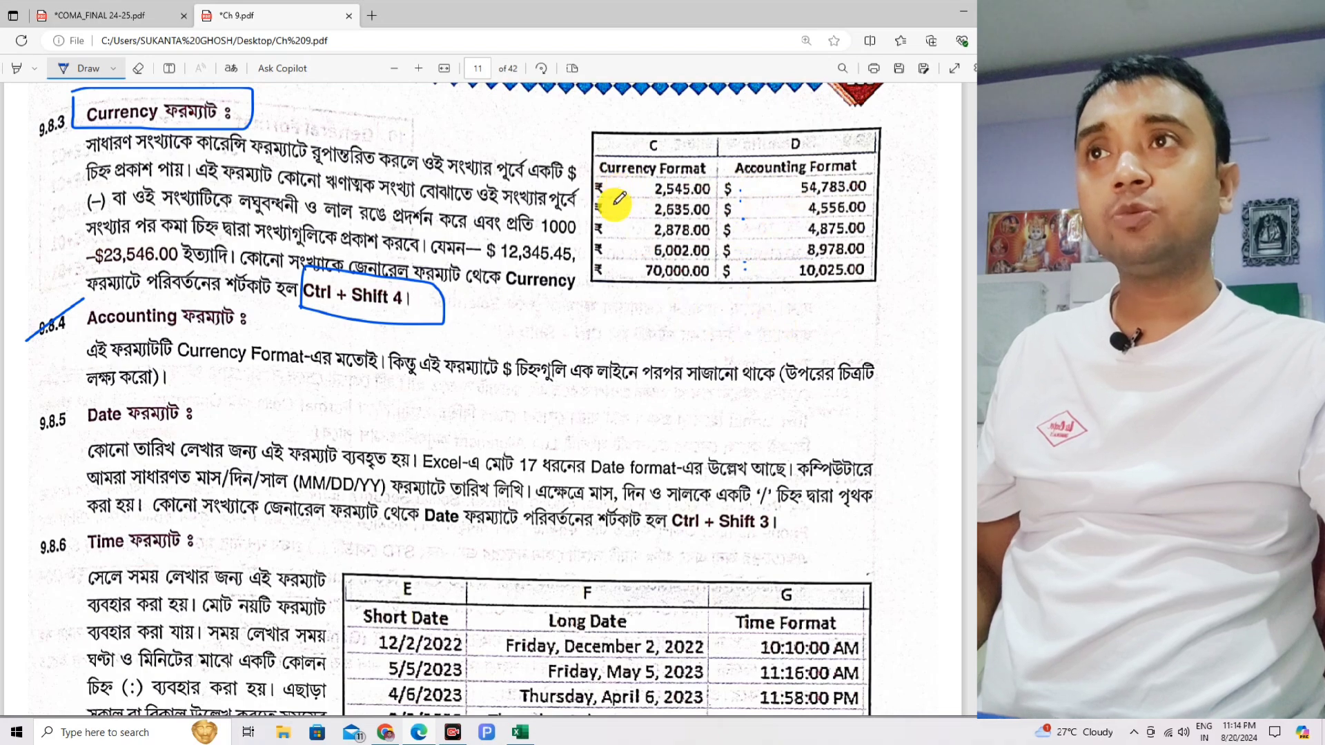
Slash through section number 9.8.5 and circle the Date format shortcut Ctrl + Shift 3
scroll(47, 360, down, 1)
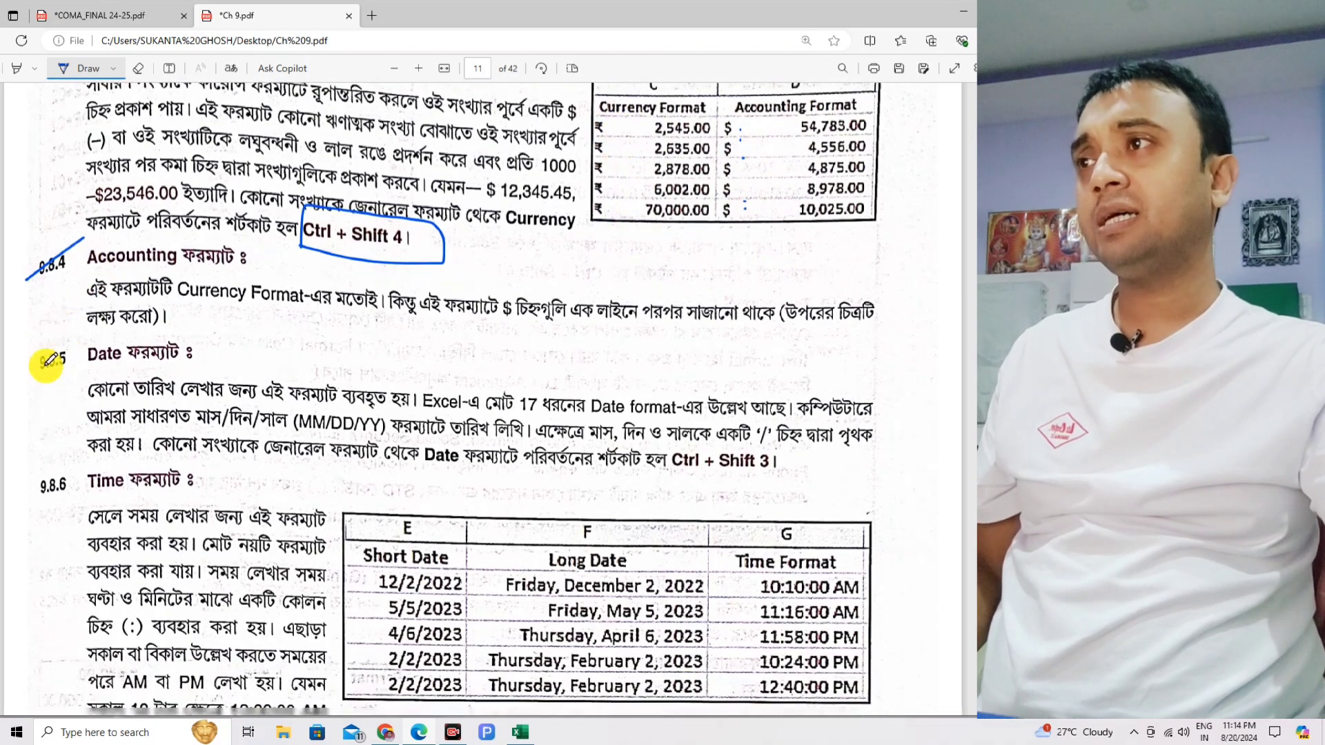
drag(66, 345, 17, 403)
scroll(386, 312, down, 2)
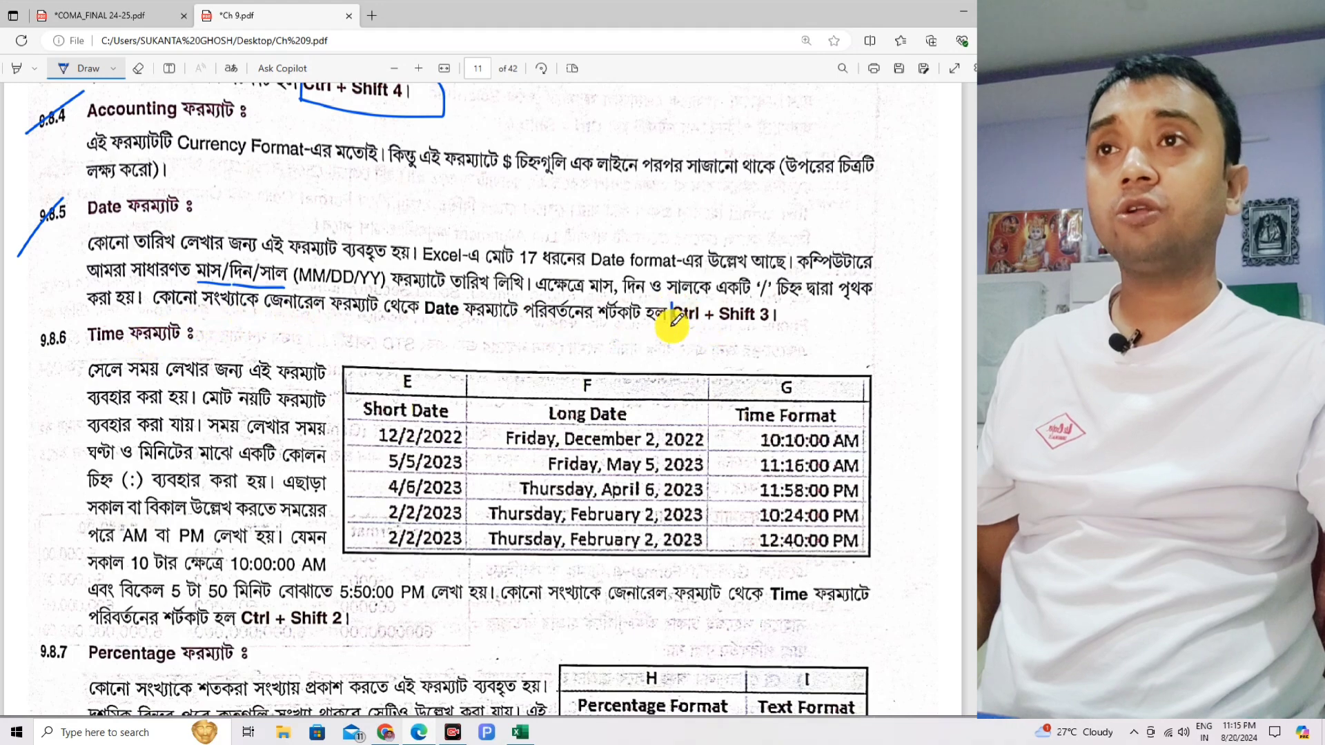
mouse_move(677, 319)
mouse_down()
mouse_move(800, 307)
mouse_move(673, 304)
mouse_up()
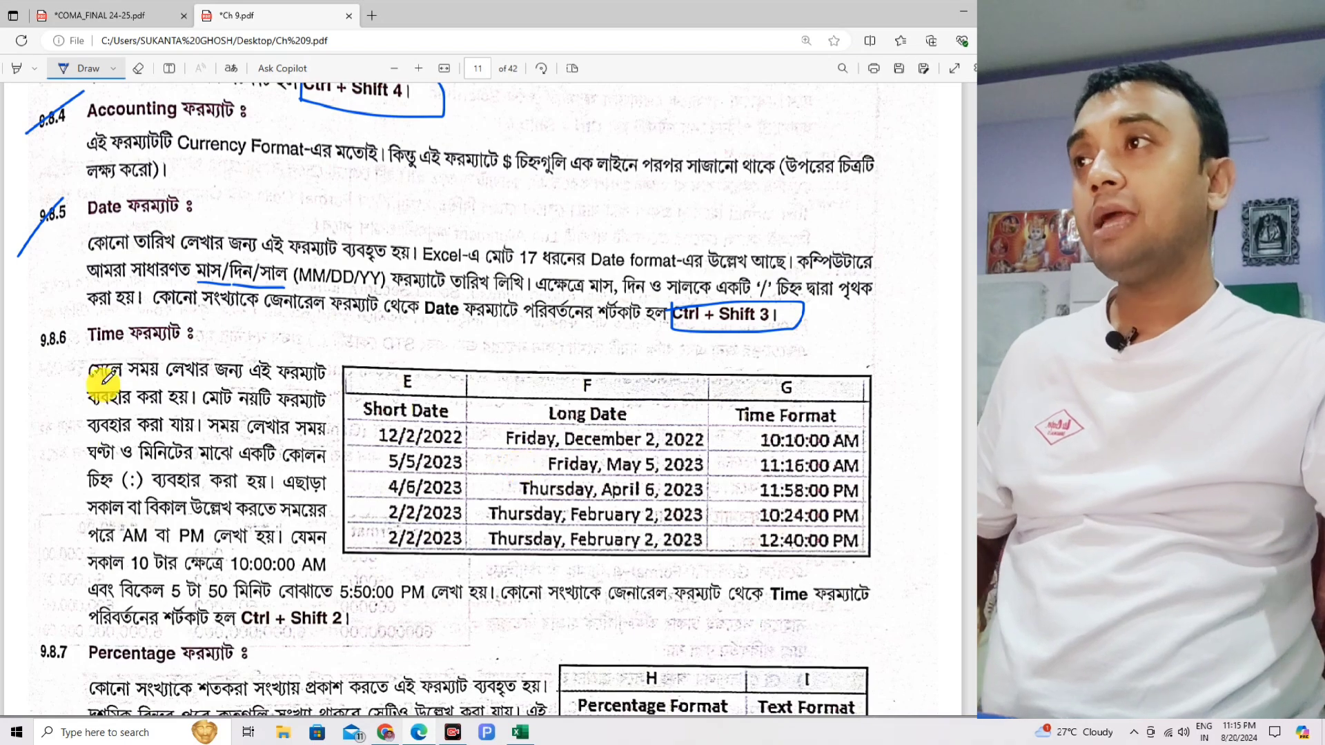
Annotate section 9.8.6 by boxing the Time format heading, circling Ctrl + Shift 2 and the colon sign, and drawing an arrow to column G
mouse_move(86, 310)
mouse_down()
mouse_move(82, 348)
mouse_move(207, 345)
mouse_move(90, 303)
mouse_up()
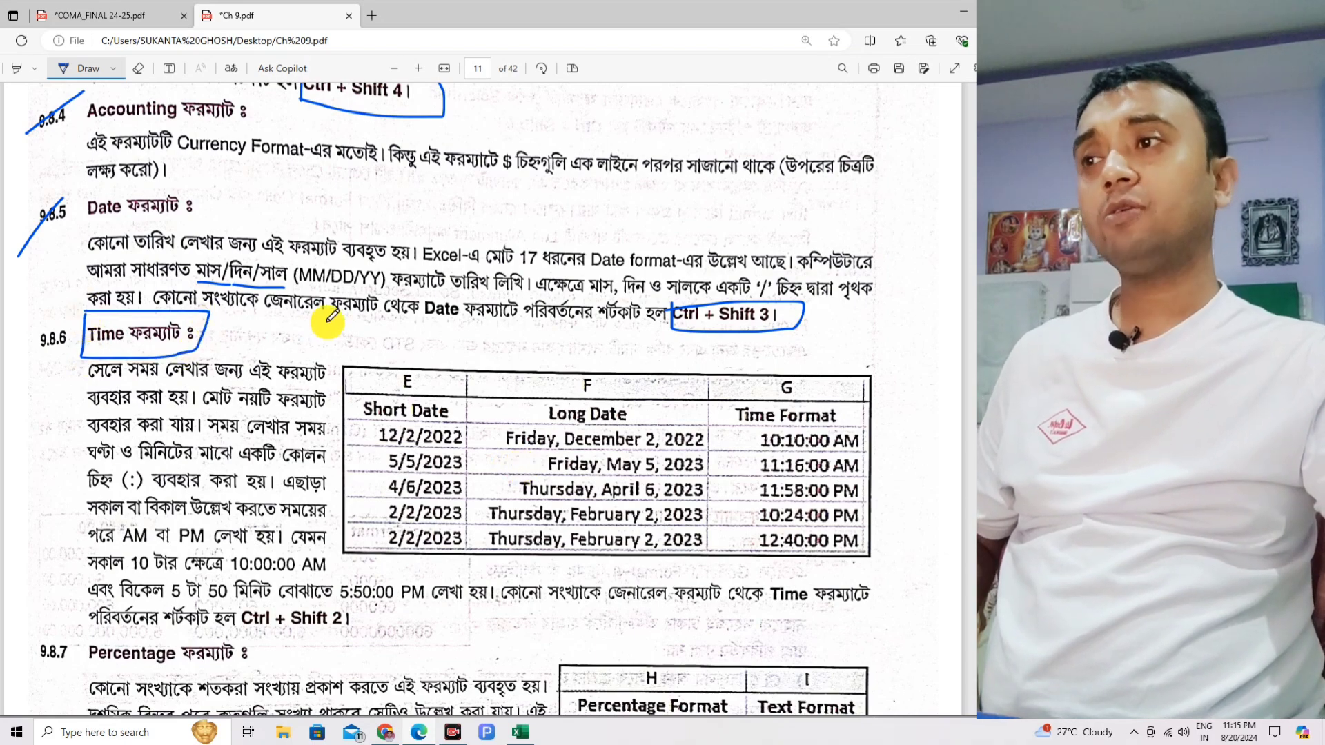
scroll(428, 463, down, 1)
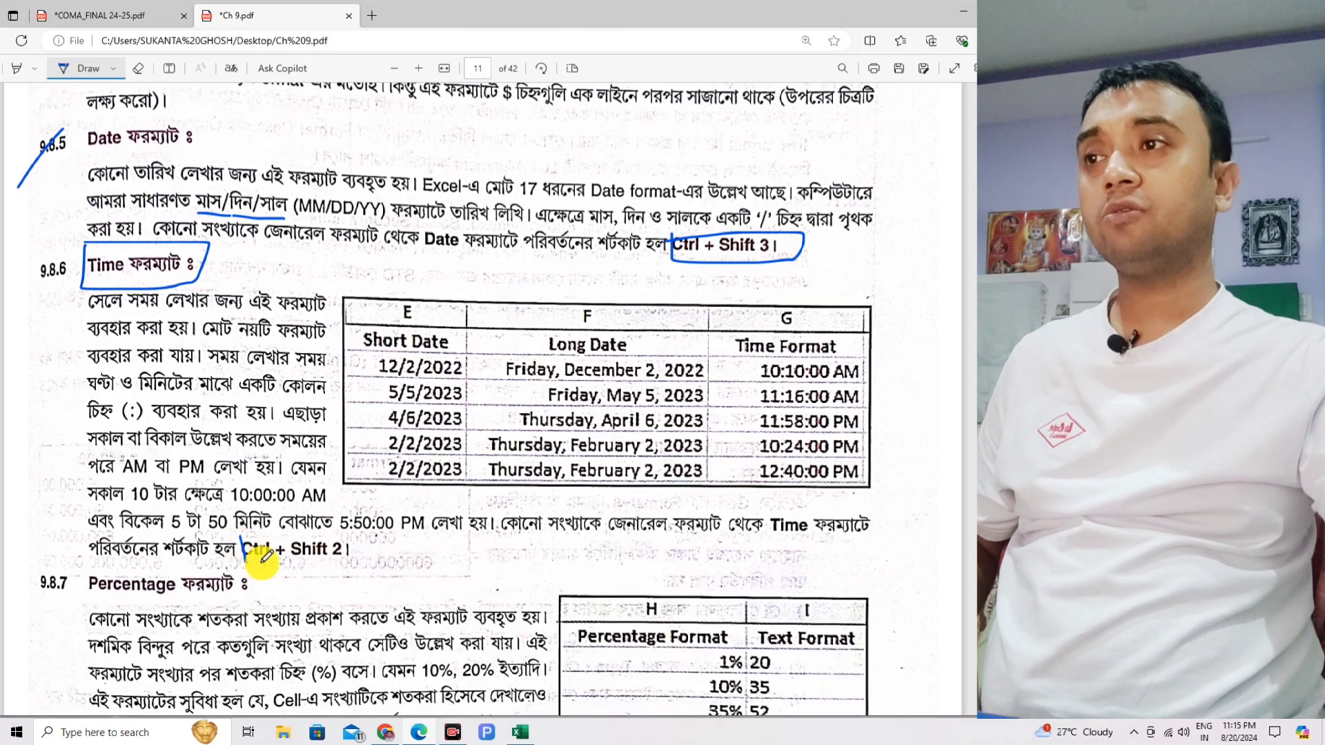
mouse_move(266, 555)
mouse_down()
mouse_move(372, 531)
mouse_move(242, 535)
mouse_up()
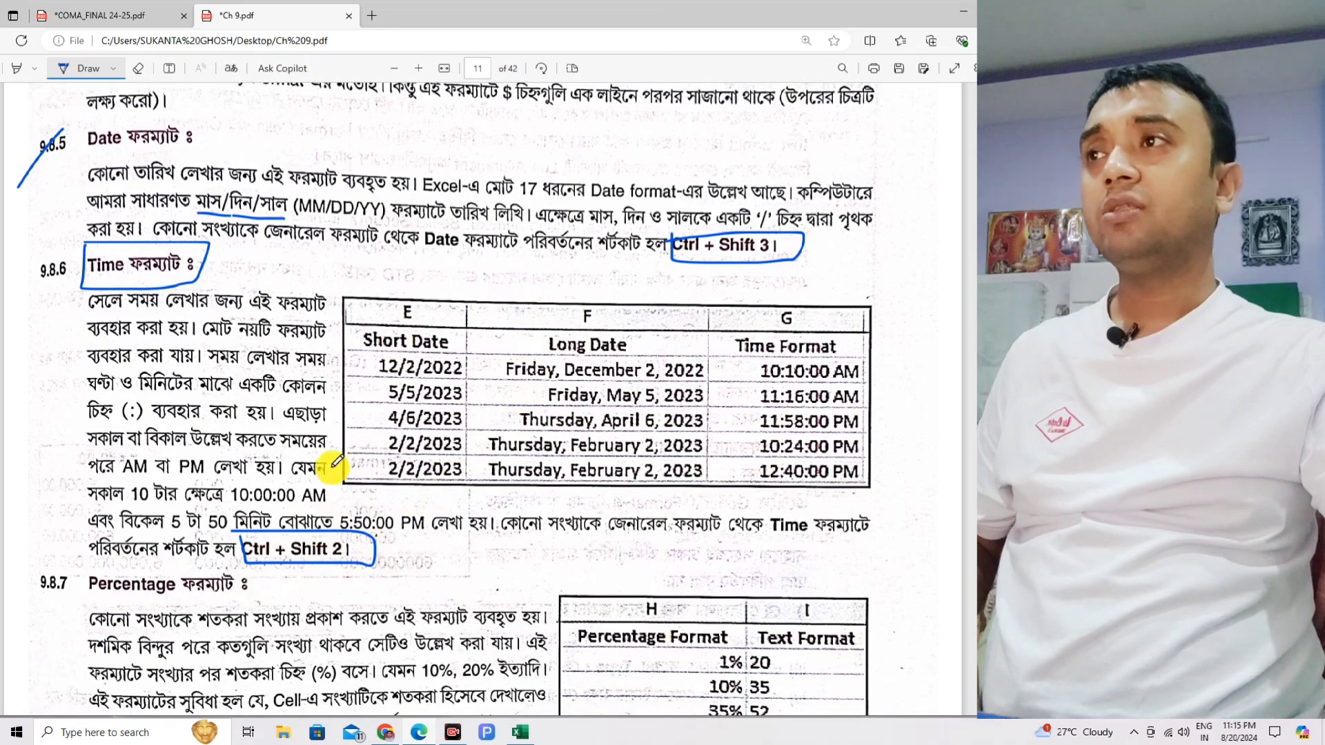
mouse_move(230, 298)
mouse_down()
mouse_move(625, 250)
mouse_move(744, 304)
mouse_move(714, 318)
mouse_up()
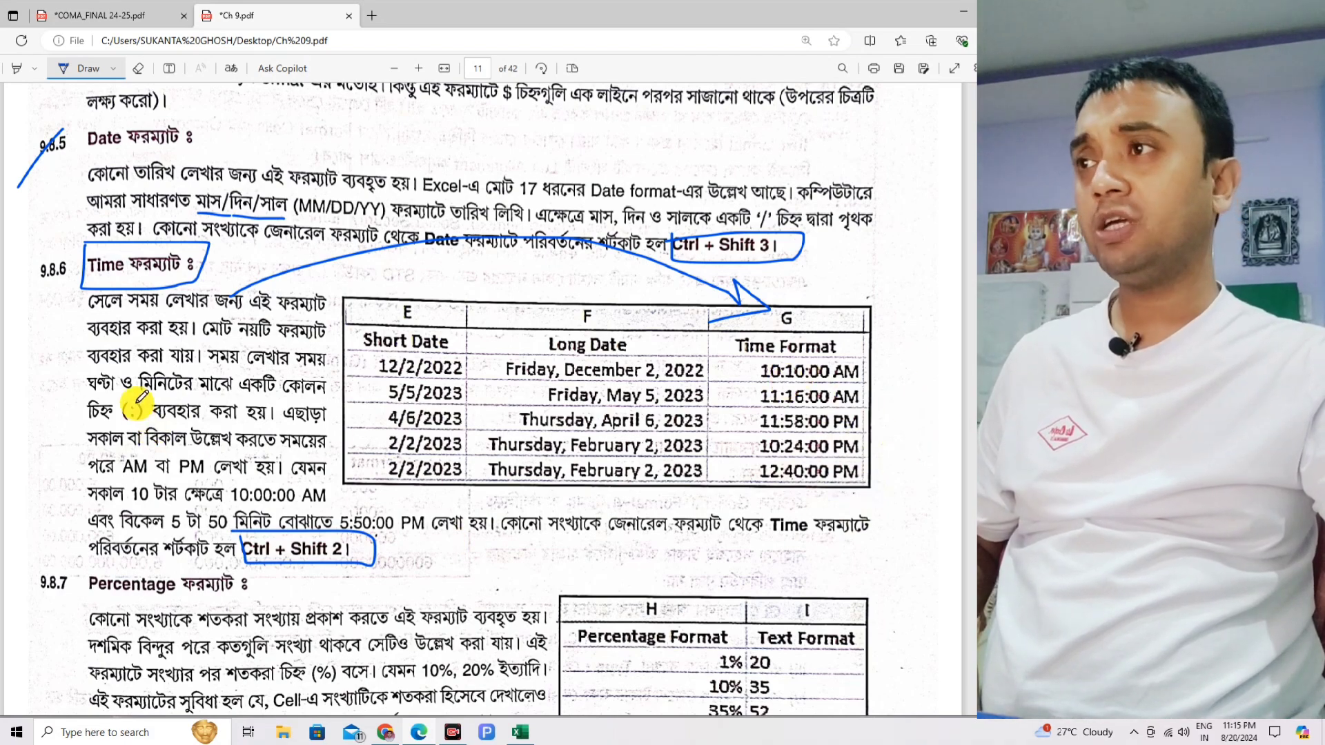
drag(128, 416, 141, 390)
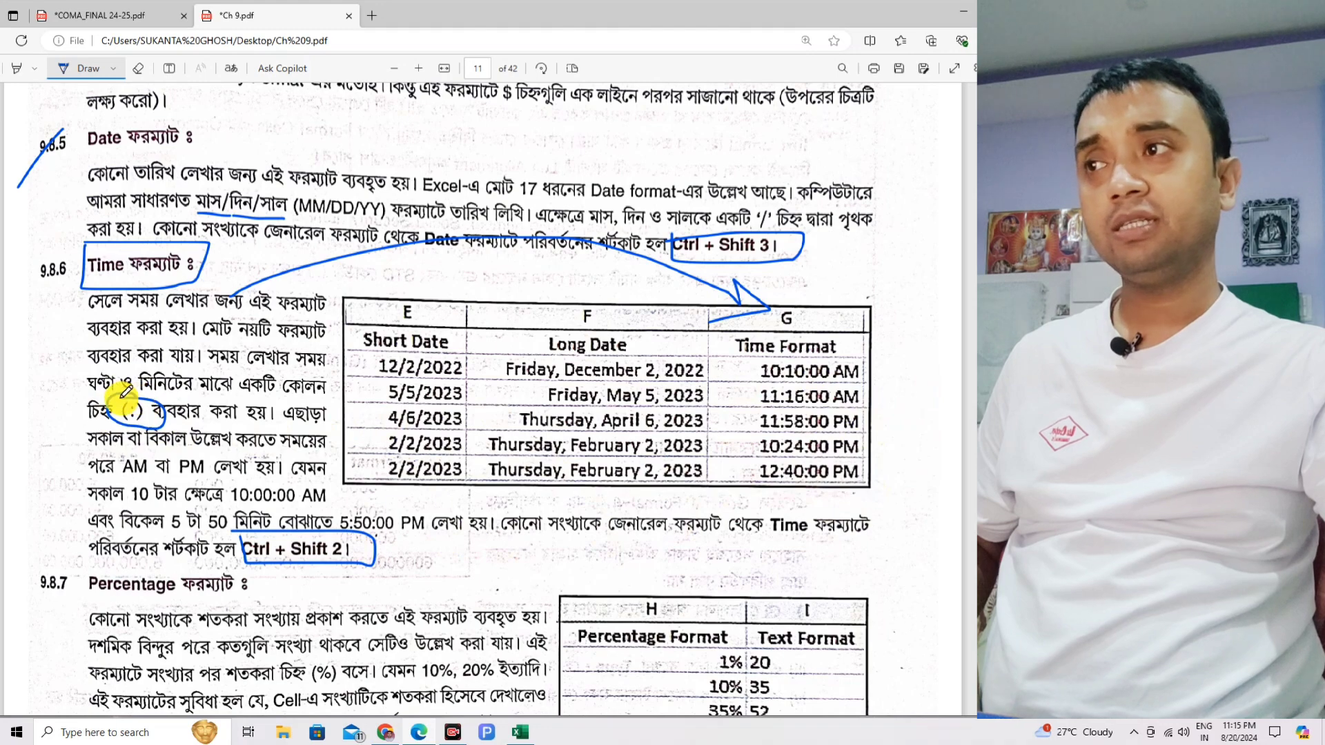
Mark section 9.8.7 with a slanted line, underline its first sentence on the Percentage format, and box the shortcut Ctrl + Shift 5
scroll(476, 414, down, 2)
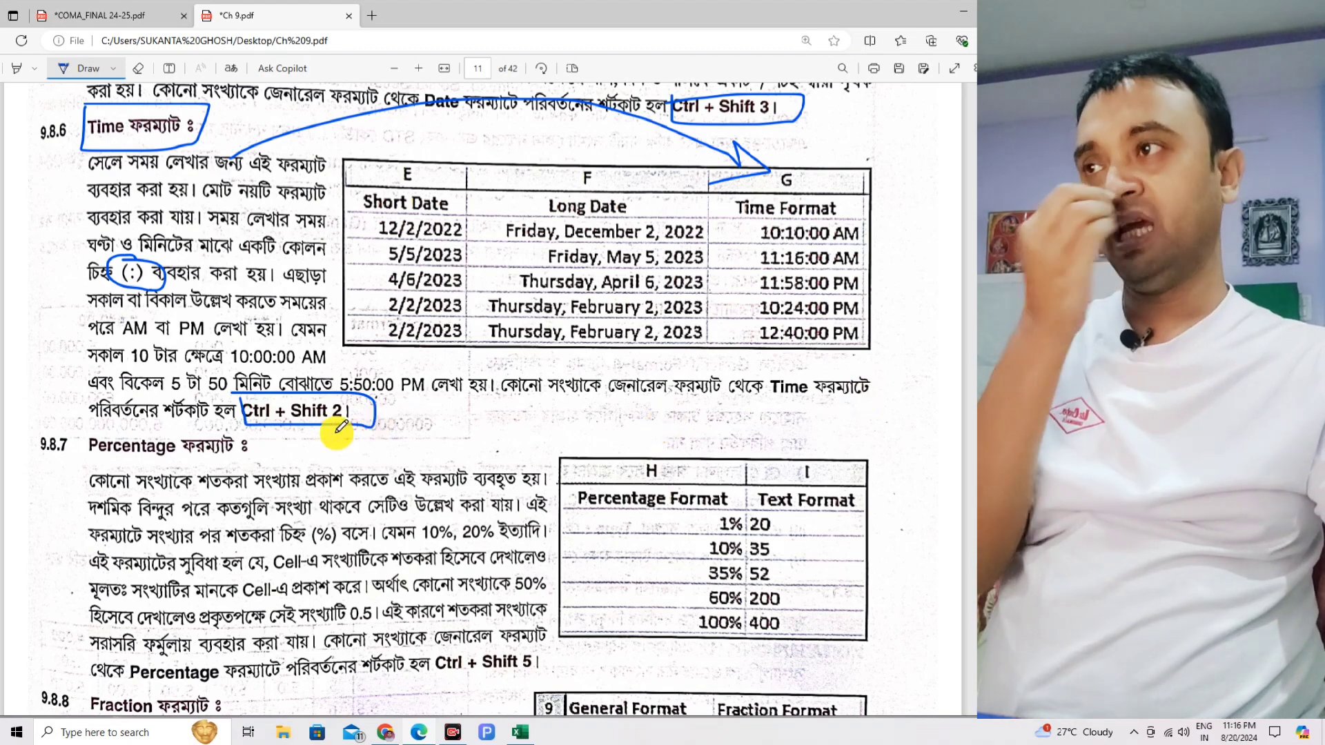
drag(24, 460, 104, 399)
scroll(185, 396, down, 2)
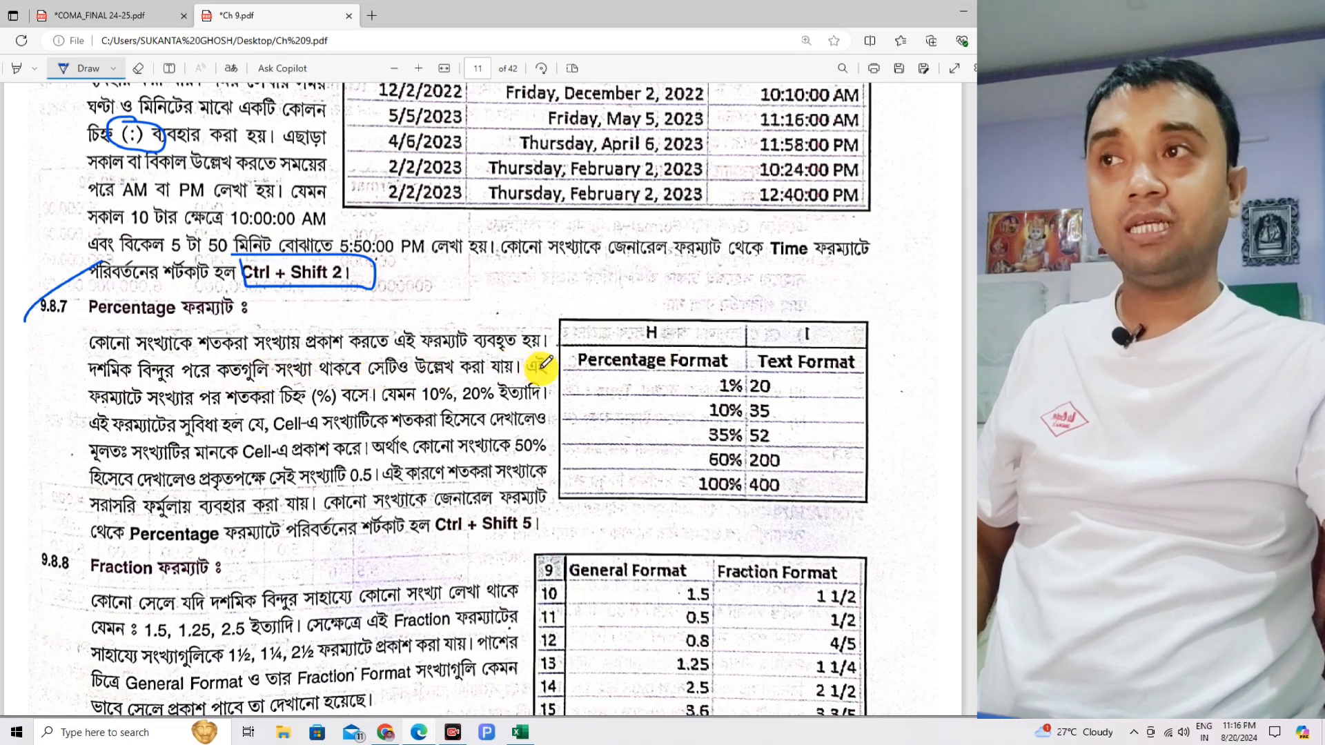
drag(93, 358, 572, 355)
scroll(476, 372, down, 2)
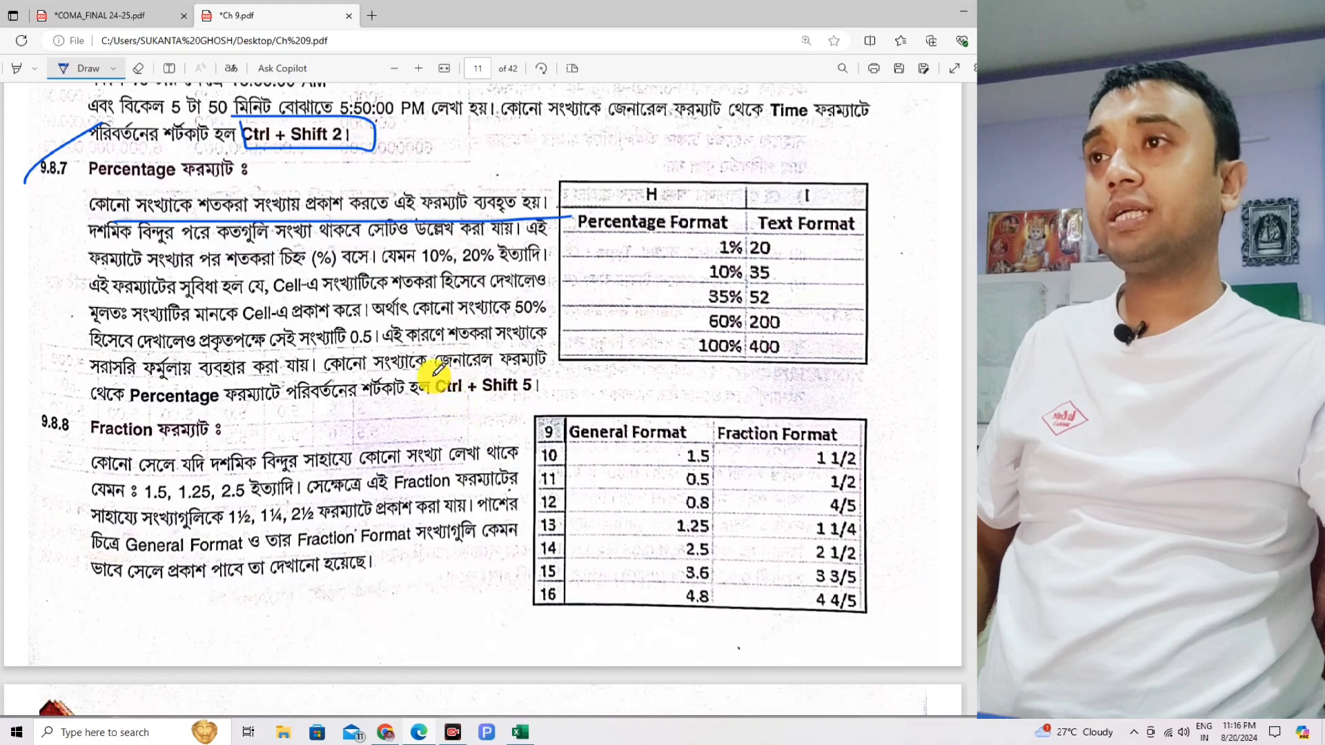
mouse_move(435, 377)
mouse_down()
mouse_move(543, 397)
mouse_move(532, 381)
mouse_move(429, 378)
mouse_up()
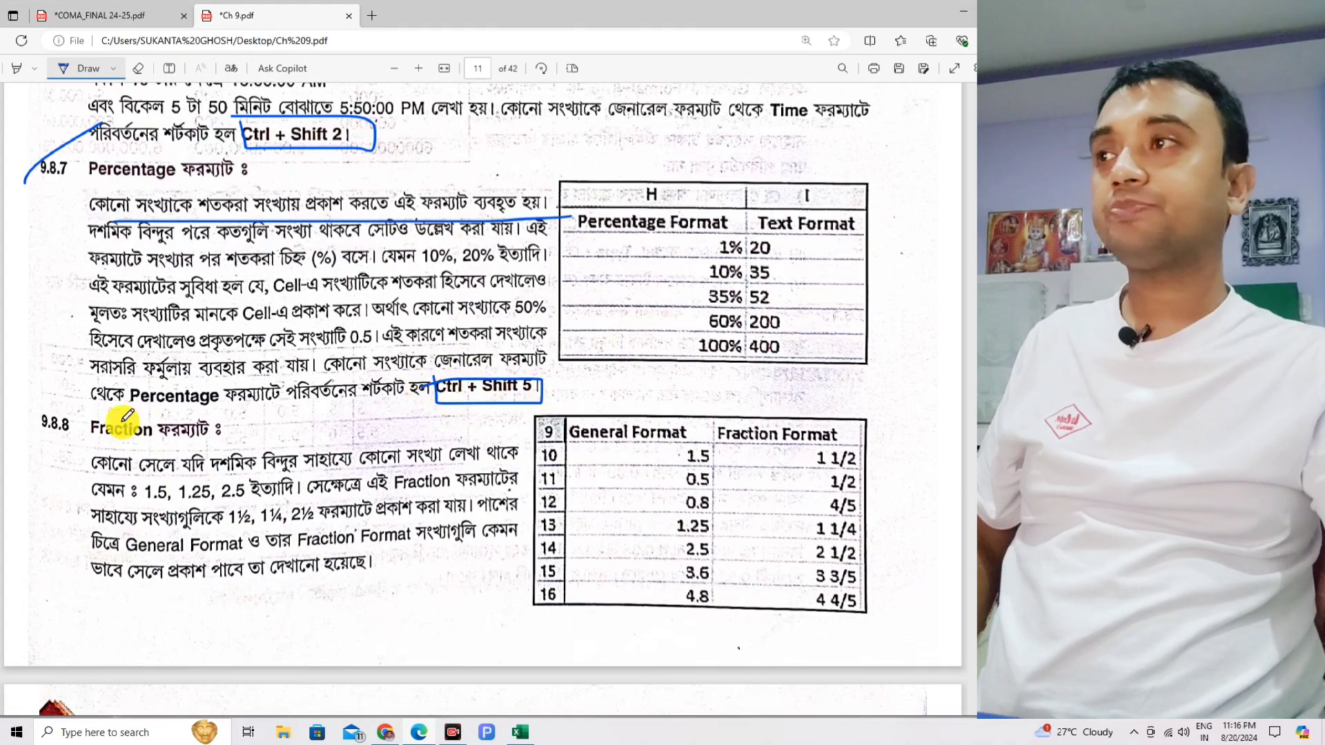
Mark section number 9.8.8 with a line and draw a box around the Fraction format heading
drag(25, 440, 69, 428)
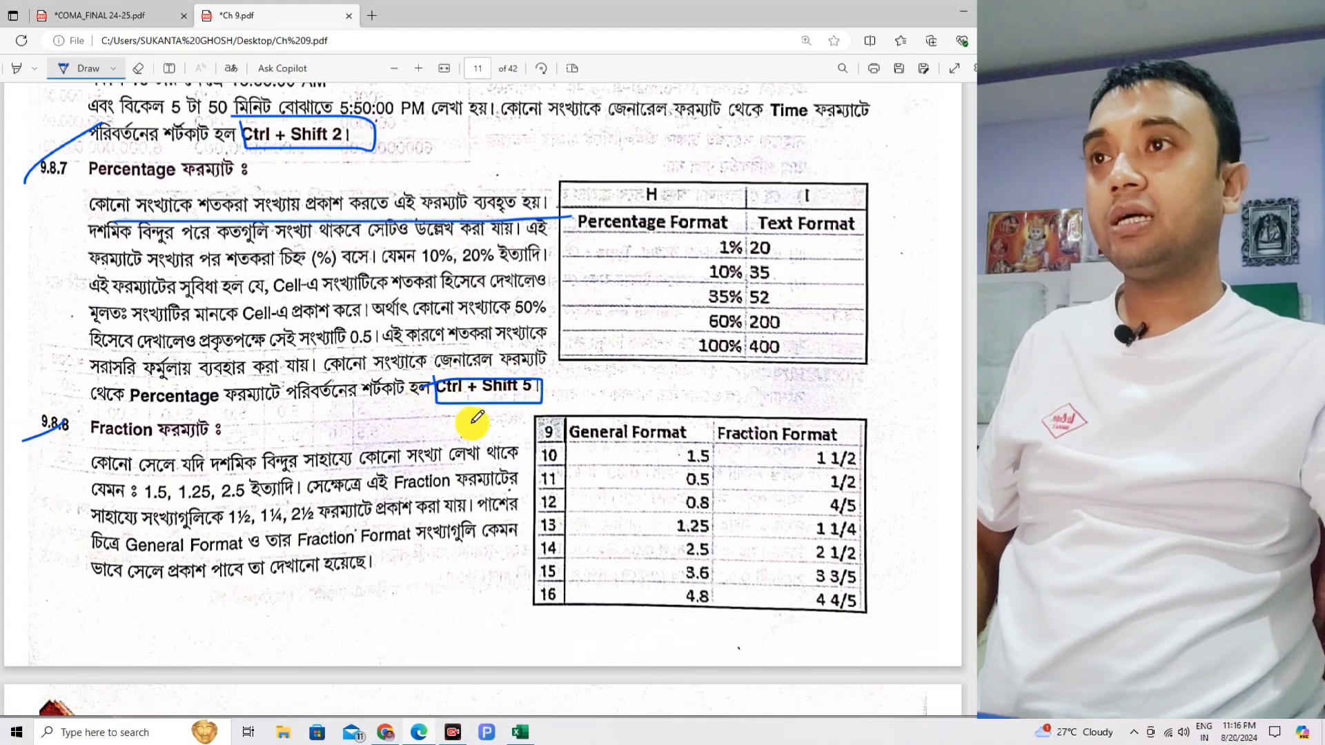
scroll(476, 417, up, 15)
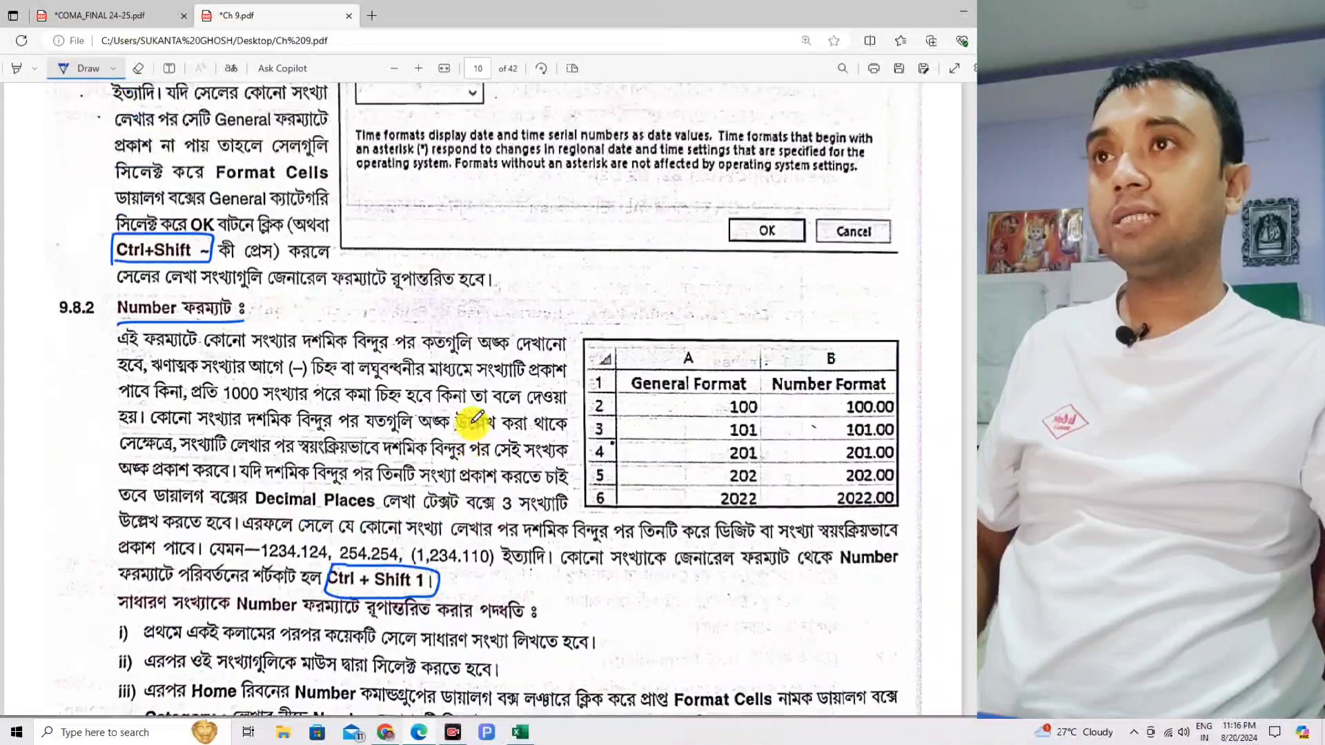
scroll(476, 417, up, 6)
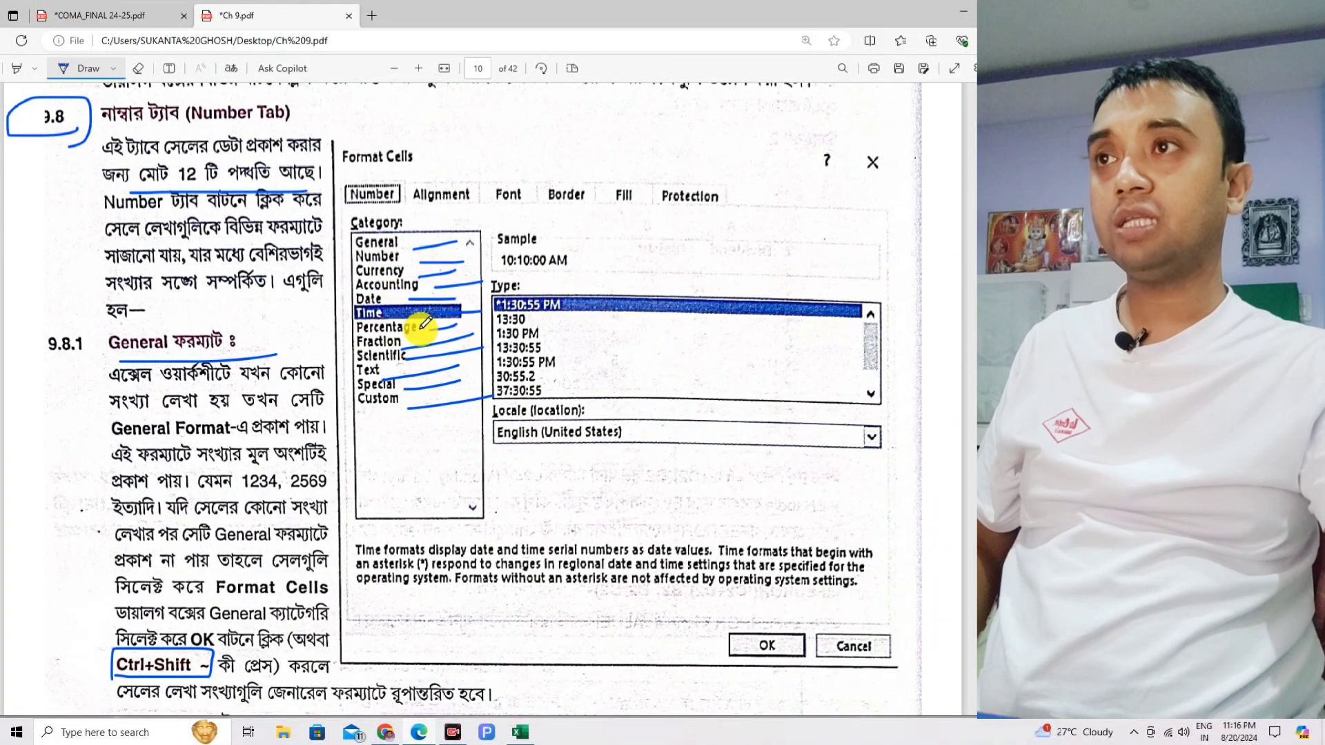
scroll(424, 324, down, 15)
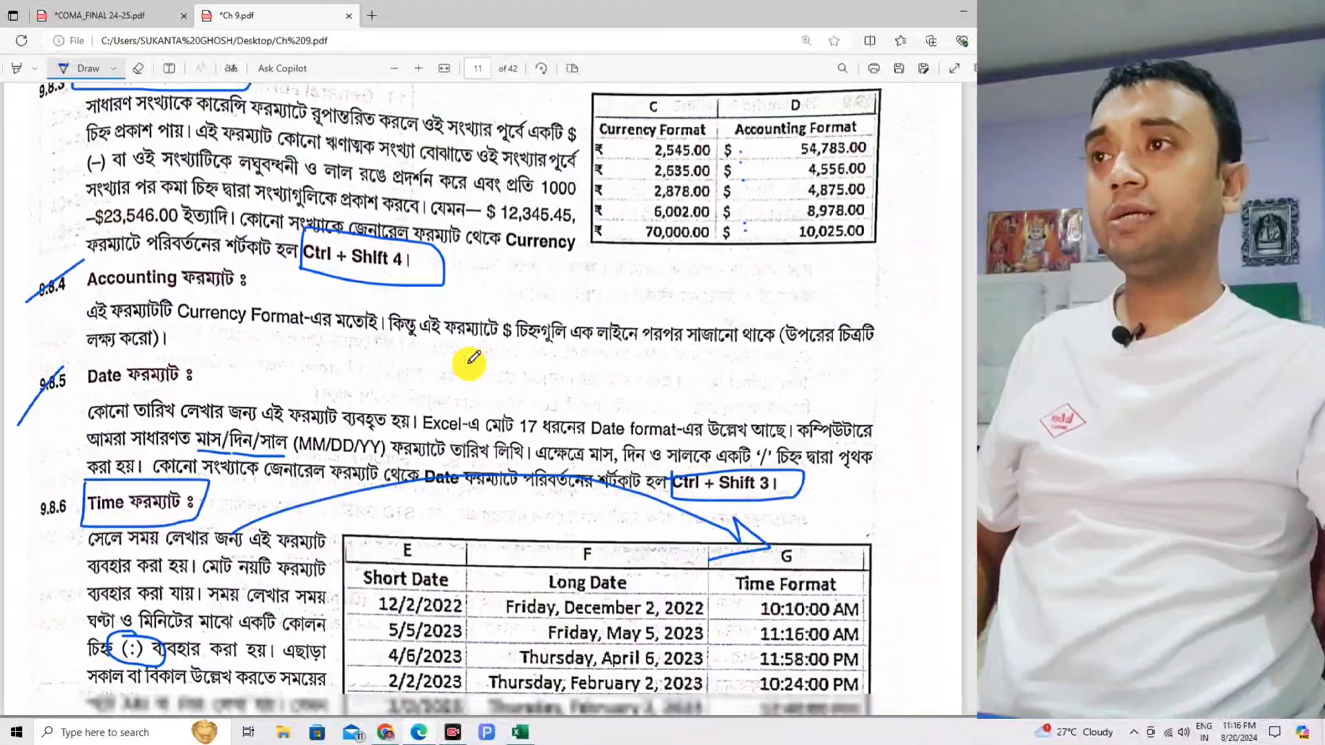
scroll(473, 359, down, 12)
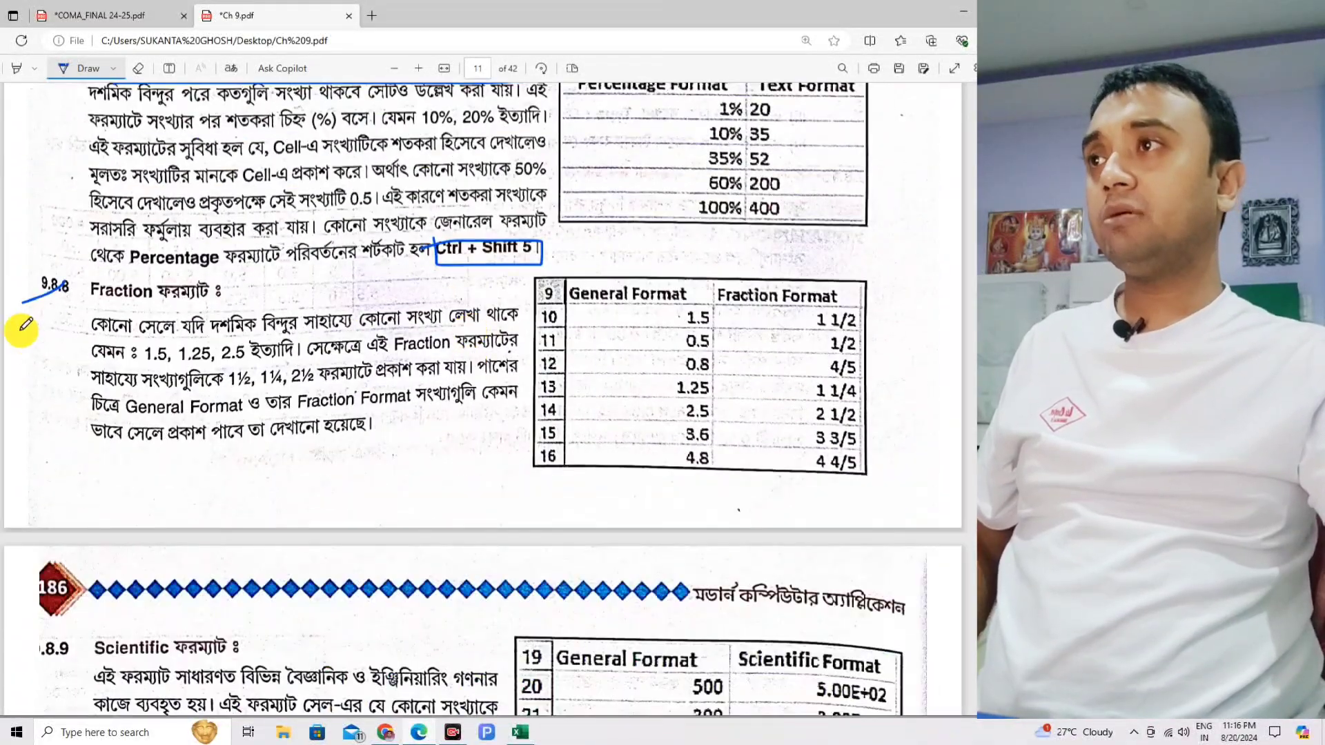
mouse_move(84, 268)
mouse_down()
mouse_move(149, 304)
mouse_move(227, 275)
mouse_move(62, 280)
mouse_move(91, 269)
mouse_up()
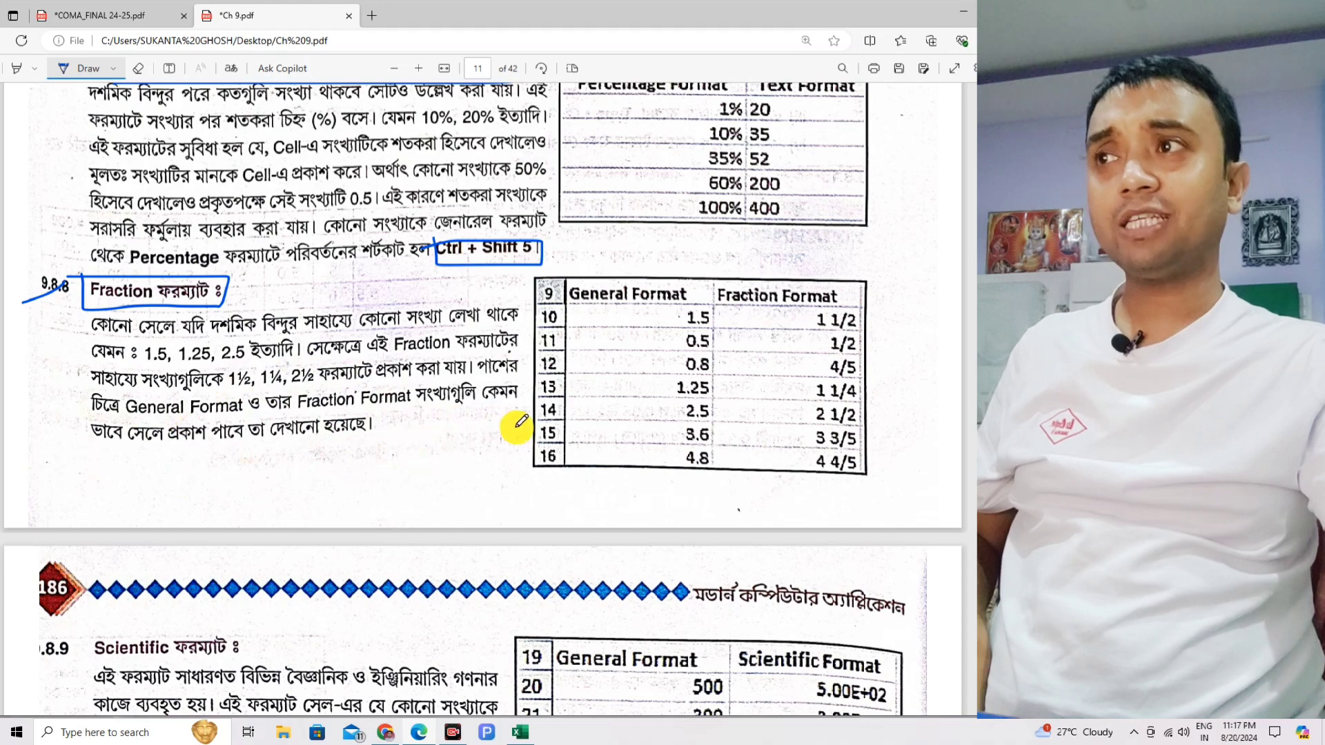
Switch to Excel, enter 1.25 in cell G9, and apply the Fraction format to it
click(520, 731)
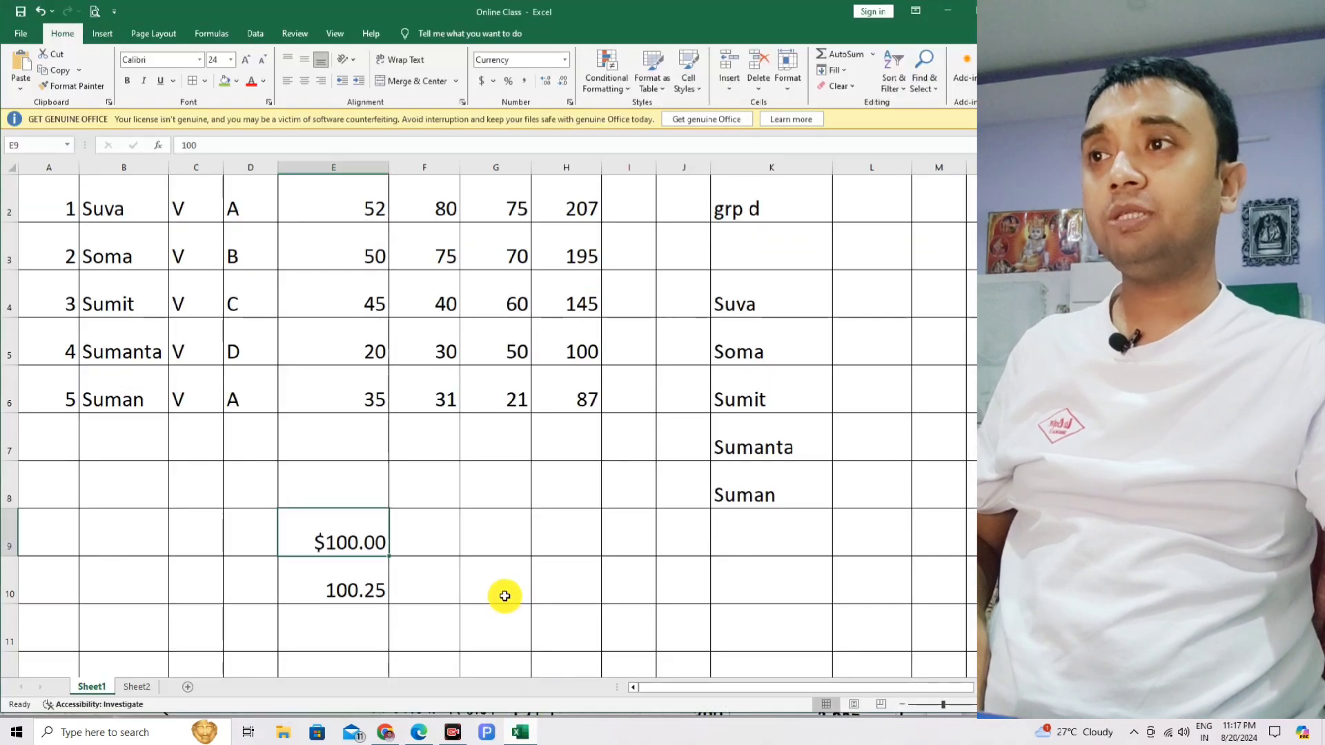
click(488, 533)
text(1.25)
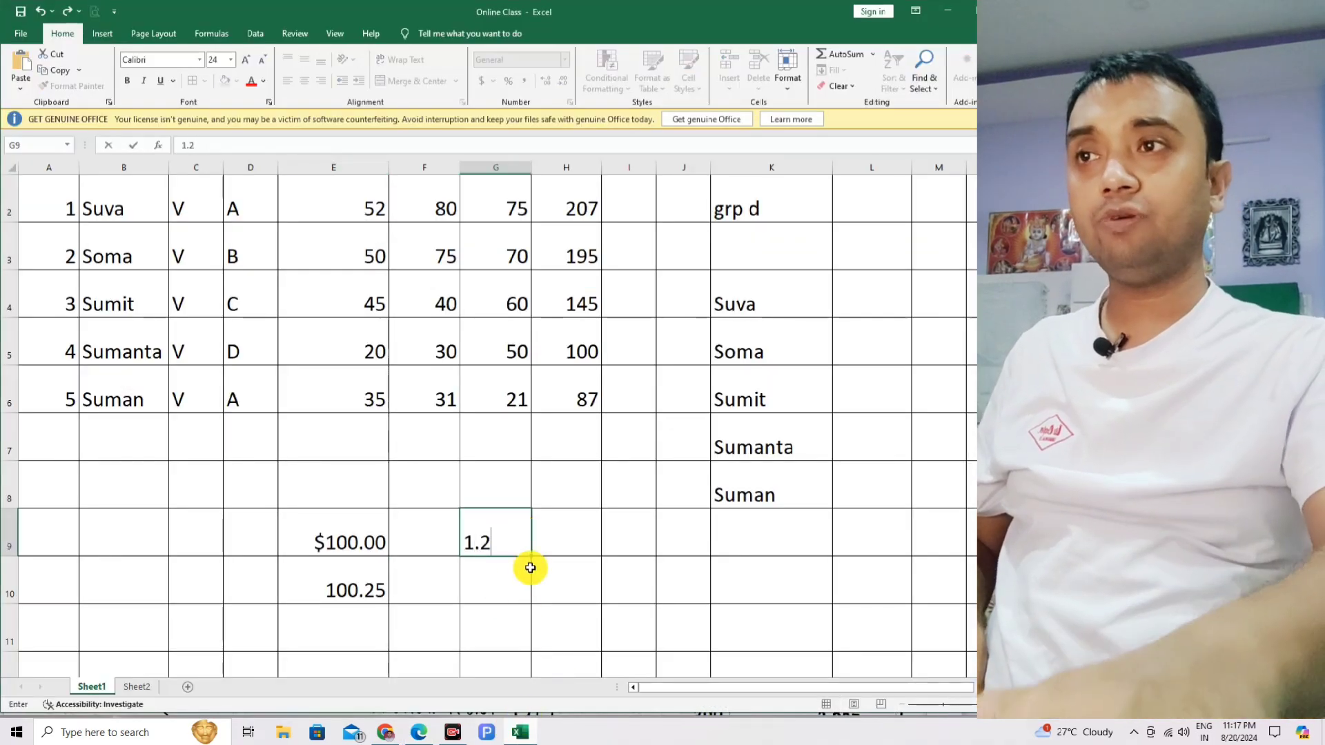
key(Return)
click(508, 544)
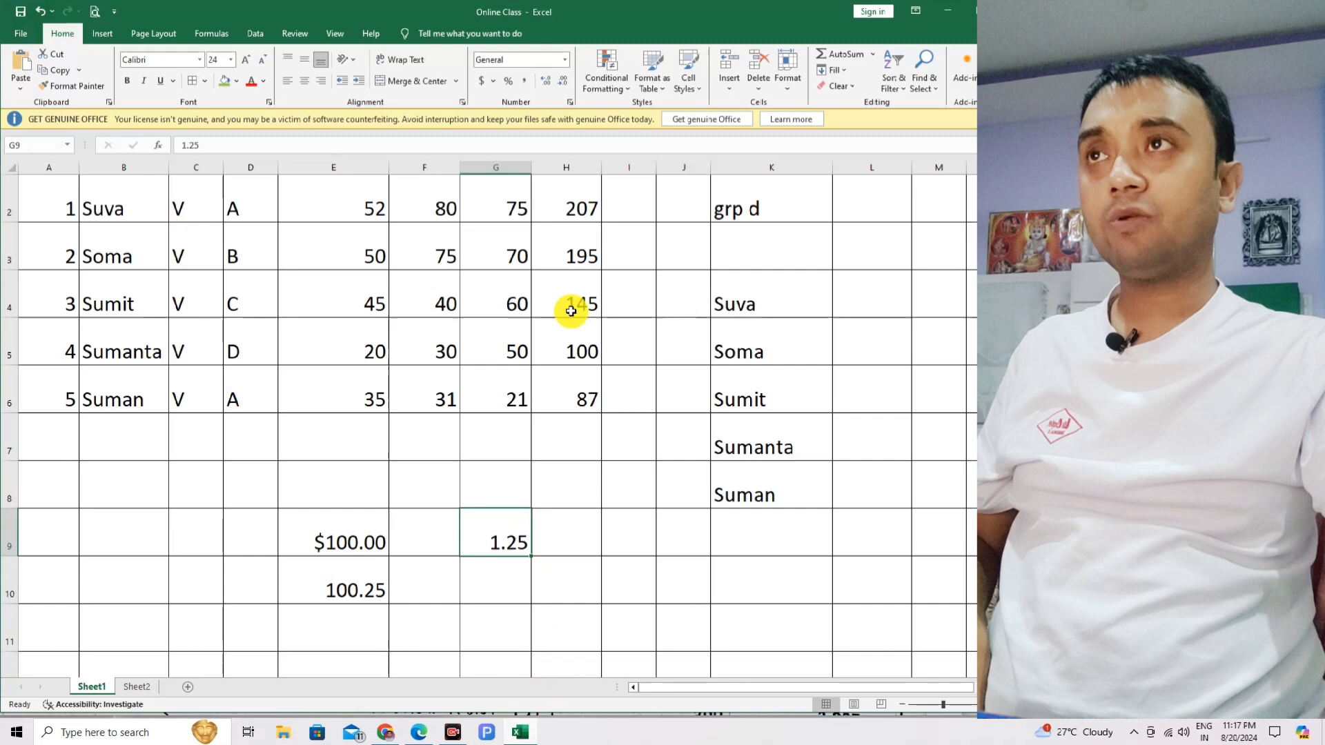
click(565, 60)
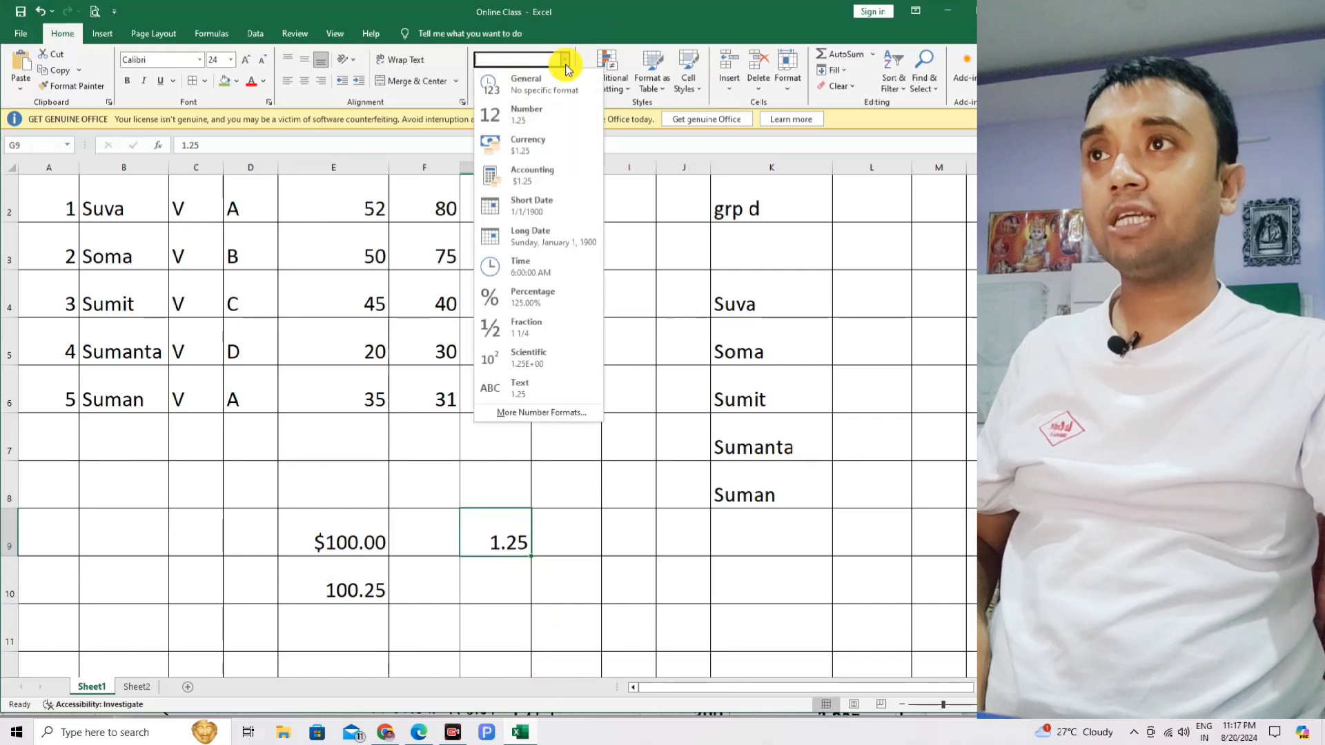
click(545, 331)
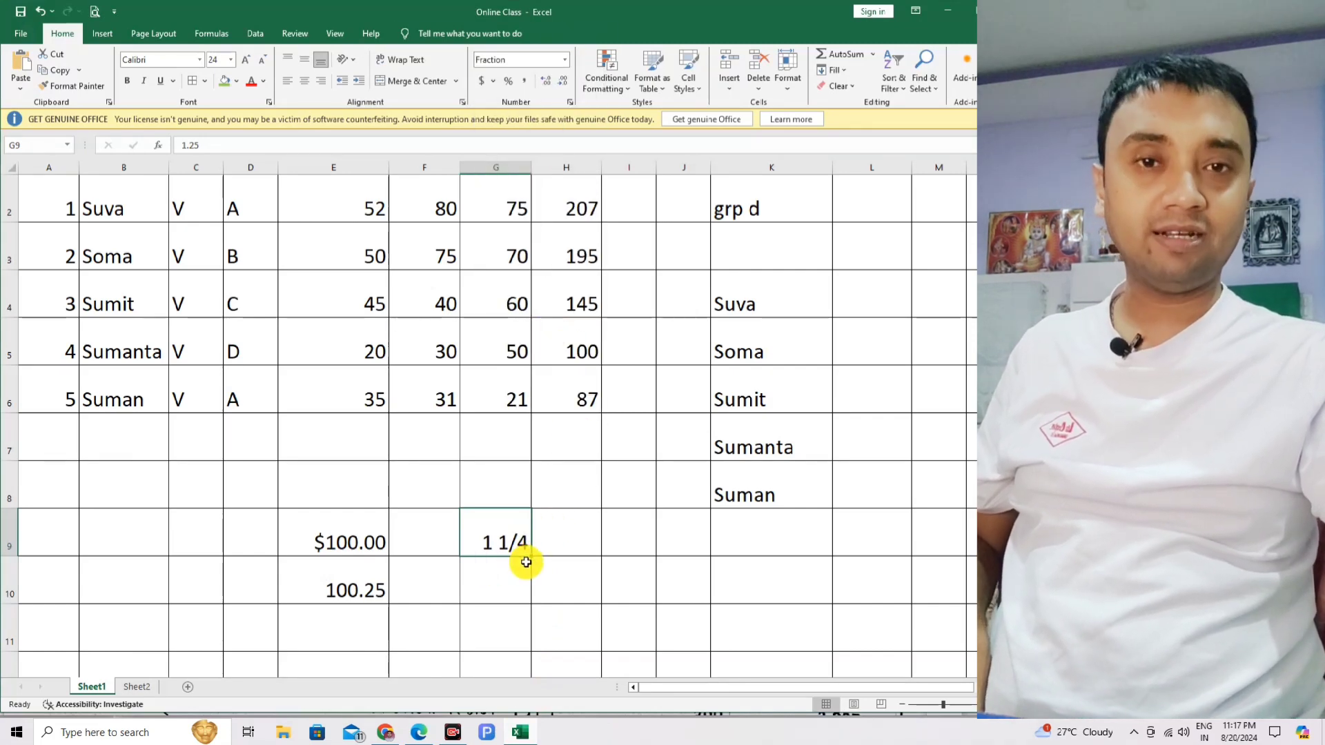
Switch to Ch 9.pdf in Edge and, in Scientific format section 9.8.9, circle the section number and the table's 25, and underline 5.00E+01
click(417, 734)
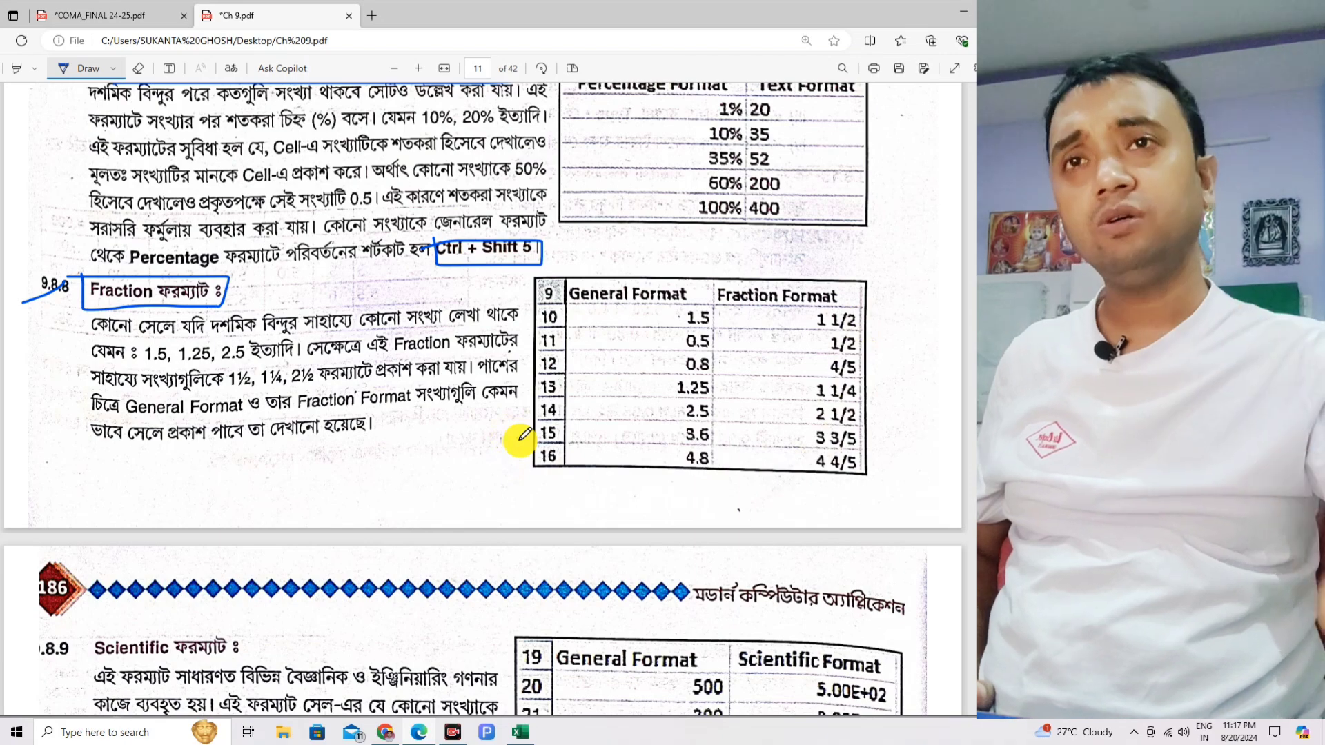
scroll(361, 591, down, 5)
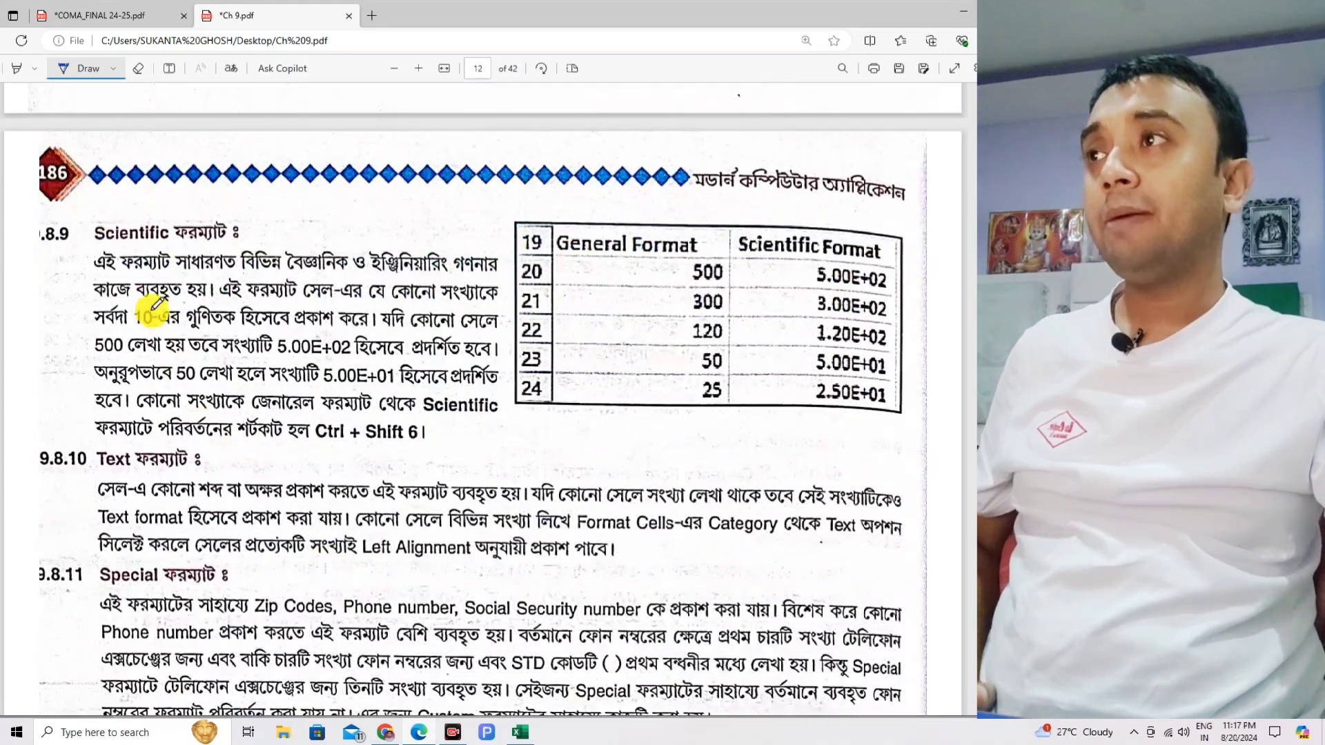
drag(86, 247, 19, 234)
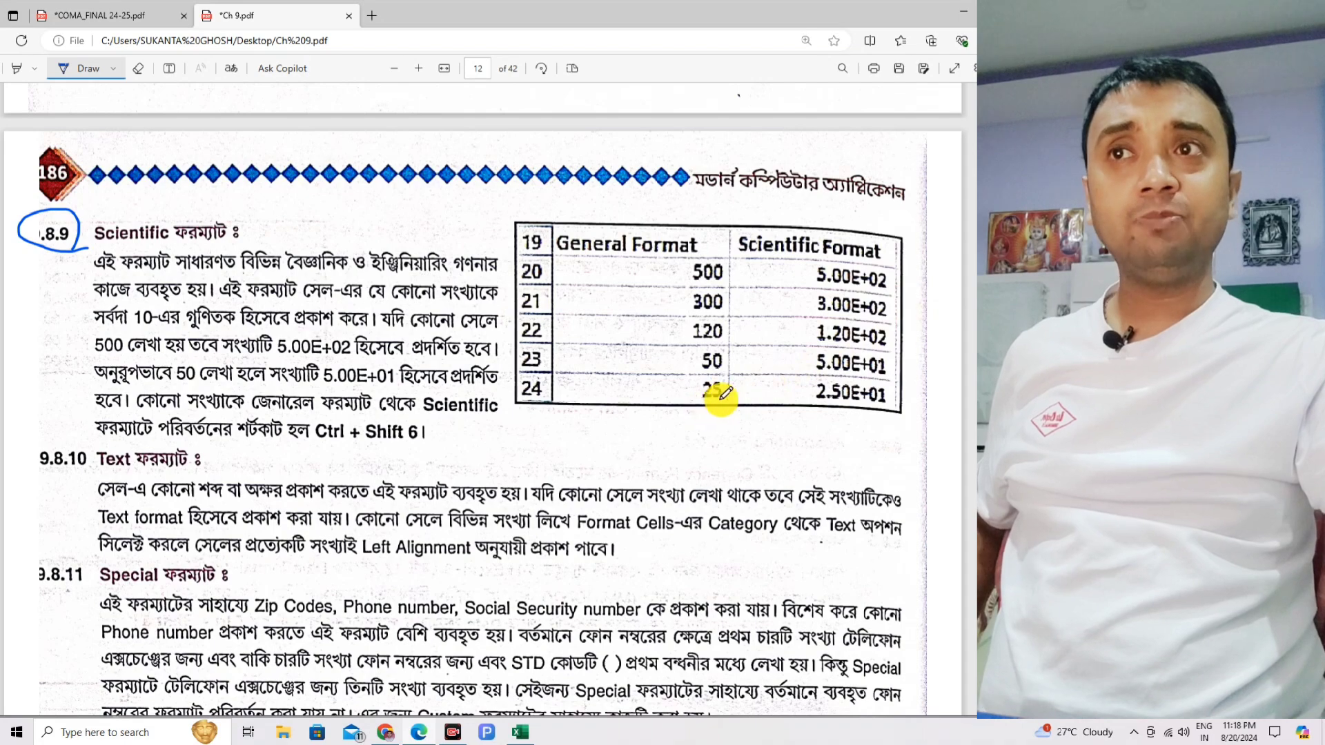
mouse_move(717, 407)
mouse_down()
mouse_move(673, 397)
mouse_move(740, 403)
mouse_up()
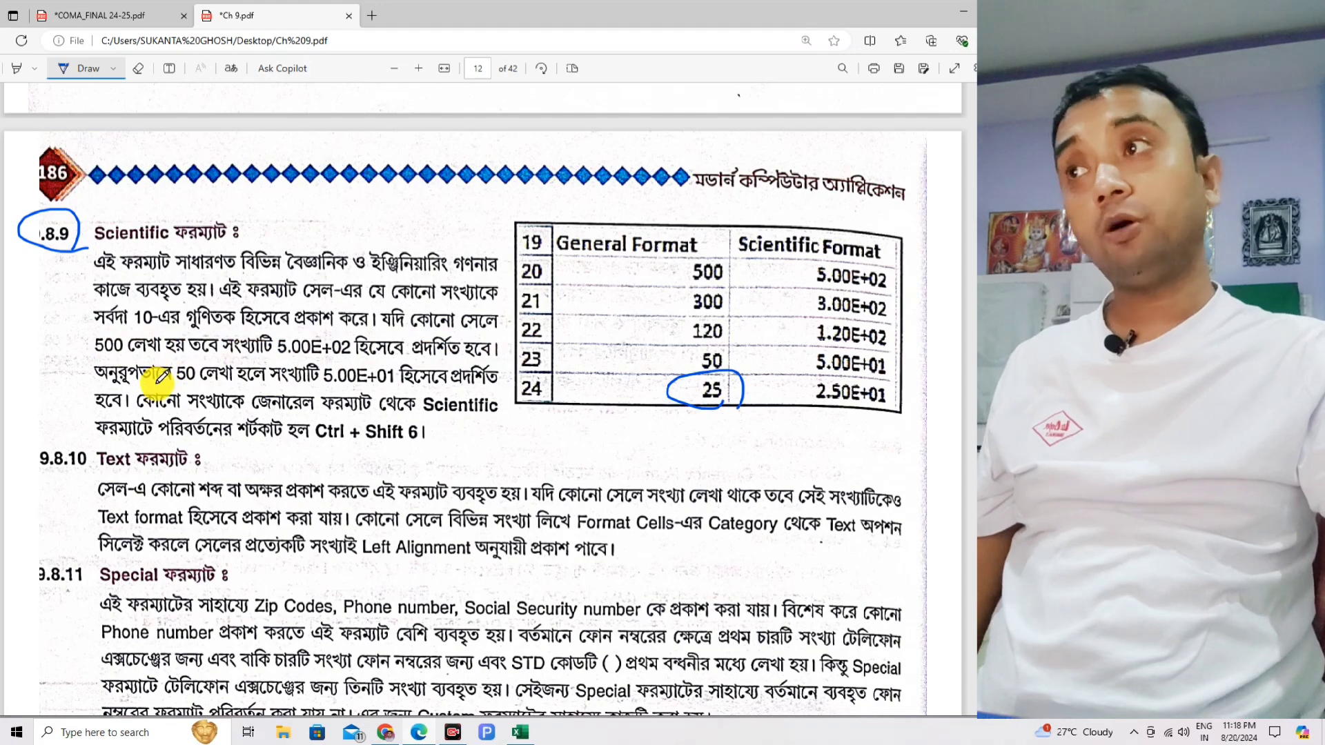
drag(323, 389, 412, 388)
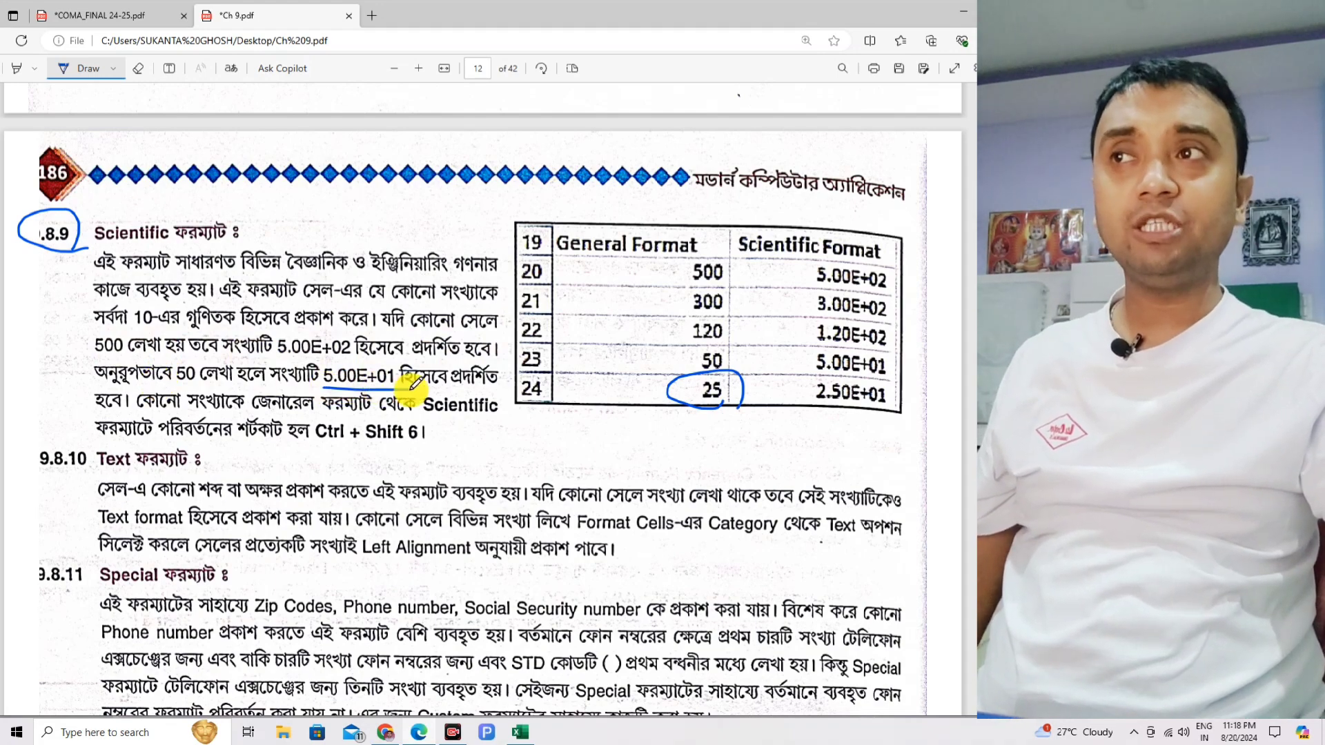
Underline 5.00E+02, circle the shortcut Ctrl + Shift 6, and mark section number 9.8.10 of the Text format with a line
drag(264, 358, 428, 359)
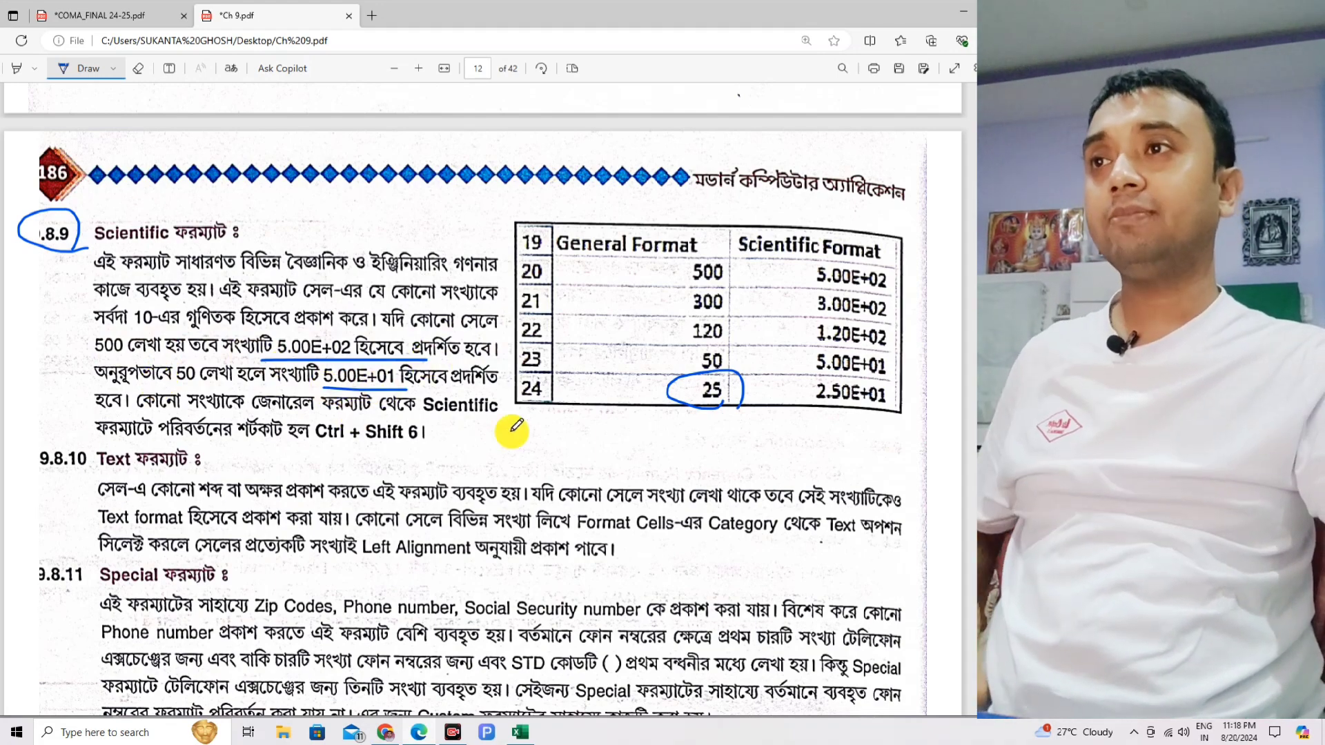
mouse_move(307, 428)
mouse_down()
mouse_move(447, 436)
mouse_move(359, 409)
mouse_move(314, 415)
mouse_up()
scroll(163, 446, down, 3)
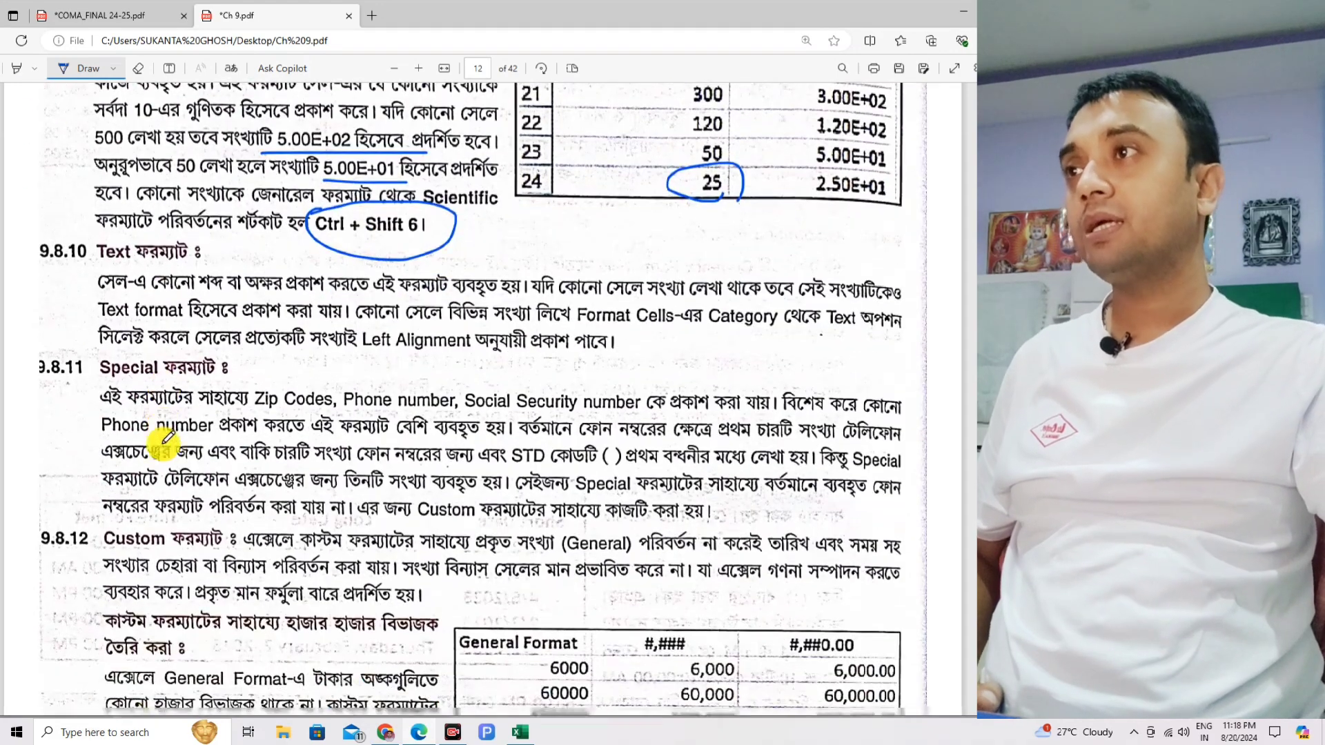
mouse_move(43, 250)
mouse_down()
mouse_move(76, 263)
mouse_move(126, 246)
mouse_up()
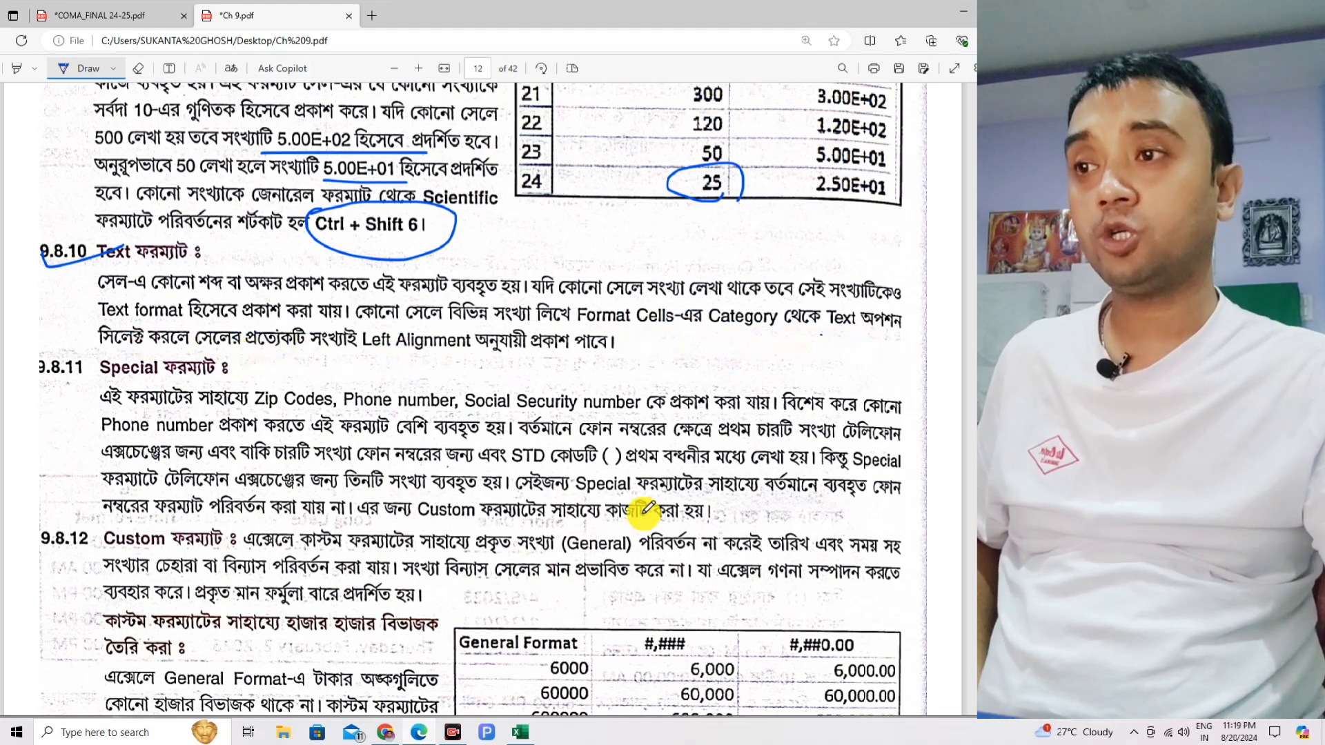
Switch to Excel and enter the text ccc in cell B9
click(520, 732)
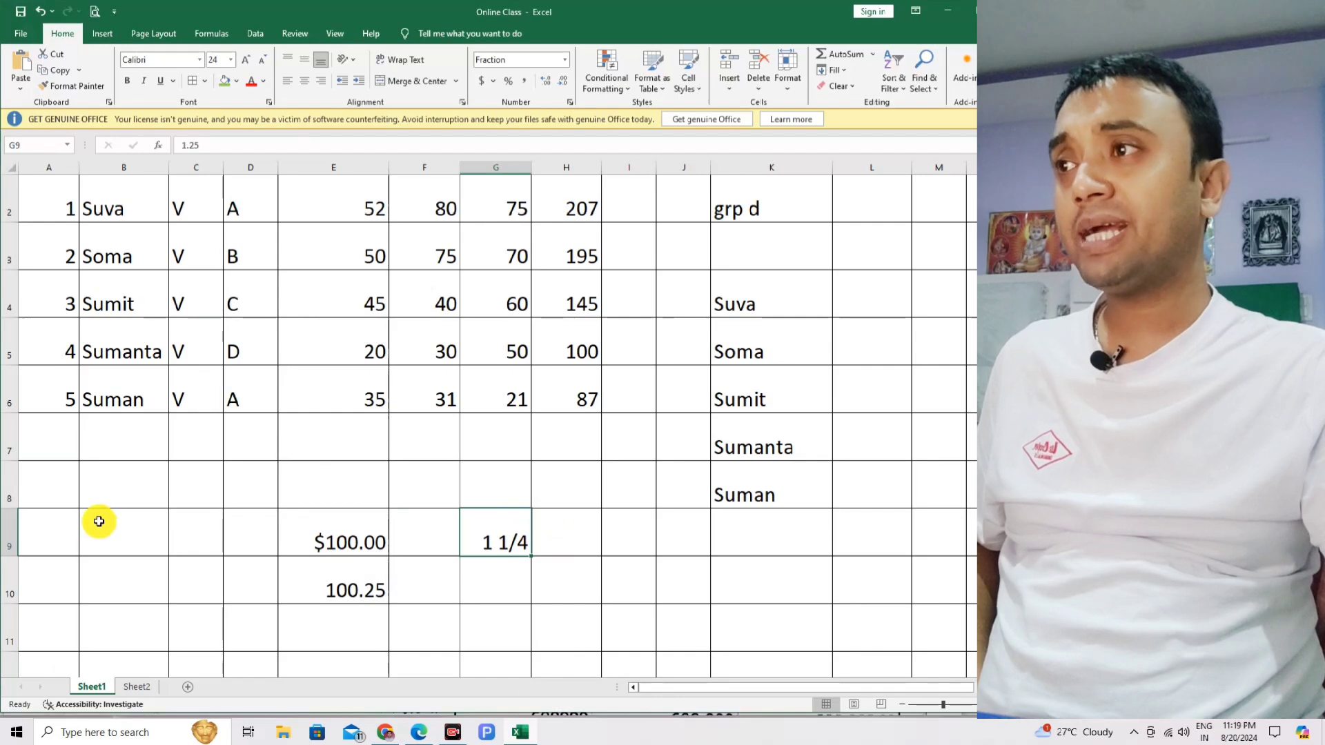
click(99, 521)
text(ccc)
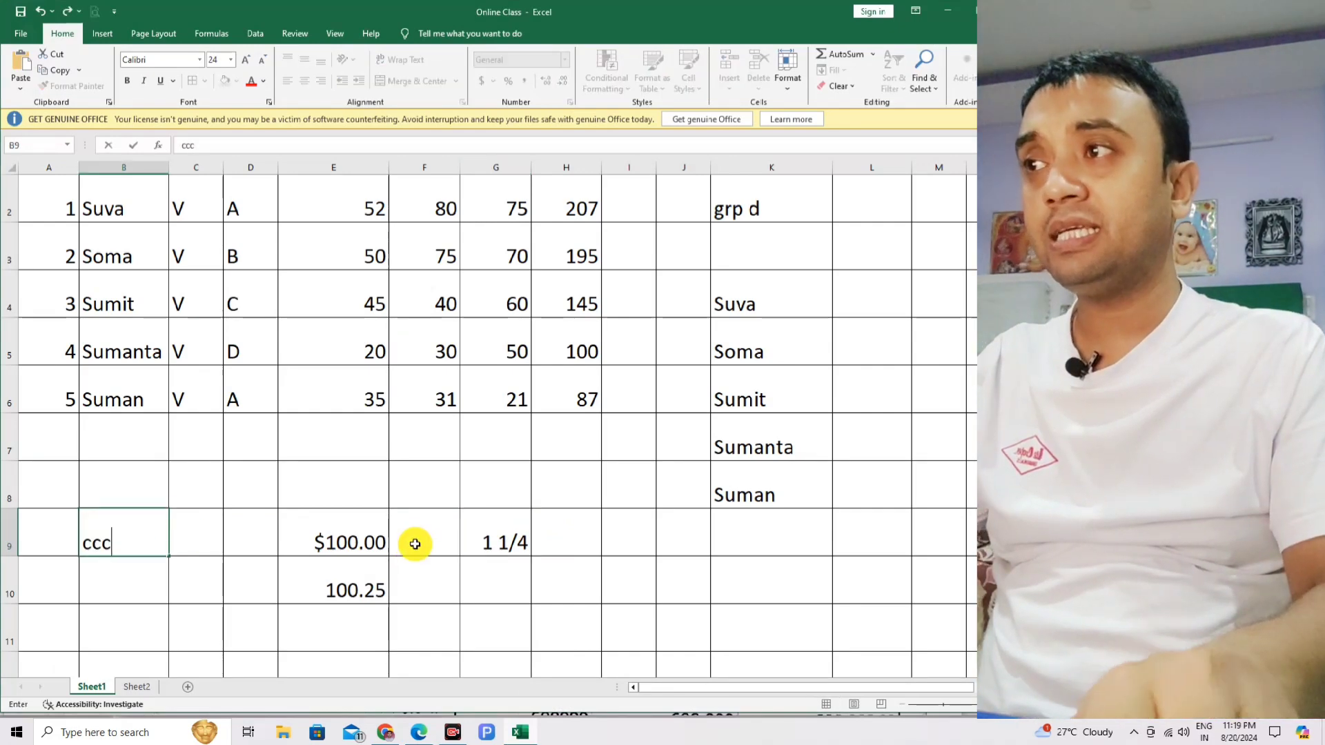
key(Return)
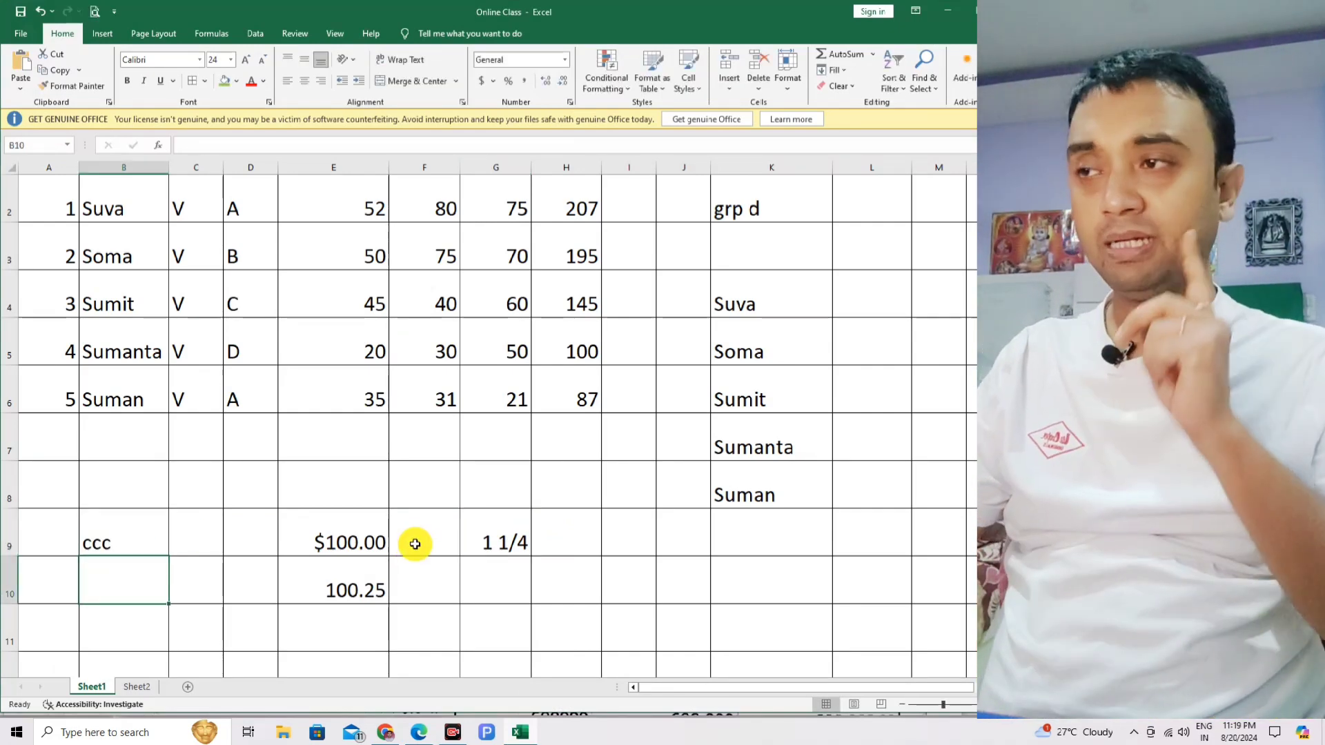
click(110, 536)
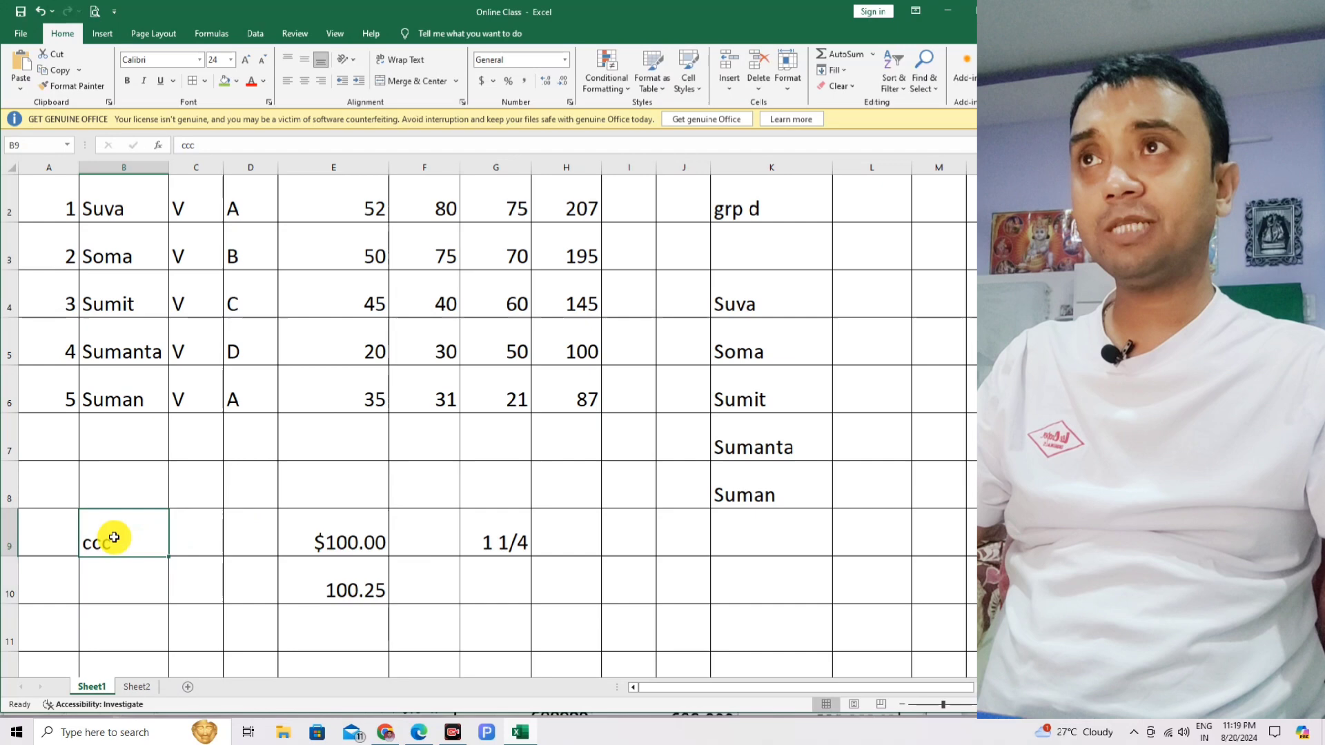
Enter 111 in cell B10 and apply the Text format to it
click(124, 579)
text(111)
key(Return)
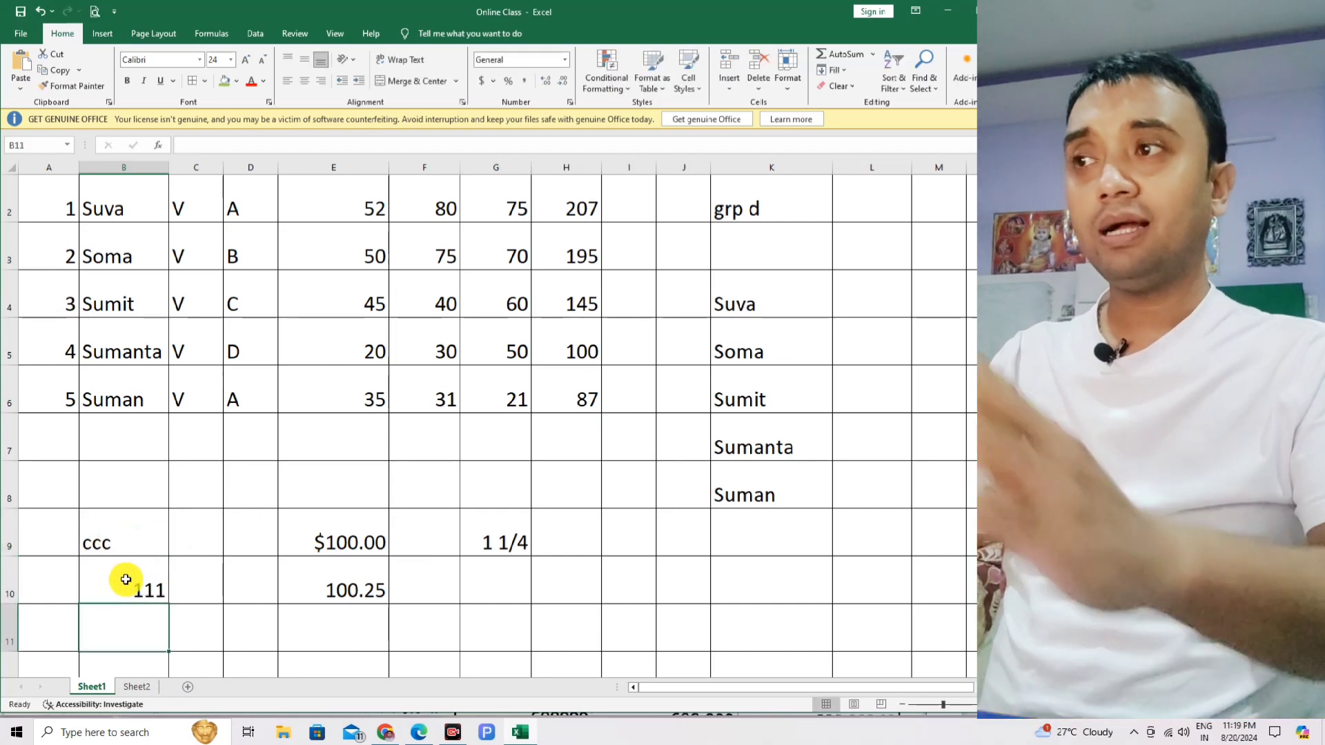
click(137, 582)
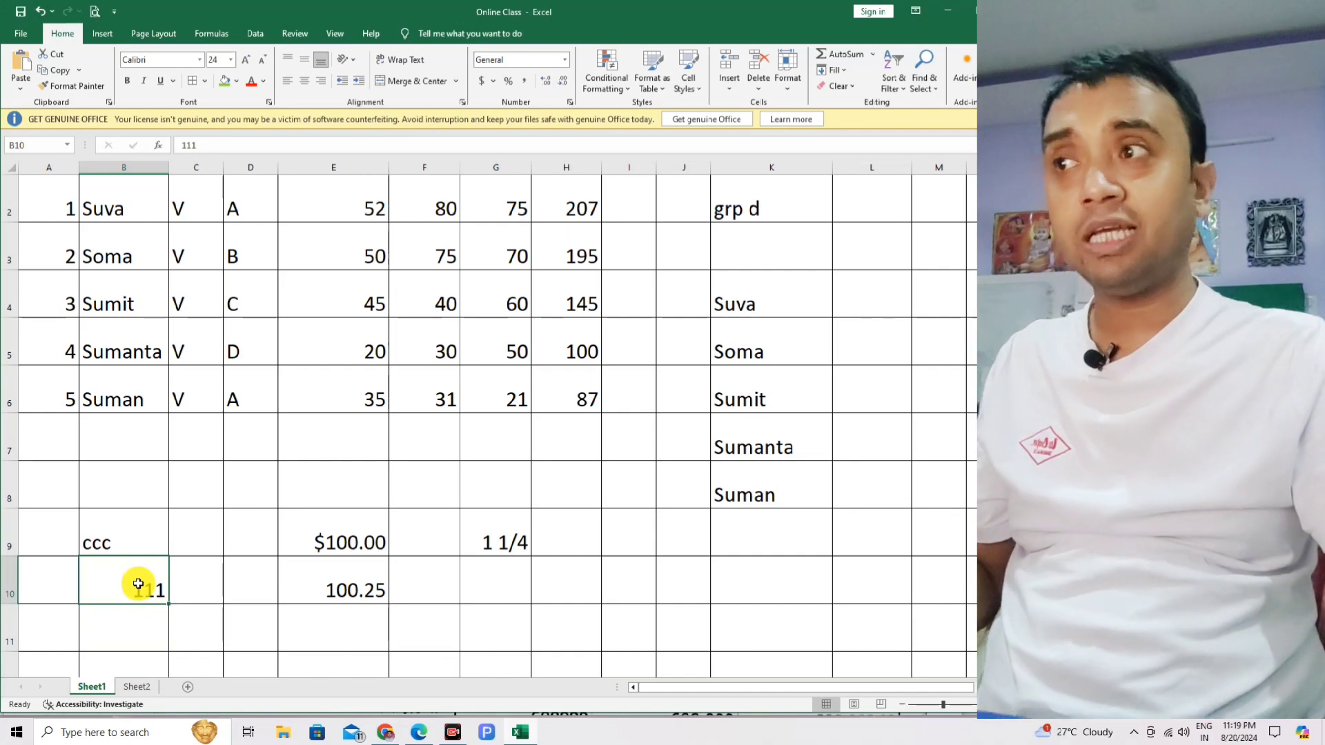
click(564, 64)
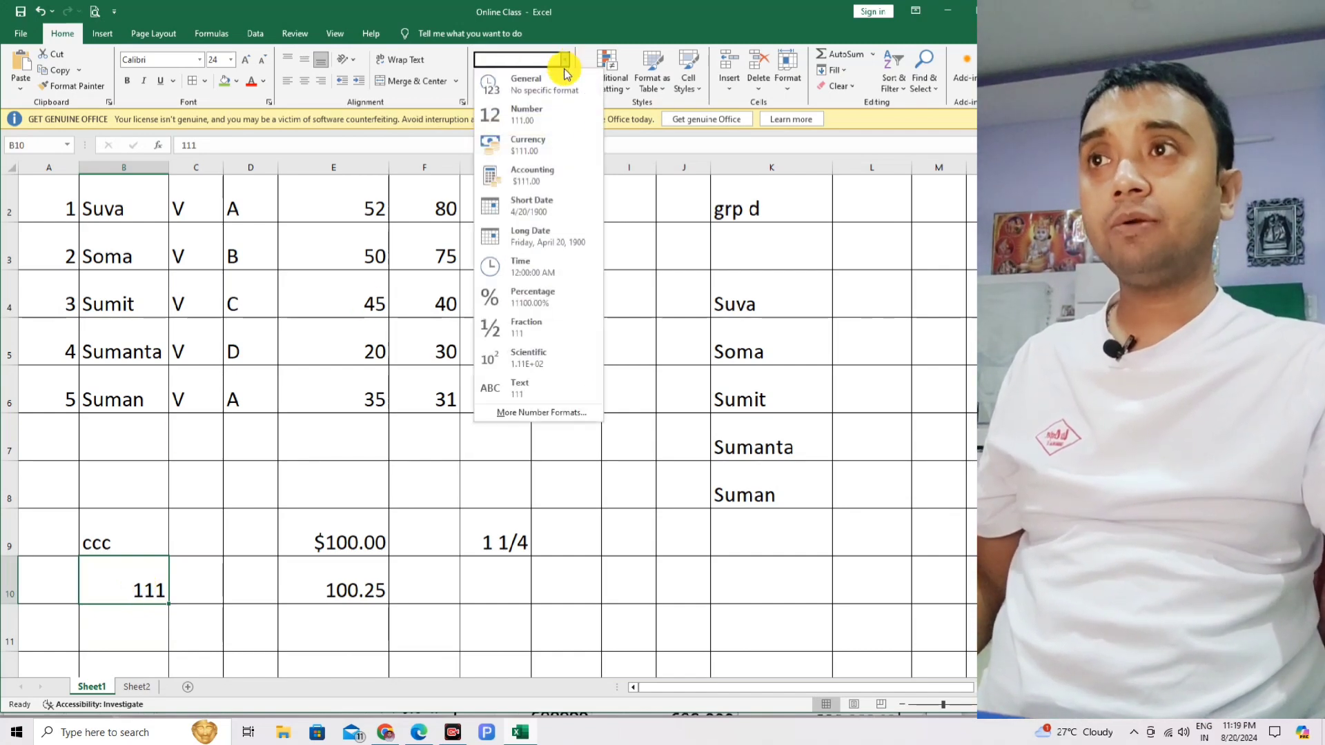
click(524, 395)
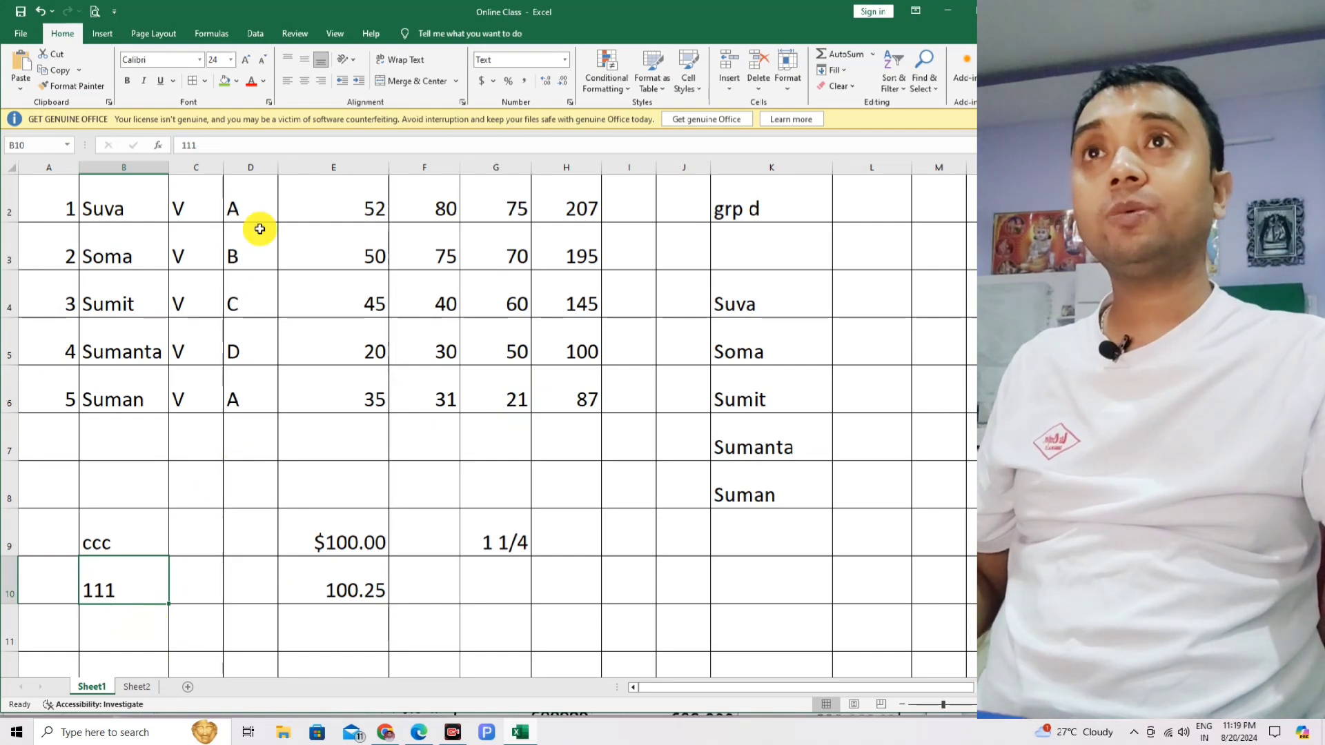
Examine the Text category in Format Cells and the list of number formats for cell B10 without changing anything
click(787, 101)
click(800, 353)
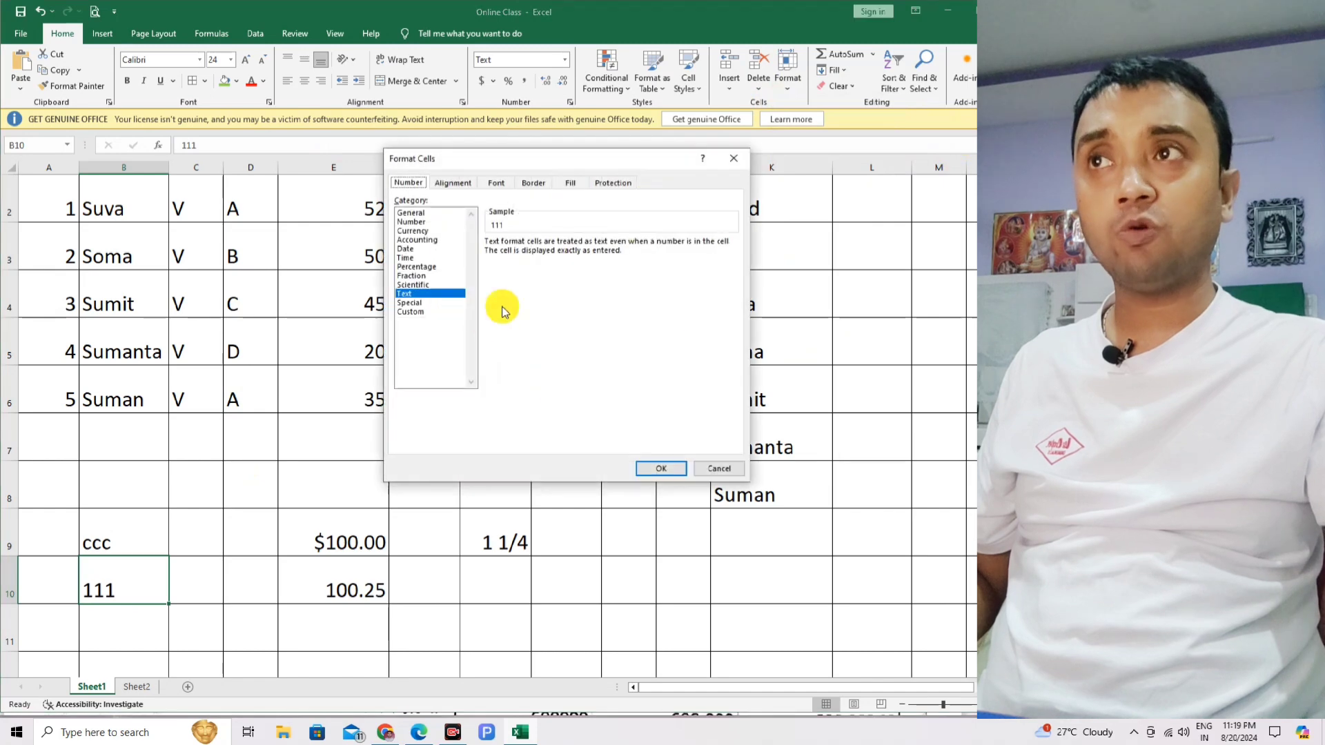
click(717, 470)
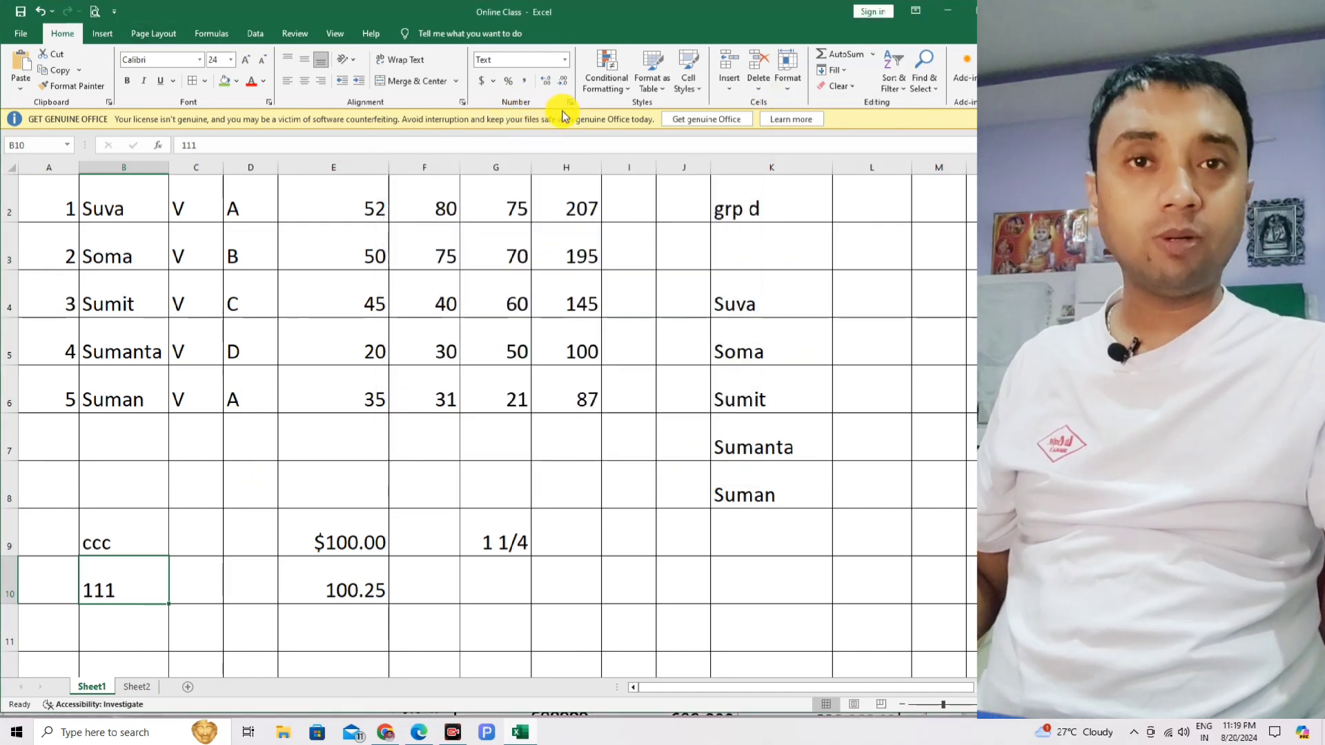
click(567, 66)
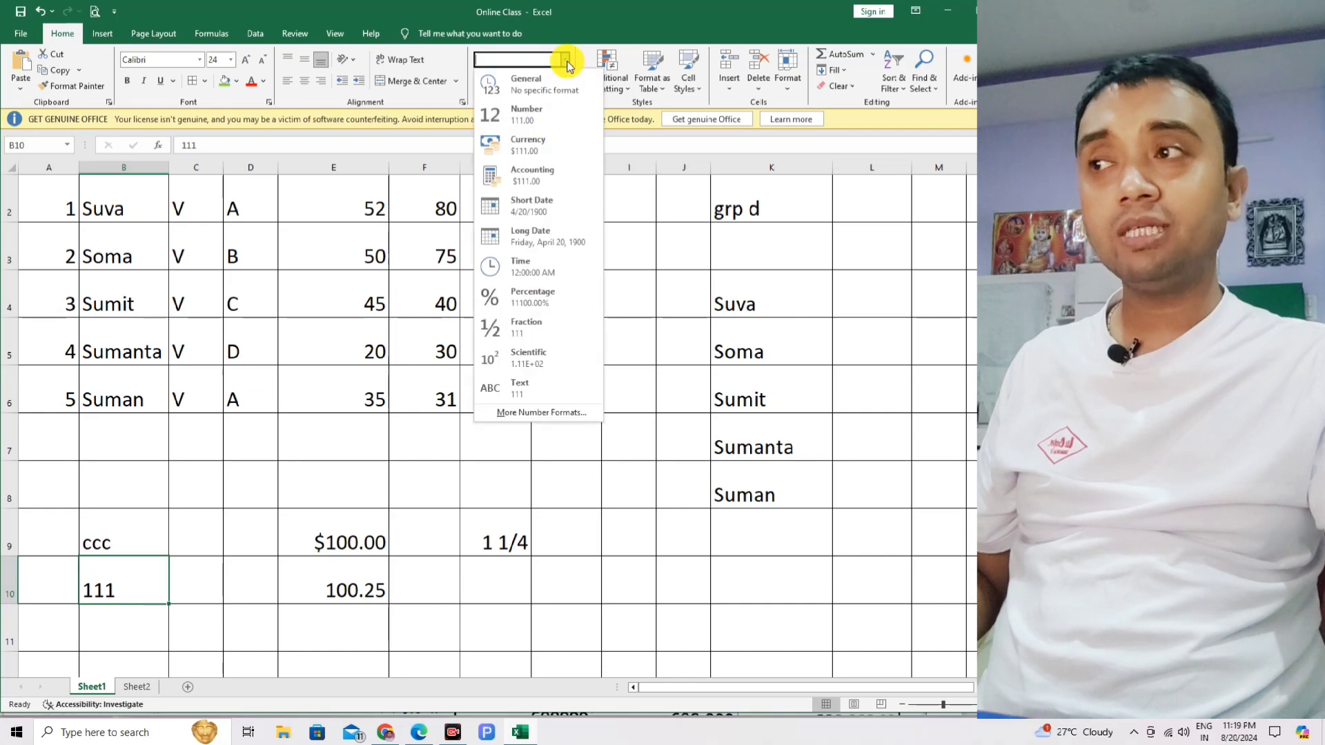
click(567, 75)
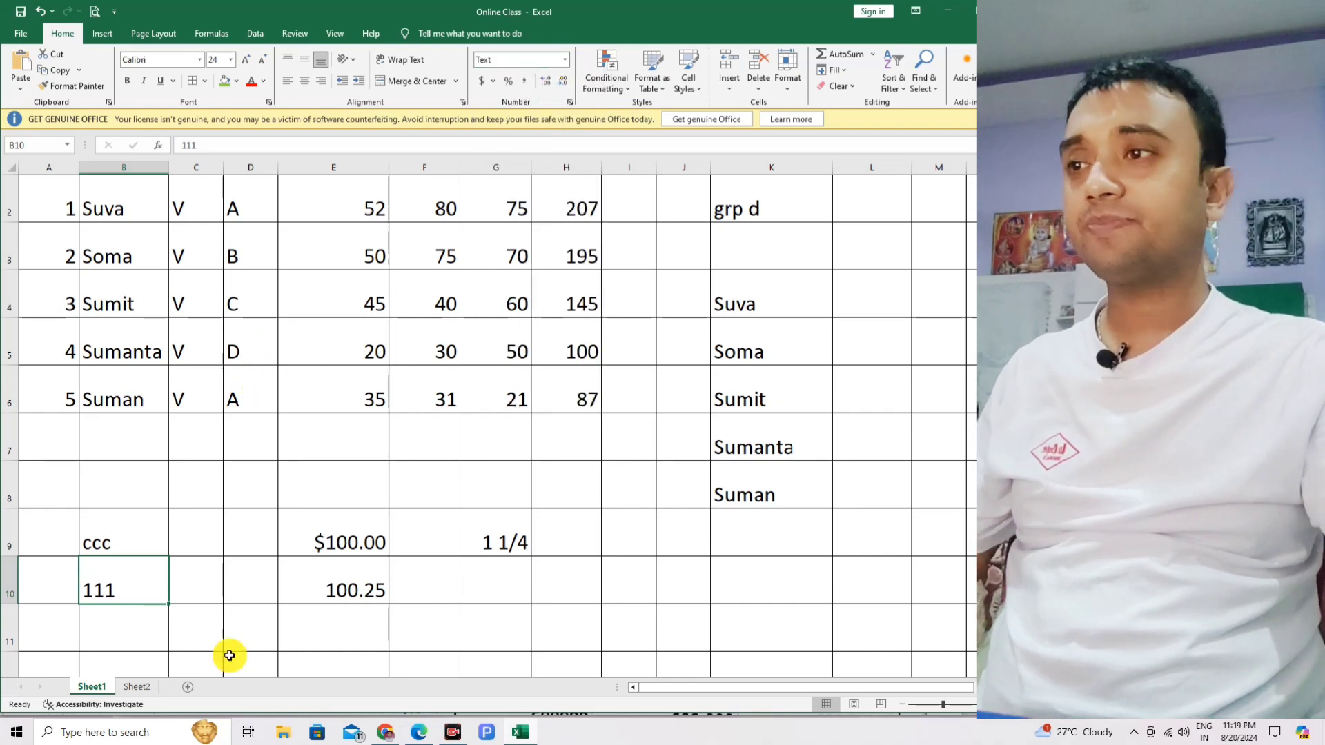
Switch to Ch 9.pdf in Edge, mark section numbers 9.8.11 and 9.8.12 with slanted lines, and review the custom format tables
click(418, 732)
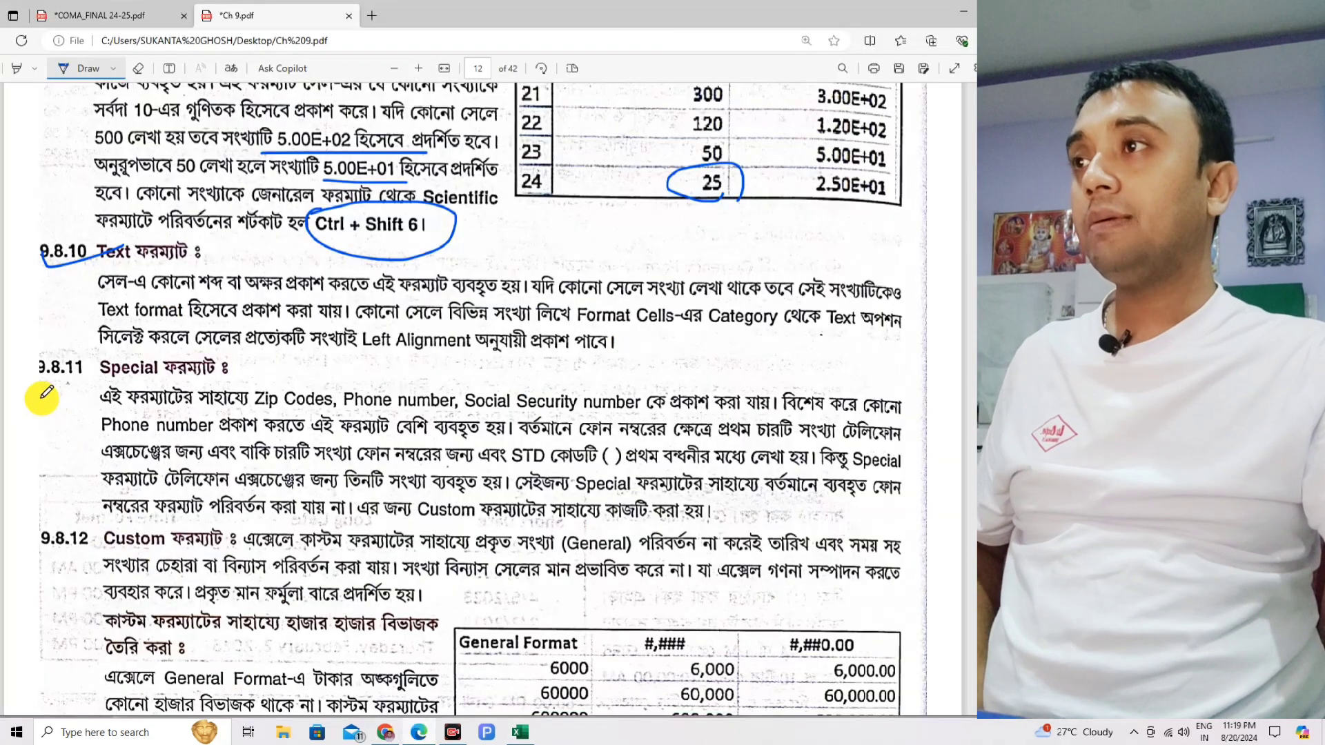
drag(24, 386, 109, 342)
scroll(55, 538, down, 1)
drag(38, 505, 101, 450)
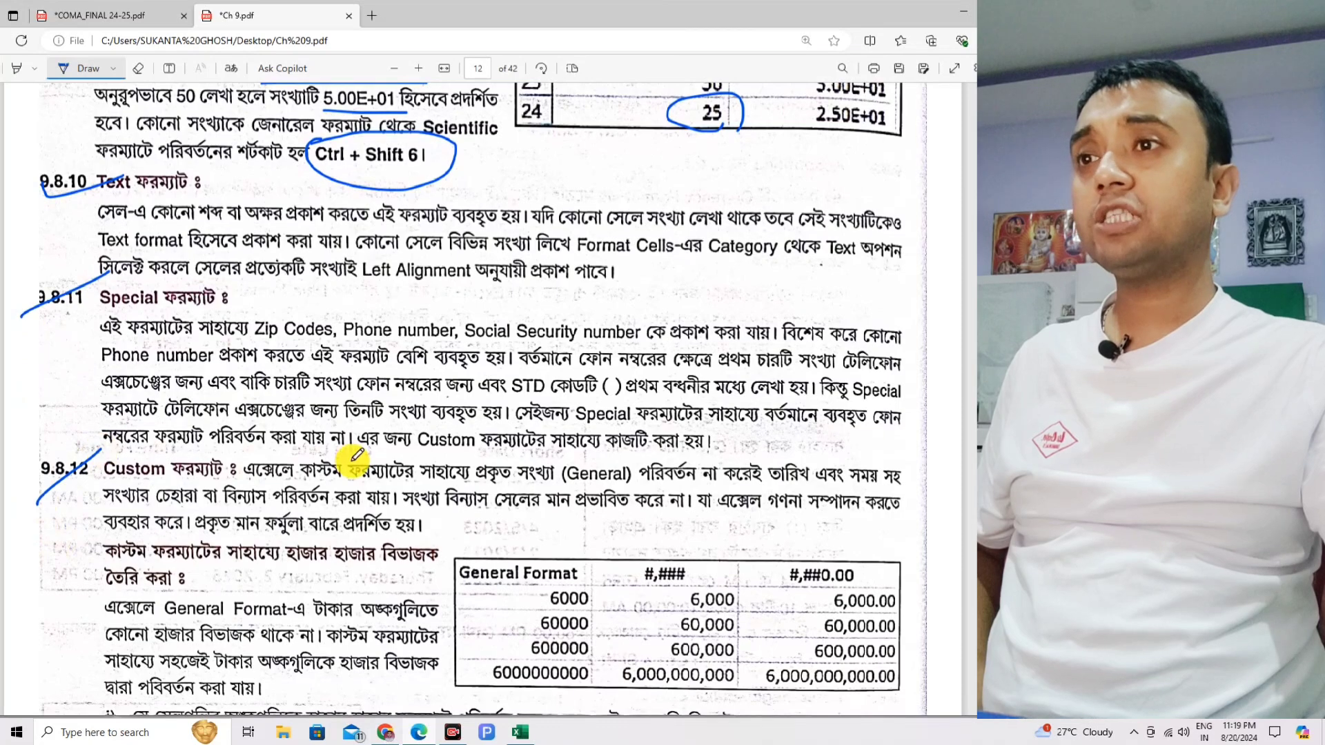
scroll(350, 458, down, 3)
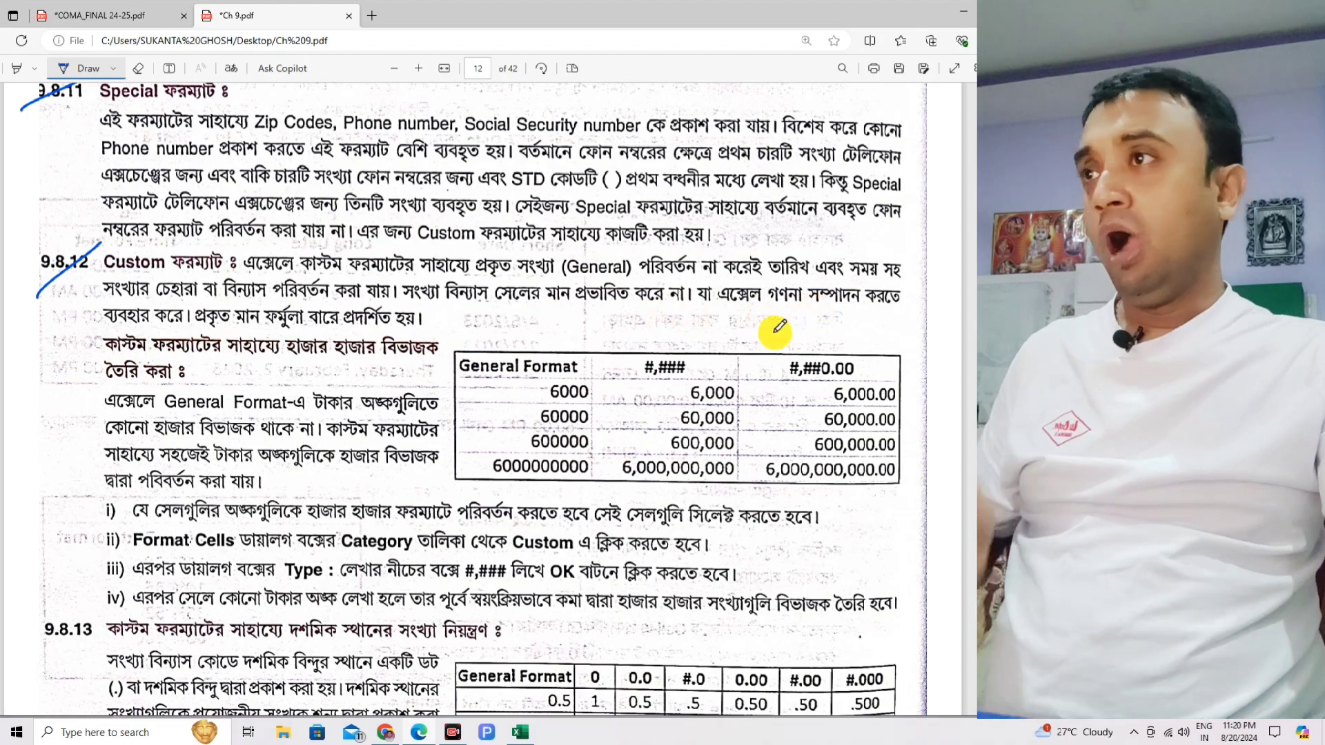
scroll(372, 407, down, 2)
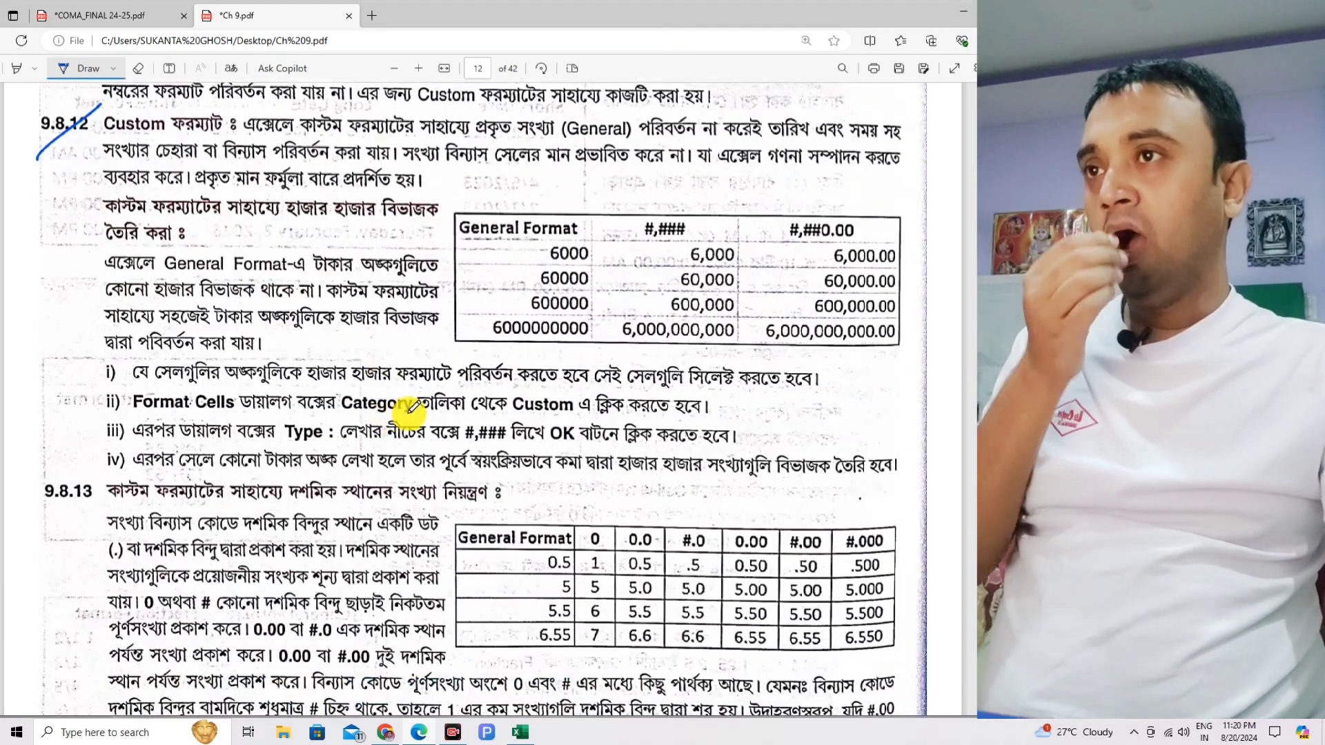
scroll(422, 349, down, 2)
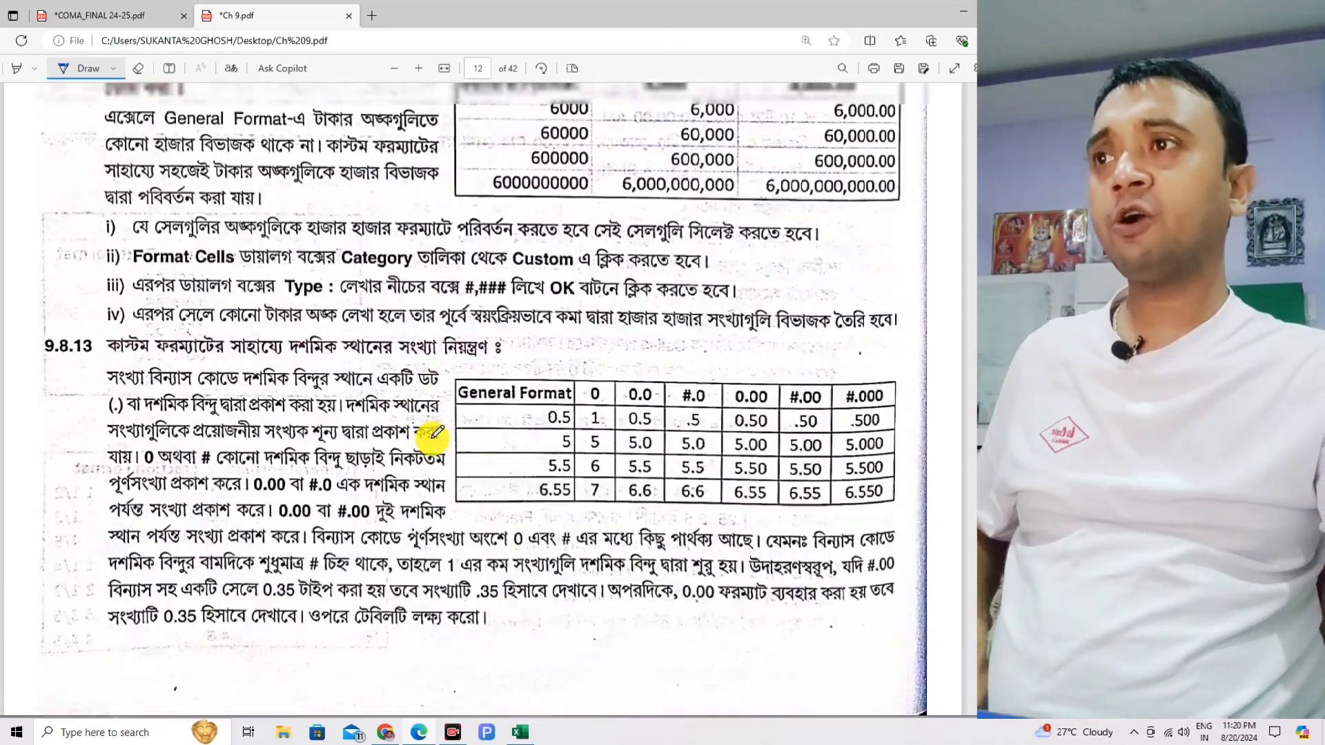
scroll(483, 483, up, 2)
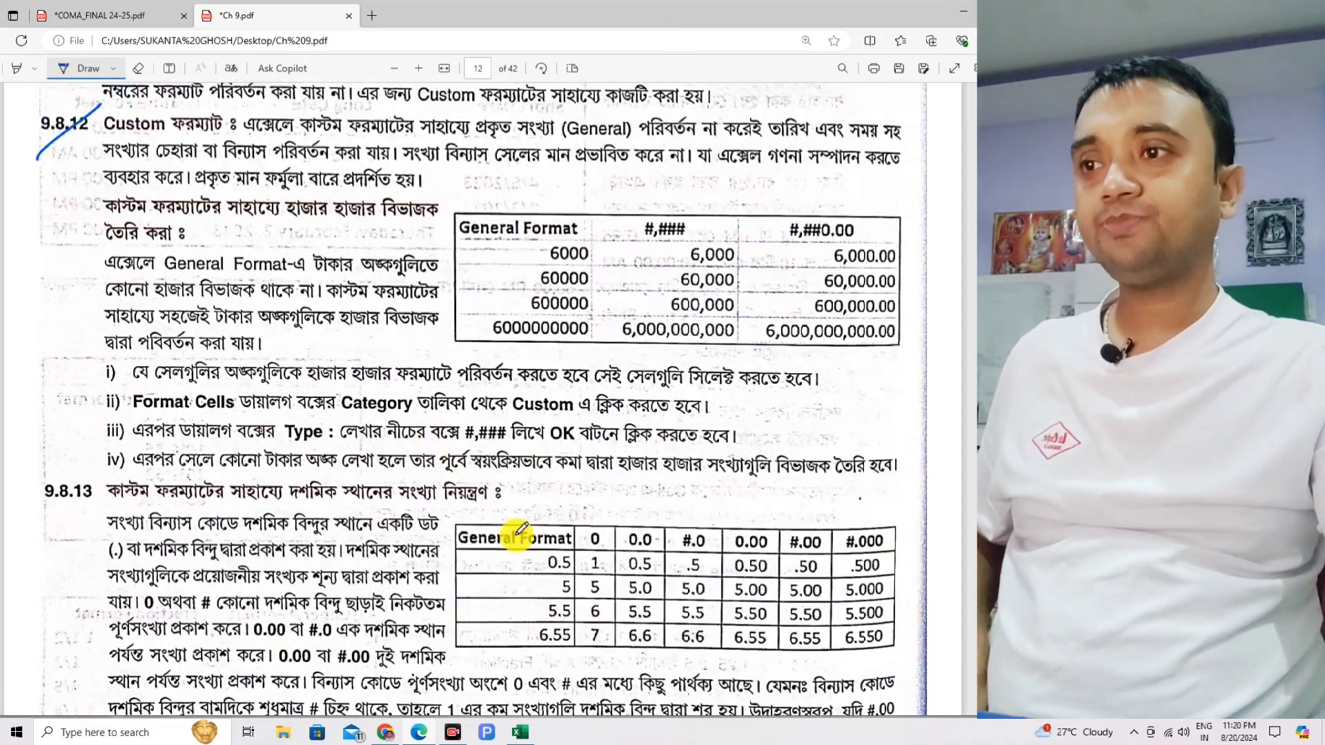
Switch to Excel, select cell B12, and widen column B to more than twice its width
click(522, 734)
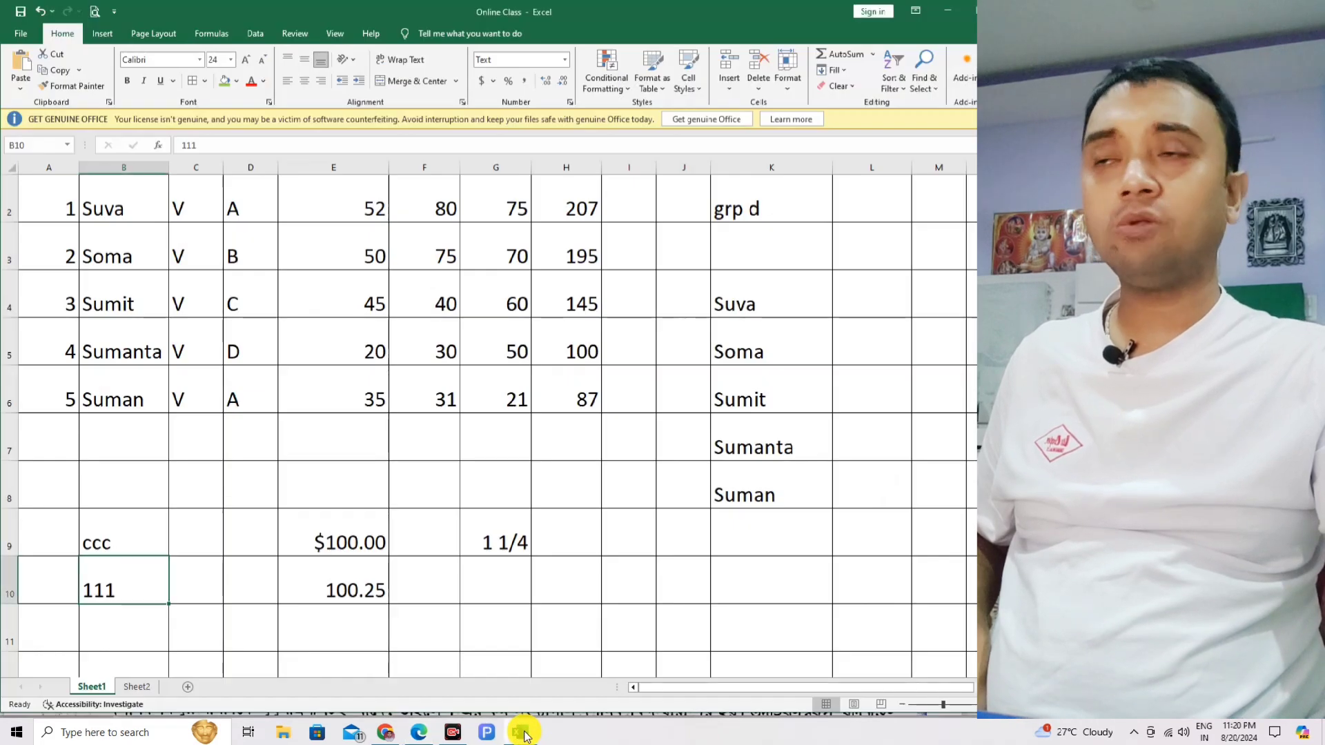
scroll(354, 556, down, 1)
scroll(354, 556, down, 1)
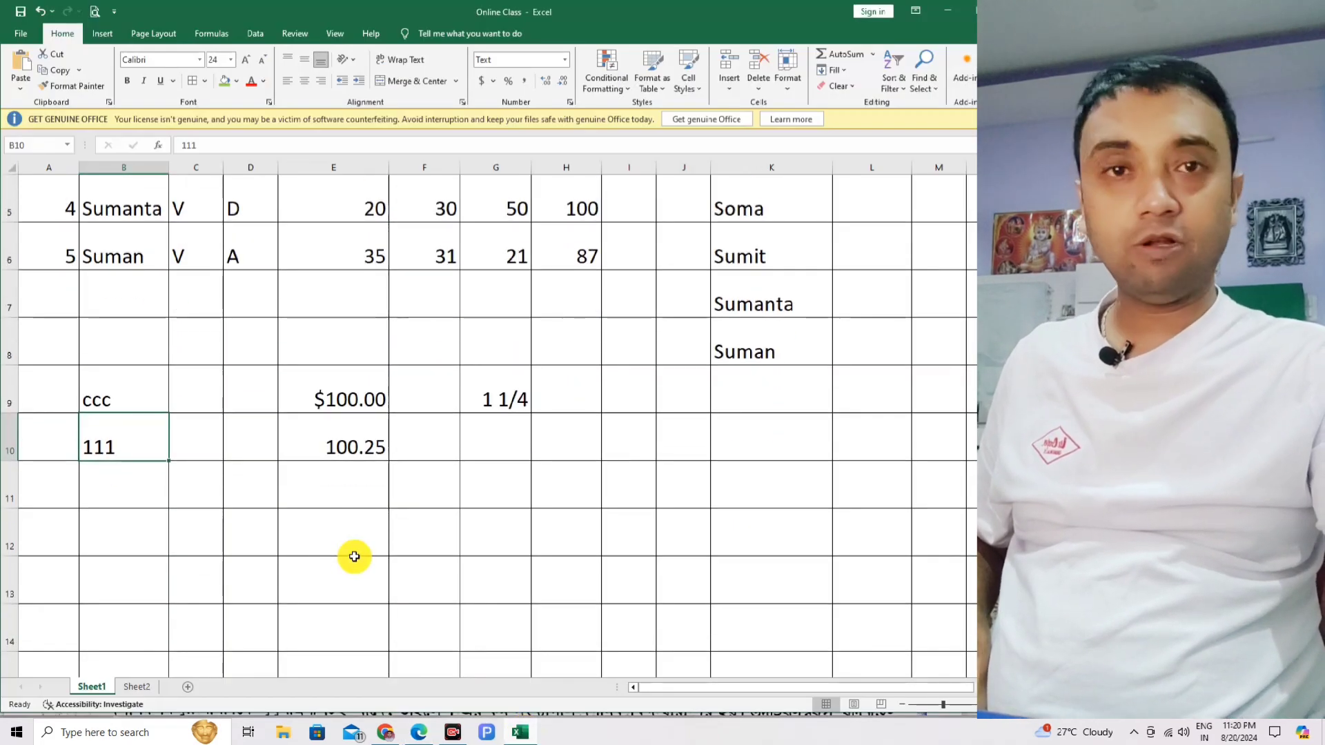
click(145, 536)
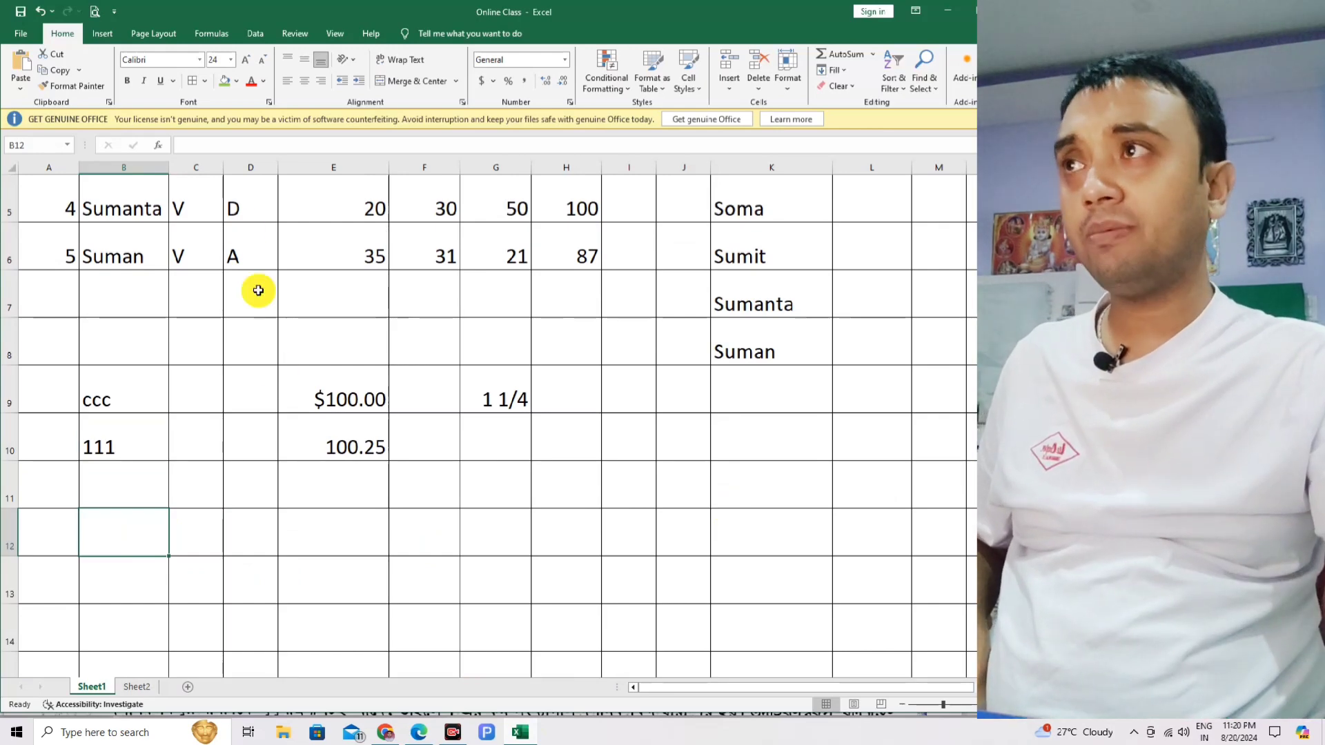
drag(169, 167, 294, 185)
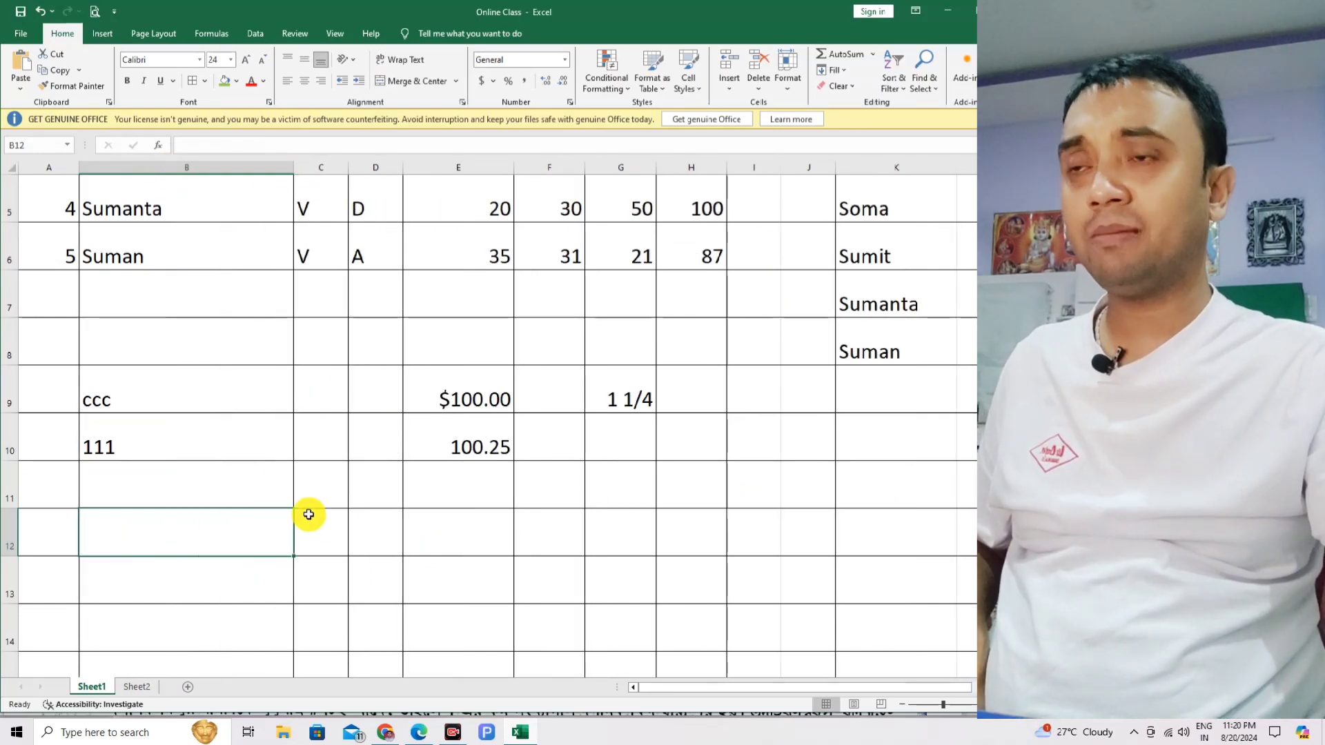
text(1234)
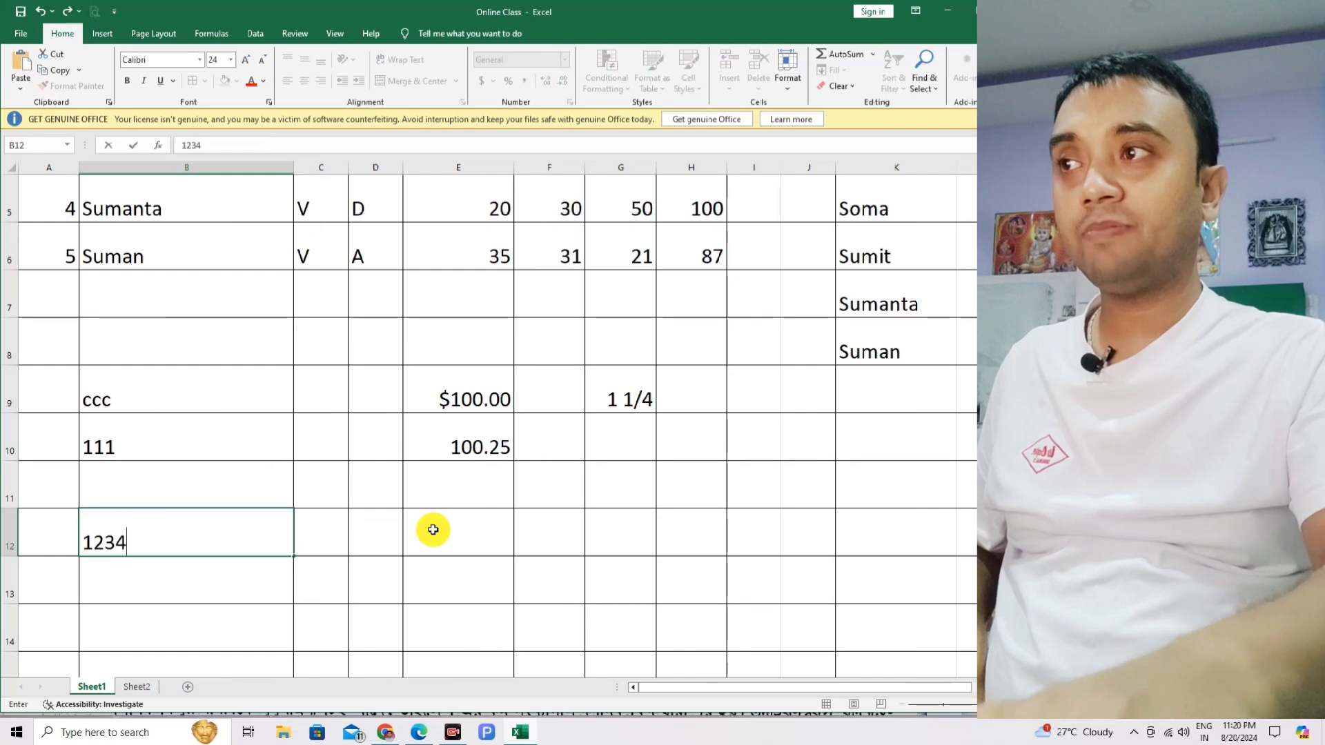
text(5678910)
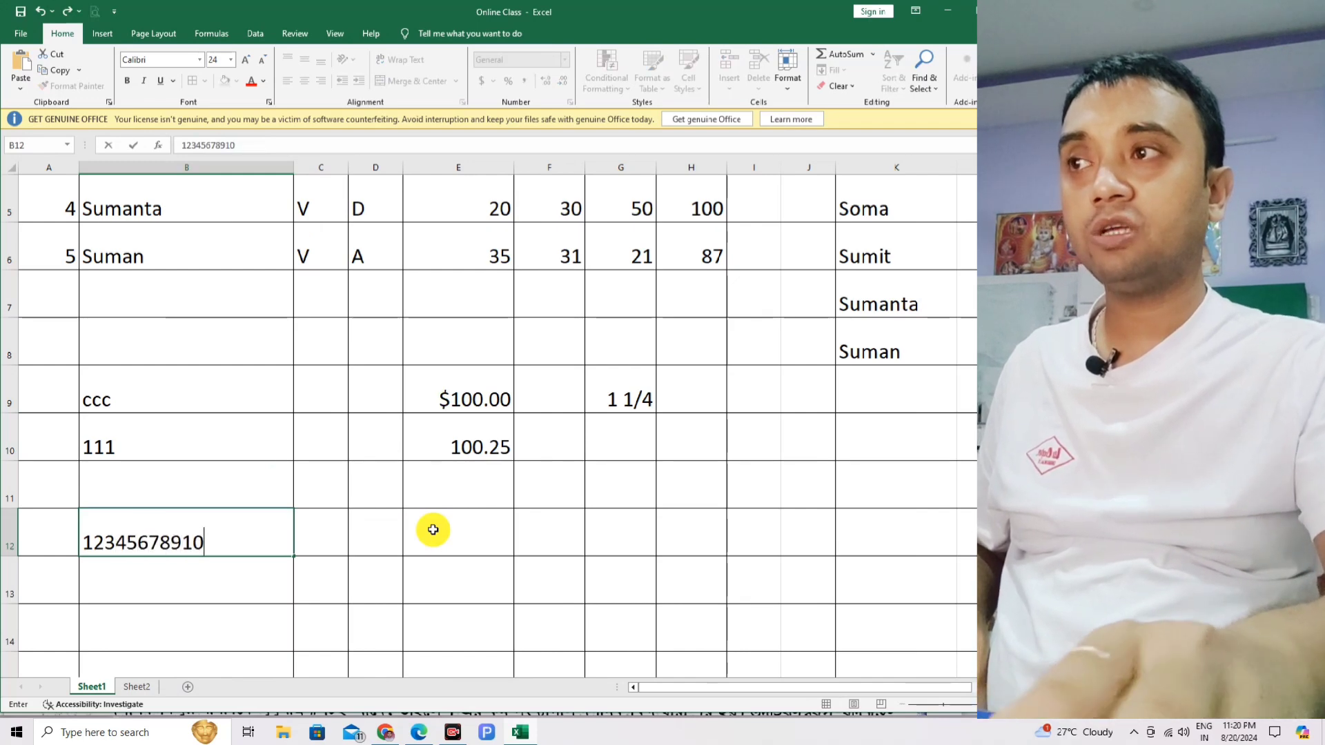
text(1112)
key(Return)
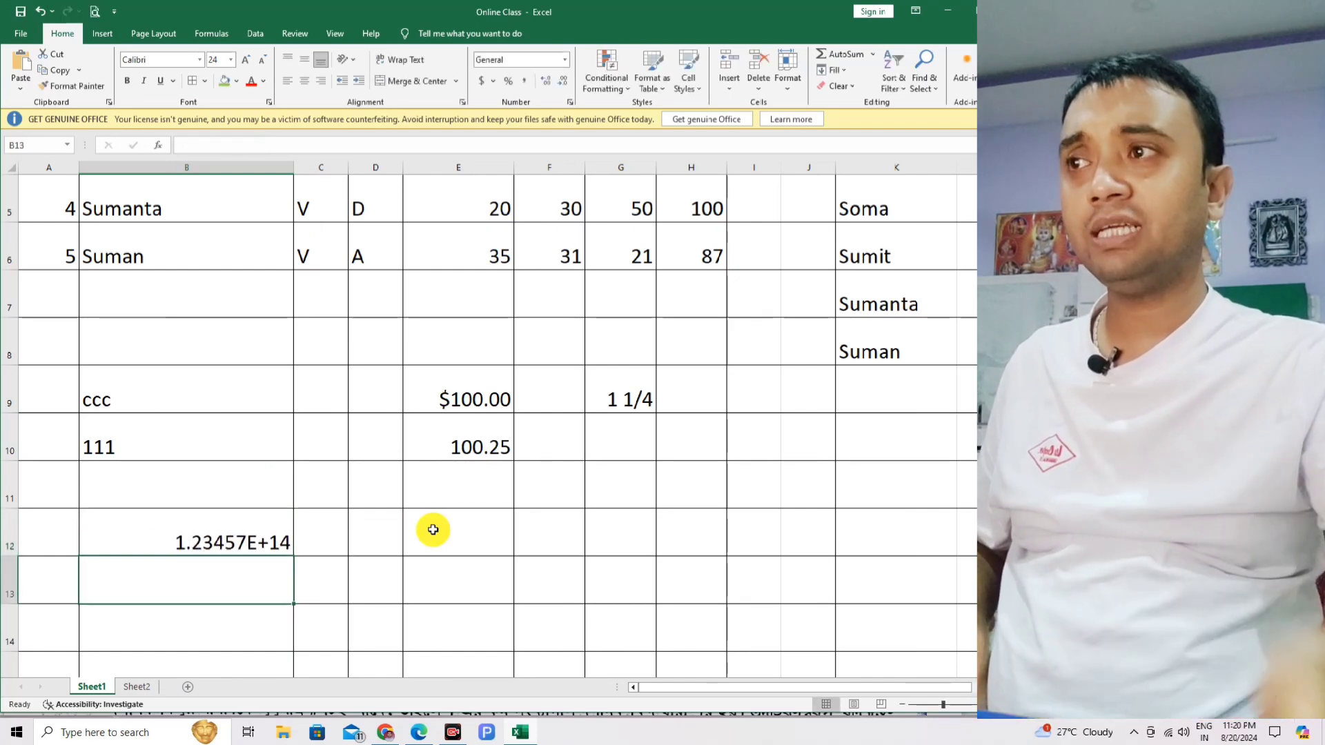
Preview the Custom number format code 0 for cell B12 in Format Cells without applying it
click(184, 514)
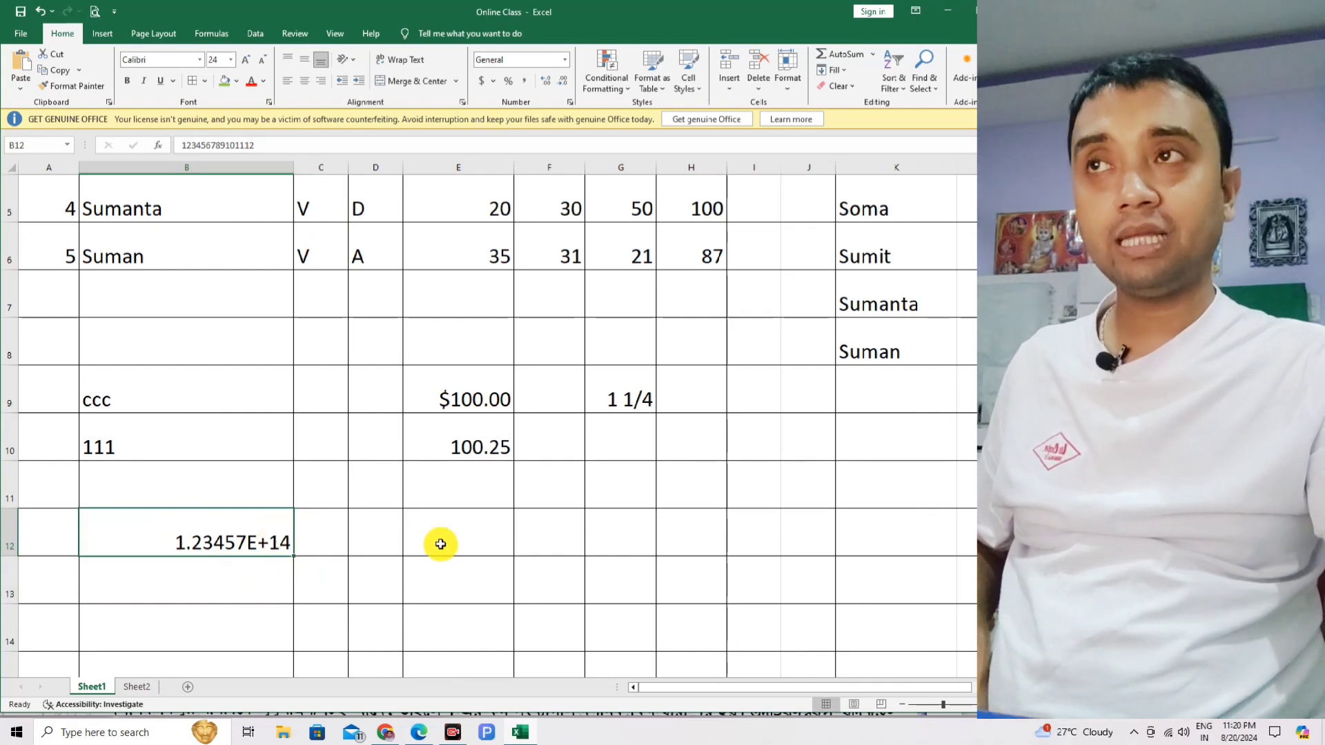
click(563, 59)
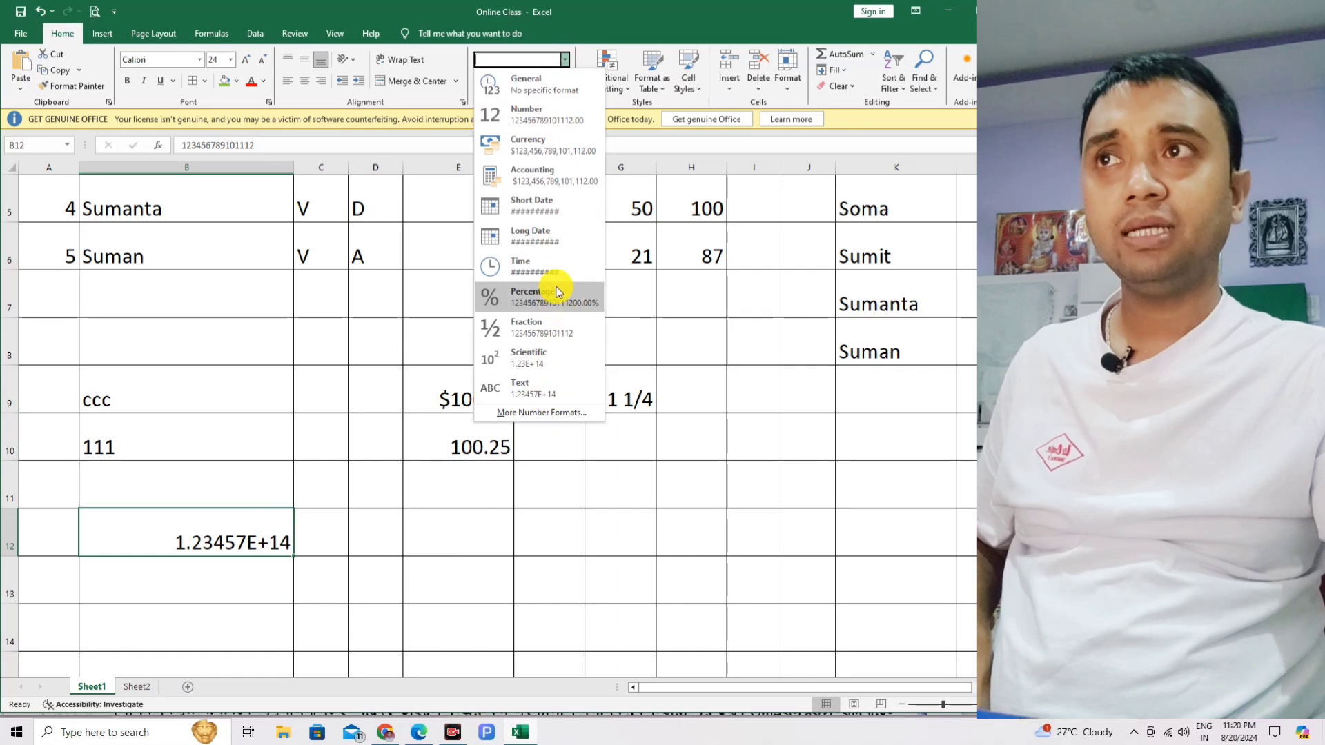
click(538, 413)
click(421, 311)
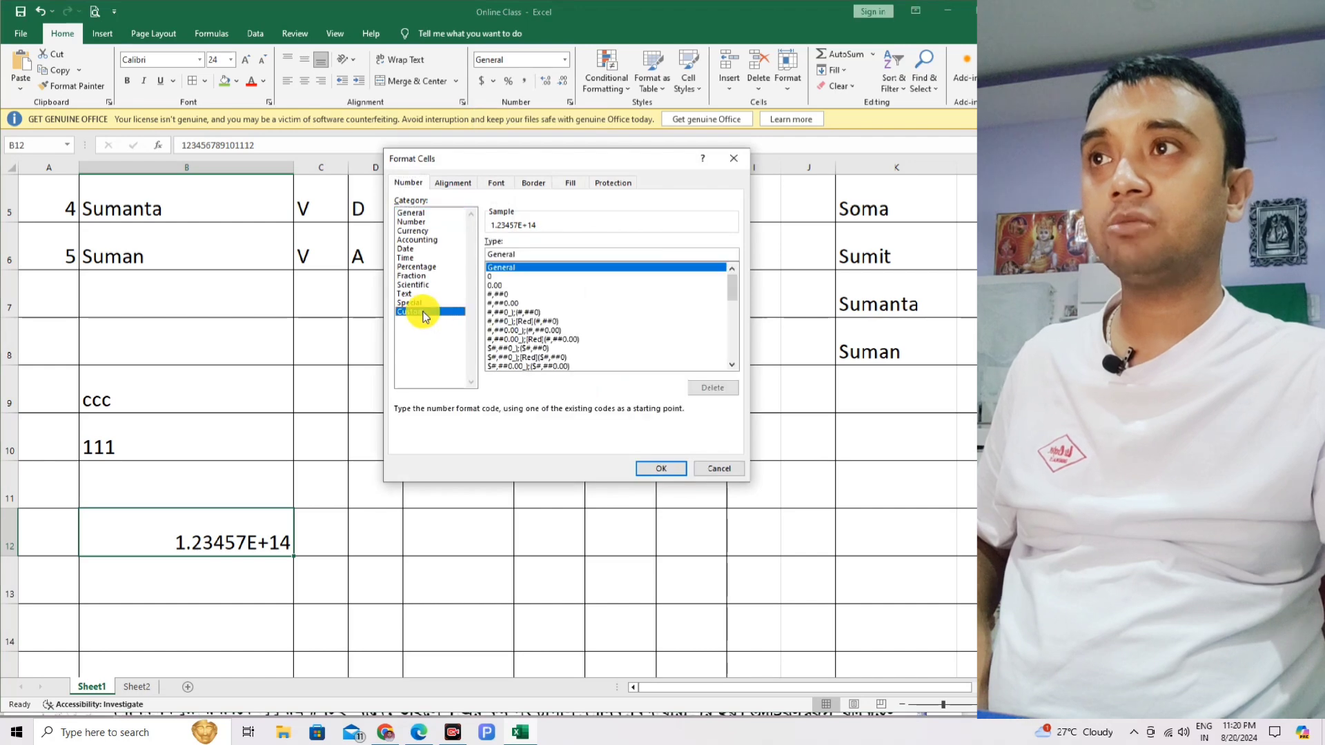
click(497, 276)
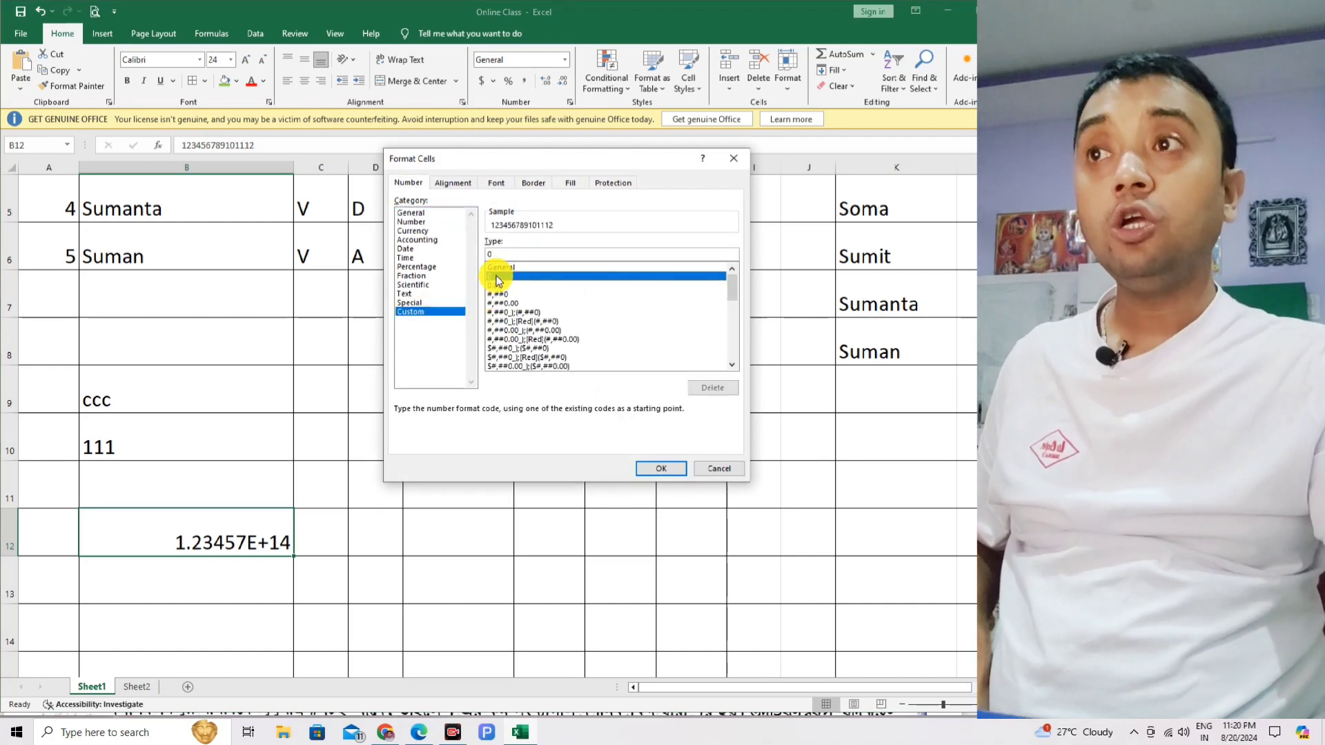
click(719, 469)
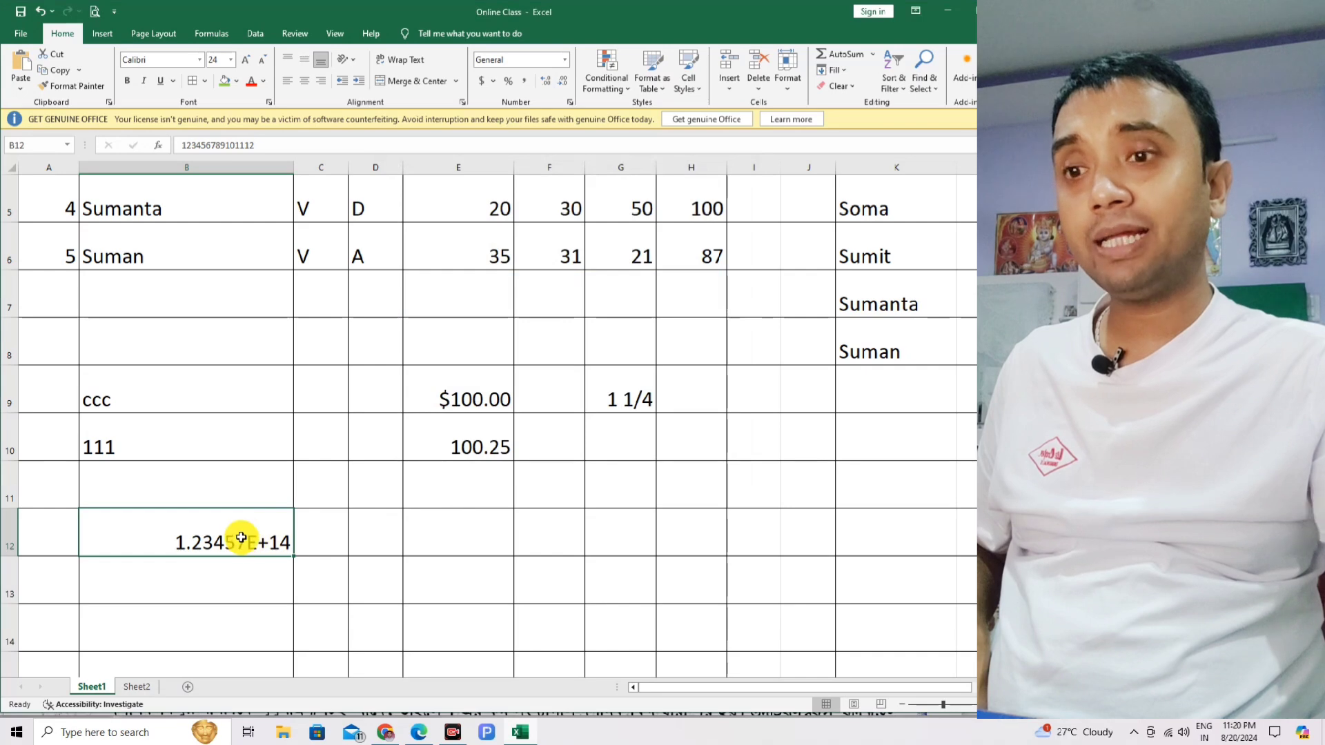
key(Delete)
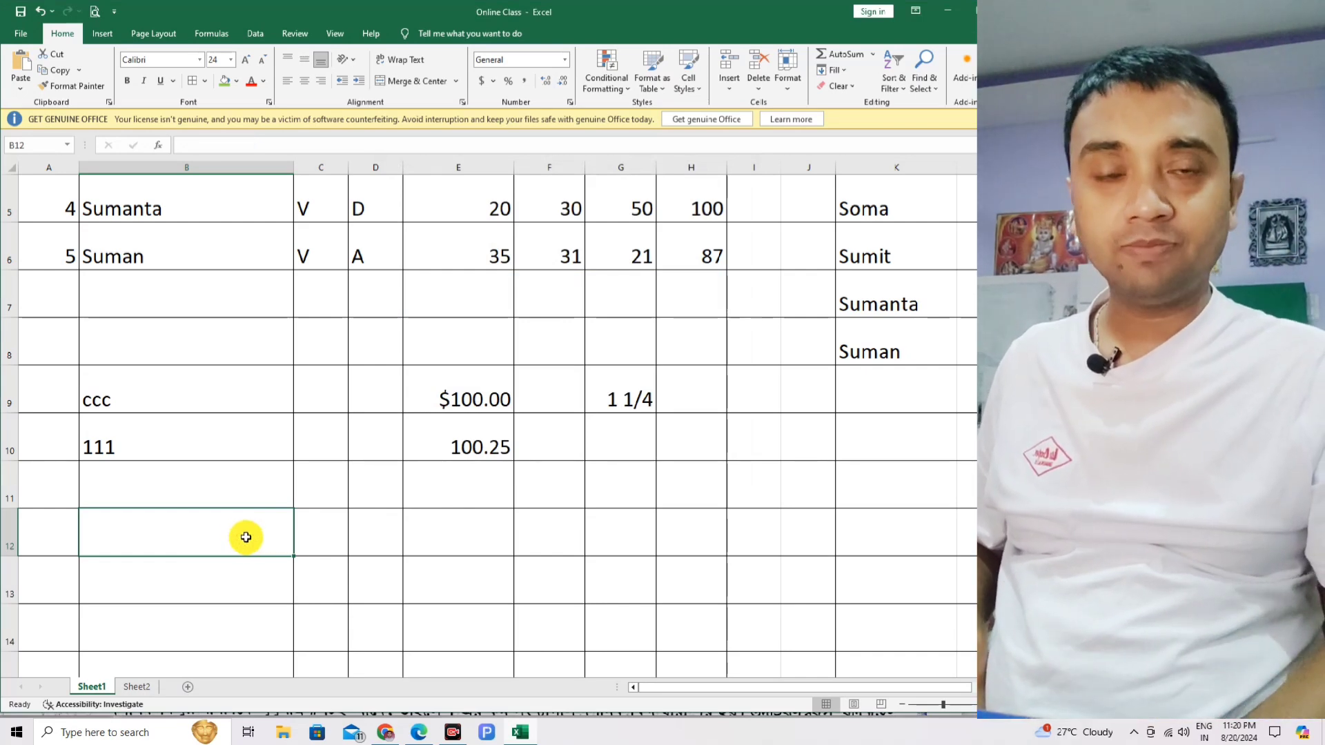
text(12)
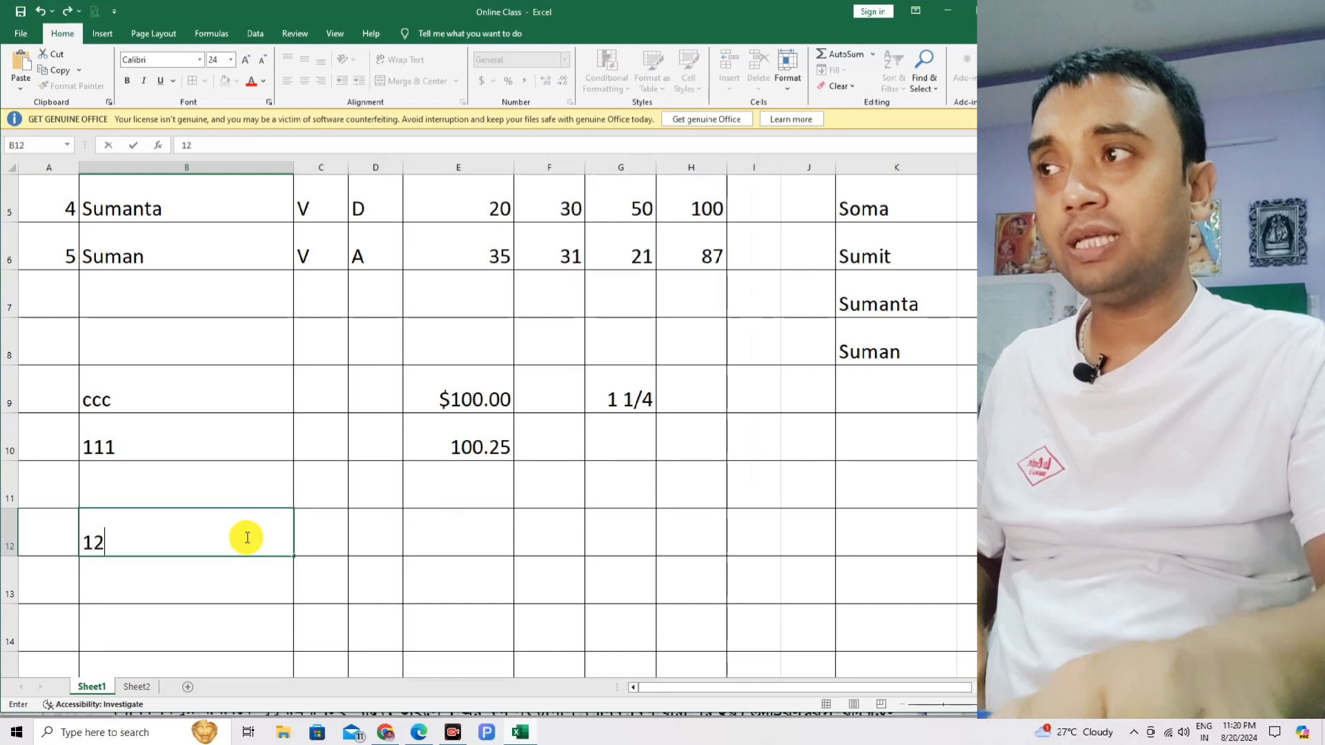
text(3456789)
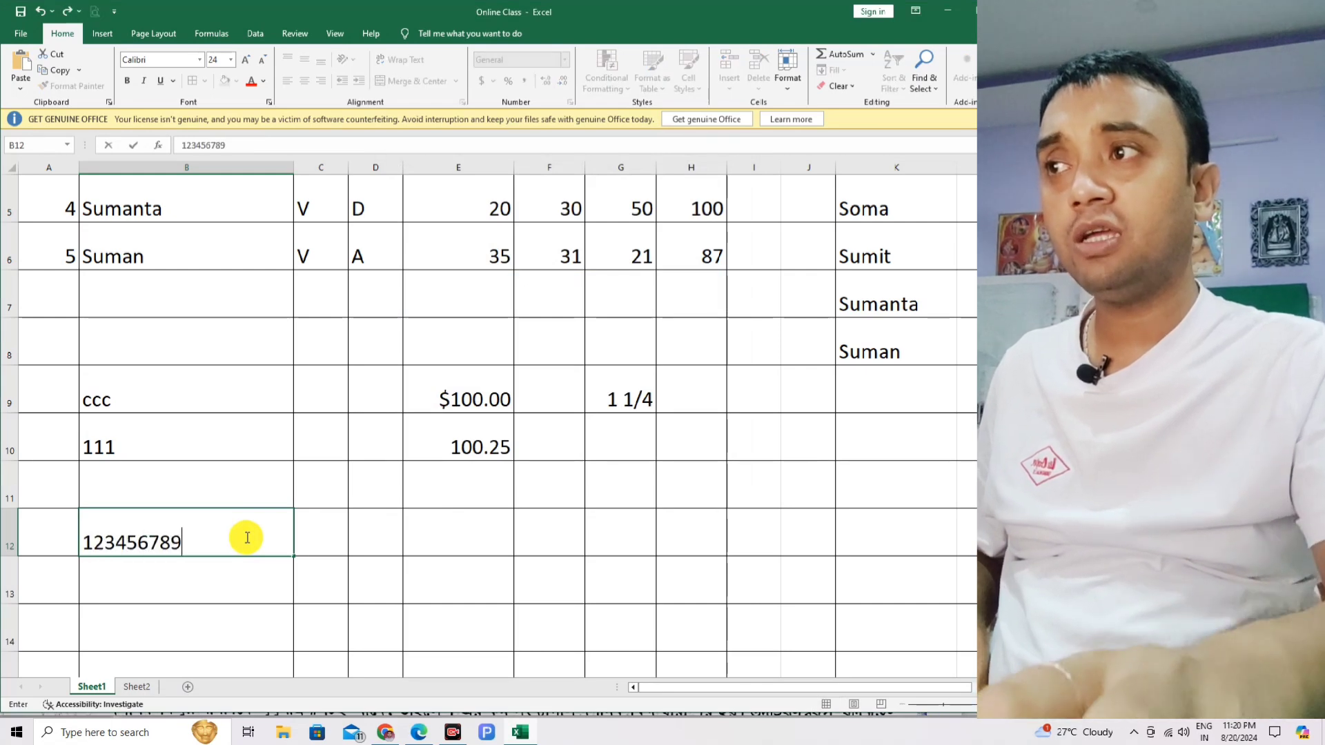
text(012)
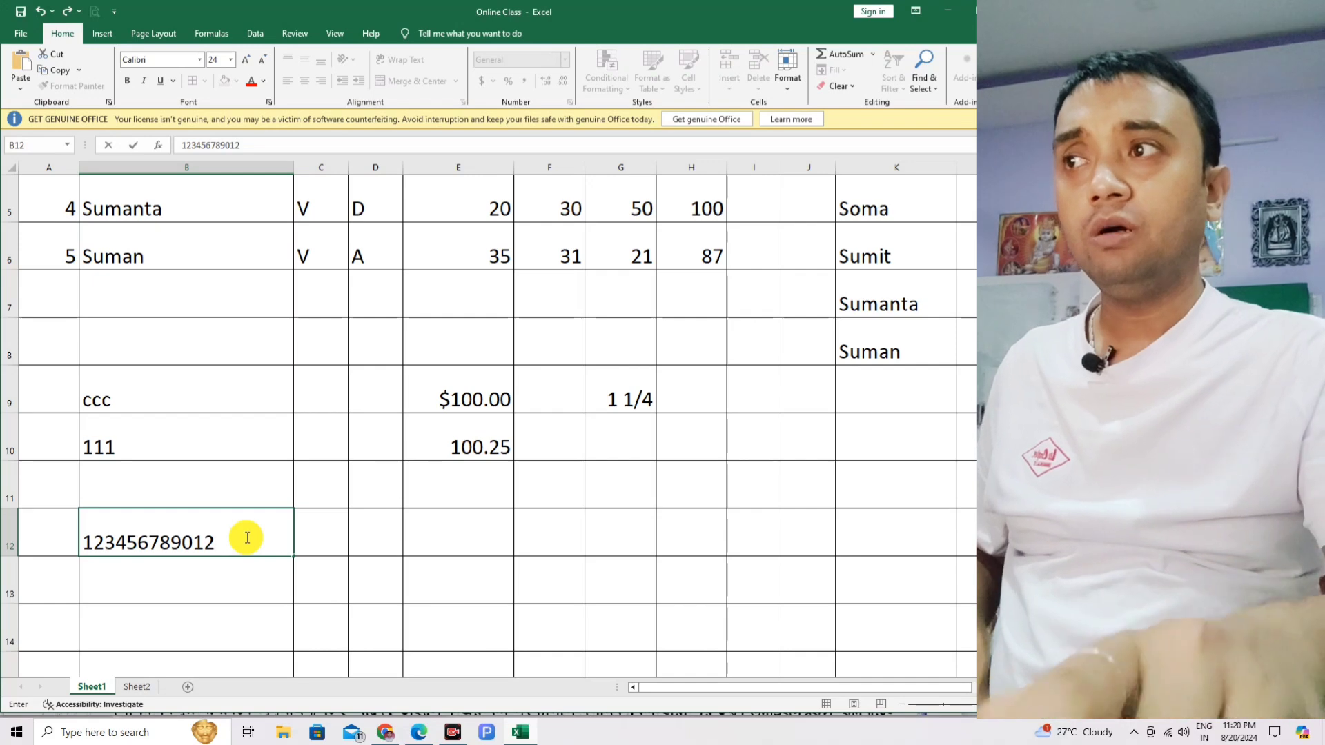
key(Return)
click(249, 533)
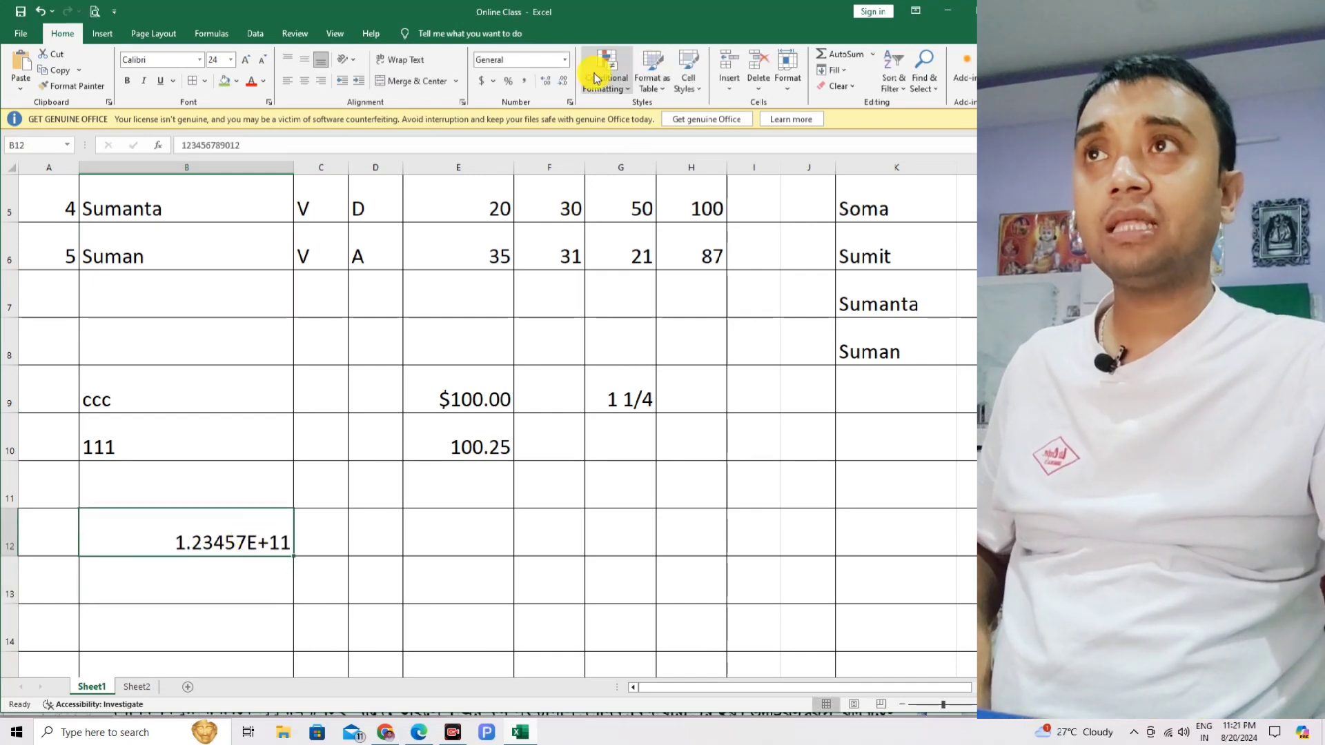
click(565, 60)
click(579, 413)
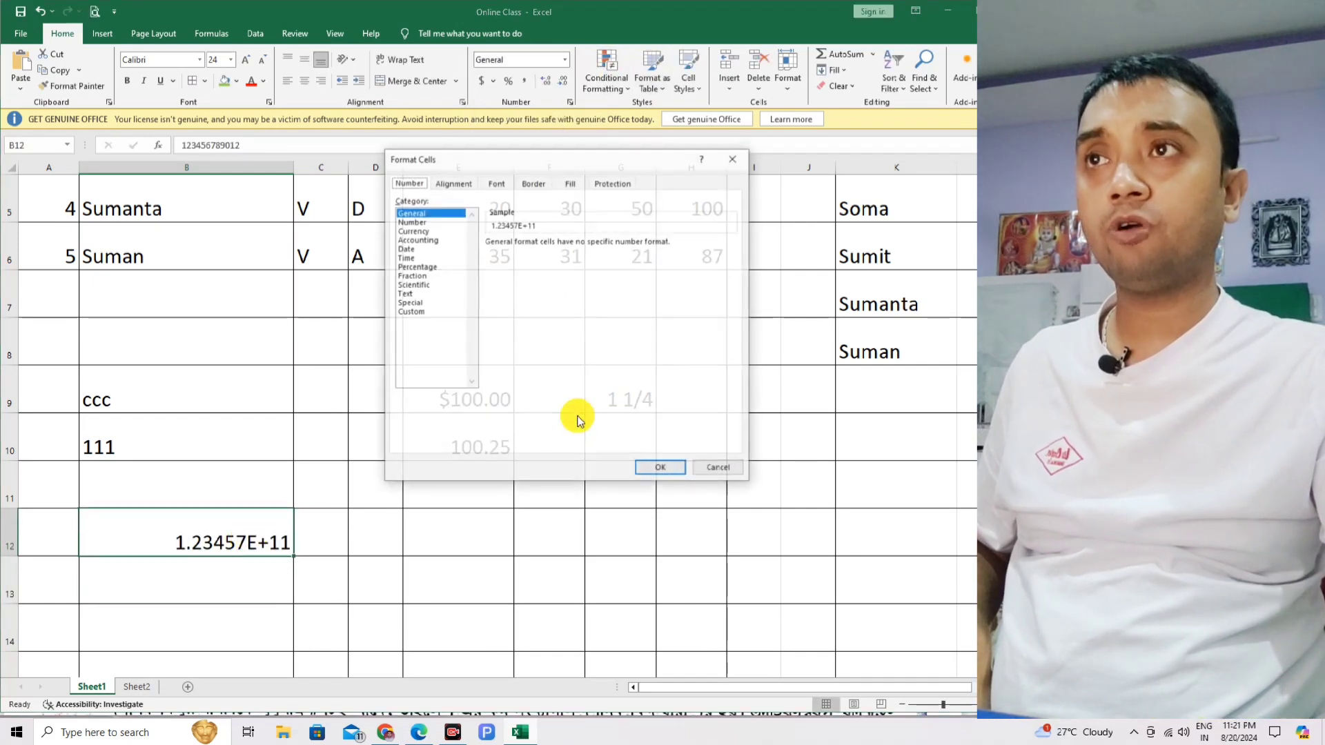
click(412, 313)
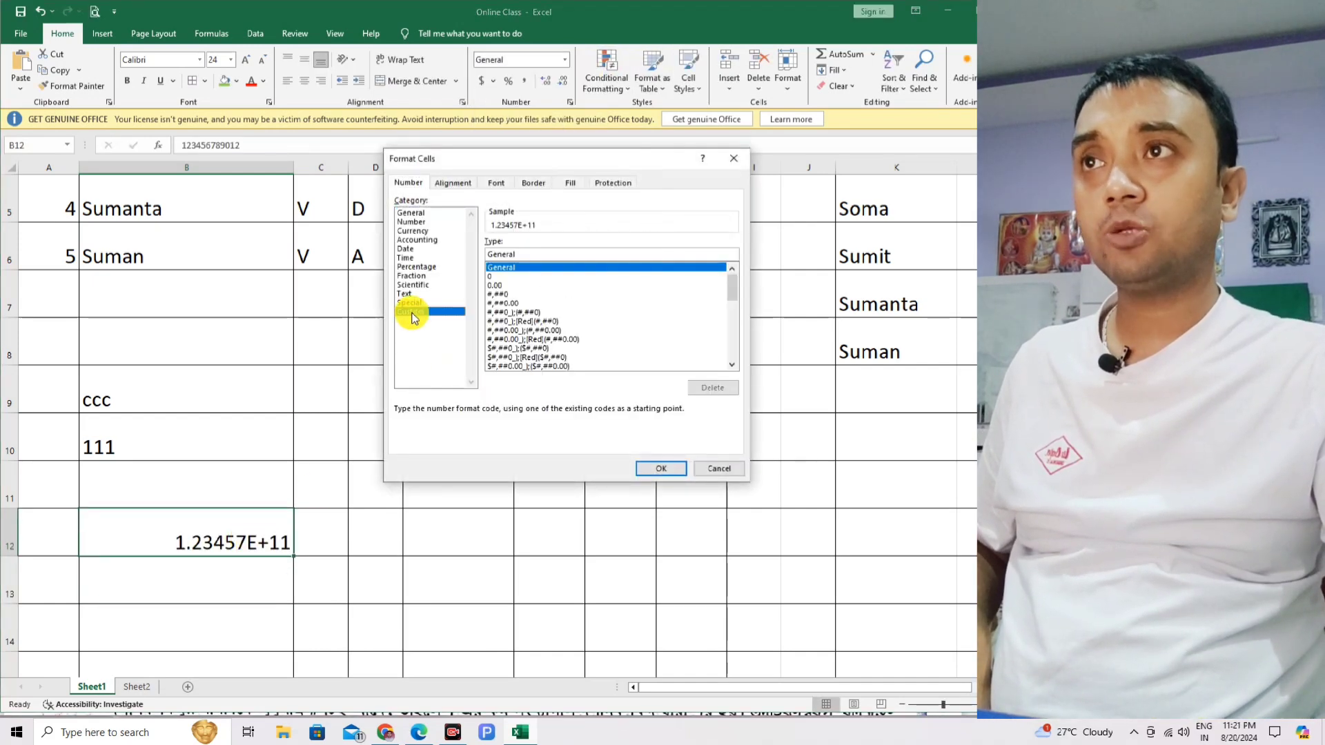
click(502, 277)
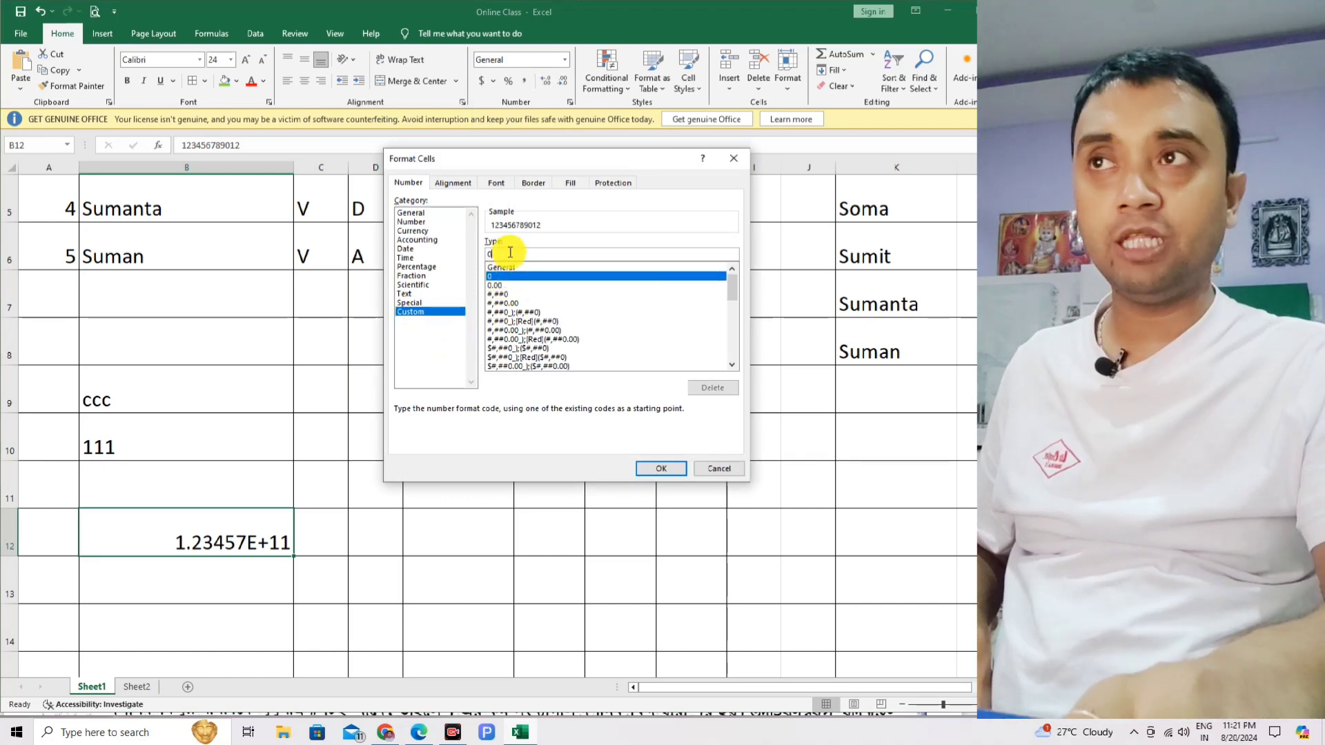
text(00000000000)
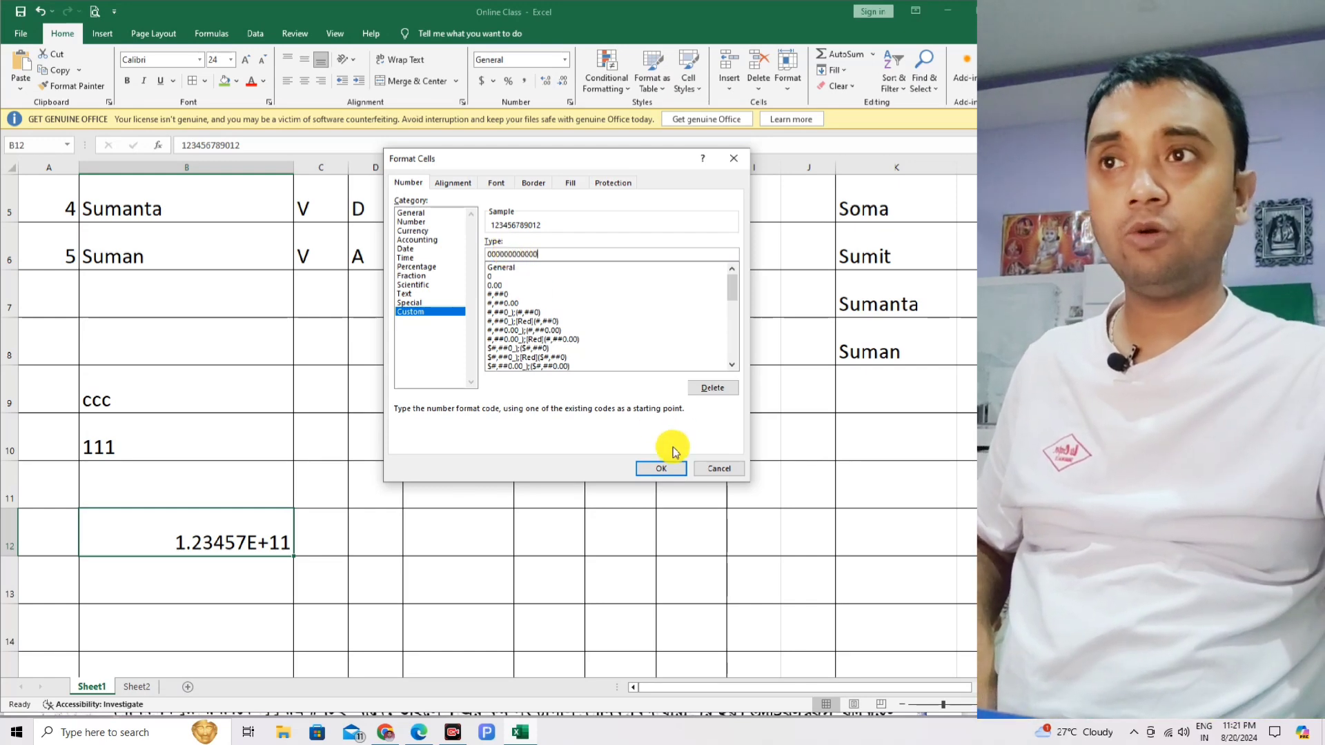
click(661, 468)
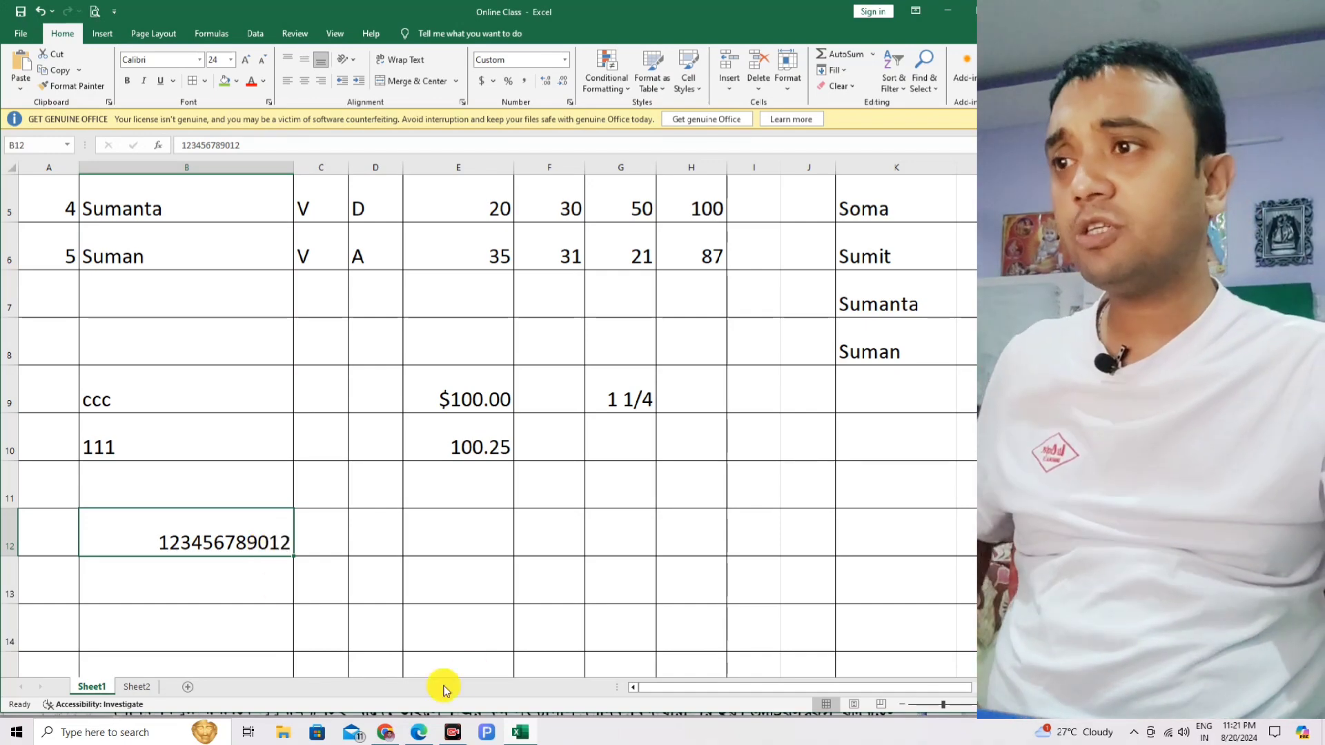
Switch to Ch 9.pdf in Edge and mark the 9.8.13 section heading with a slanted line
click(419, 732)
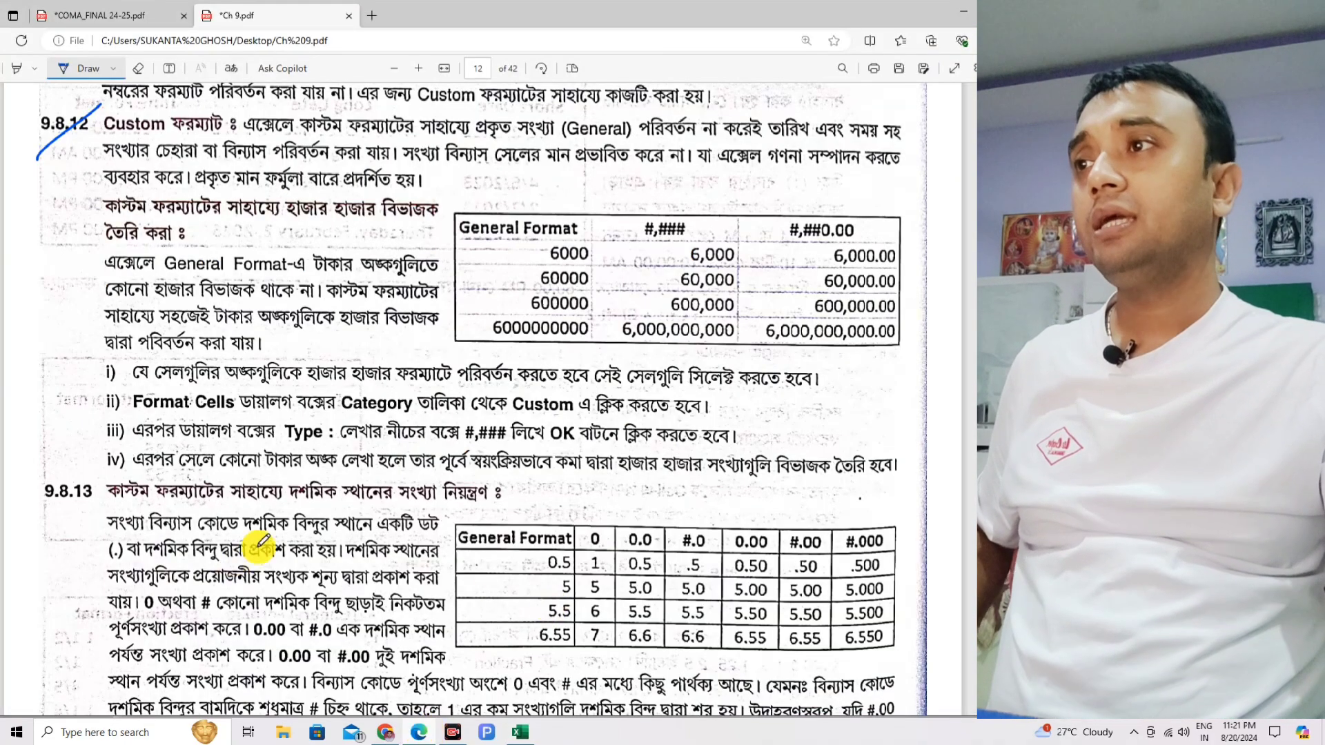
scroll(263, 540, down, 2)
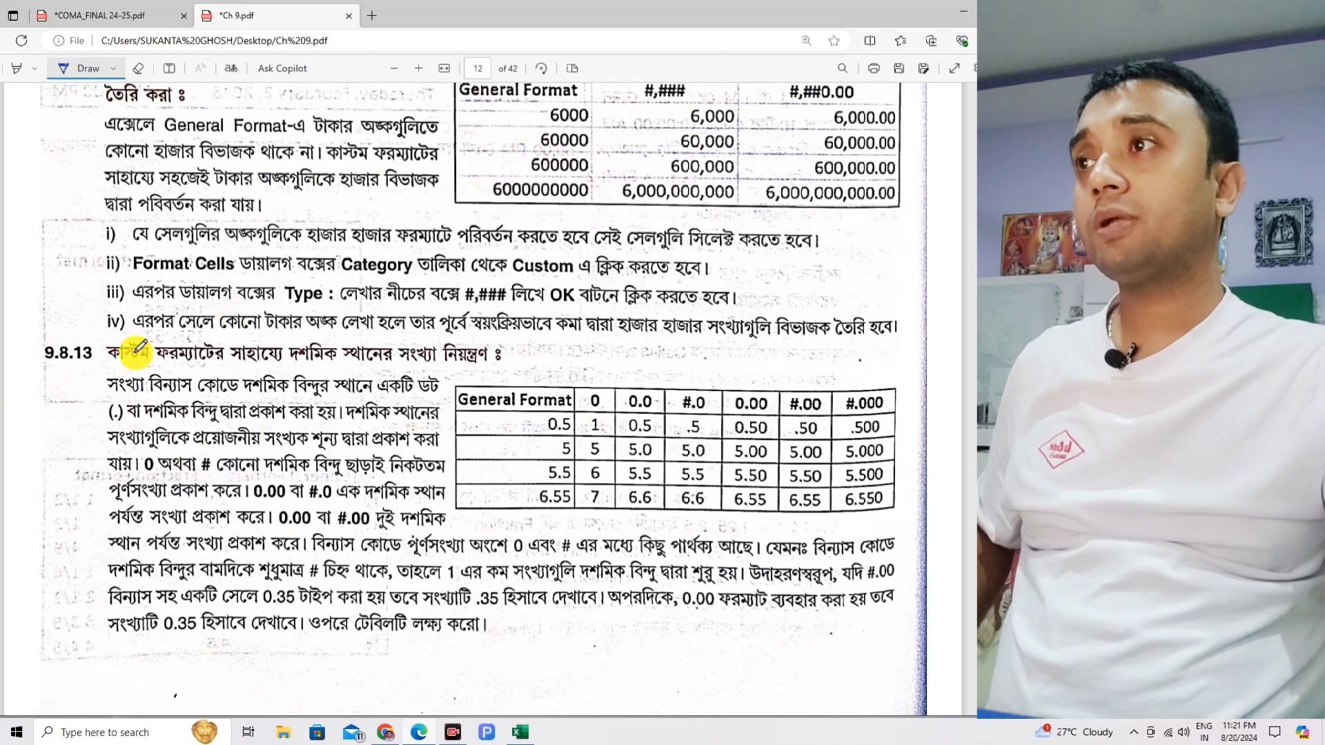
drag(66, 364, 181, 338)
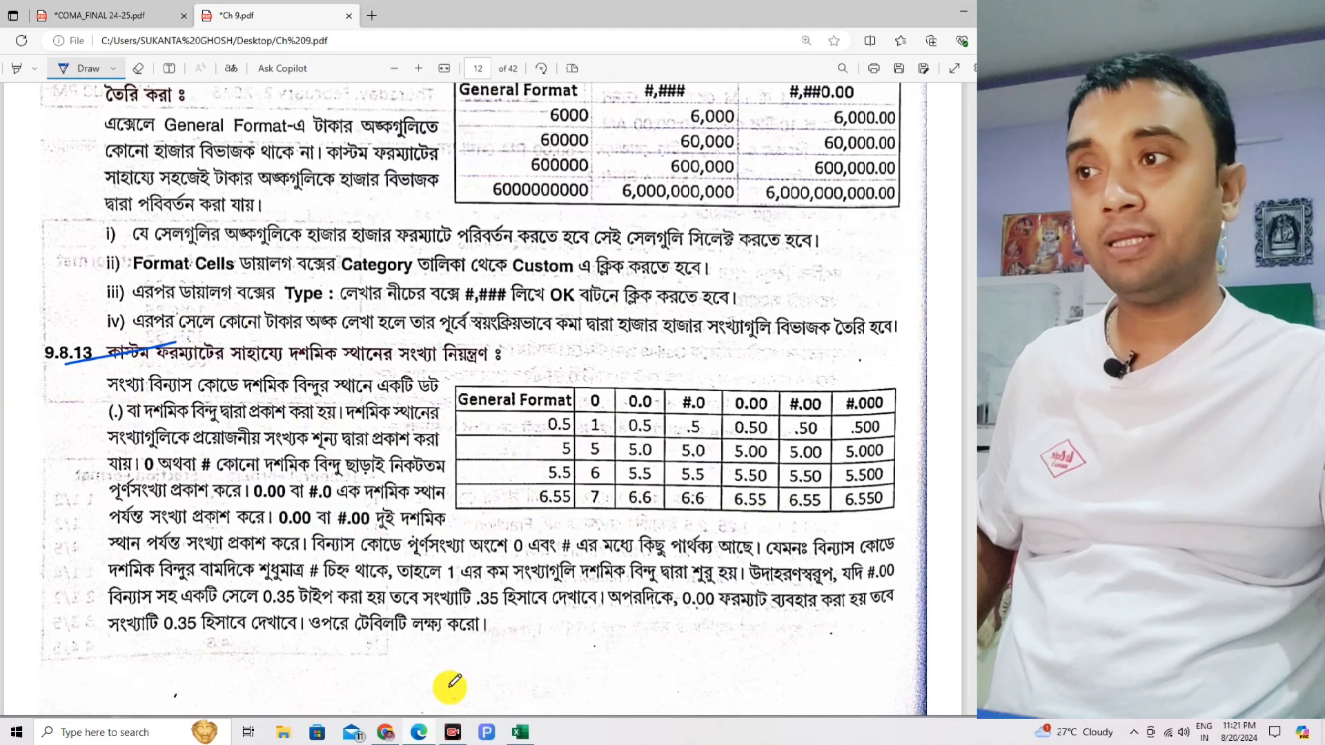
Return to Excel and view the Custom format codes for cell B12 in Format Cells without changing anything
click(531, 731)
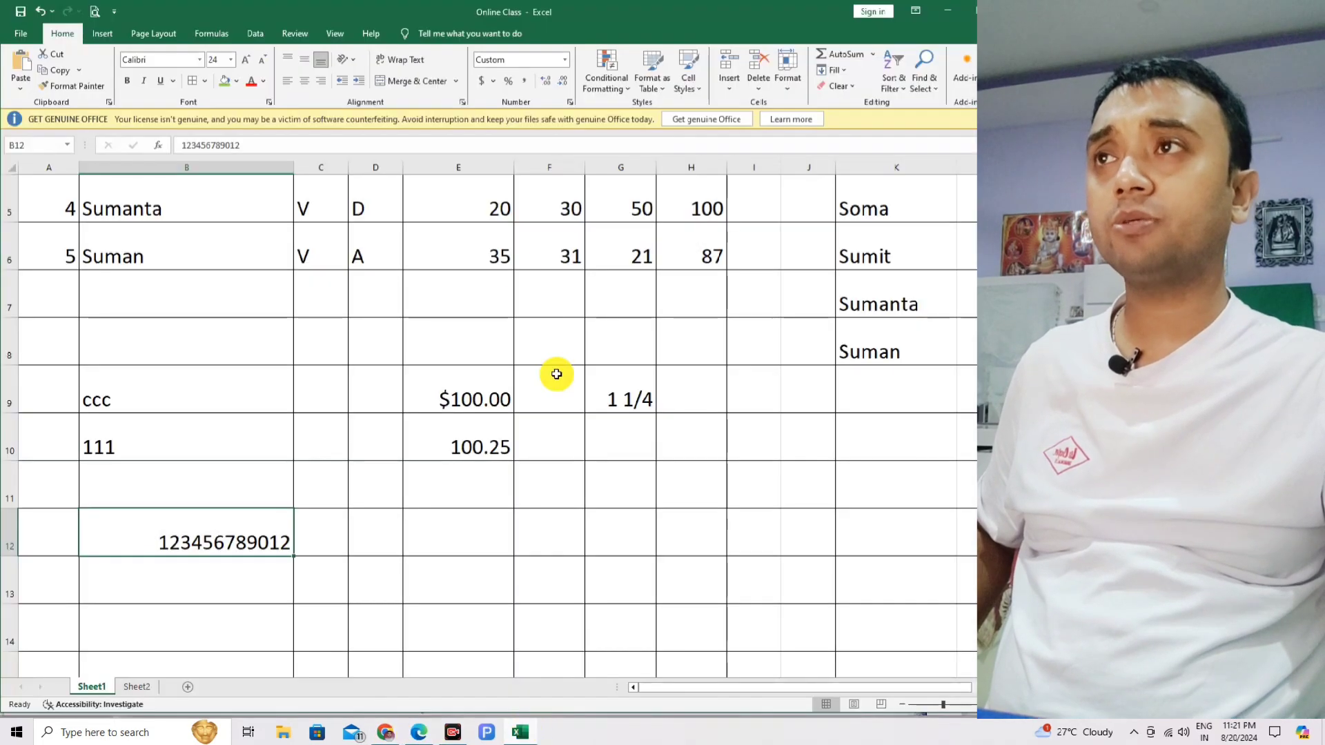
click(569, 62)
click(532, 414)
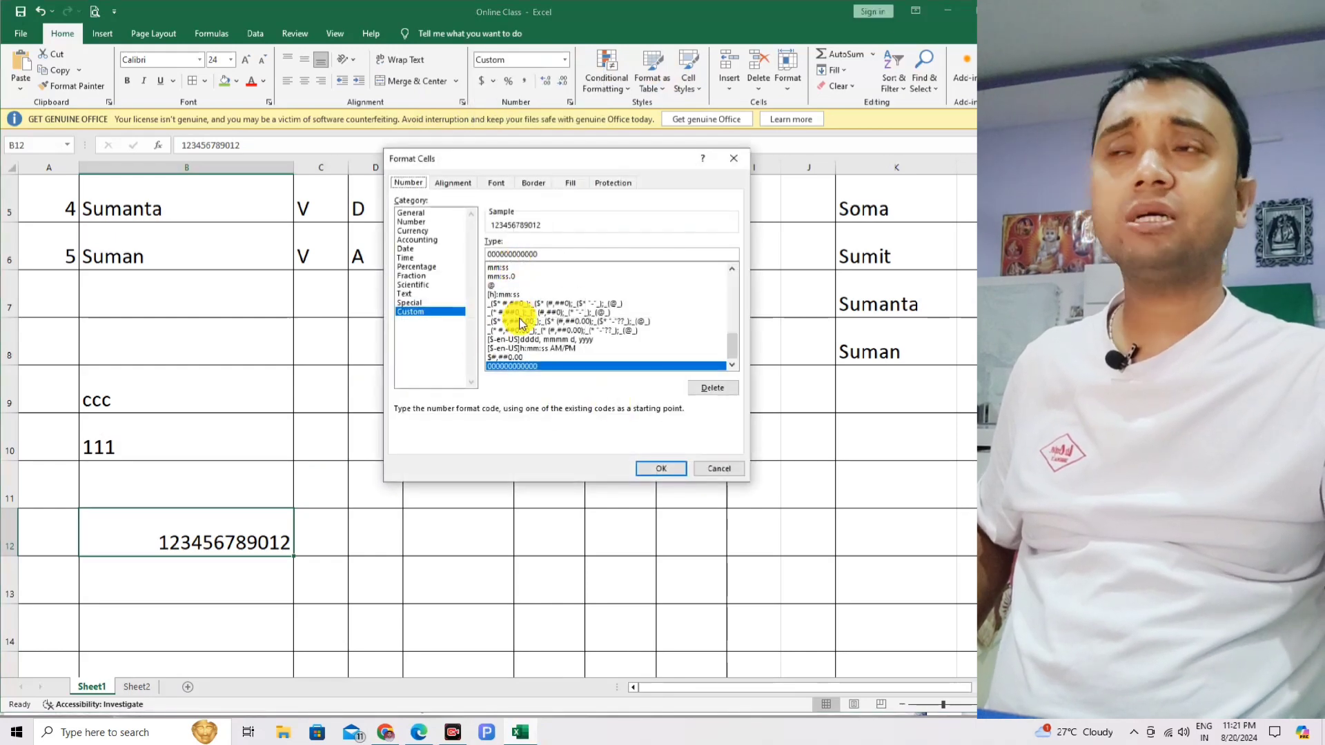
click(712, 467)
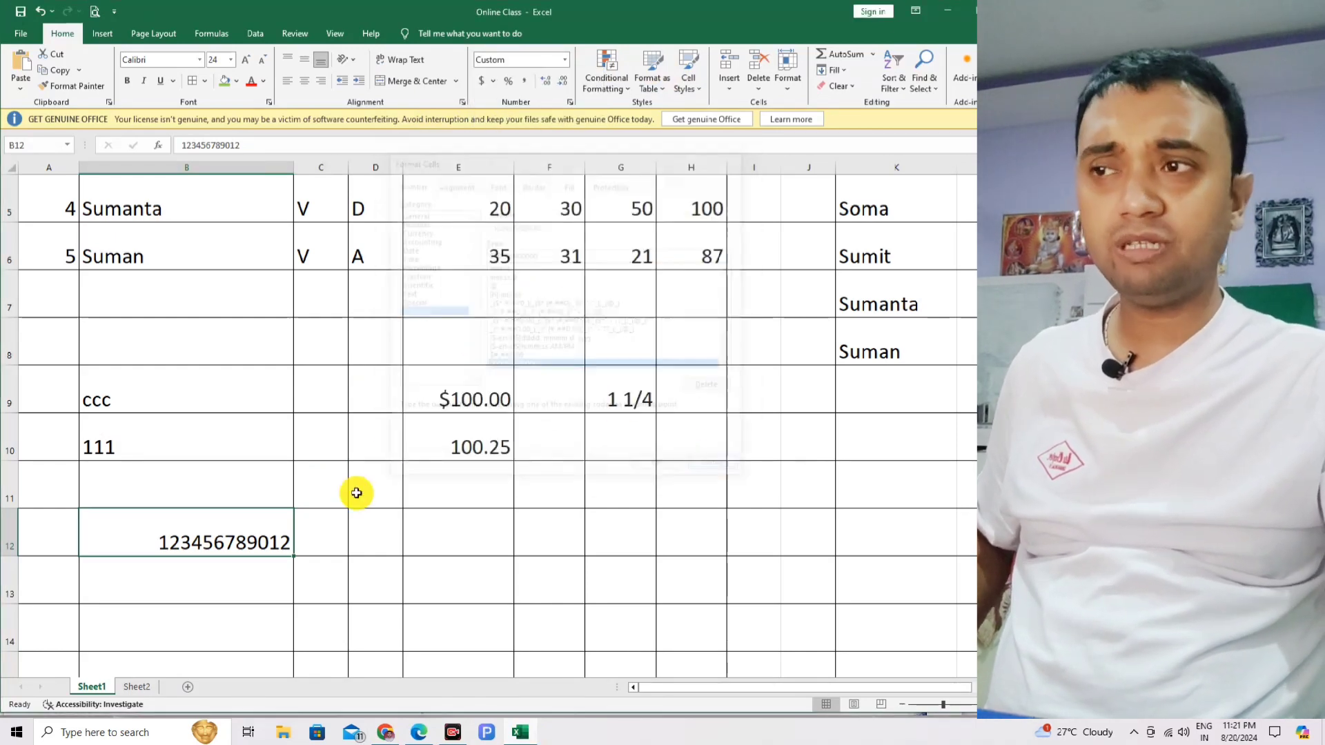
Switch to Ch 9.pdf in Edge and circle section number 9.9 beside the Alignment Tab heading on page 13
click(416, 732)
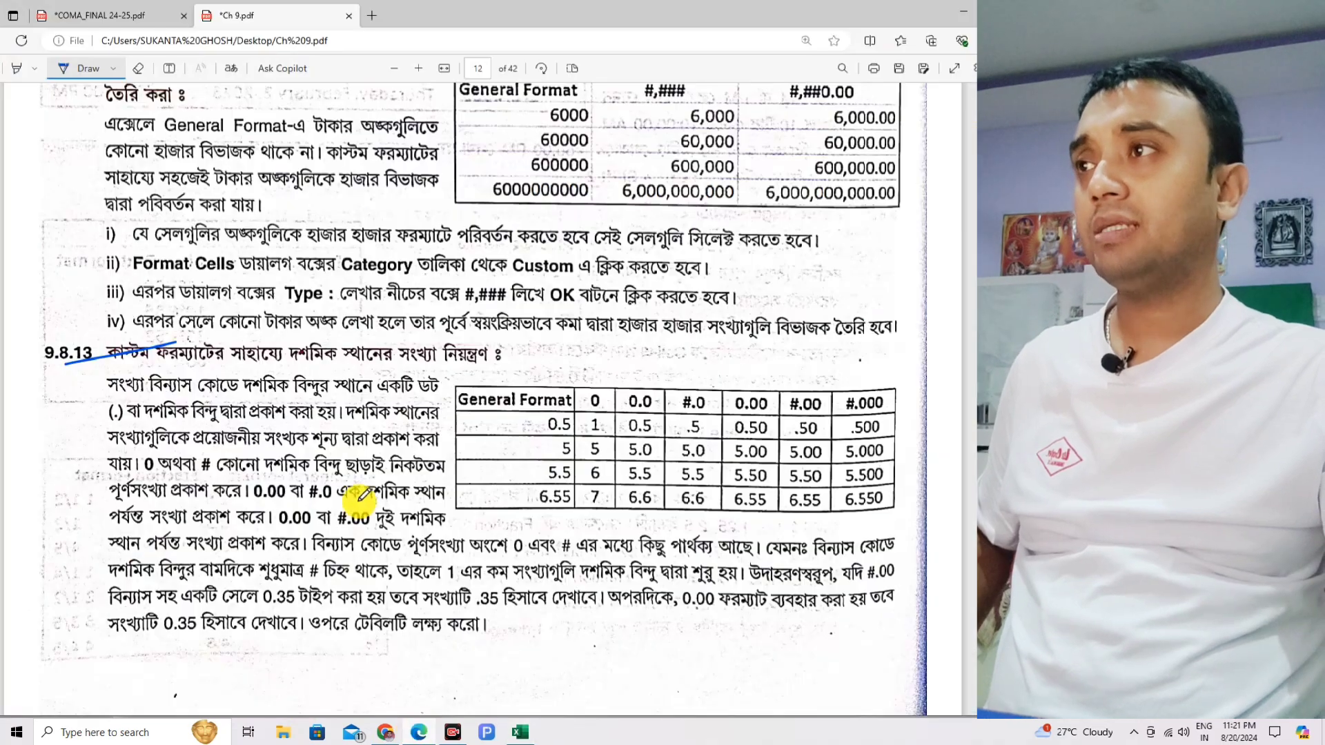
scroll(349, 508, down, 10)
scroll(368, 469, down, 1)
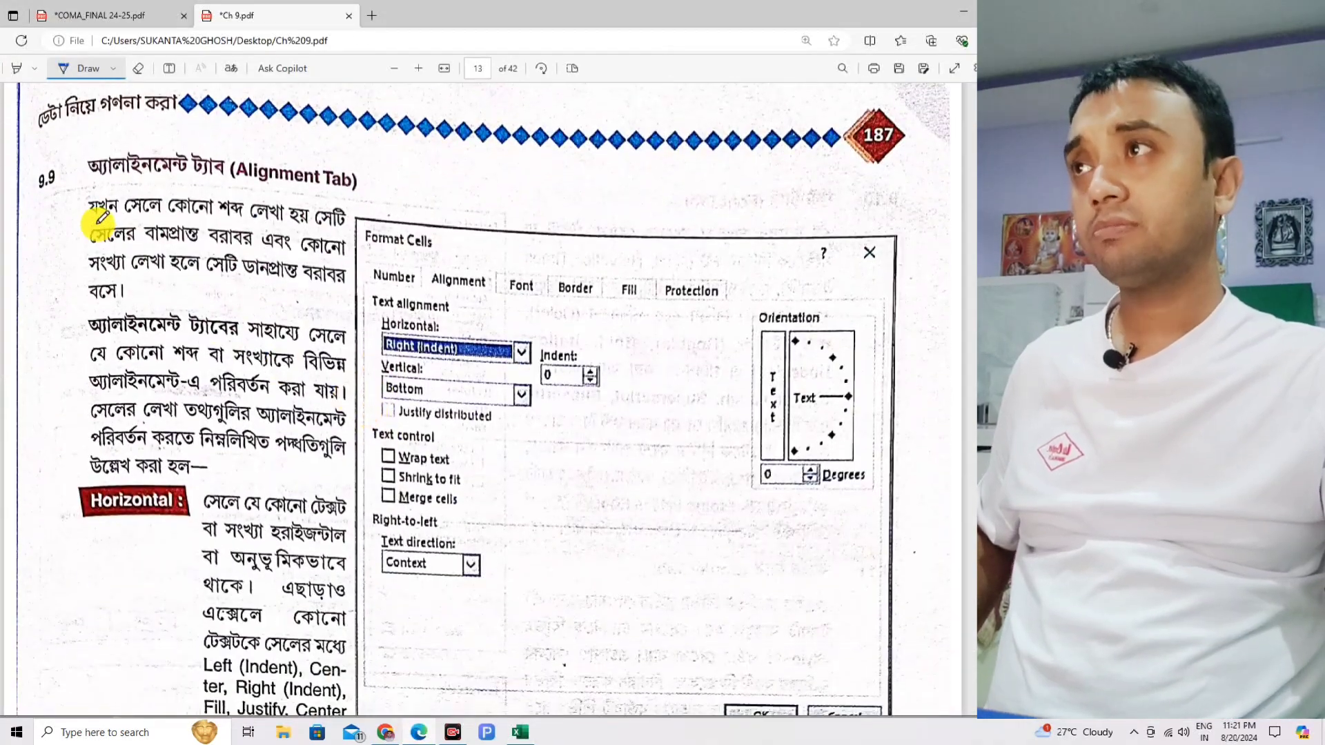
drag(46, 178, 79, 171)
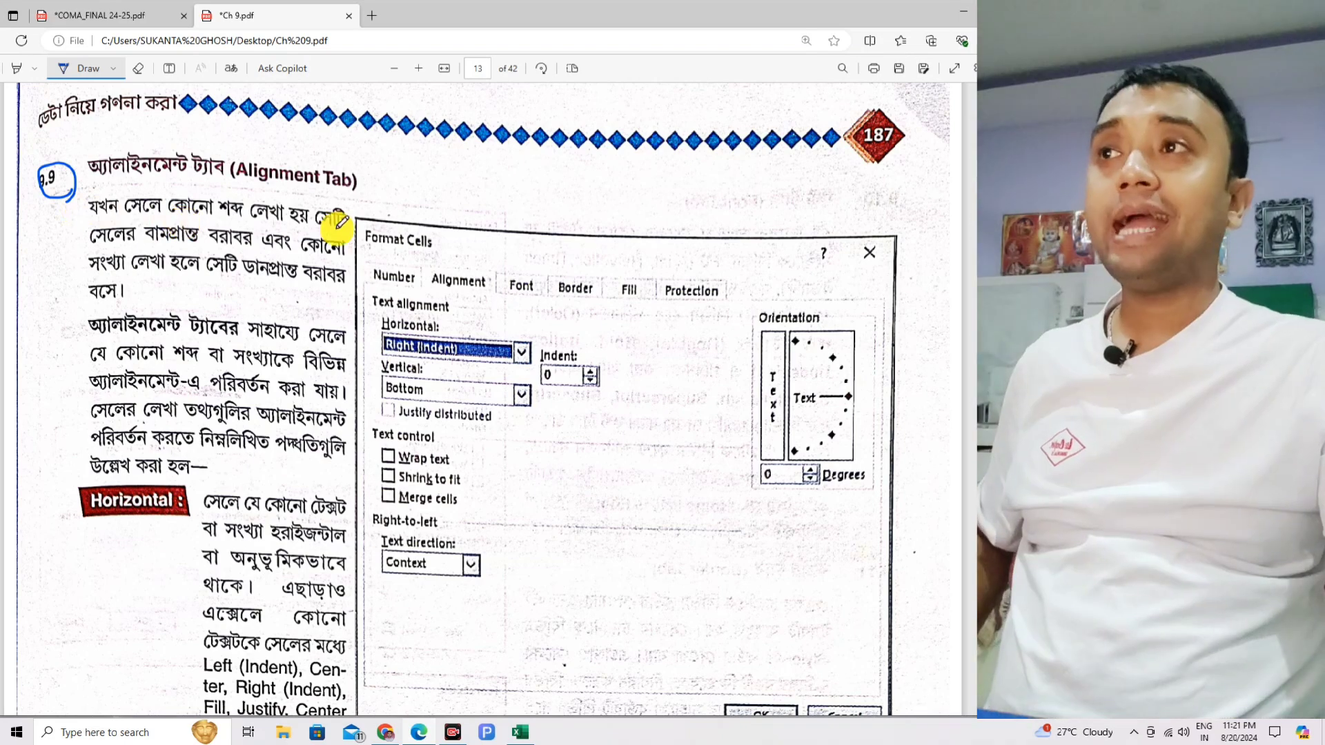
Circle the Horizontal and Vertical labels in the Alignment Tab section of the PDF
scroll(280, 241, down, 1)
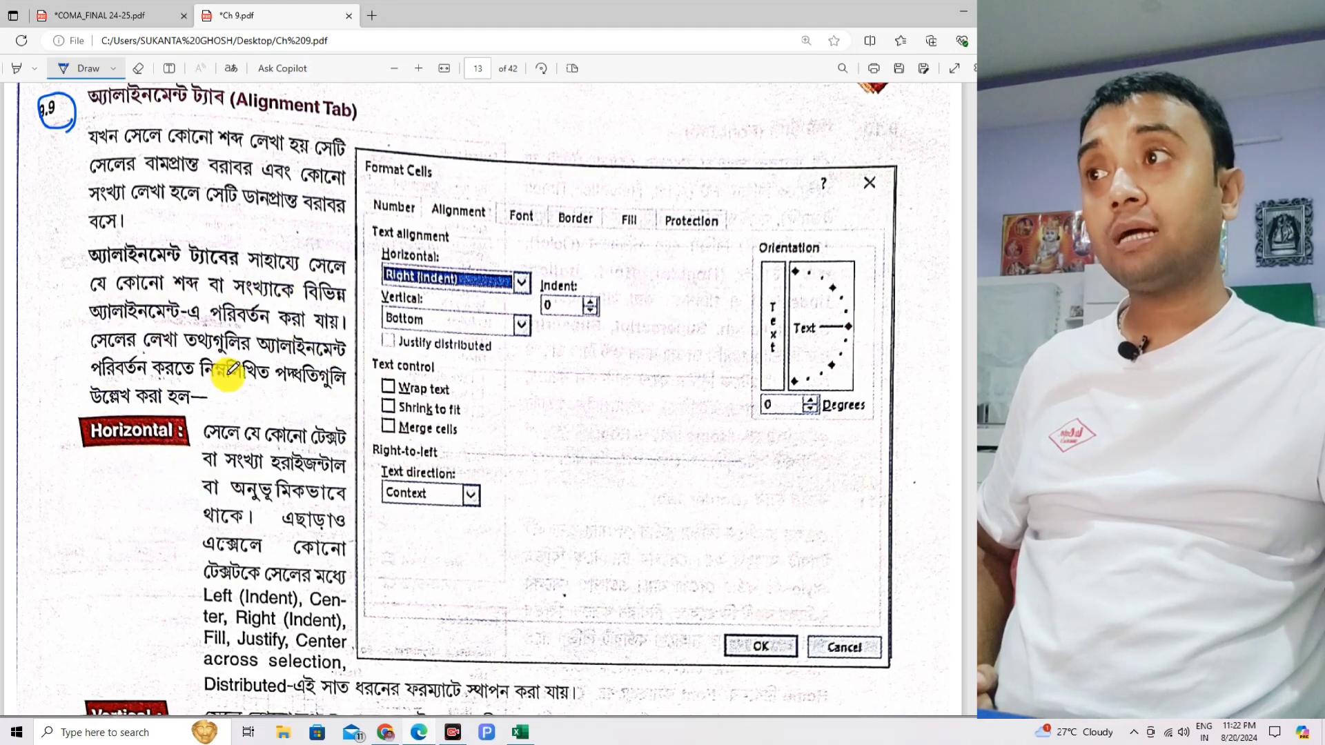
scroll(207, 383, down, 2)
mouse_move(190, 330)
mouse_down()
mouse_move(76, 339)
mouse_move(220, 252)
mouse_move(176, 366)
mouse_up()
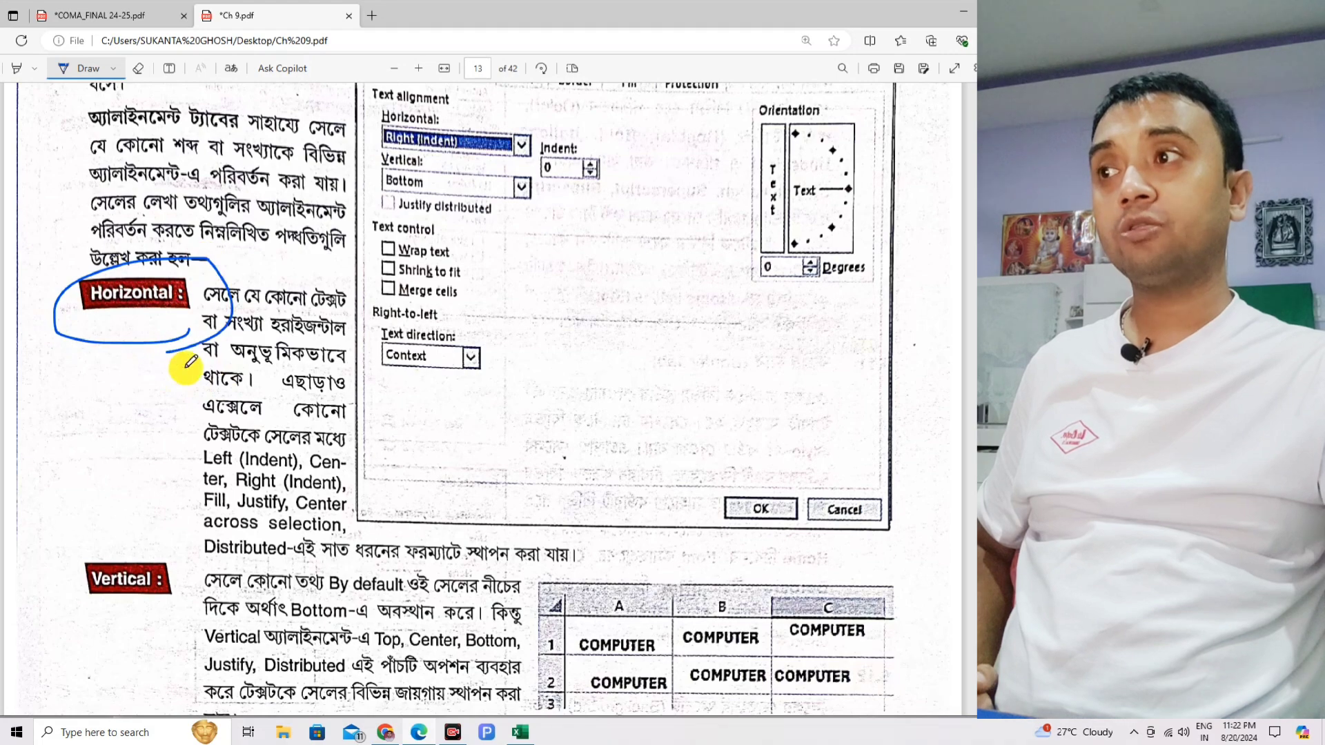
scroll(176, 365, down, 3)
drag(160, 412, 51, 393)
drag(168, 326, 125, 418)
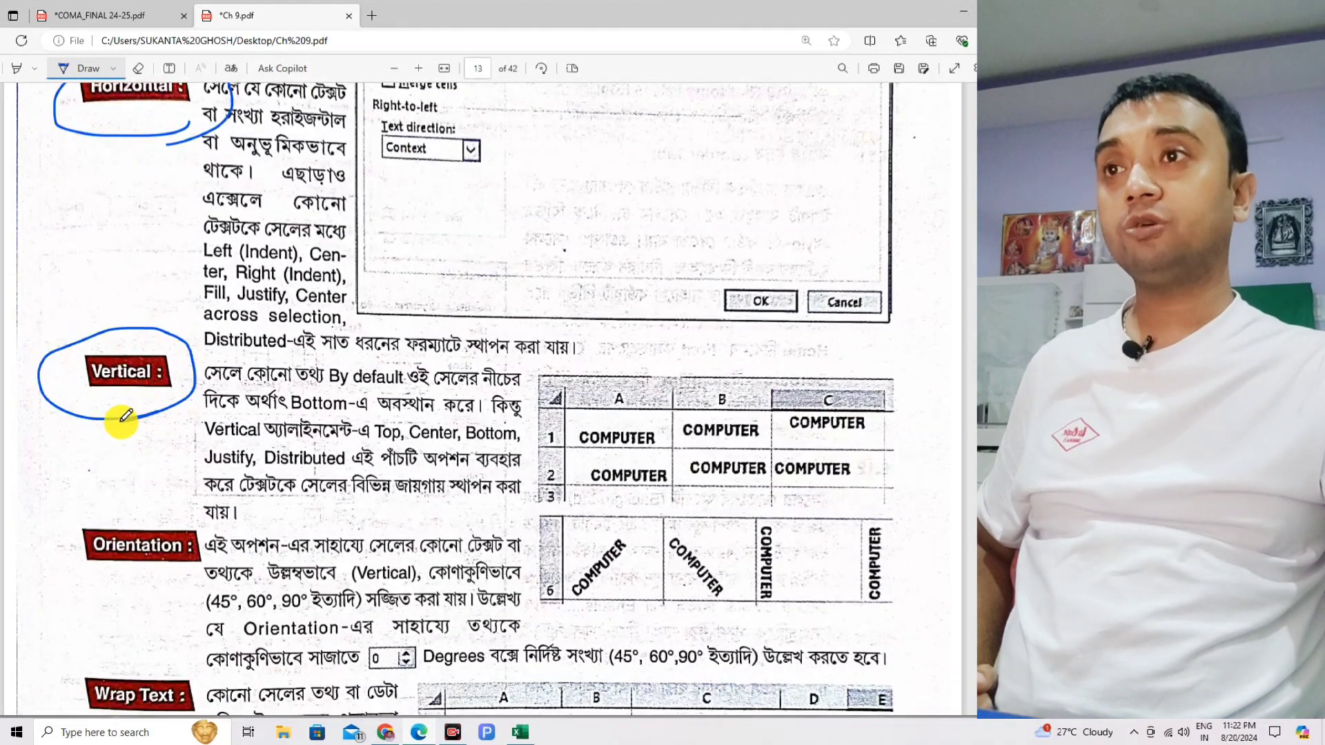
Review the Horizontal and Vertical descriptions and mark the row 1 COMPUTER samples in the vertical alignment example with slanted strokes
scroll(207, 387, up, 3)
scroll(710, 576, down, 2)
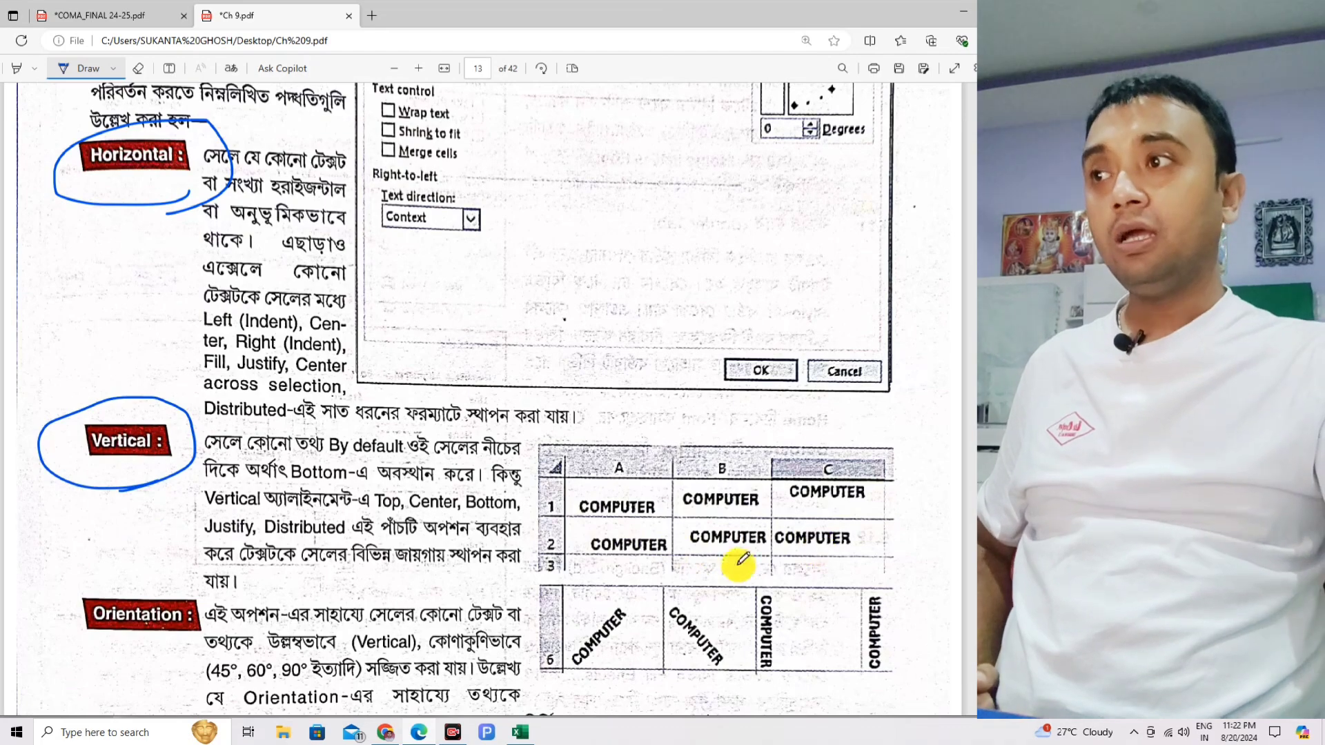
scroll(823, 545, down, 1)
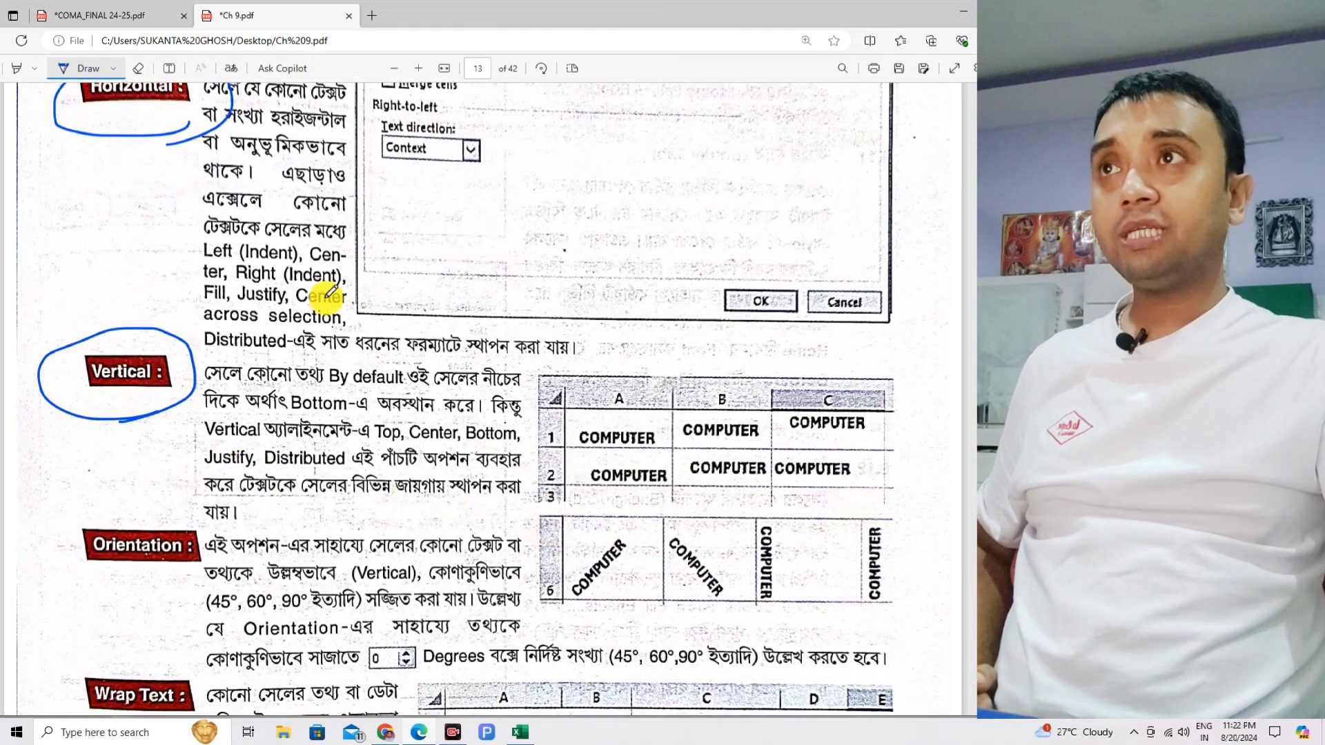
scroll(552, 339, up, 2)
scroll(634, 433, down, 2)
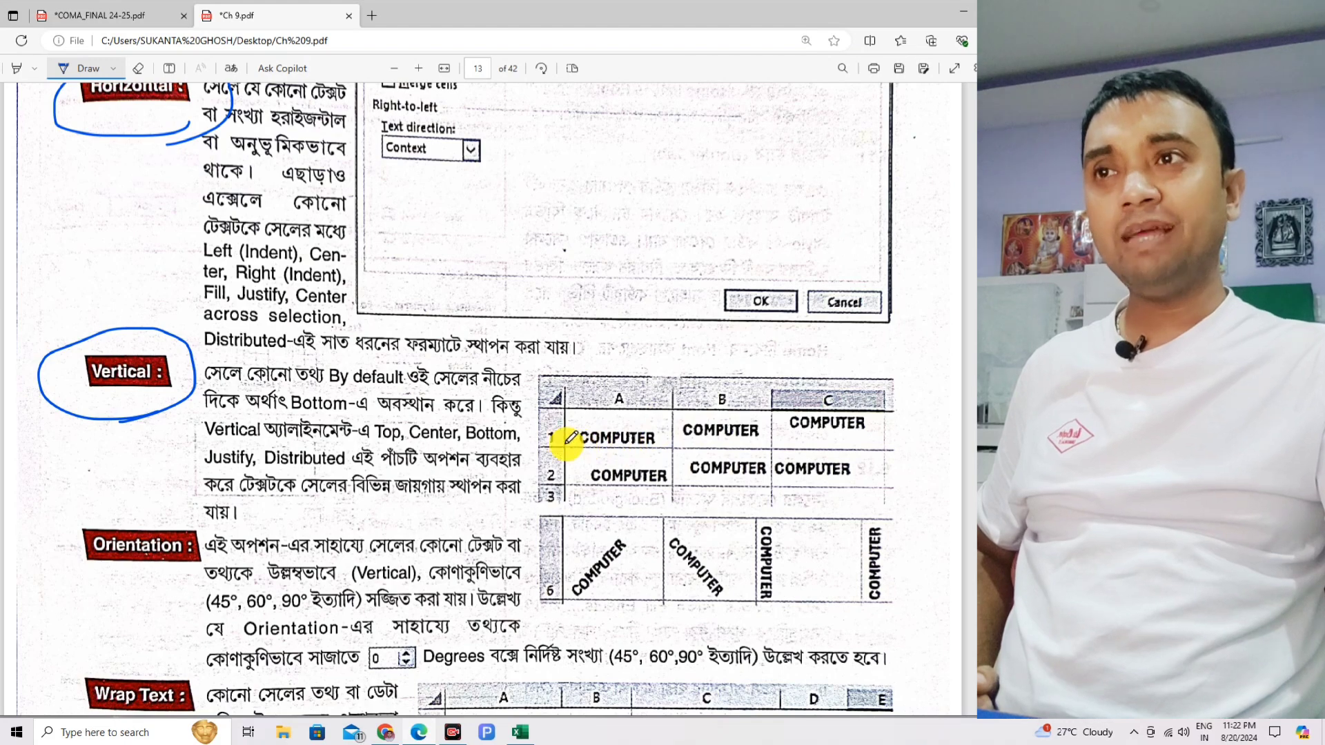
drag(699, 415, 854, 394)
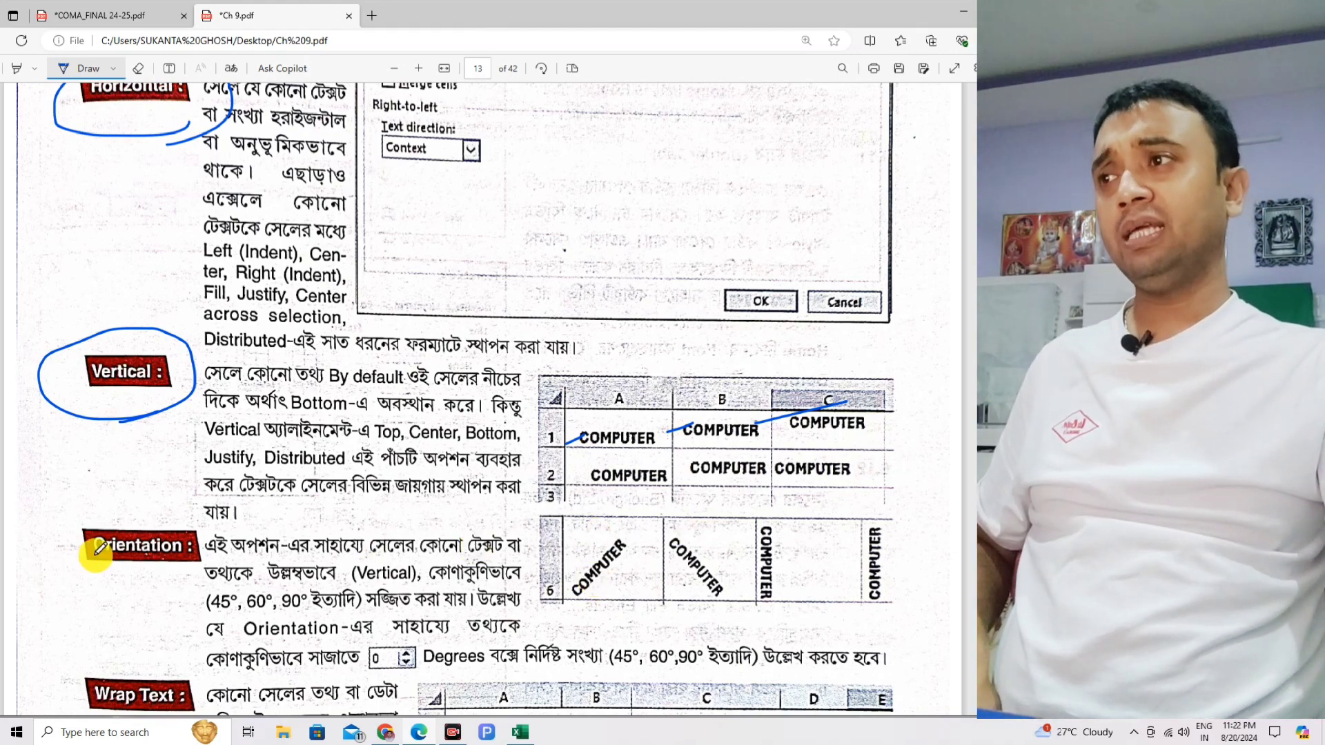
Circle the Orientation label in the Alignment Tab section of the PDF and review its rotated text examples
mouse_move(55, 550)
mouse_down()
mouse_move(138, 521)
mouse_move(200, 562)
mouse_move(54, 548)
mouse_up()
scroll(351, 502, down, 3)
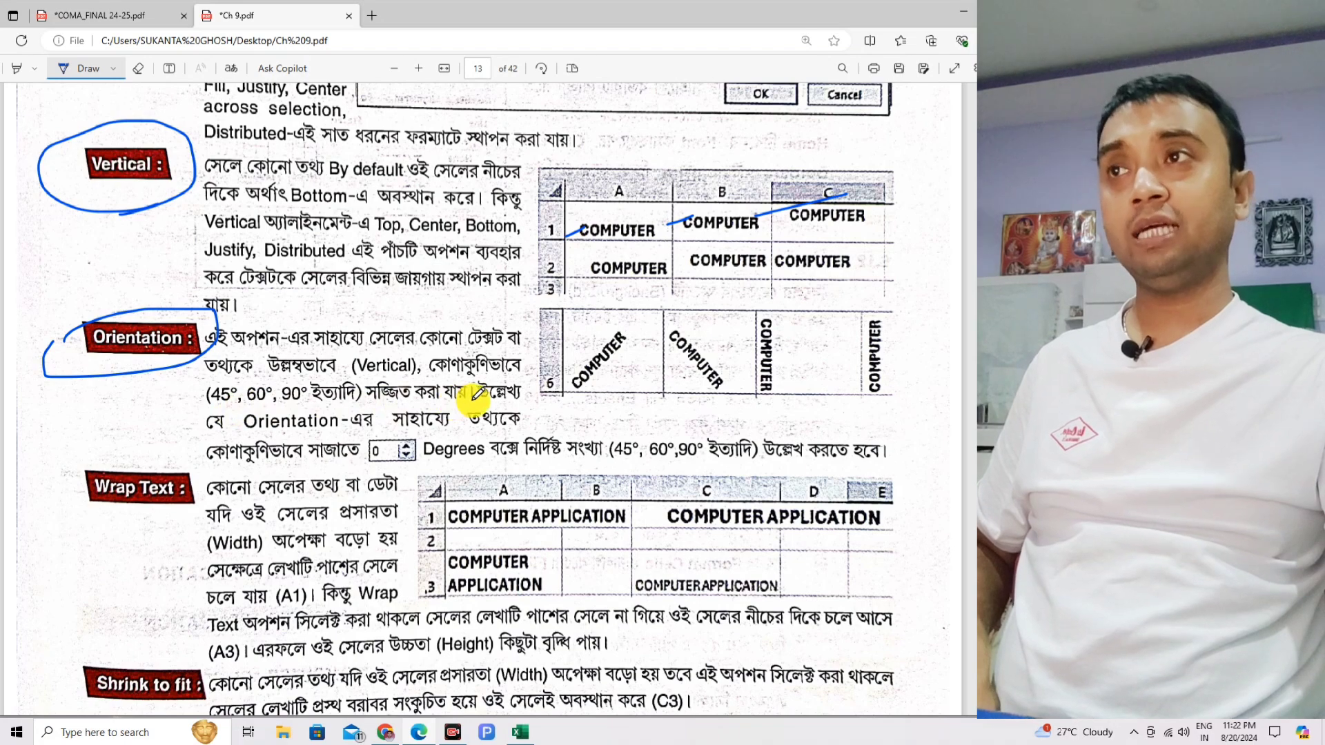
scroll(486, 400, up, 1)
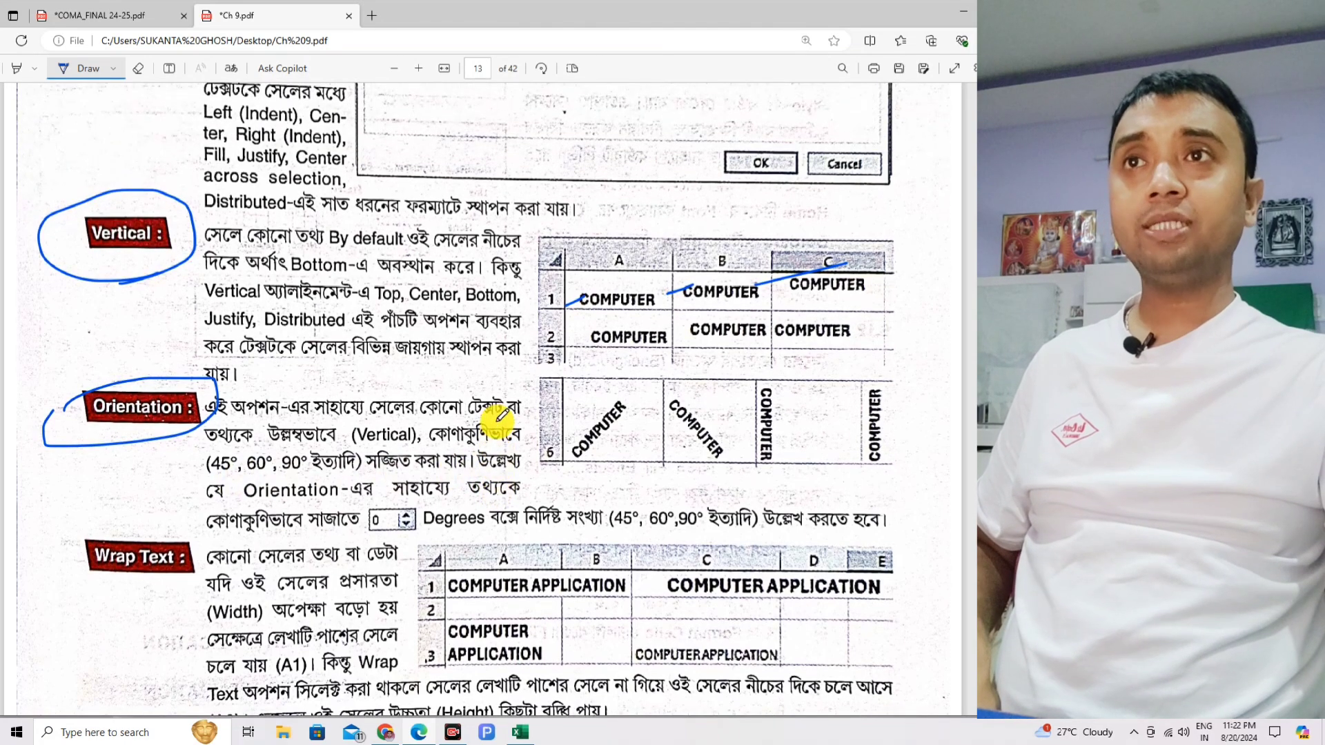
drag(197, 399, 564, 395)
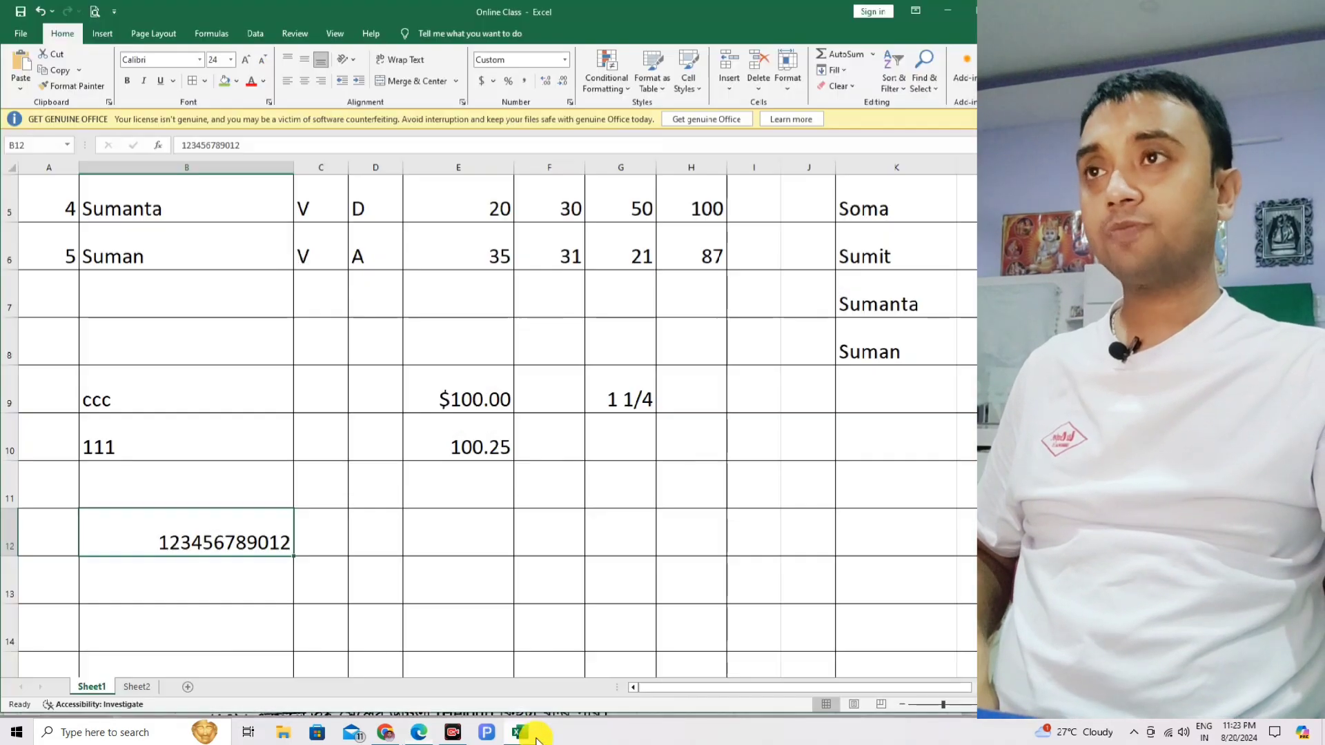
Switch to Excel, make row 12 taller, and demonstrate top, middle and bottom alignment on cell B12, ending with bottom
click(520, 733)
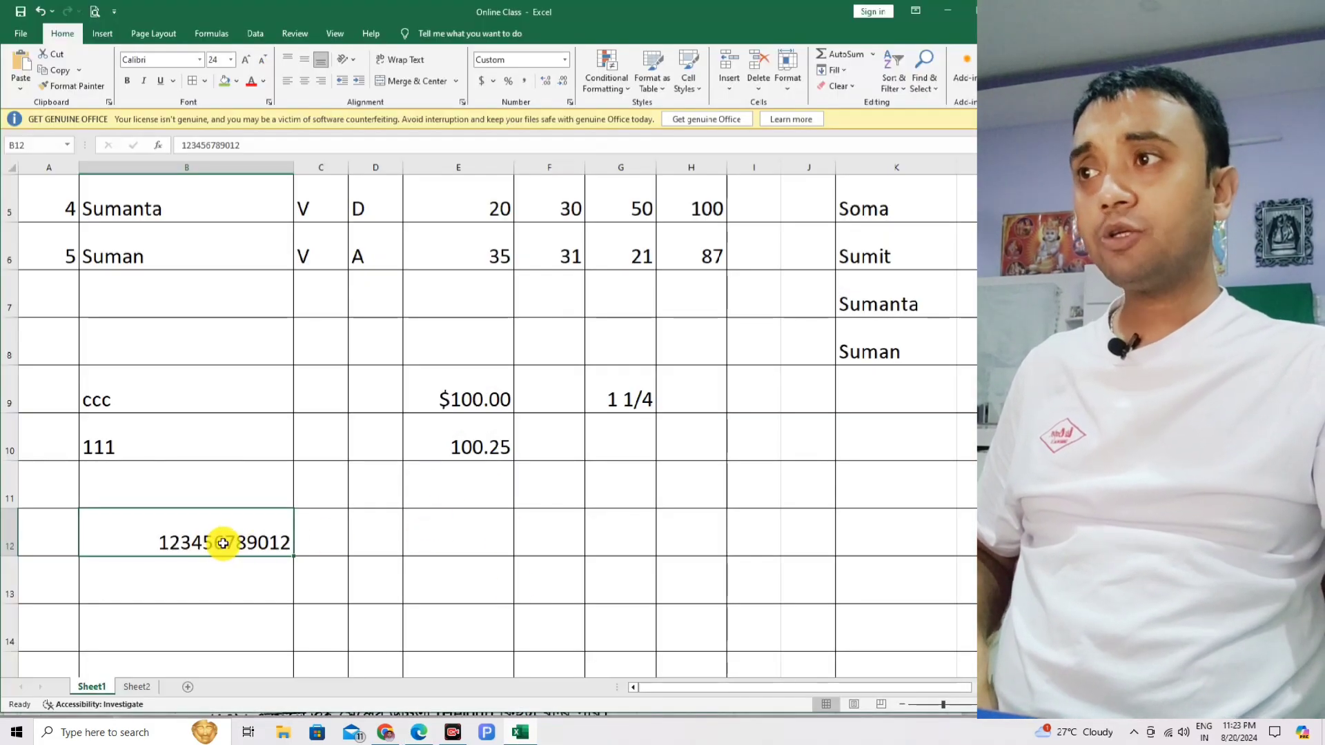
drag(6, 557, 59, 587)
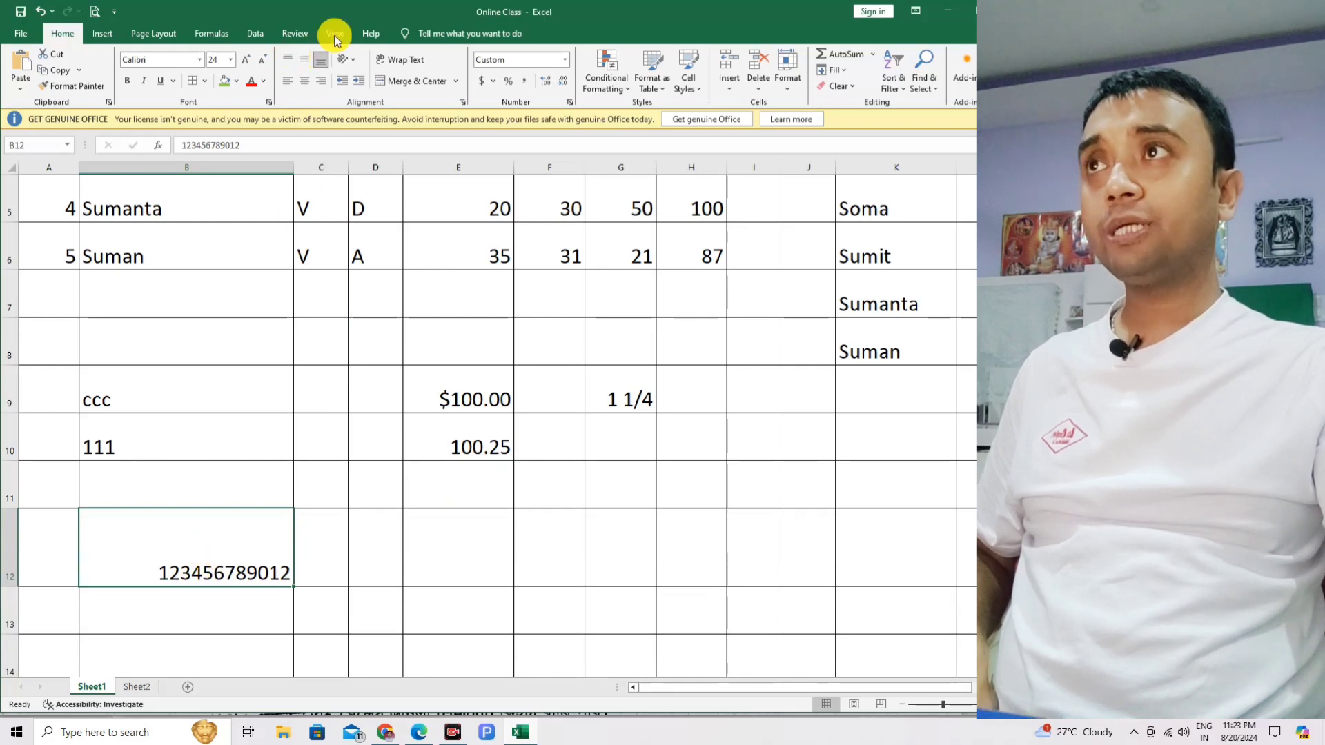
click(288, 63)
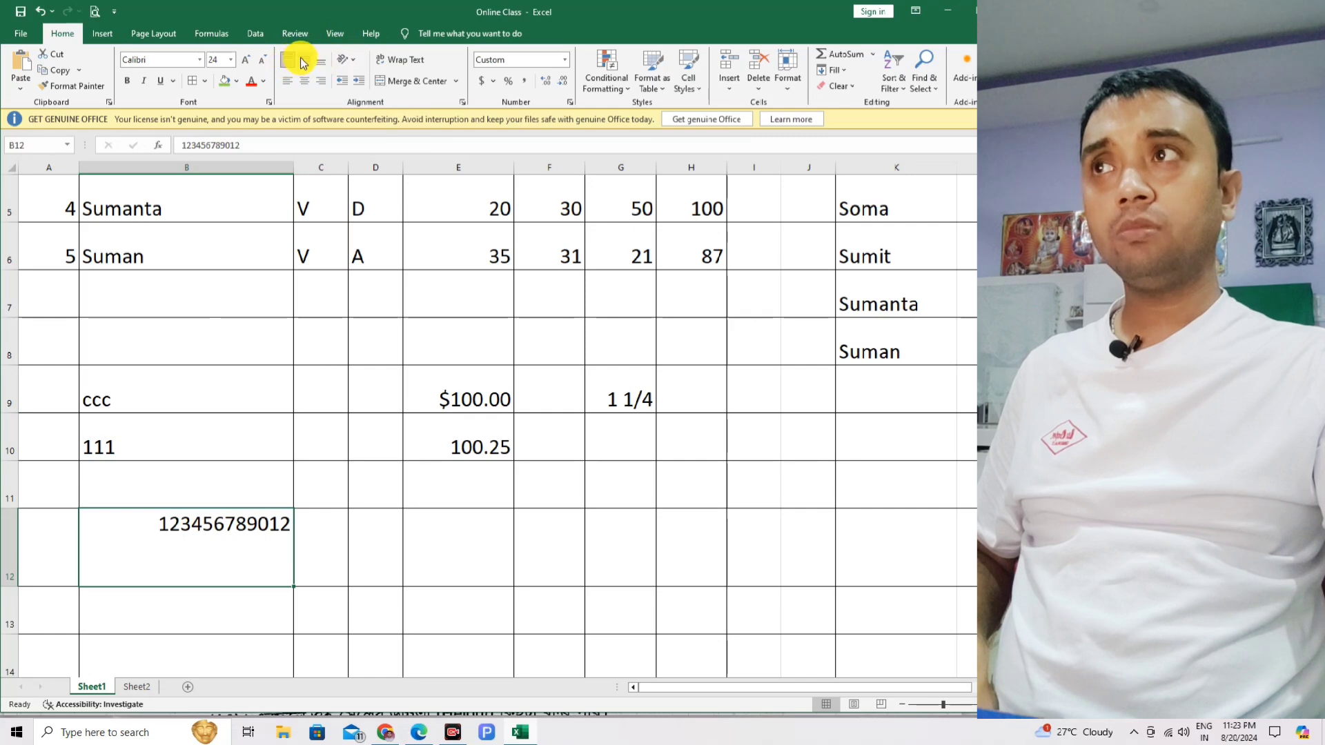
click(304, 62)
click(321, 61)
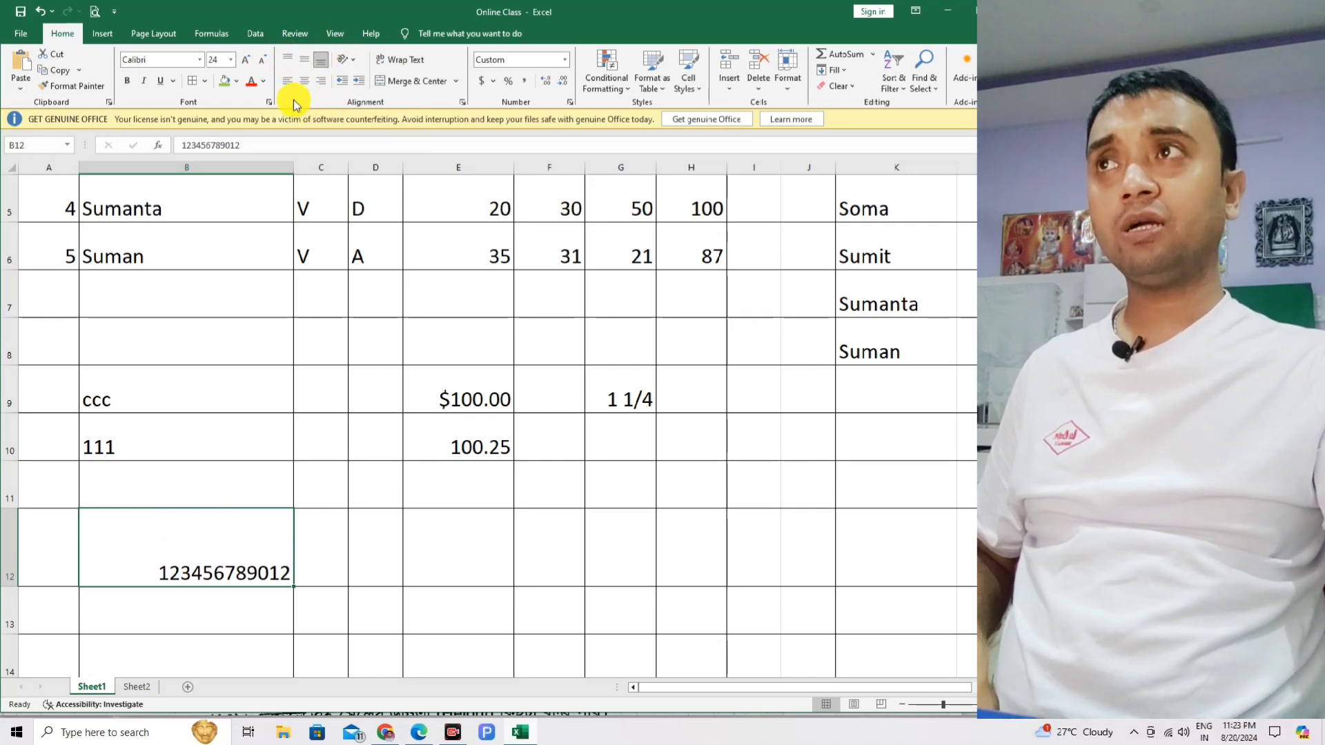
Demonstrate left, center and right alignment on cell B12, ending with right
click(288, 81)
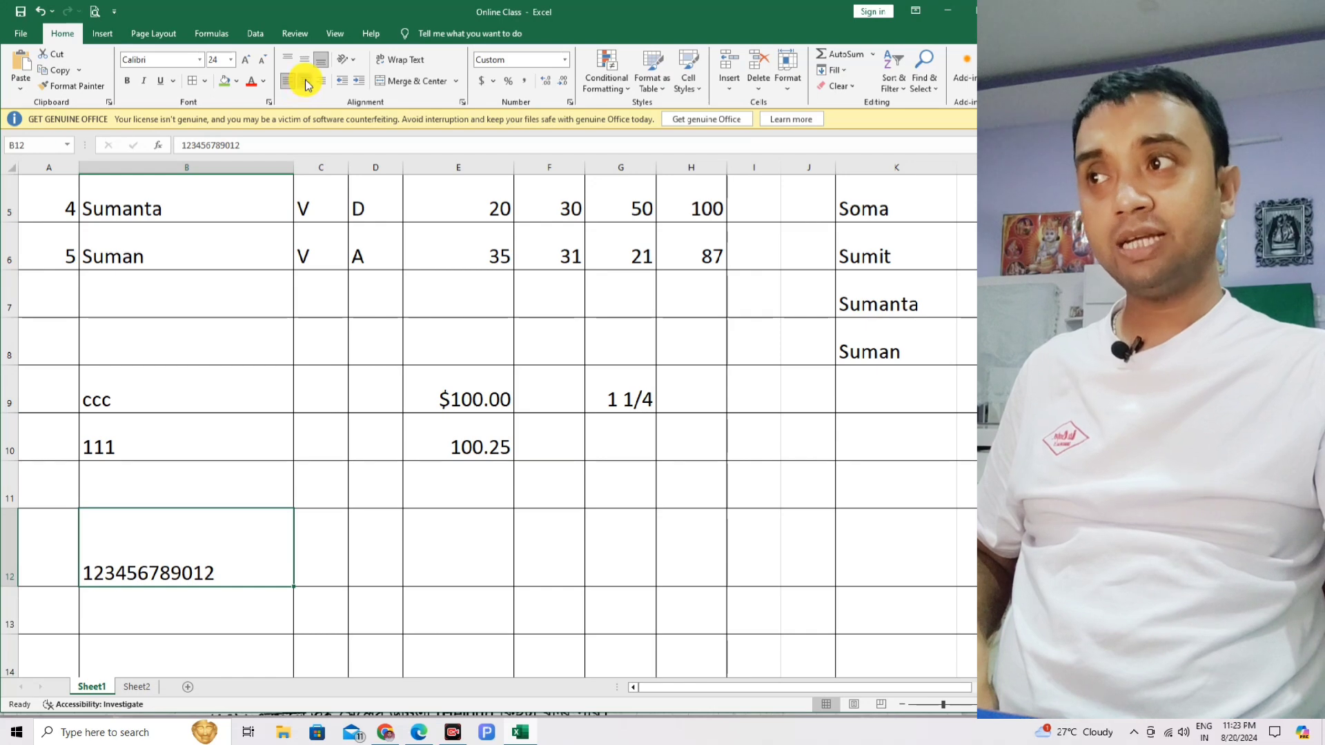
click(306, 82)
click(321, 82)
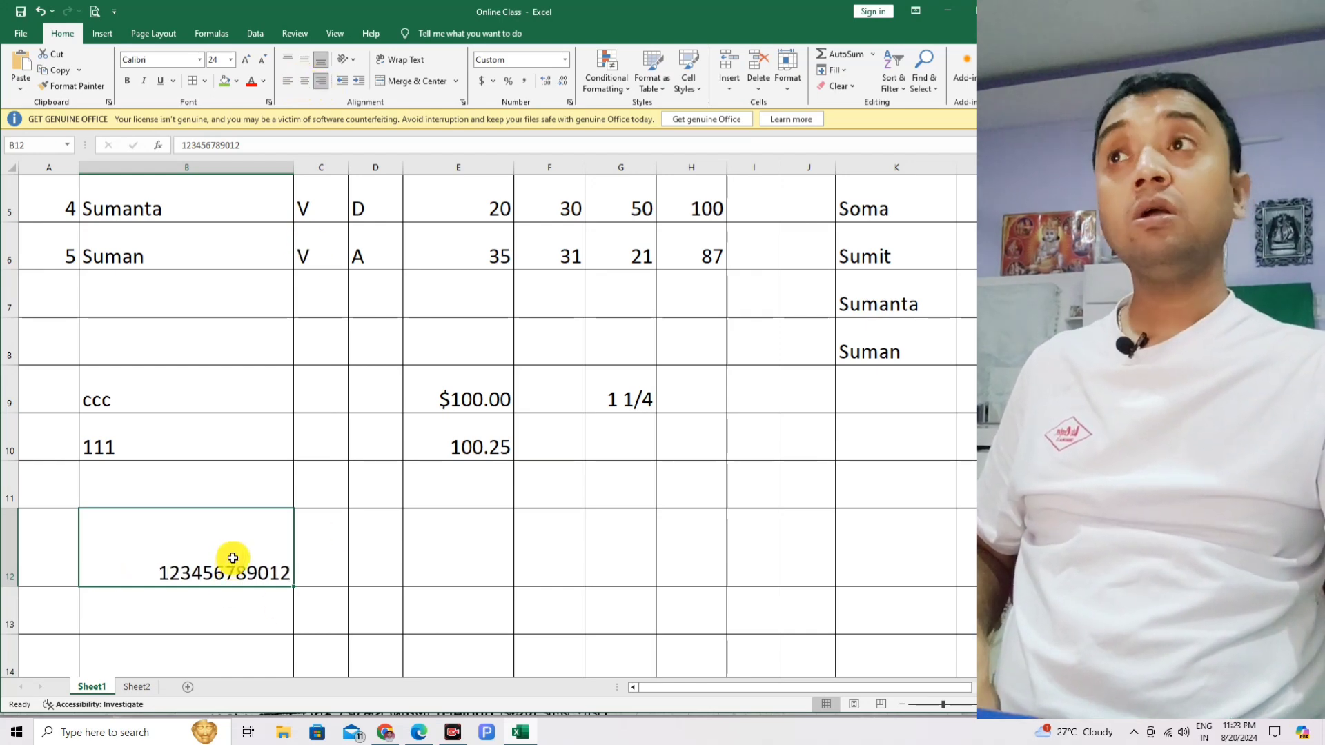
Switch to the chapter 9 PDF to check the Orientation examples and return to the workbook in Excel
click(387, 734)
click(387, 735)
click(417, 733)
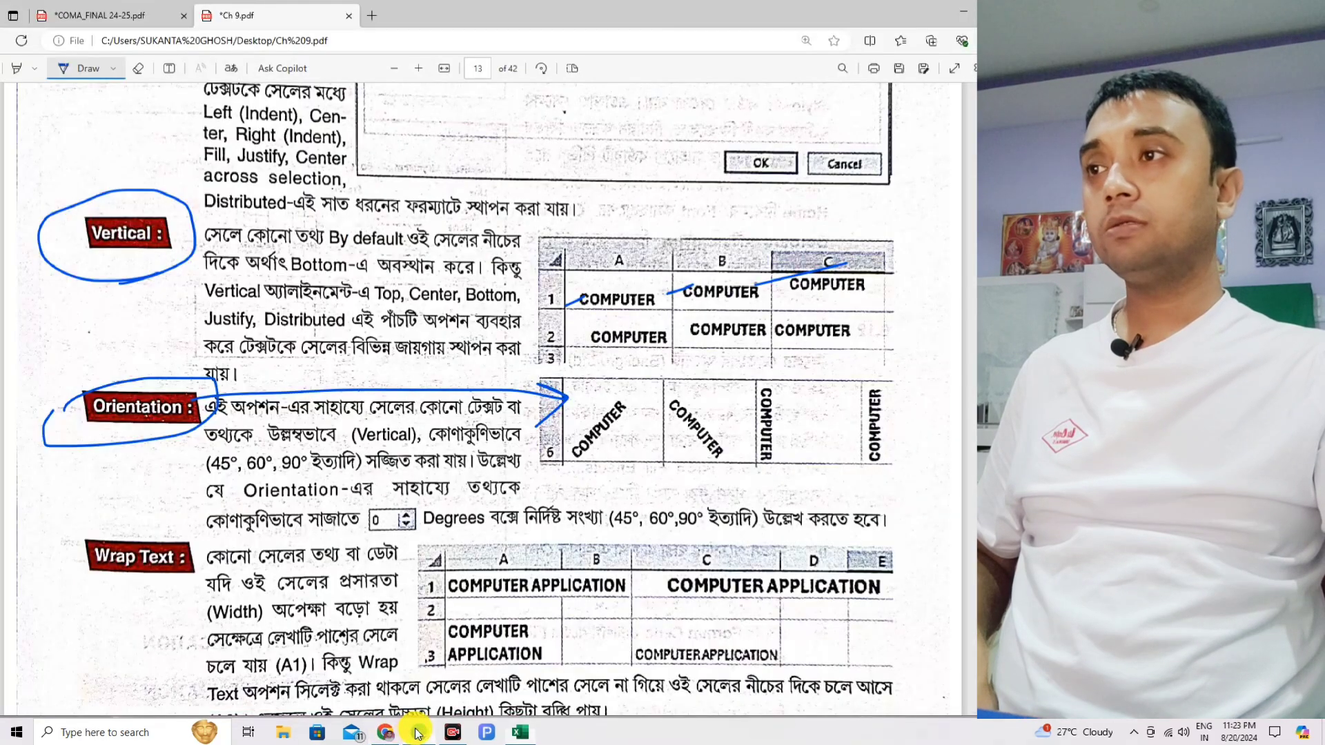
click(402, 734)
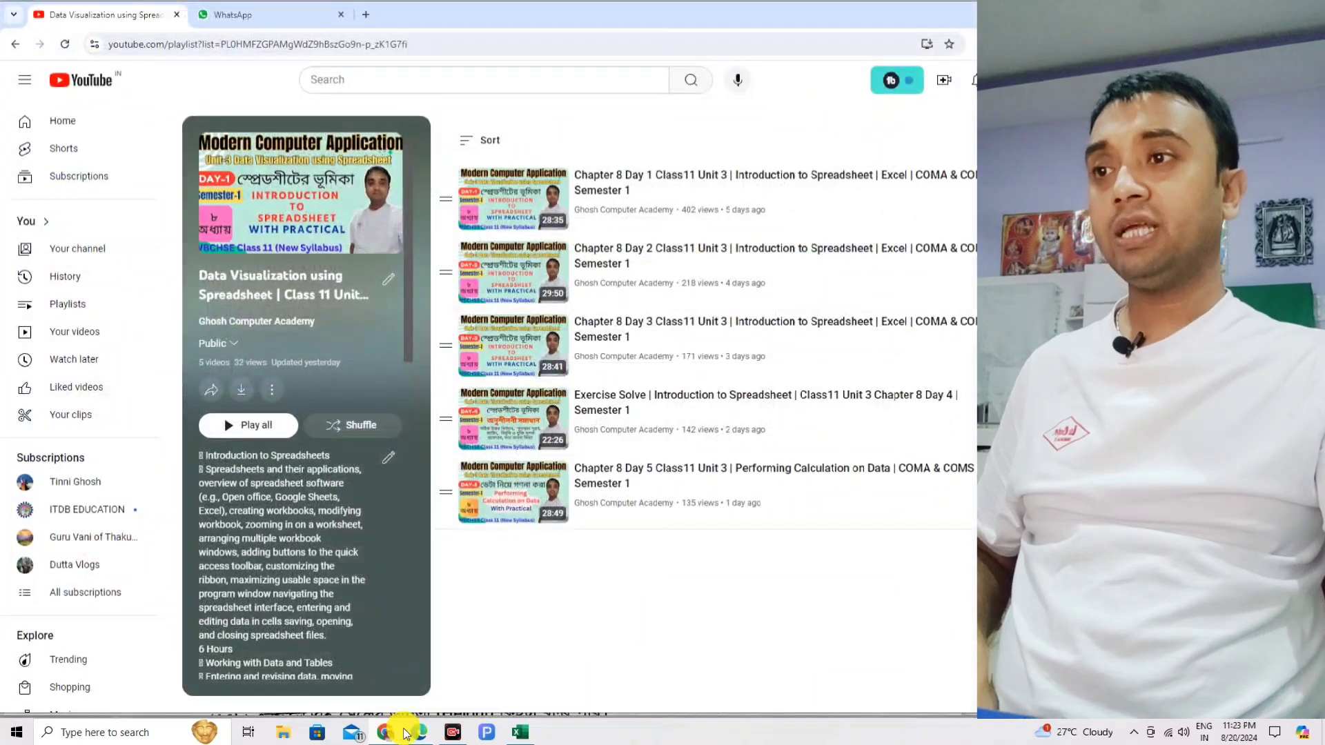
click(521, 732)
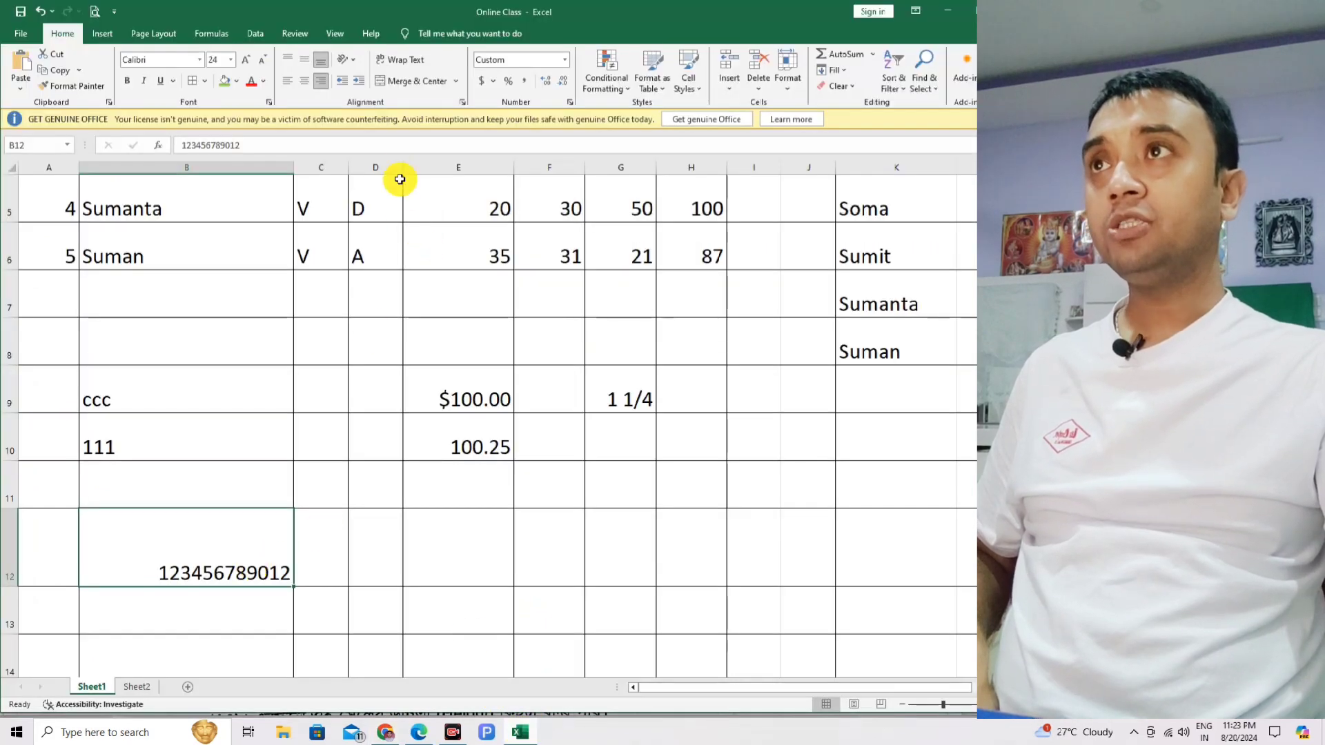
Apply Angle Counterclockwise orientation to cell B12, widening column B and making row 12 taller to fit the slanted number
click(353, 60)
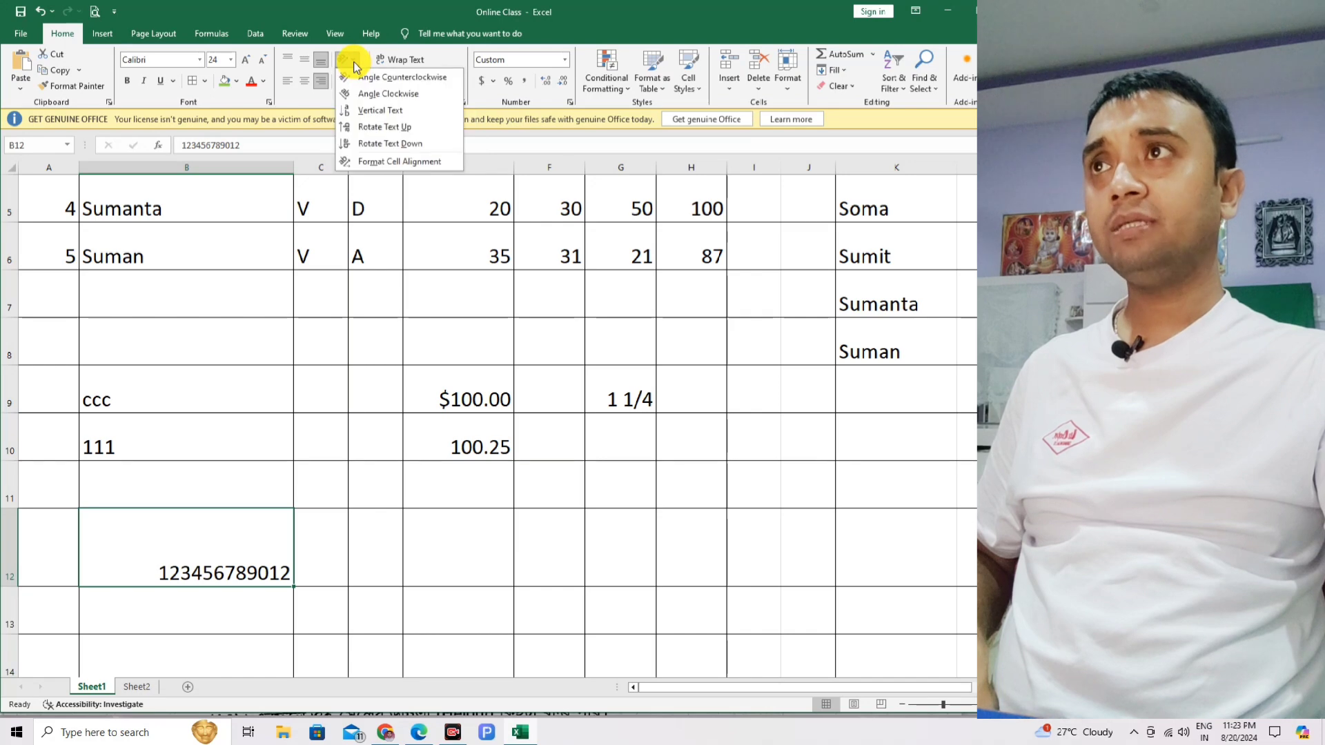
click(370, 77)
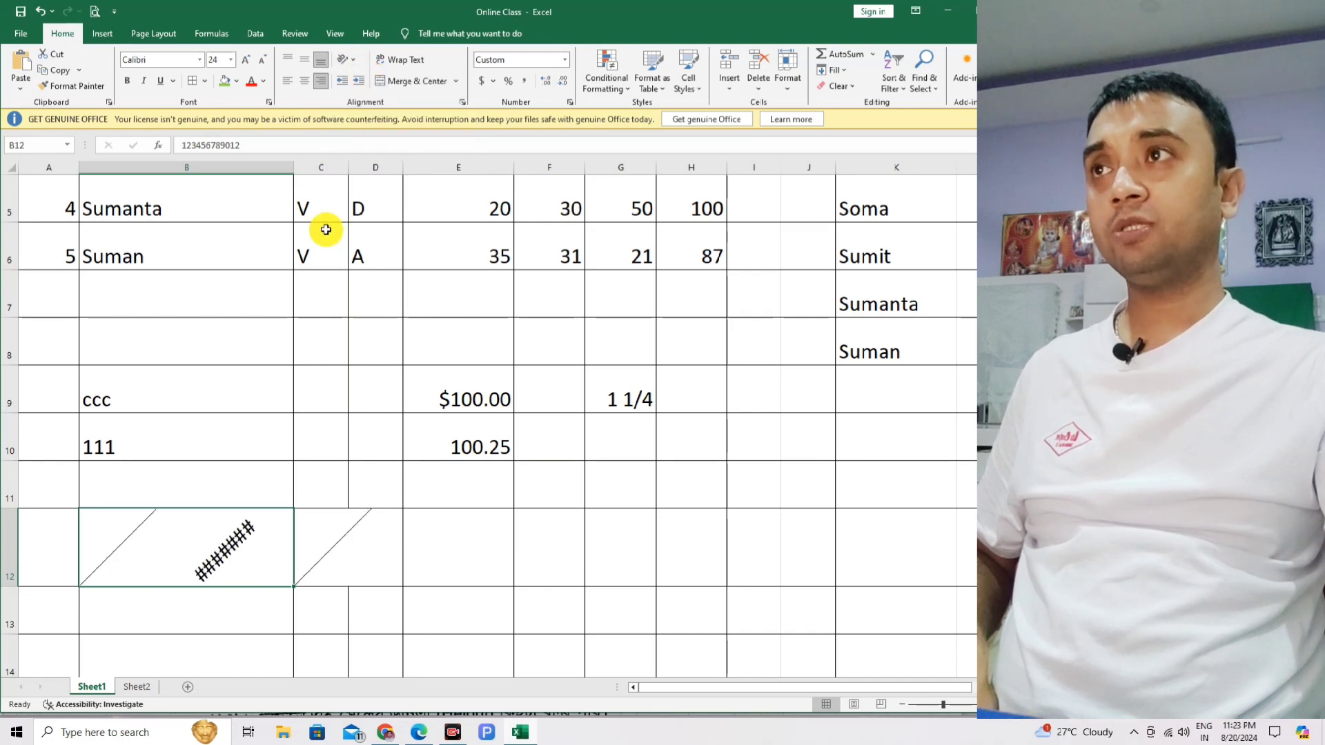
drag(295, 171, 364, 172)
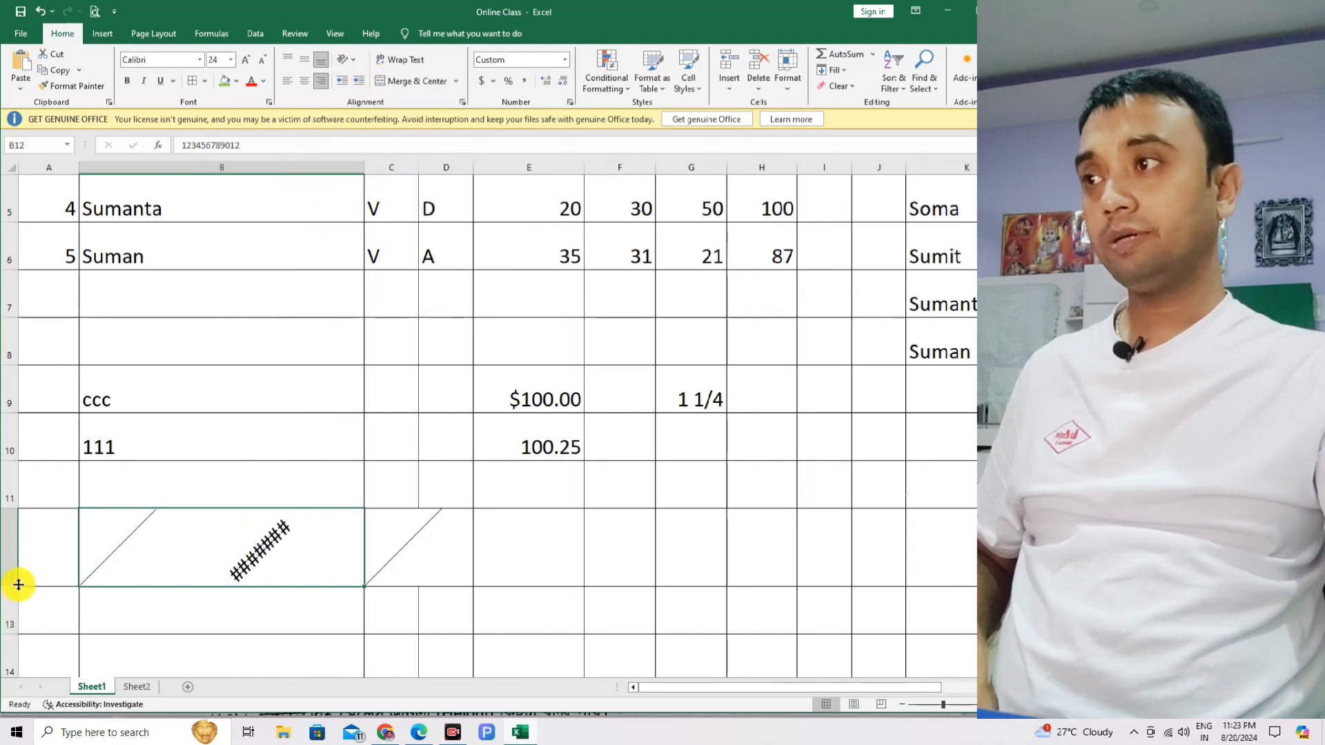
drag(3, 586, 6, 654)
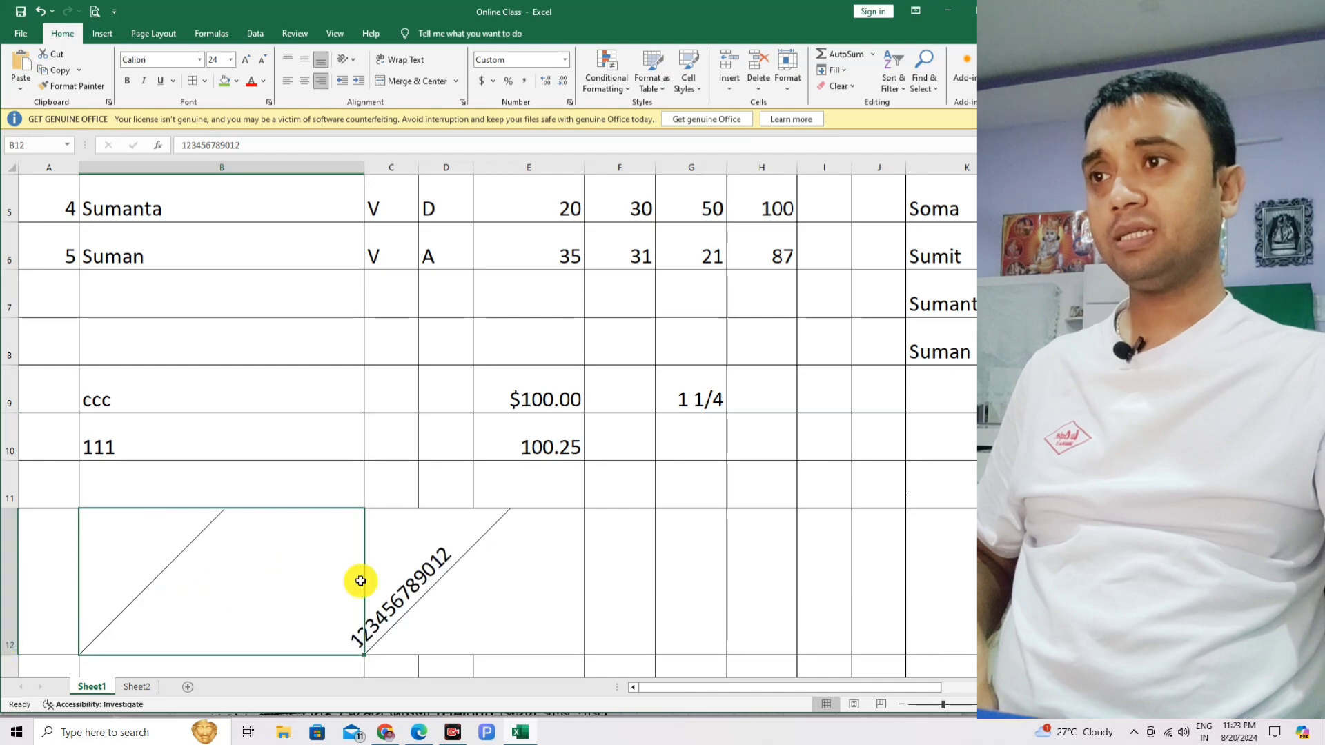
Demonstrate Vertical Text and Rotate Text Down orientation on cell B12
click(353, 59)
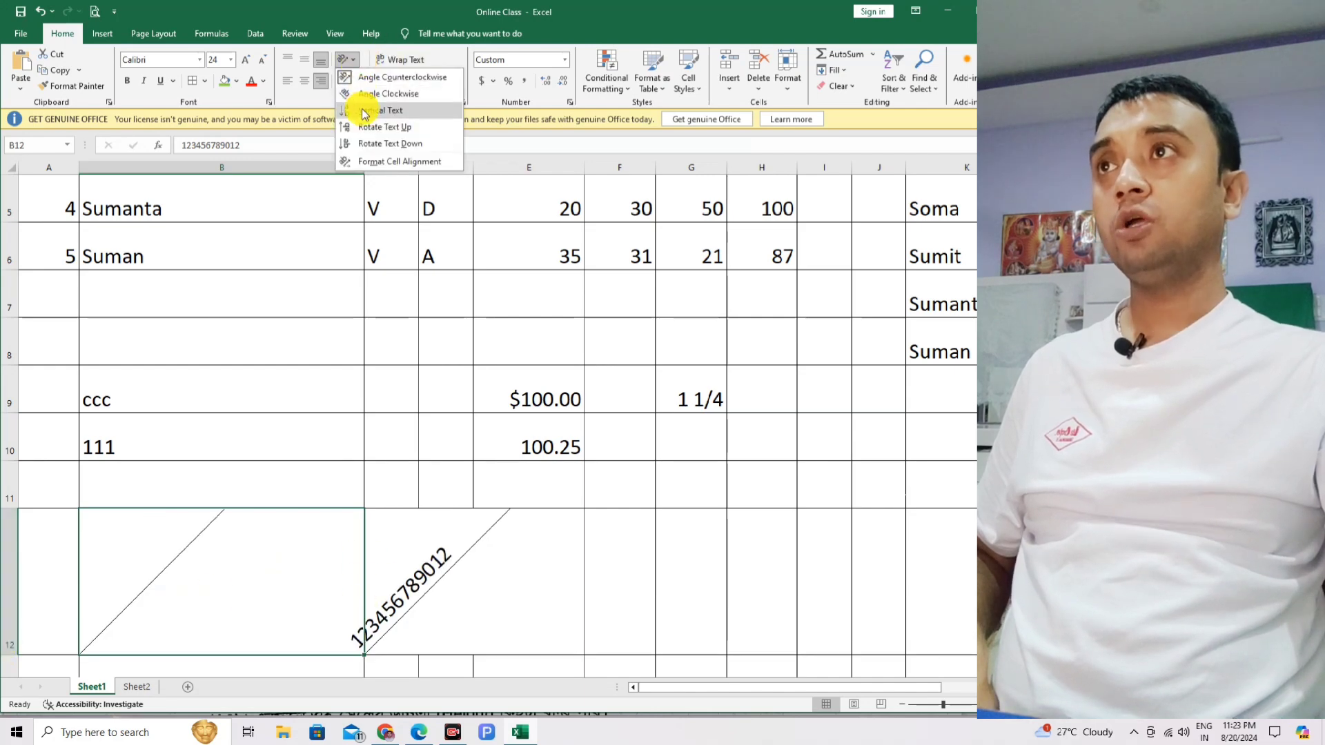
click(365, 110)
click(352, 60)
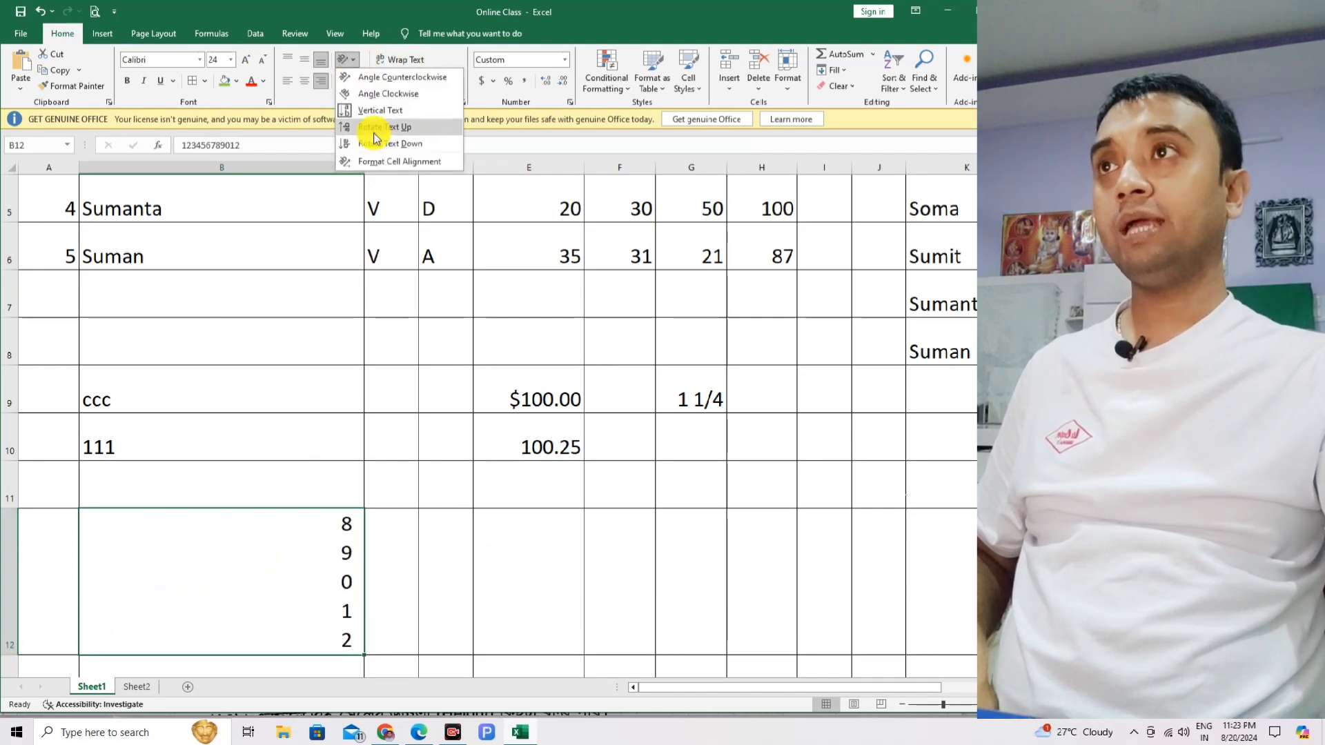
click(376, 143)
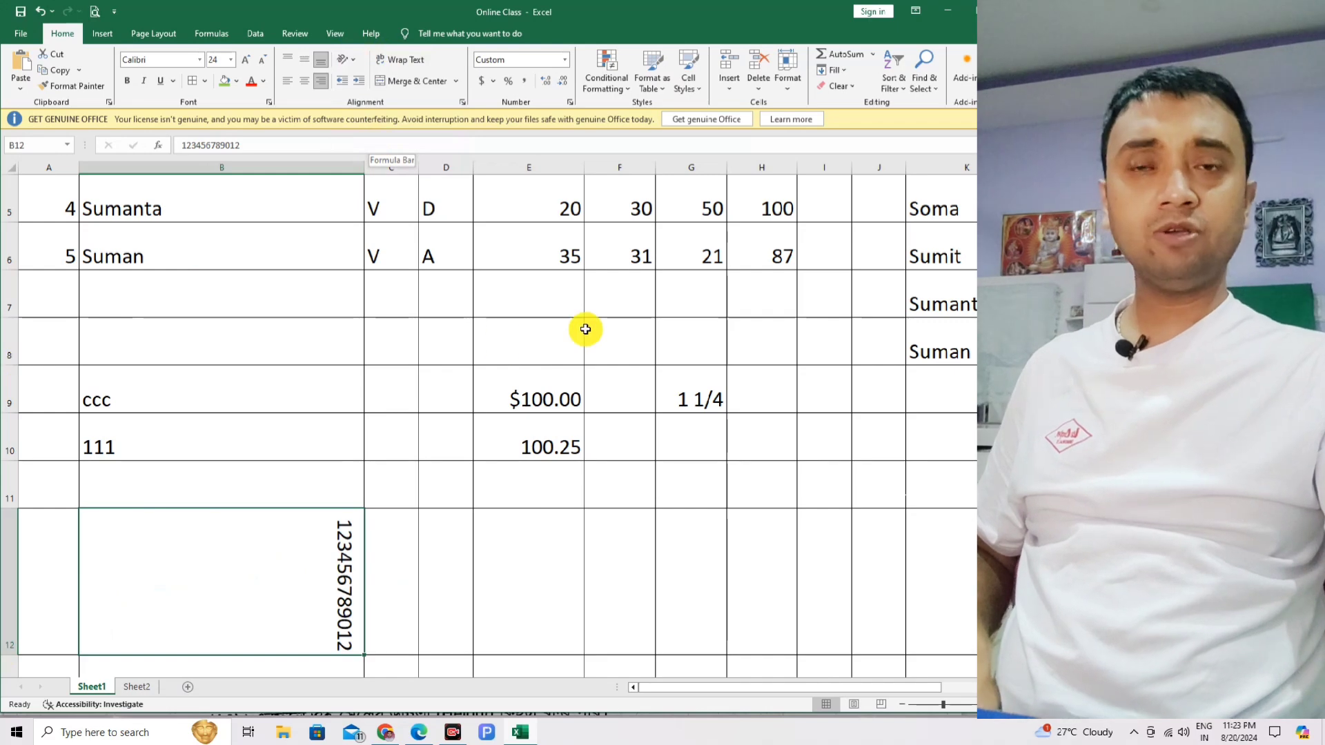
Undo the orientation changes on cell B12 along with the column B and row 12 resizing
click(36, 11)
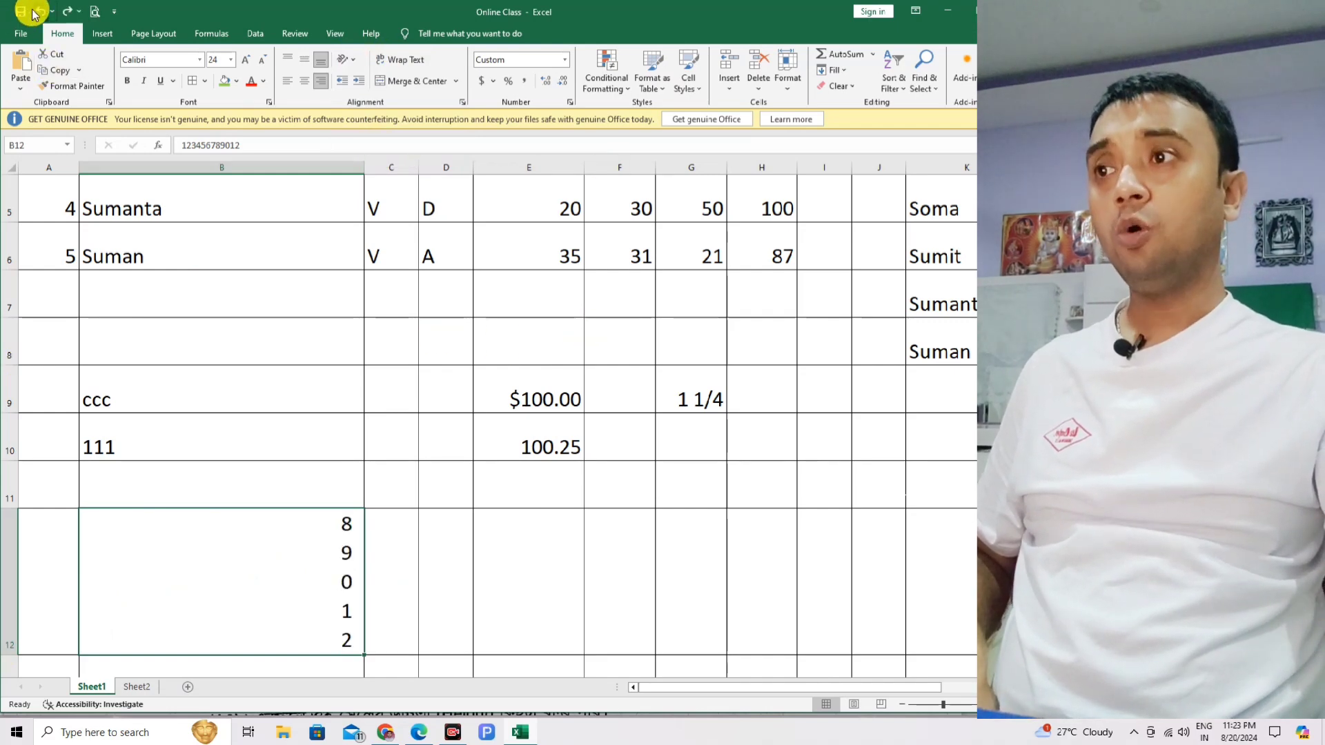
click(36, 11)
click(36, 12)
click(36, 12)
click(36, 12)
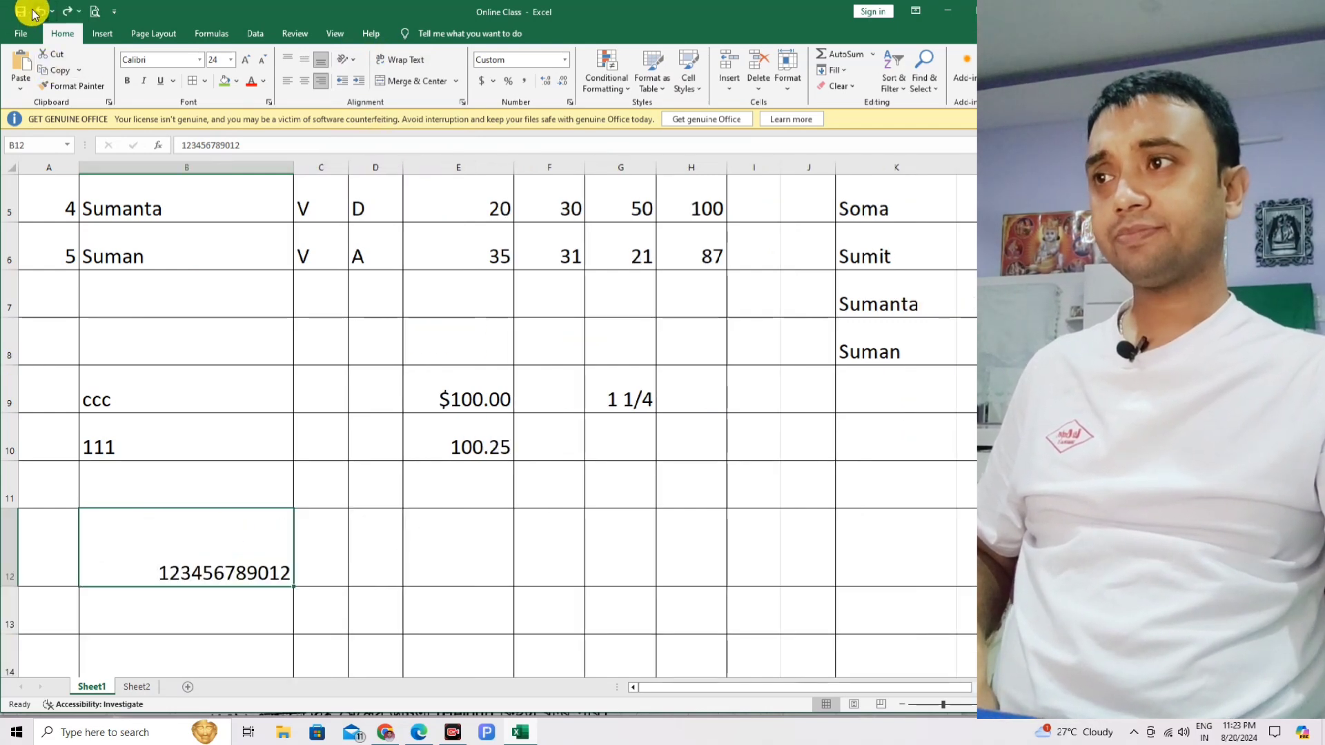
Switch to the chapter 9 PDF and circle the Wrap Text label in the Alignment Tab section
click(452, 733)
scroll(138, 504, down, 1)
mouse_move(66, 470)
mouse_down()
mouse_move(193, 458)
mouse_move(77, 512)
mouse_move(86, 461)
mouse_up()
scroll(234, 452, down, 2)
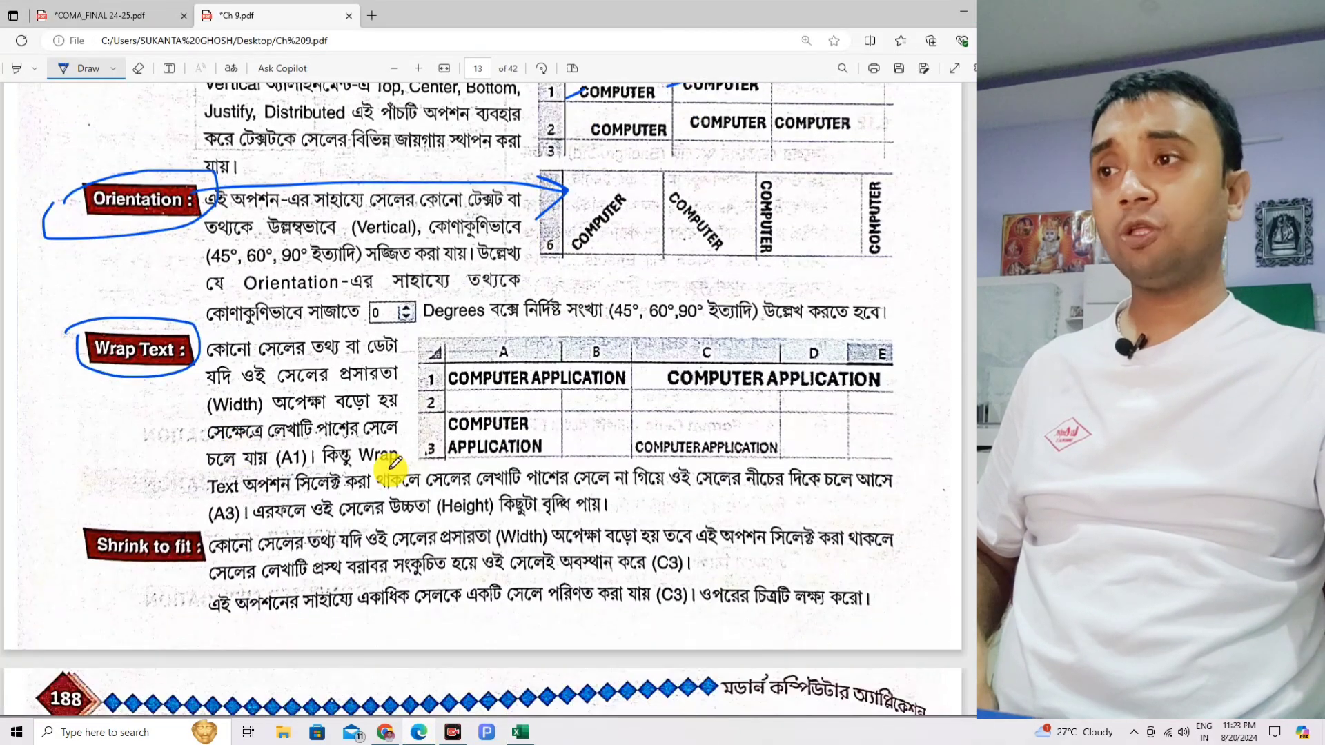
Switch to Excel, enter Roll and Number on two lines within cell E12, and select that cell to show its Wrap Text setting
click(419, 731)
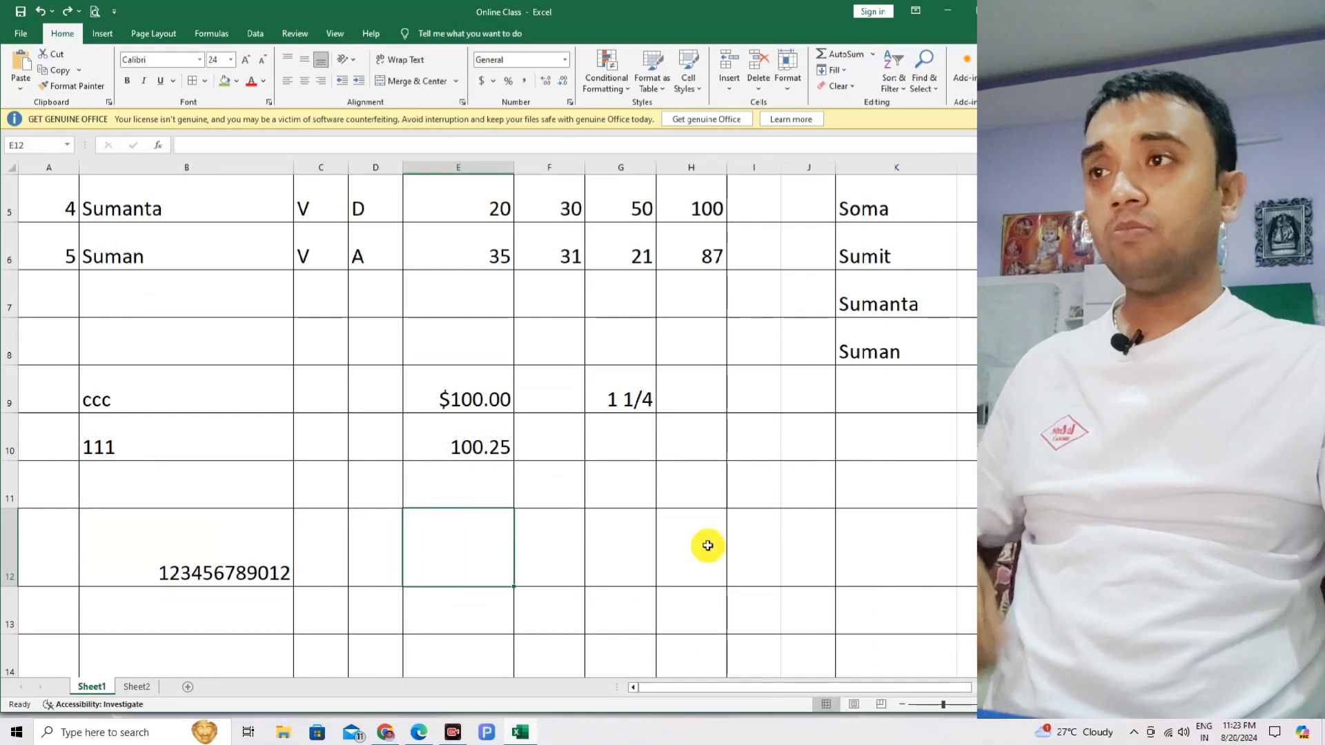
text(Roll)
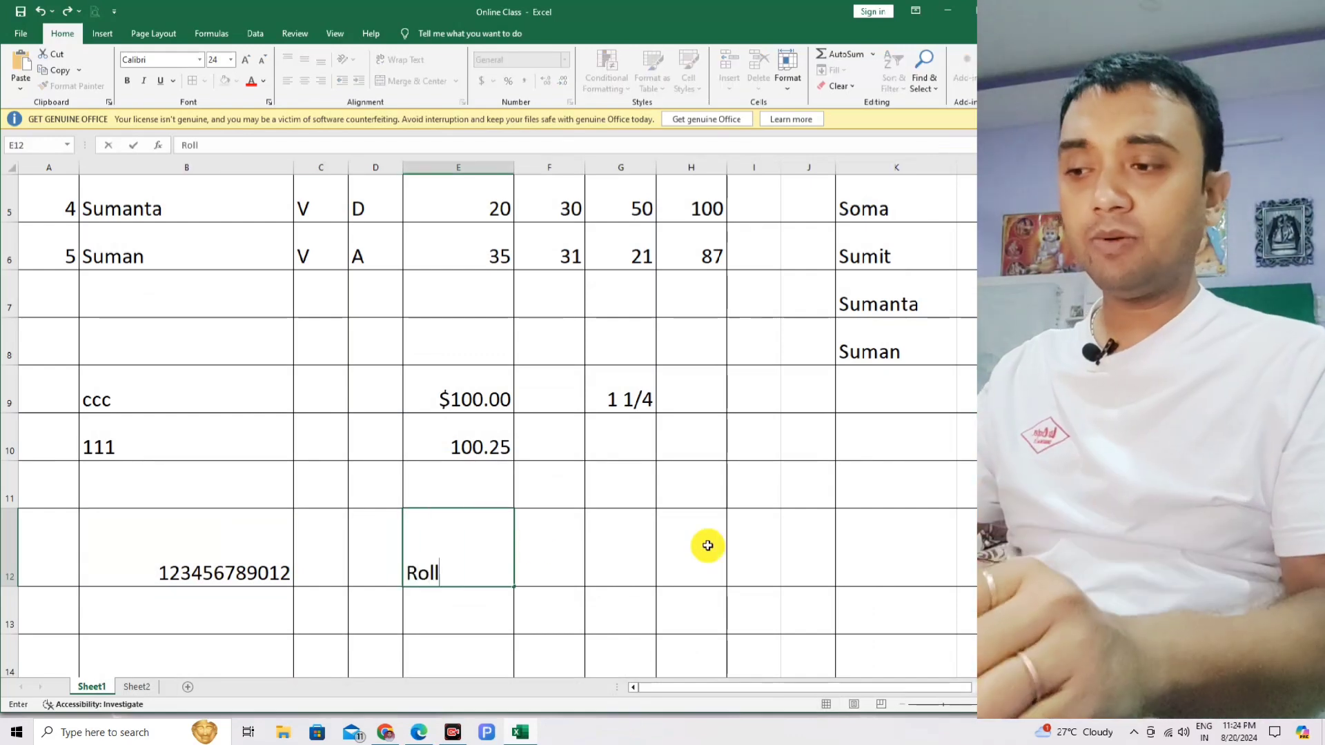
key(alt+Return)
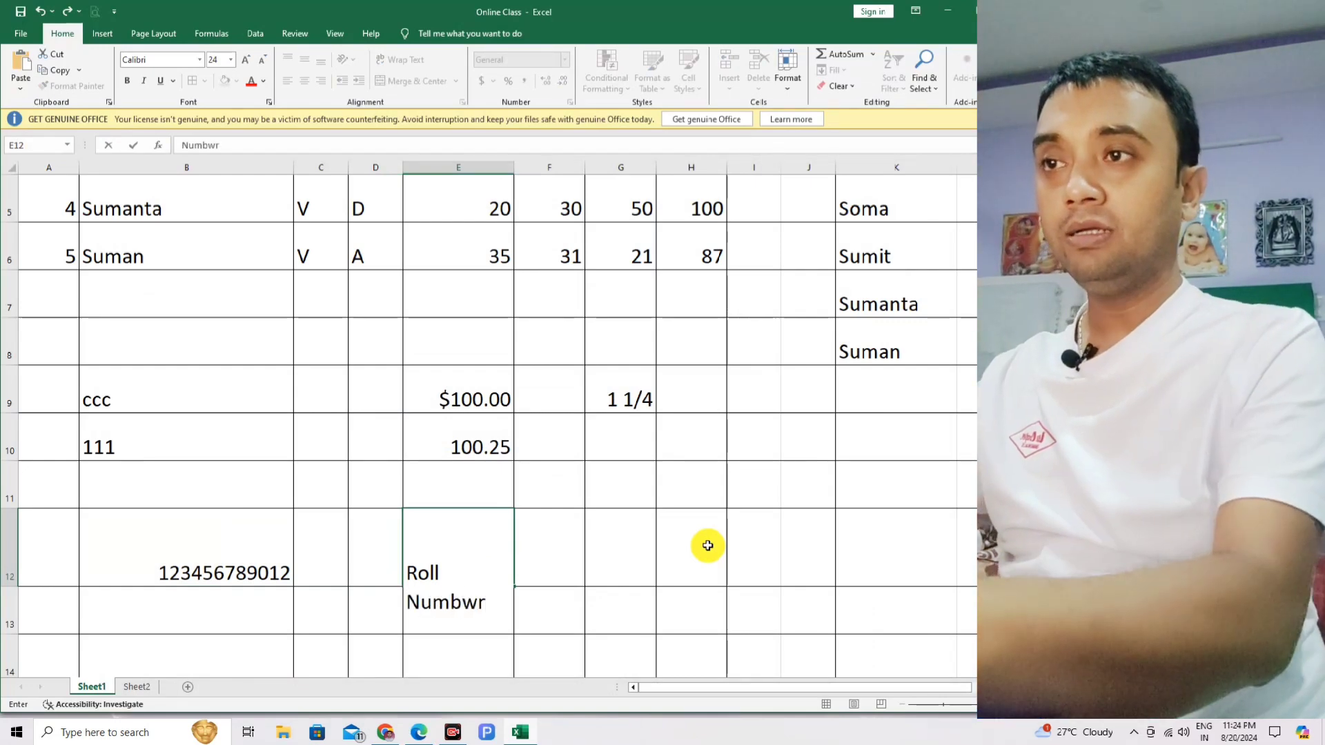
key(Return)
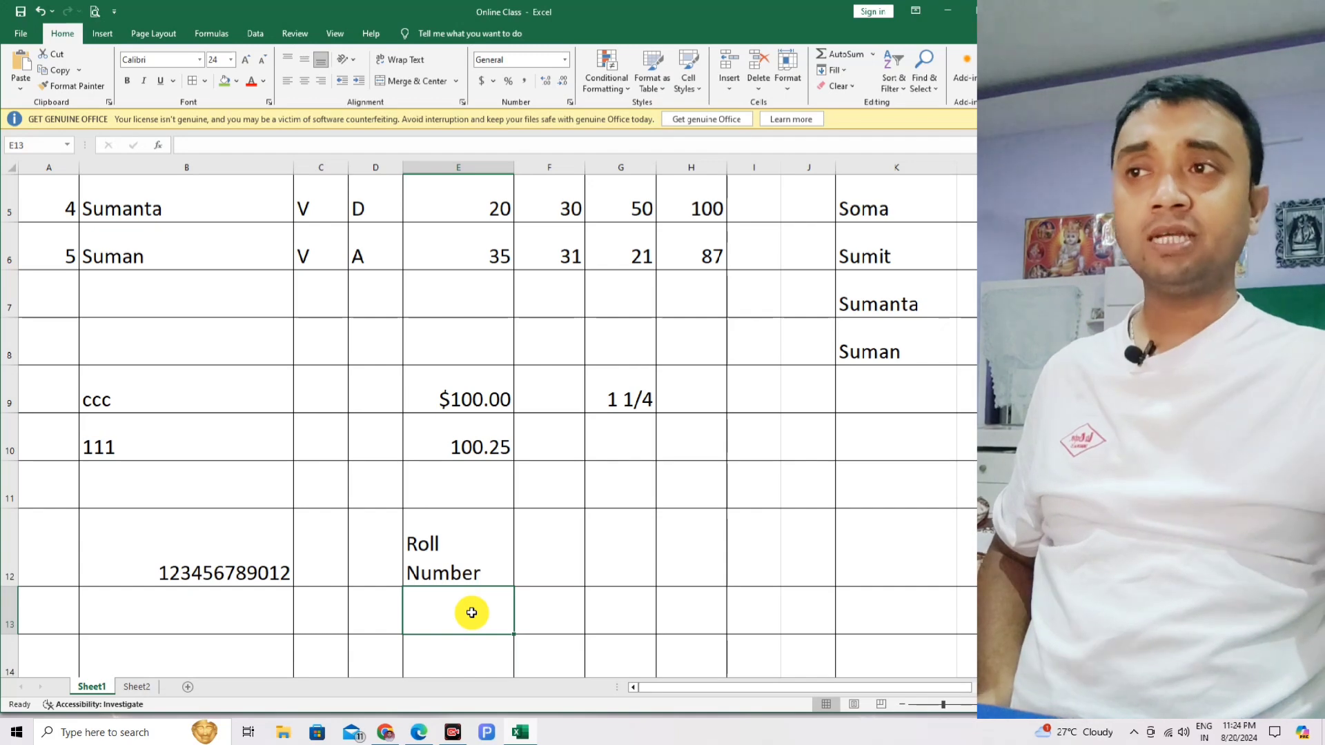
click(470, 555)
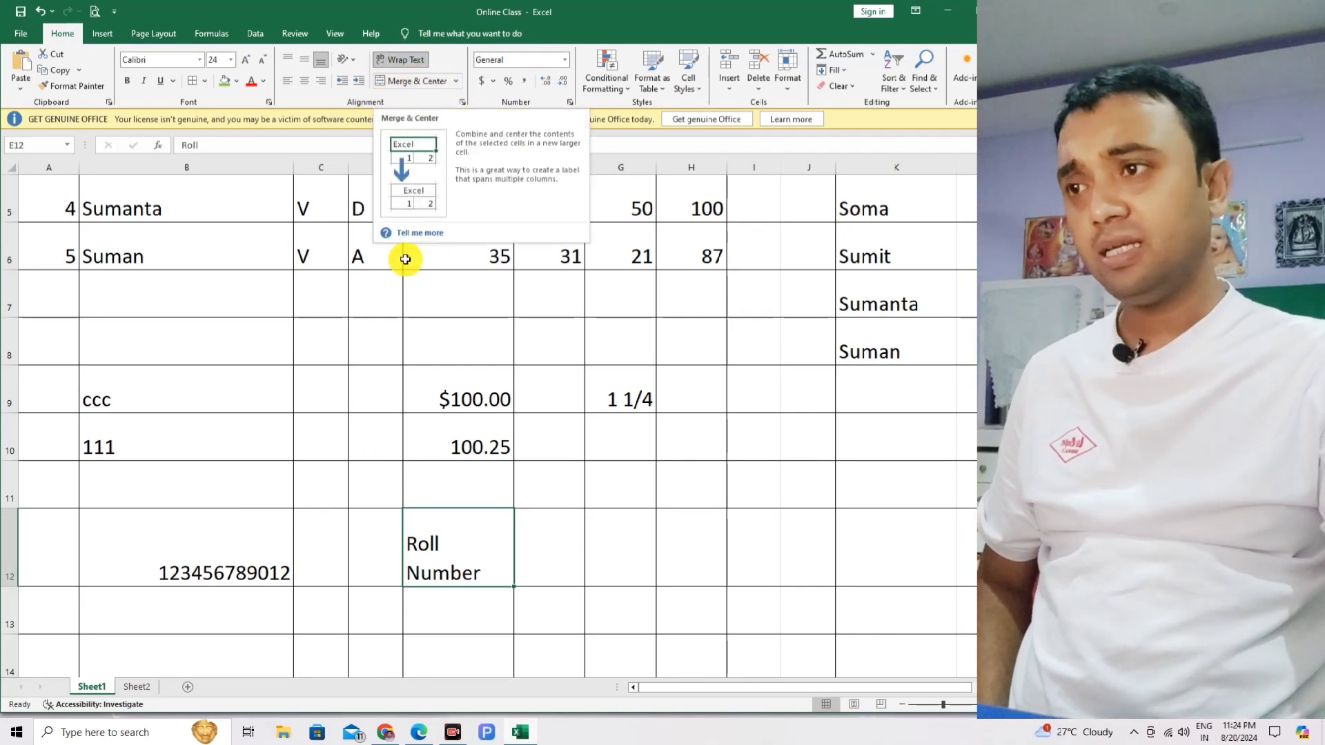
Switch to the PDF, circle the Shrink to fit label, and compare its description with the alignment options in Excel
click(432, 737)
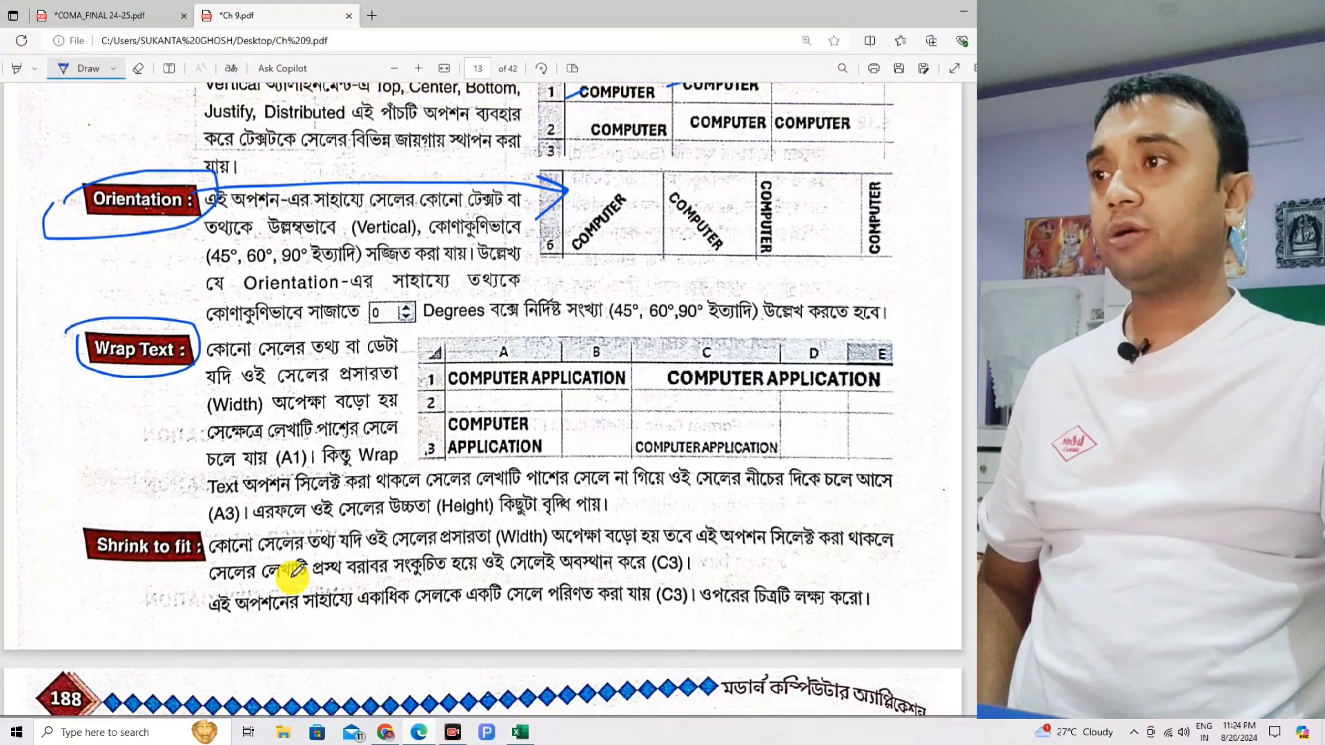
scroll(103, 524, down, 1)
mouse_move(104, 502)
mouse_down()
mouse_move(145, 428)
mouse_move(138, 508)
mouse_move(100, 473)
mouse_up()
scroll(256, 469, down, 1)
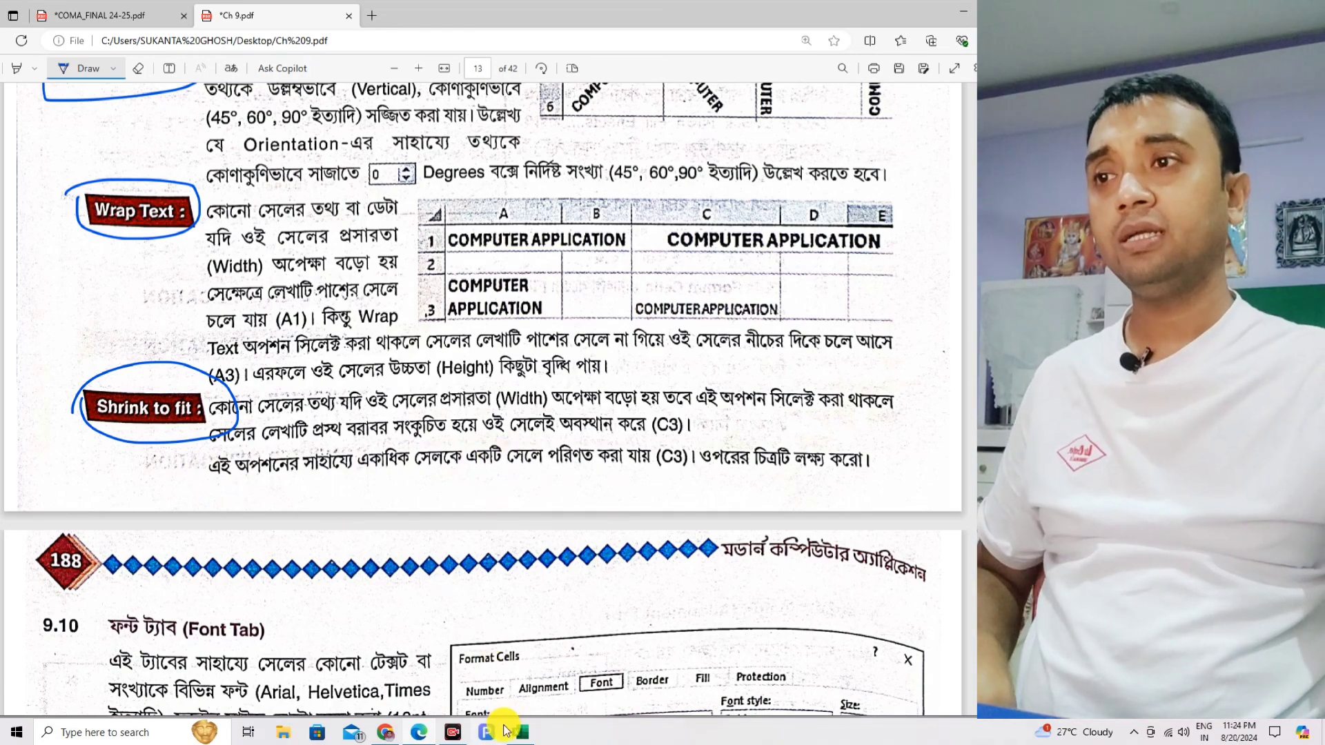
click(421, 733)
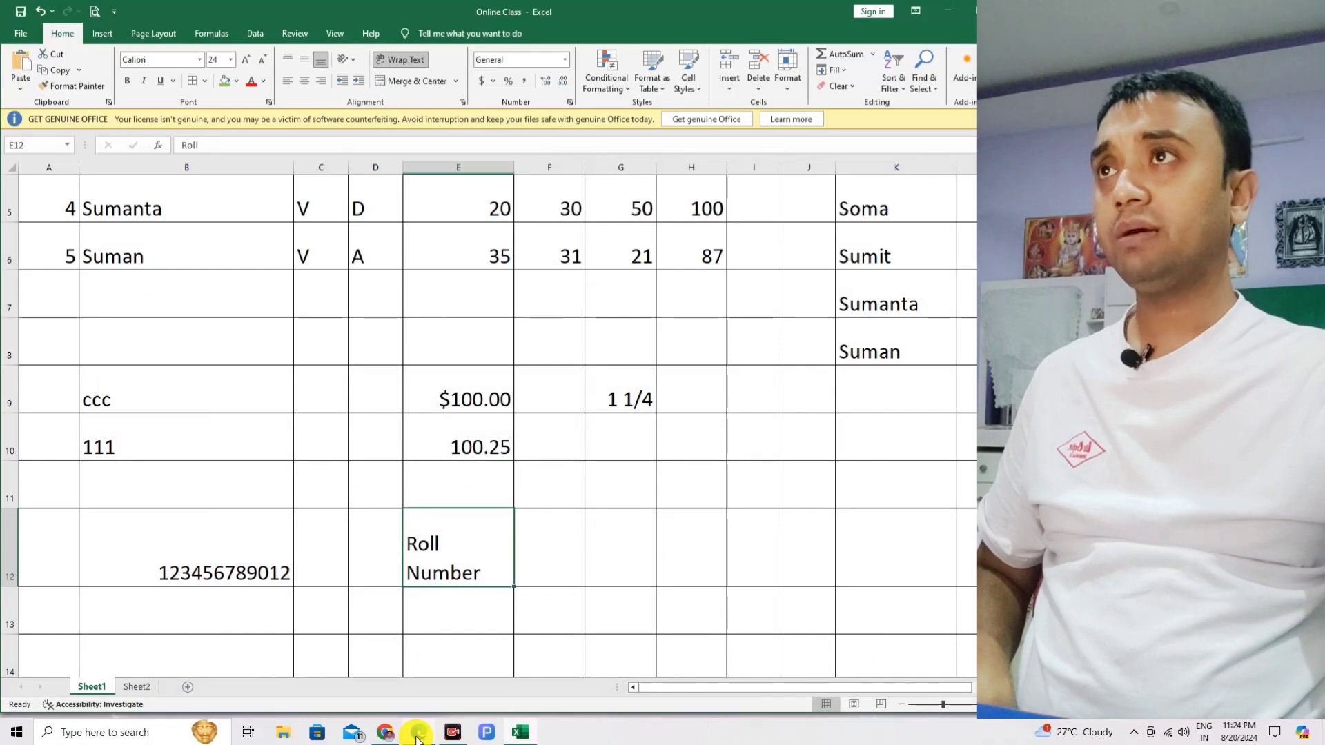
click(418, 733)
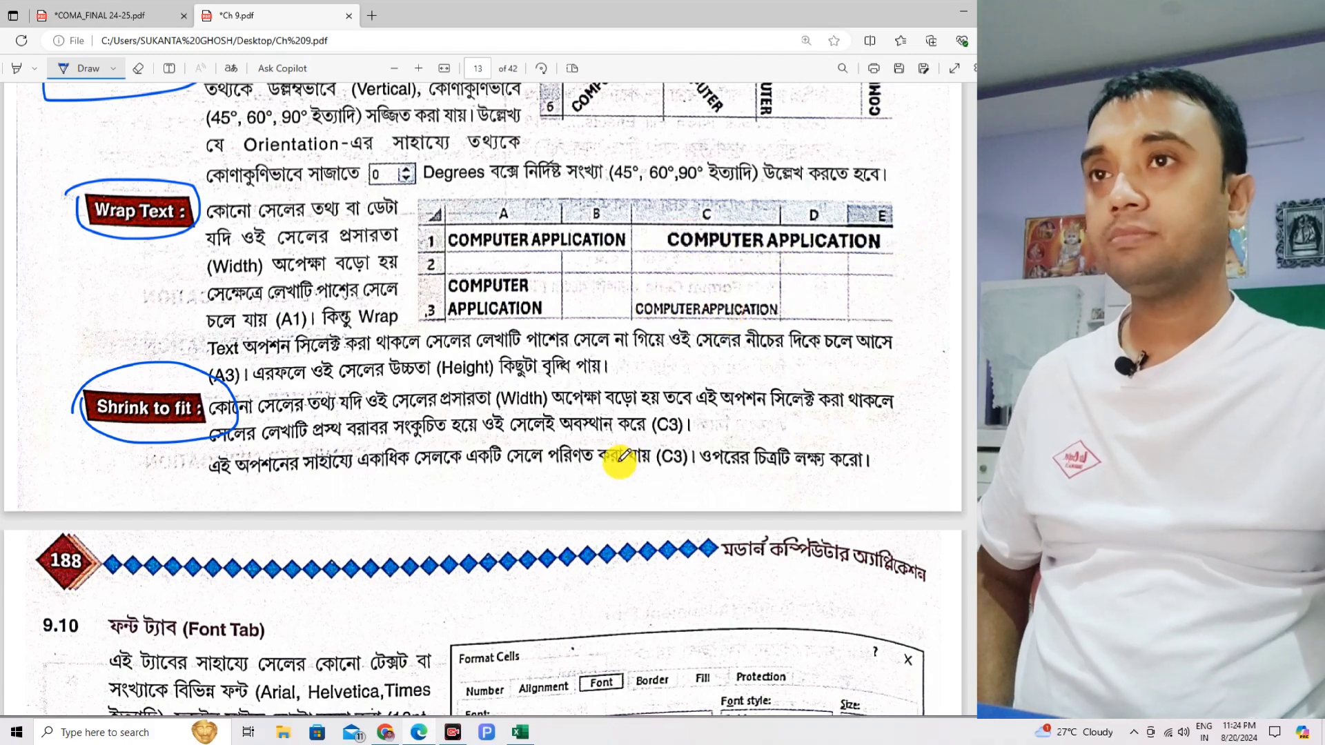
Circle section number 9.10 beside the Font Tab heading in the PDF
scroll(210, 518, down, 3)
mouse_move(80, 450)
mouse_down()
mouse_move(47, 447)
mouse_move(32, 410)
mouse_move(90, 431)
mouse_move(81, 450)
mouse_up()
scroll(465, 394, down, 3)
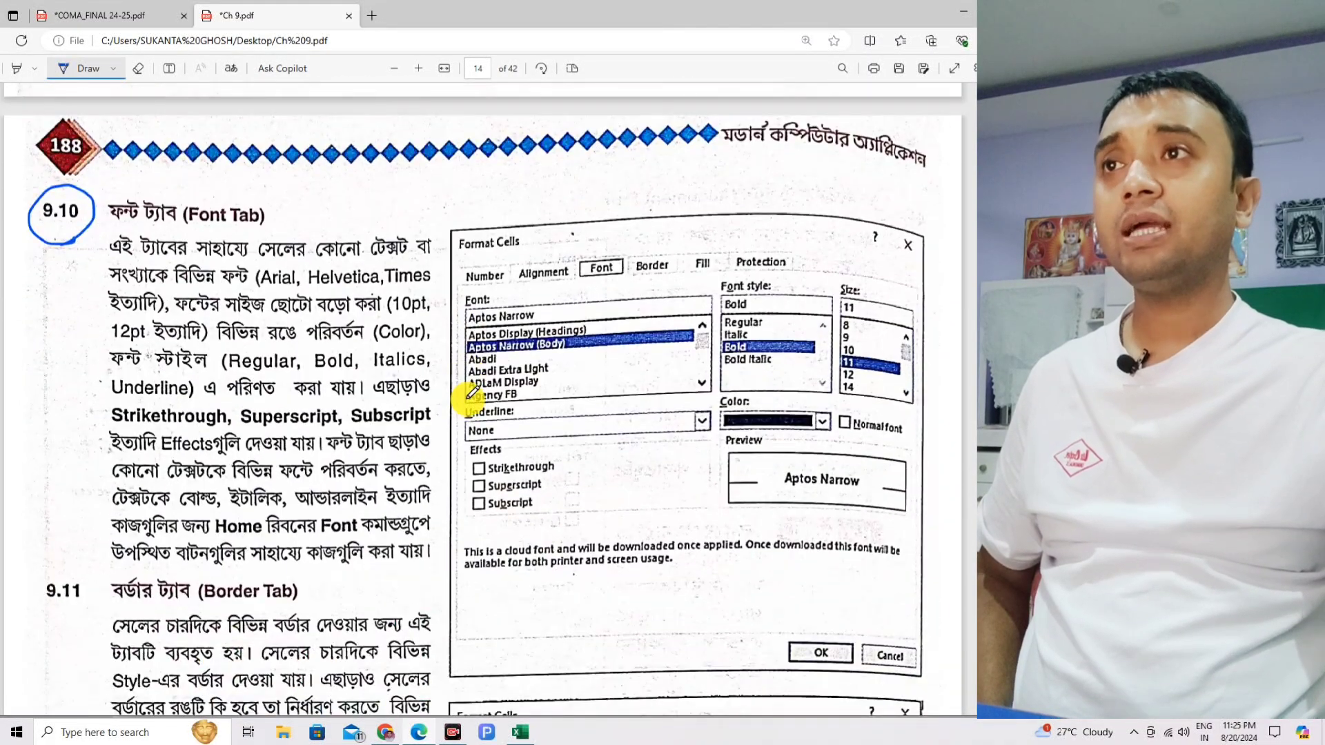
Switch to Excel, open the Format Cells dialog for cell E12, review its Alignment and Font options, and close it without changes
click(418, 734)
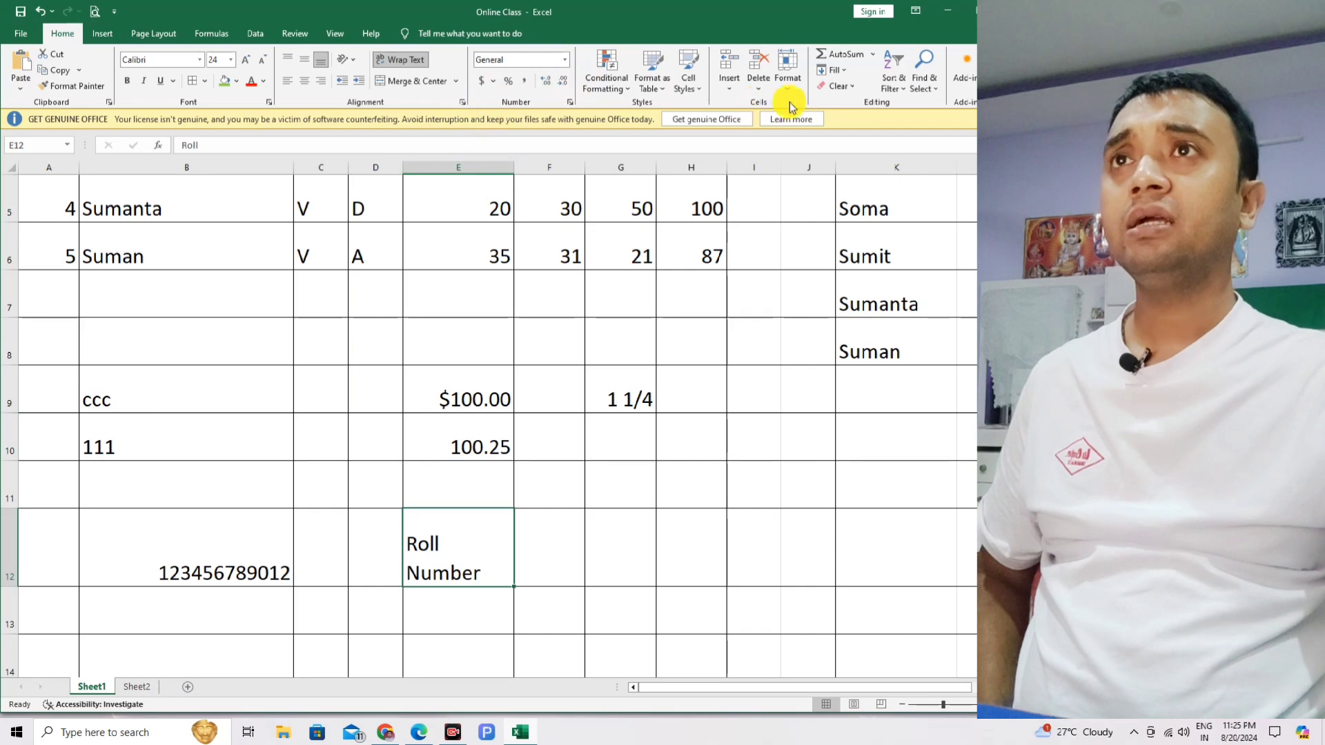
click(788, 77)
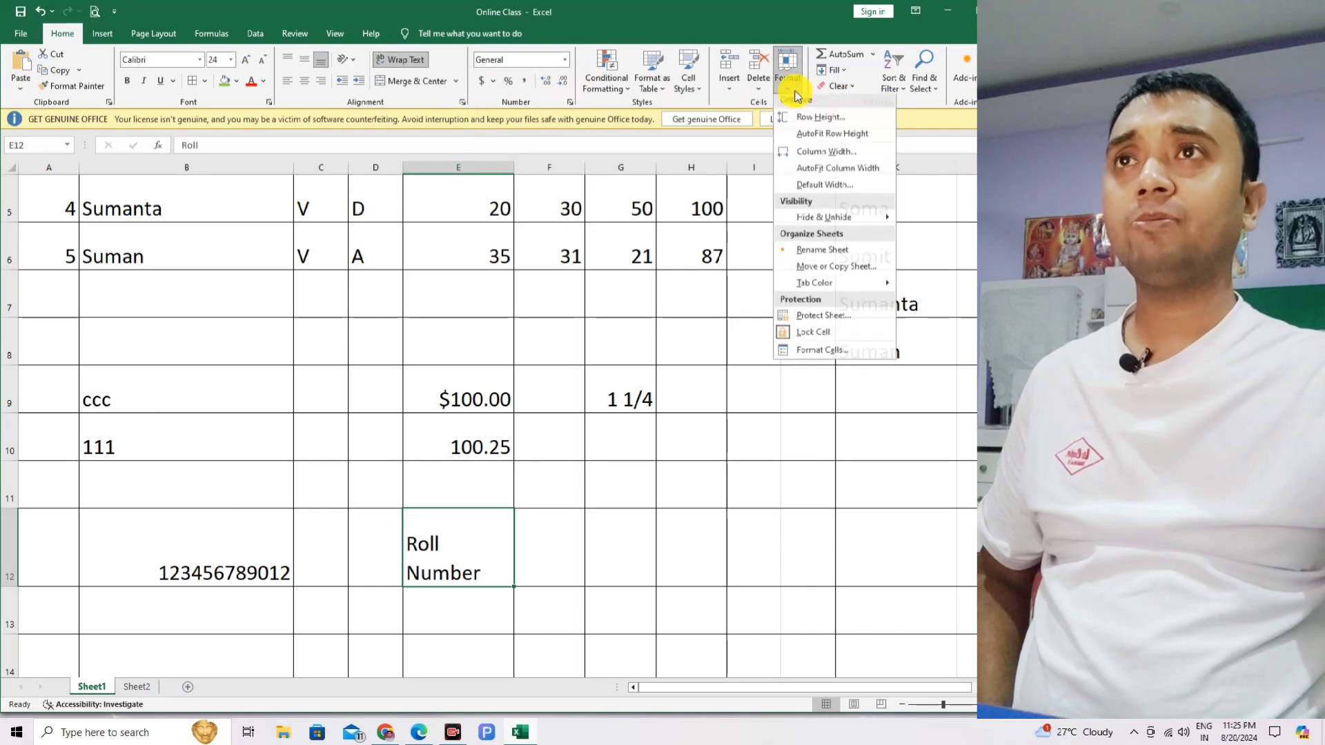
click(813, 349)
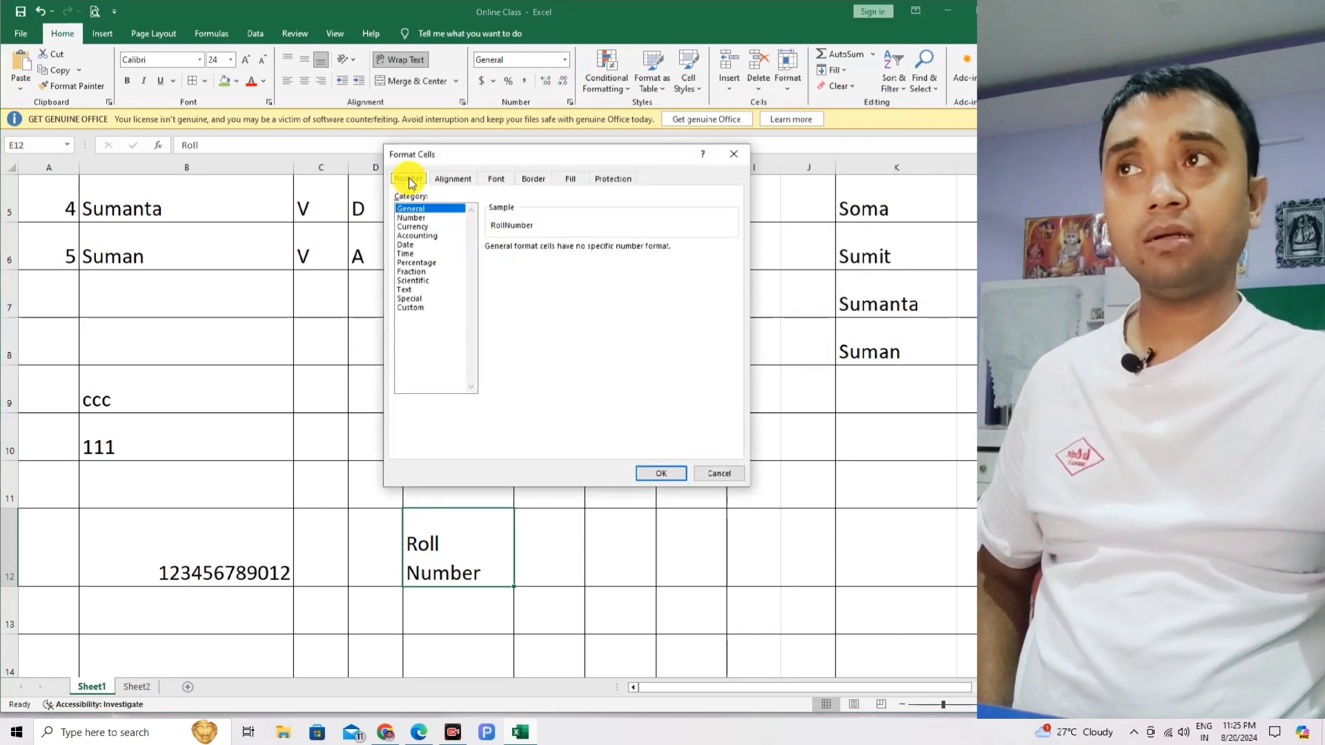
click(464, 182)
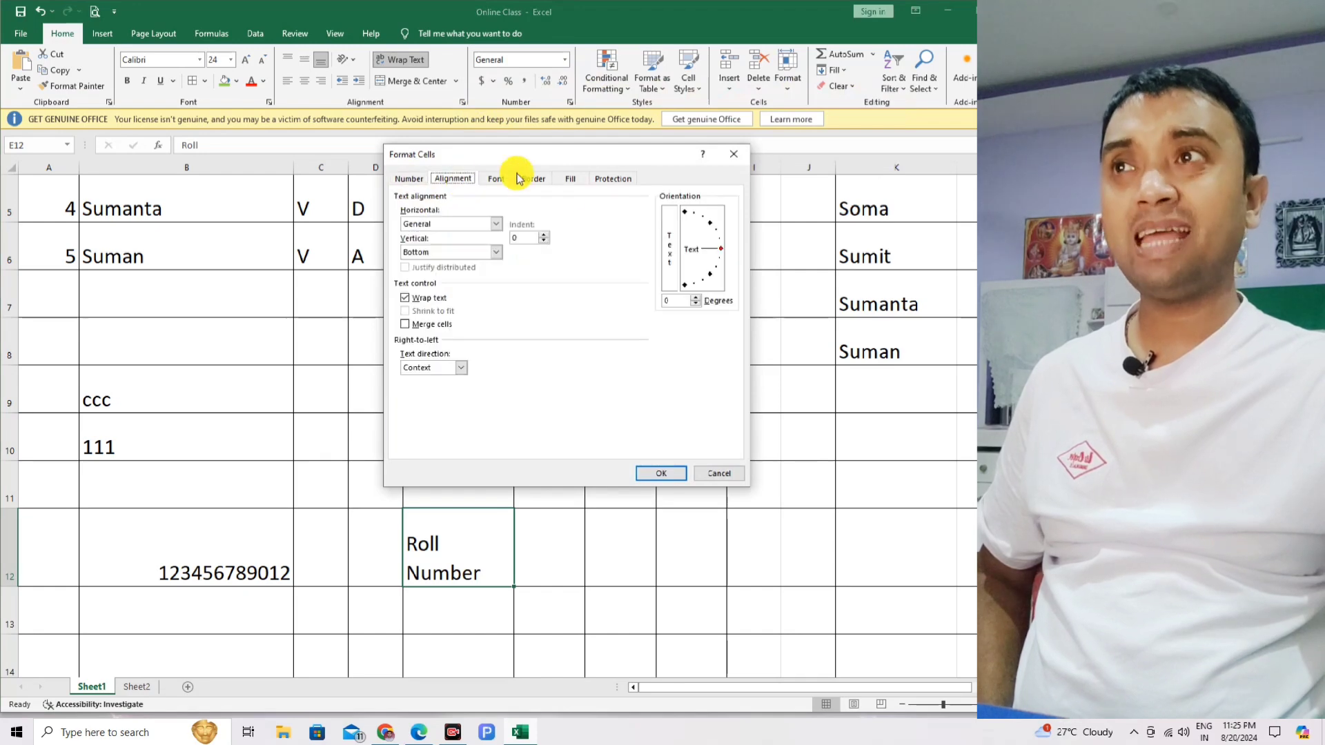
click(494, 231)
click(495, 231)
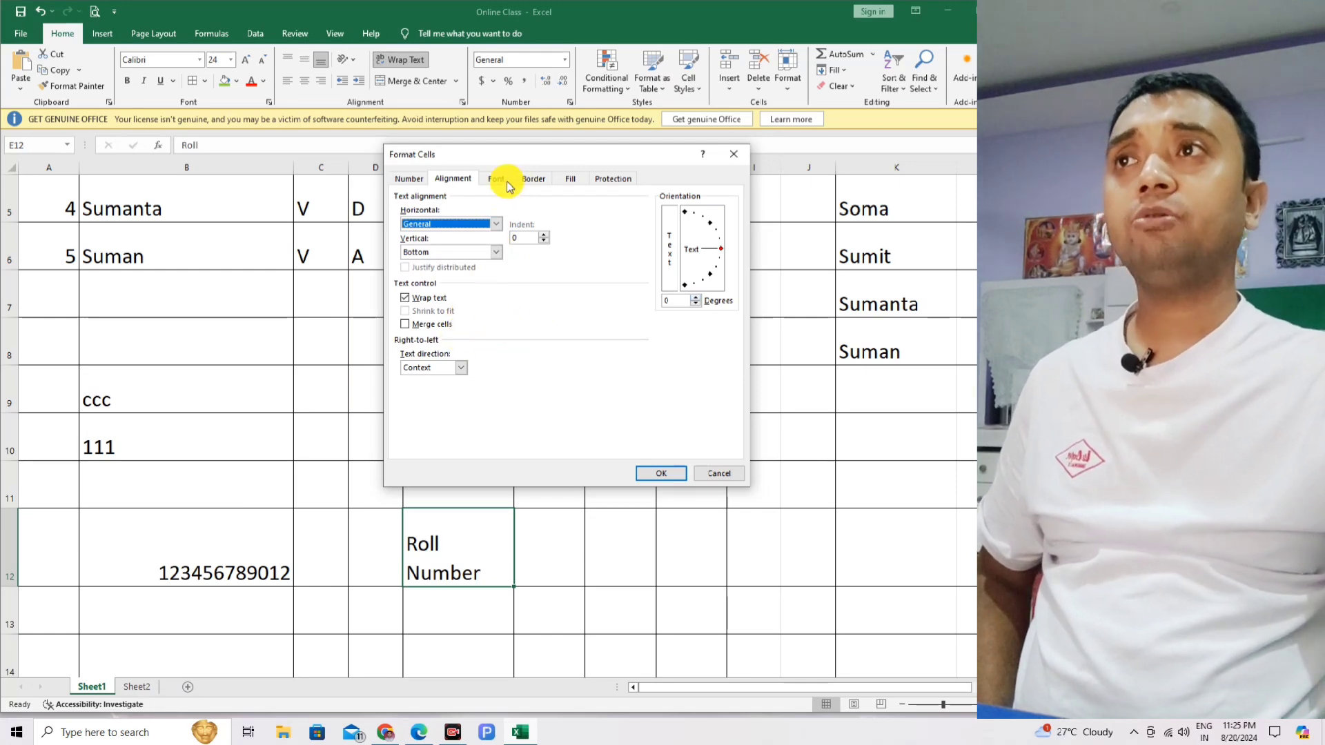
click(499, 179)
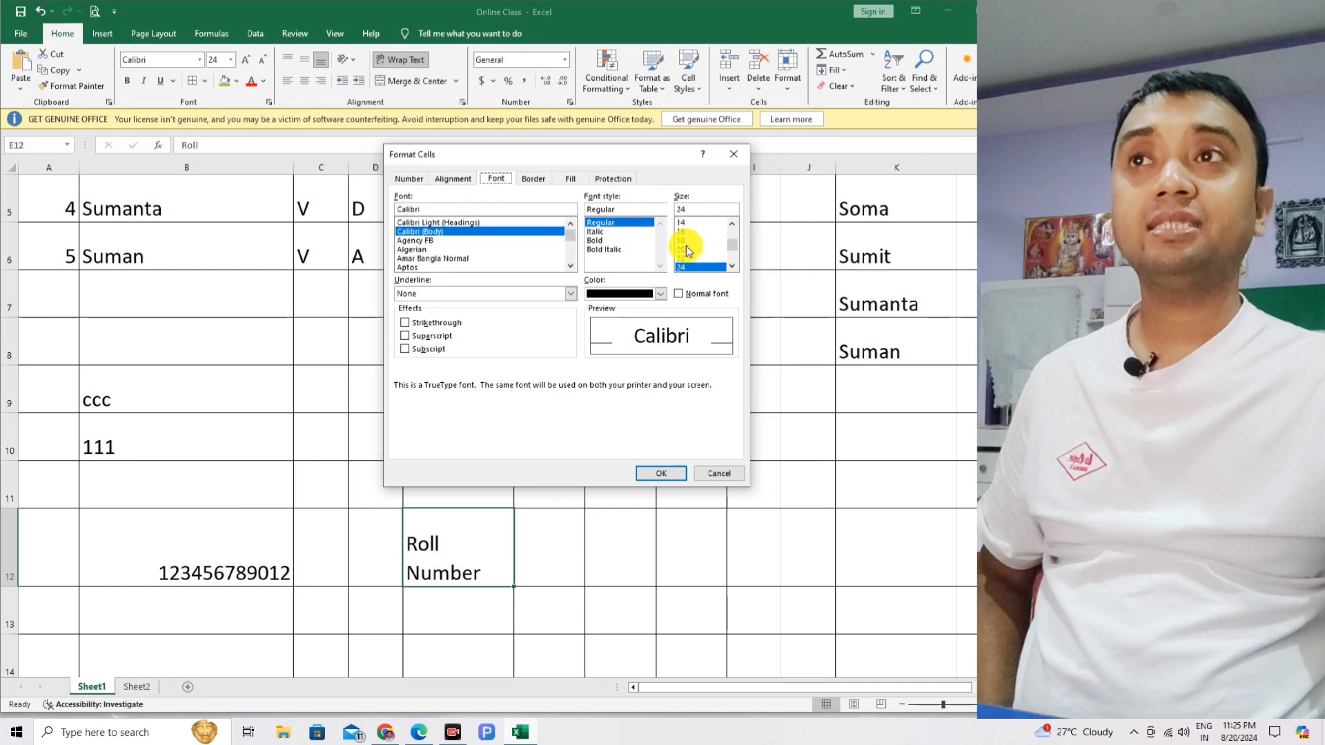
click(722, 479)
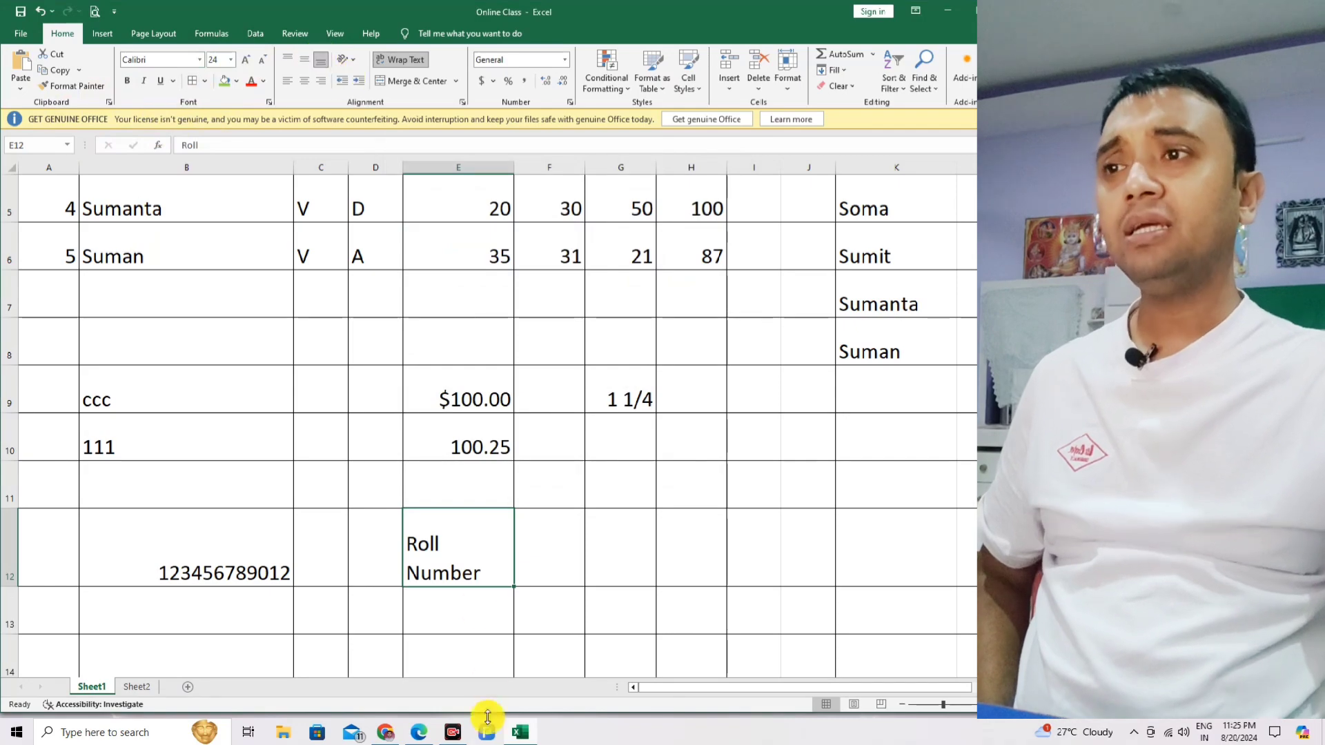
In the PDF's Font Tab section, underline Helvetica, Strikethrough, Superscript and Subscript, and bracket the whole paragraph with a curve
click(420, 733)
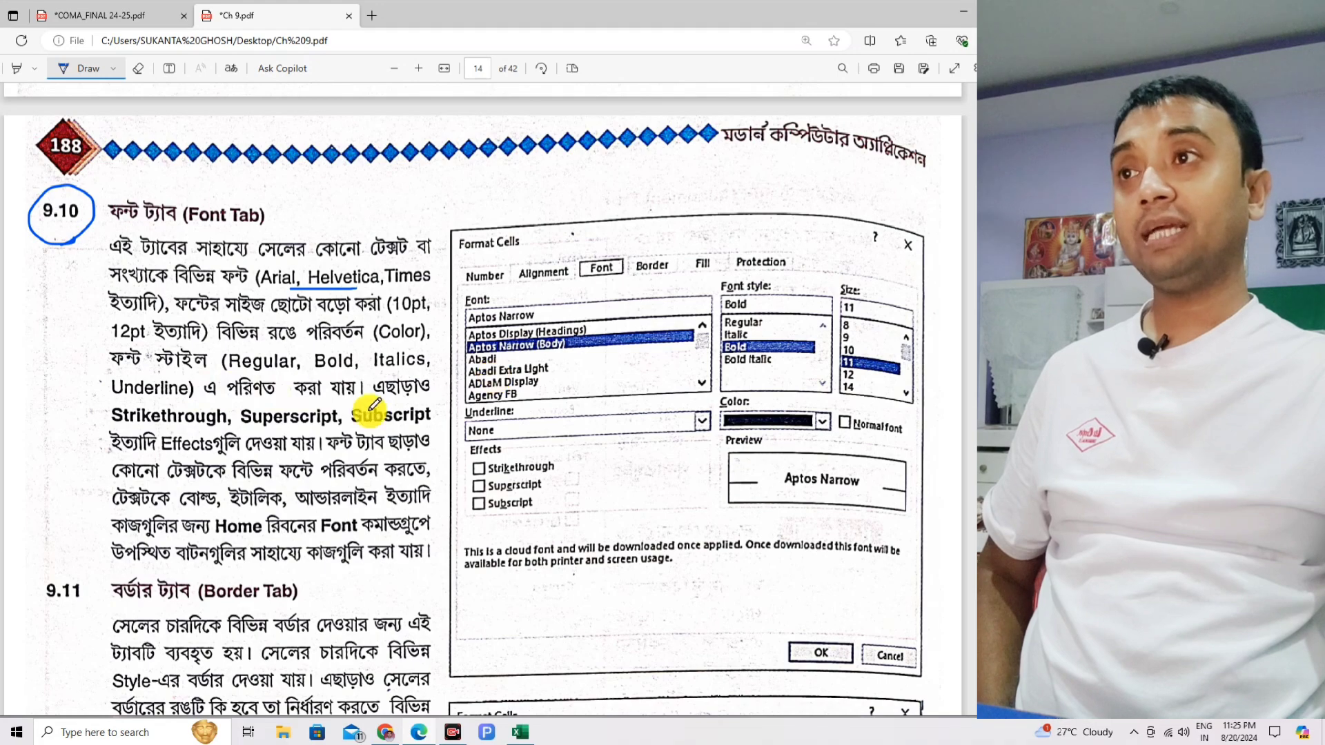
drag(113, 429, 424, 428)
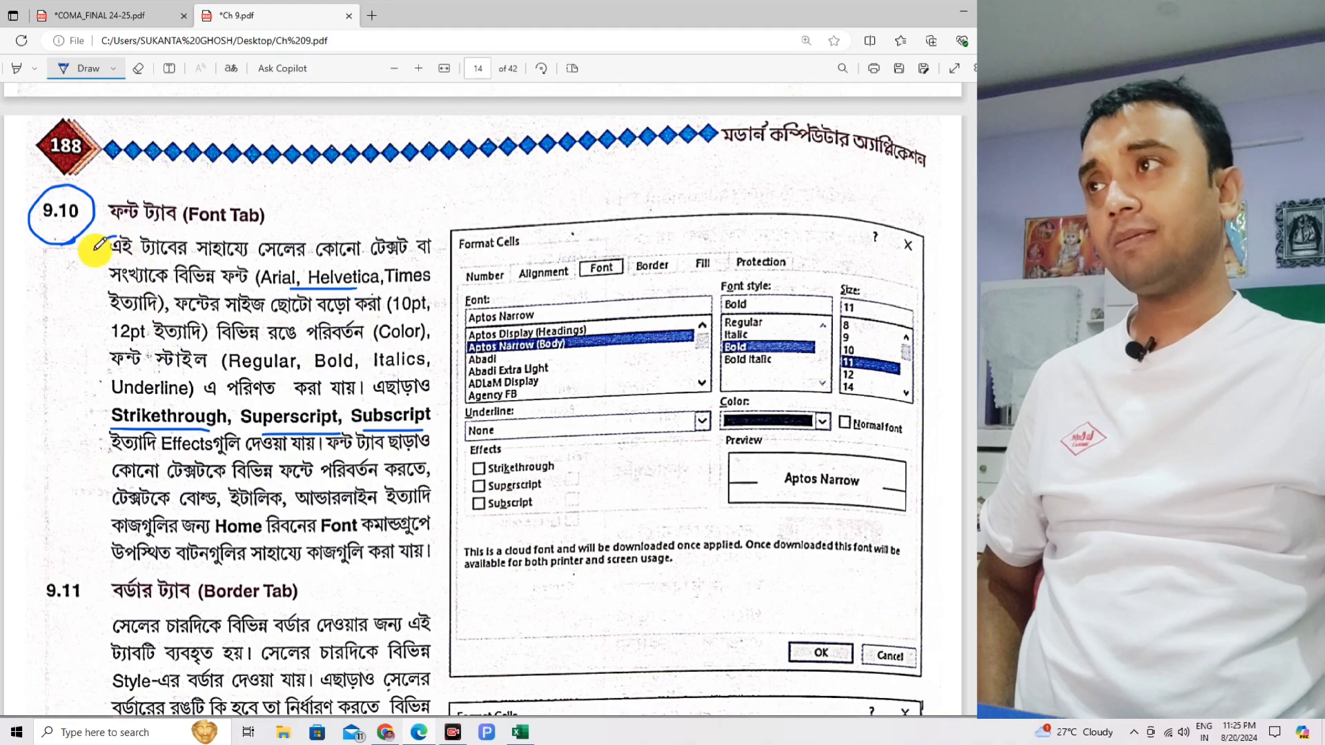
drag(97, 246, 110, 561)
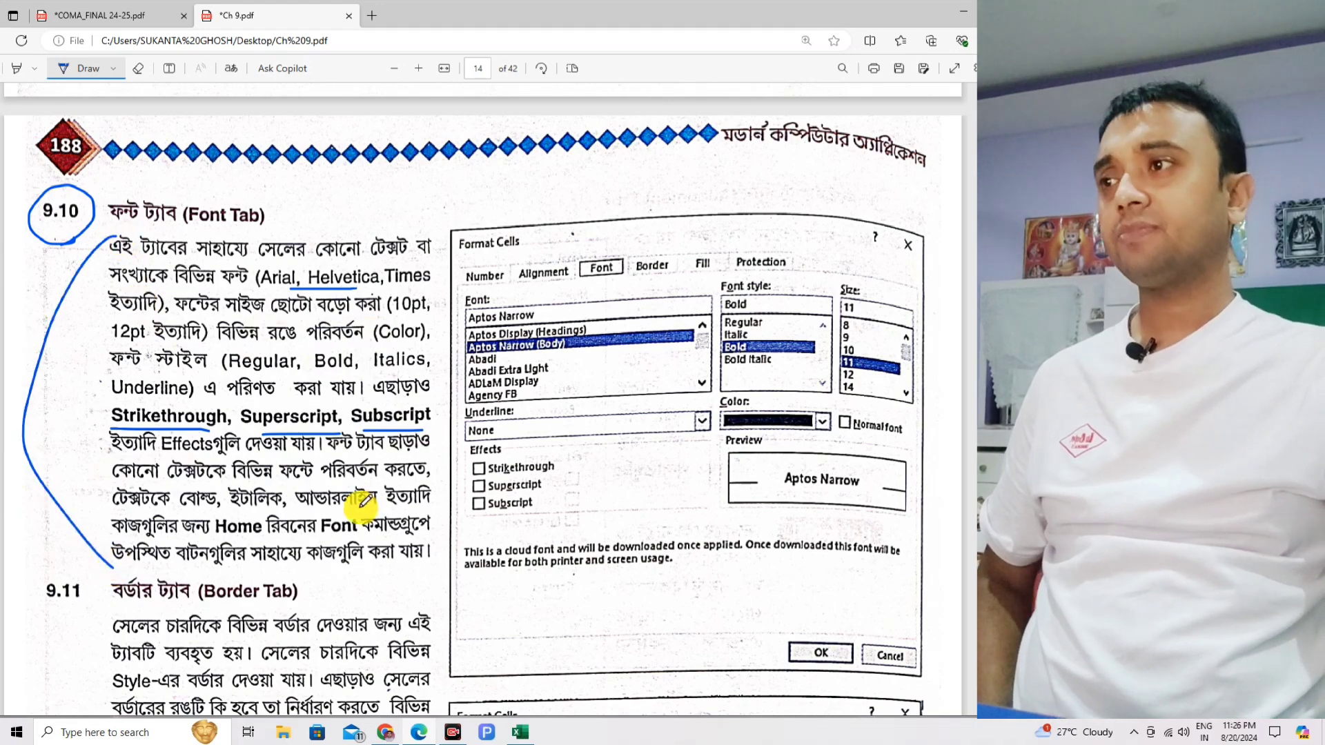
Read the Border Tab section in the chapter 9 PDF and check the Changing Workbook Appearance topic in the COMA_FINAL 24-25 syllabus PDF
scroll(345, 514, down, 4)
scroll(359, 507, up, 4)
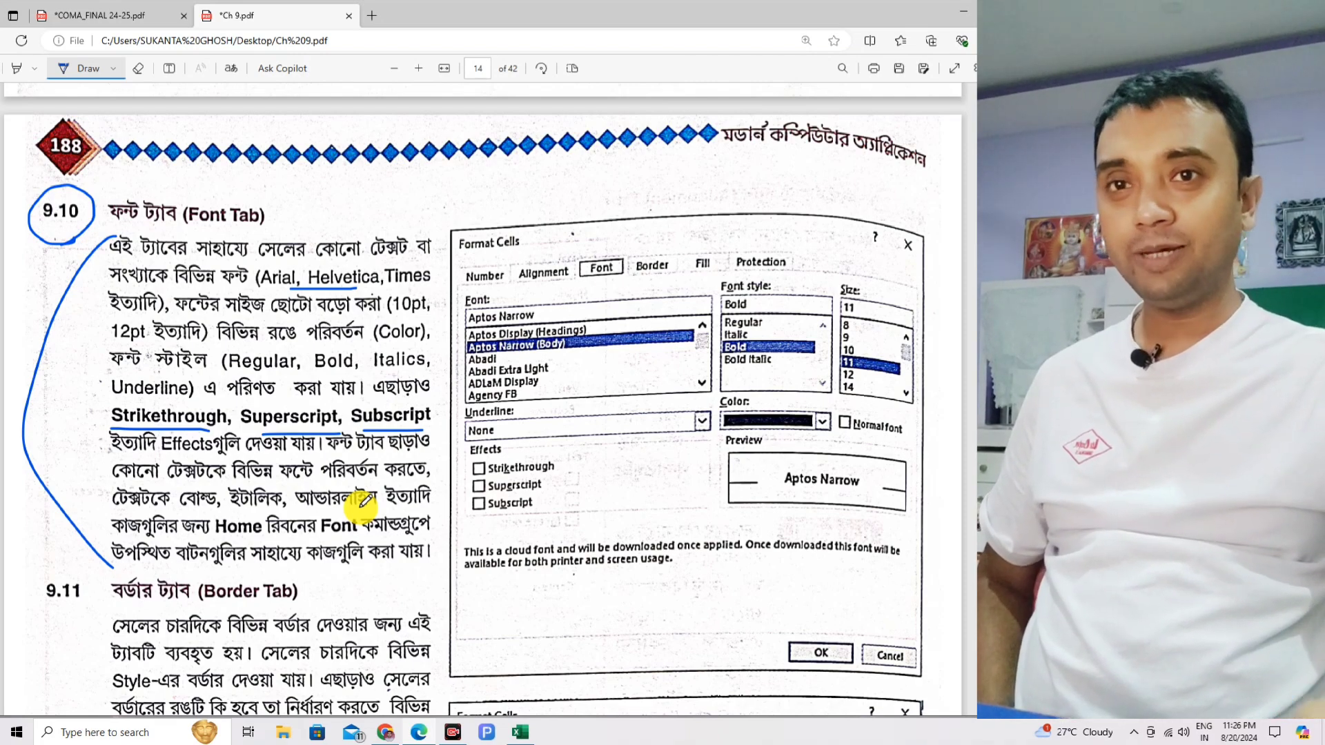
scroll(362, 501, down, 4)
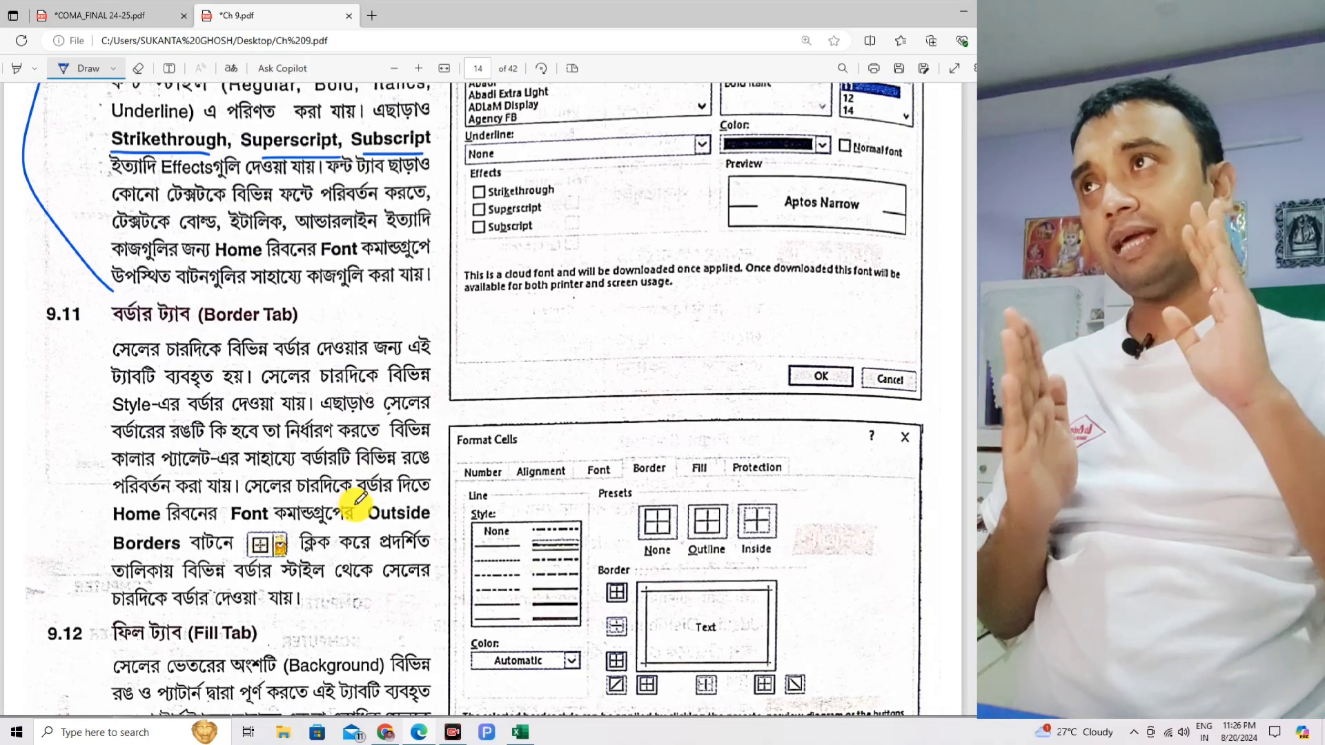
click(97, 20)
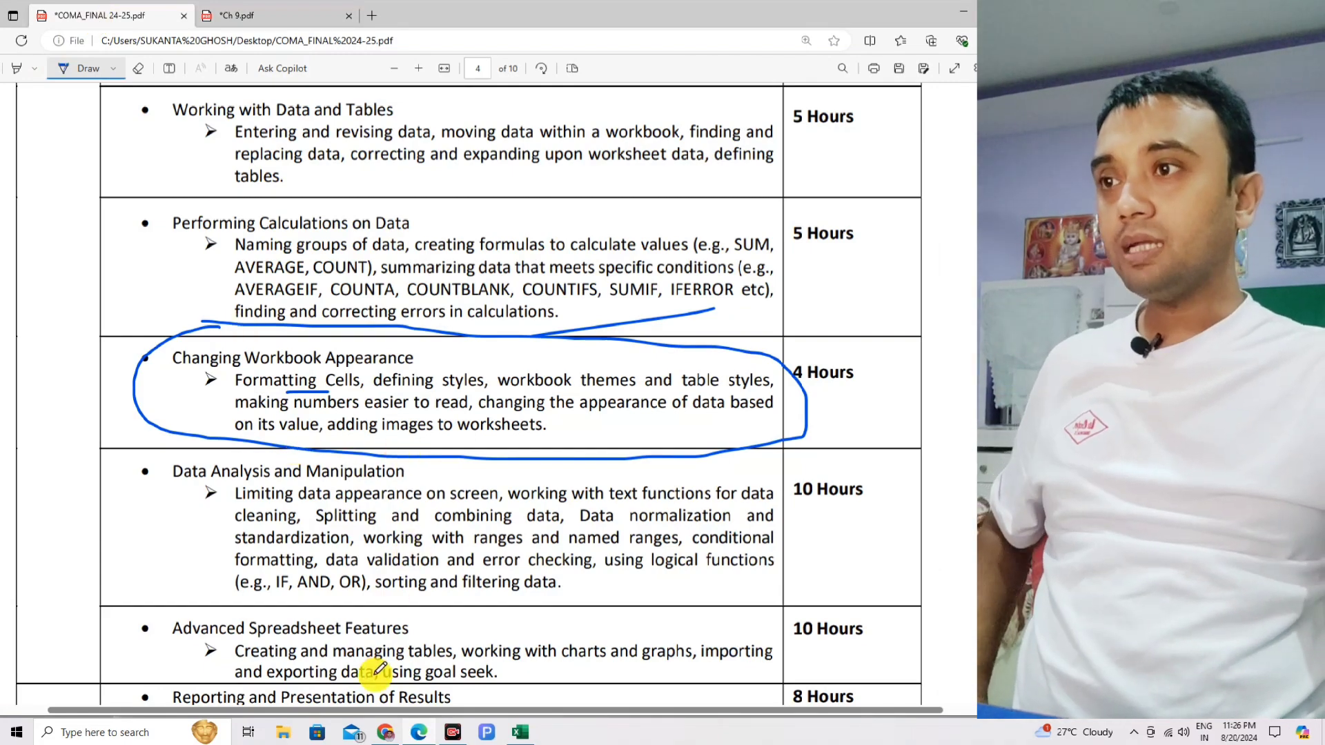
click(420, 733)
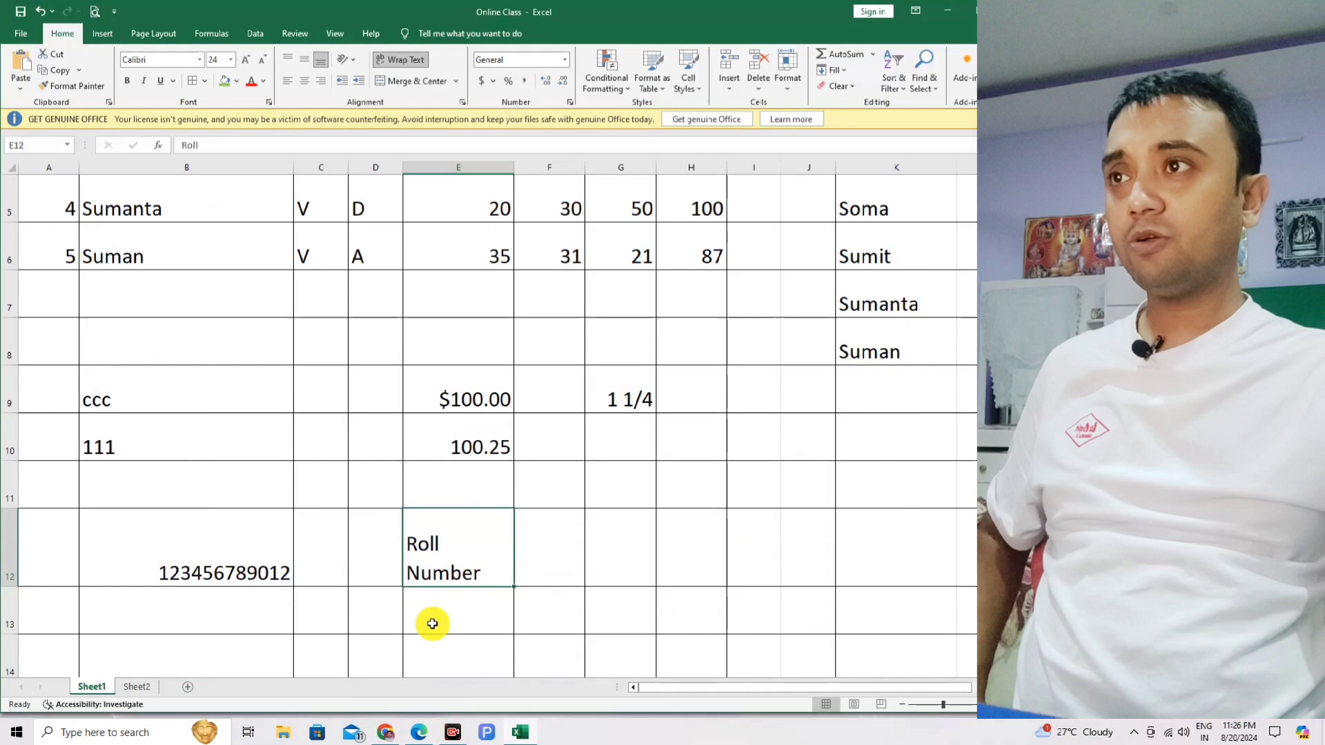
click(421, 732)
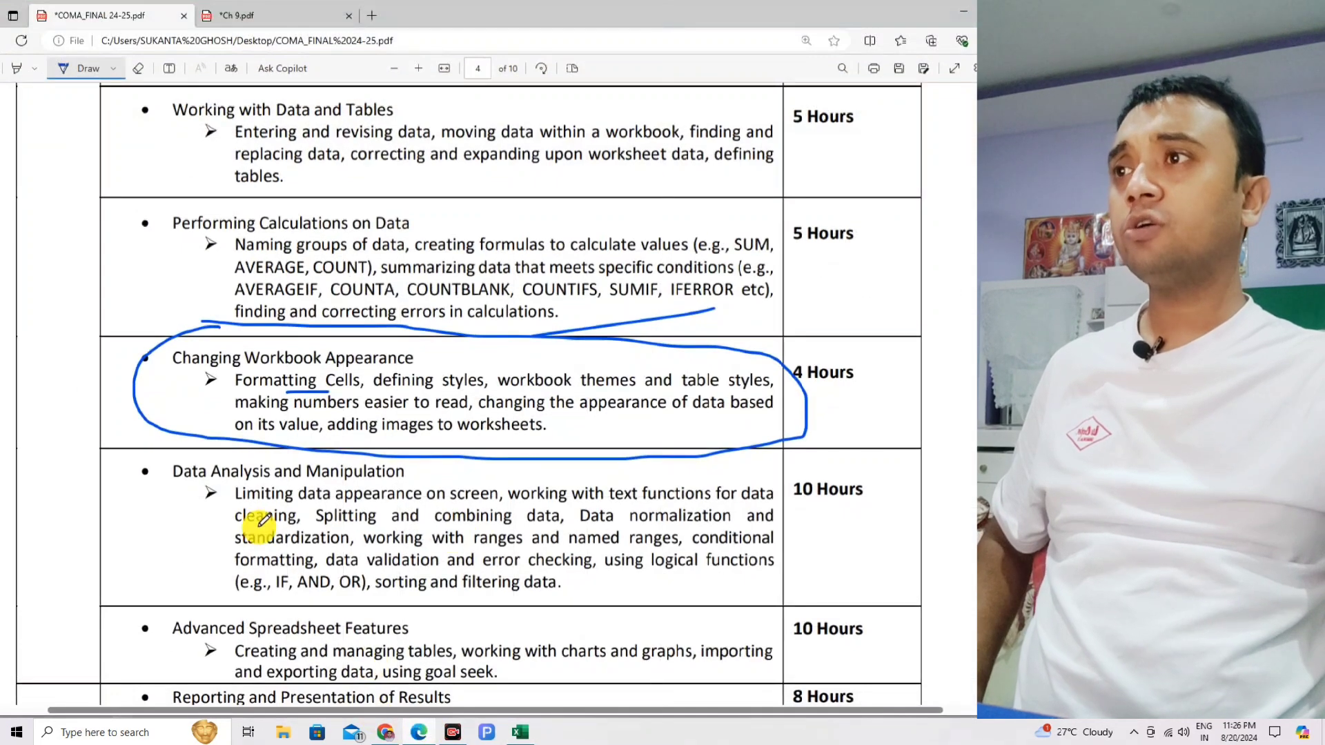
Return to the chapter 9 PDF and circle section number 9.12 beside the Fill Tab heading
click(255, 17)
scroll(266, 433, down, 3)
mouse_move(96, 314)
mouse_down()
mouse_move(41, 297)
mouse_move(111, 259)
mouse_move(114, 307)
mouse_up()
scroll(458, 336, up, 1)
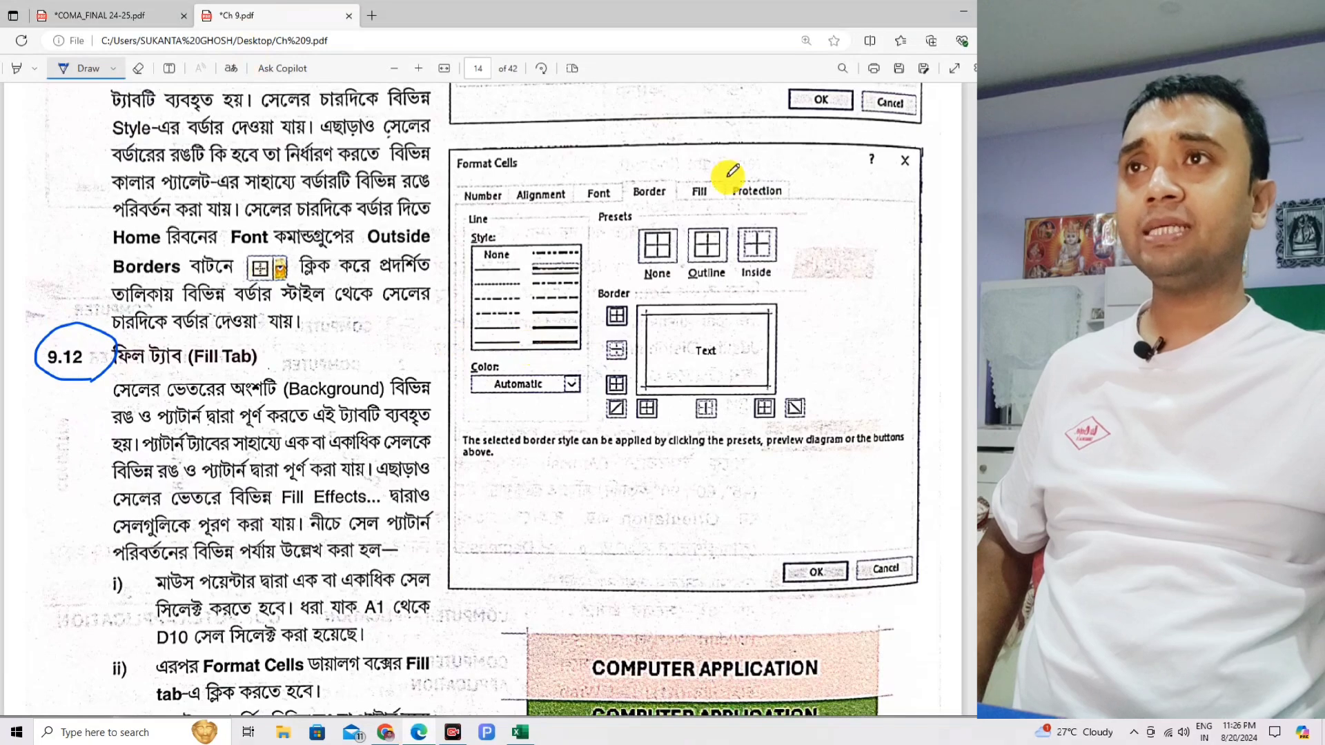
scroll(506, 370, down, 3)
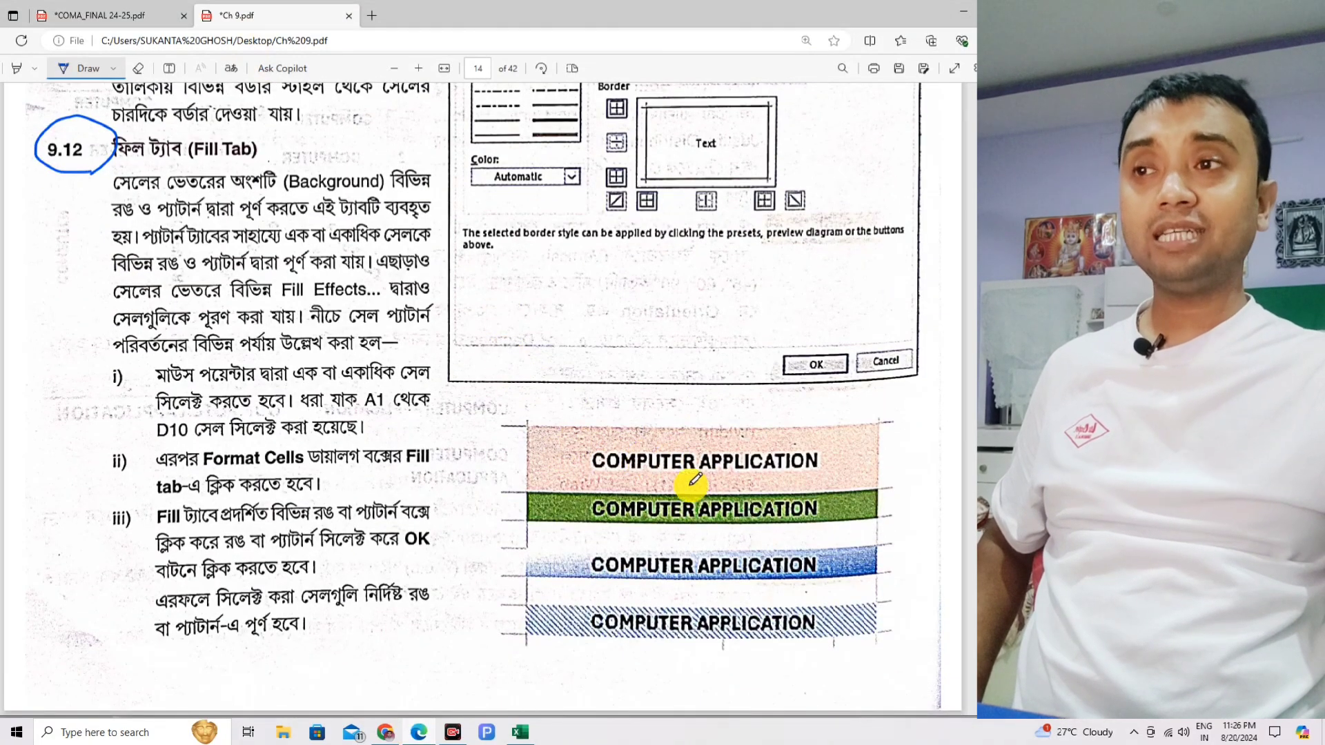
Switch to Excel and fill cell B12 with a grey theme shade, replacing it with a light gold one
click(521, 732)
click(272, 563)
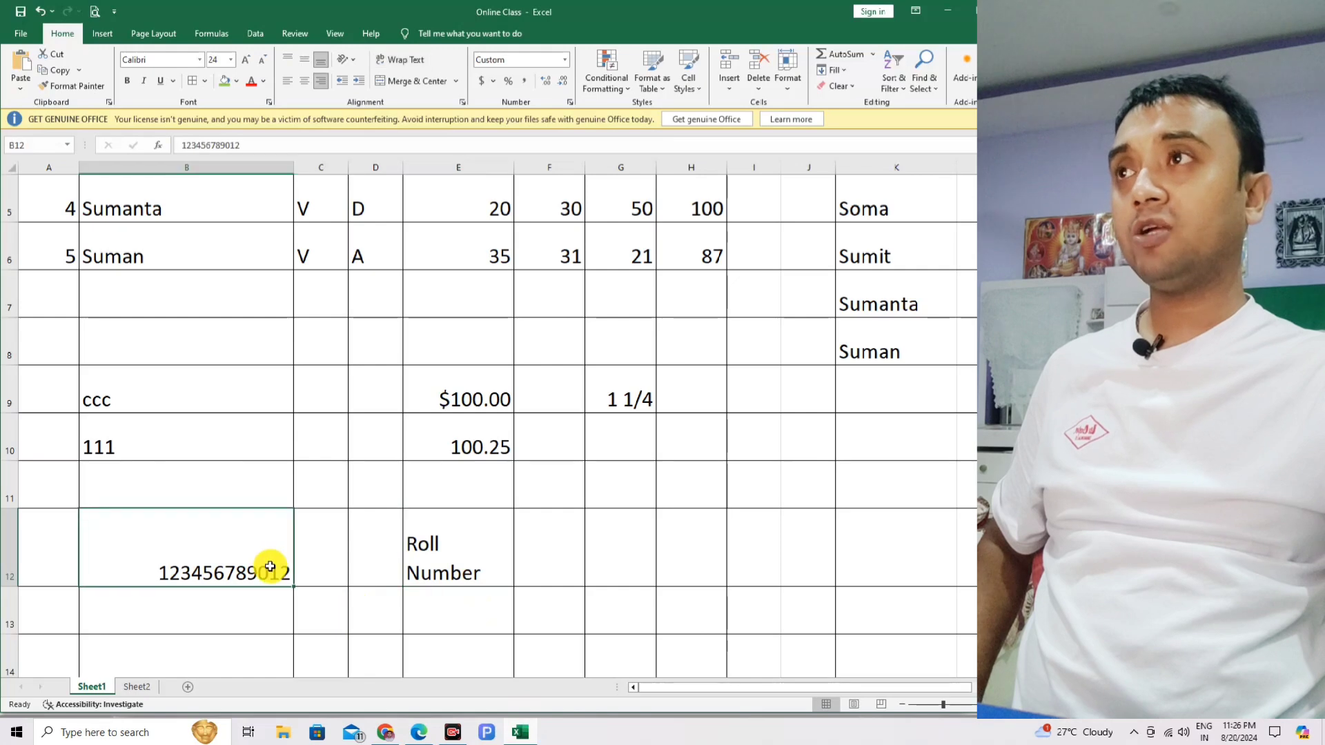
click(237, 81)
click(242, 132)
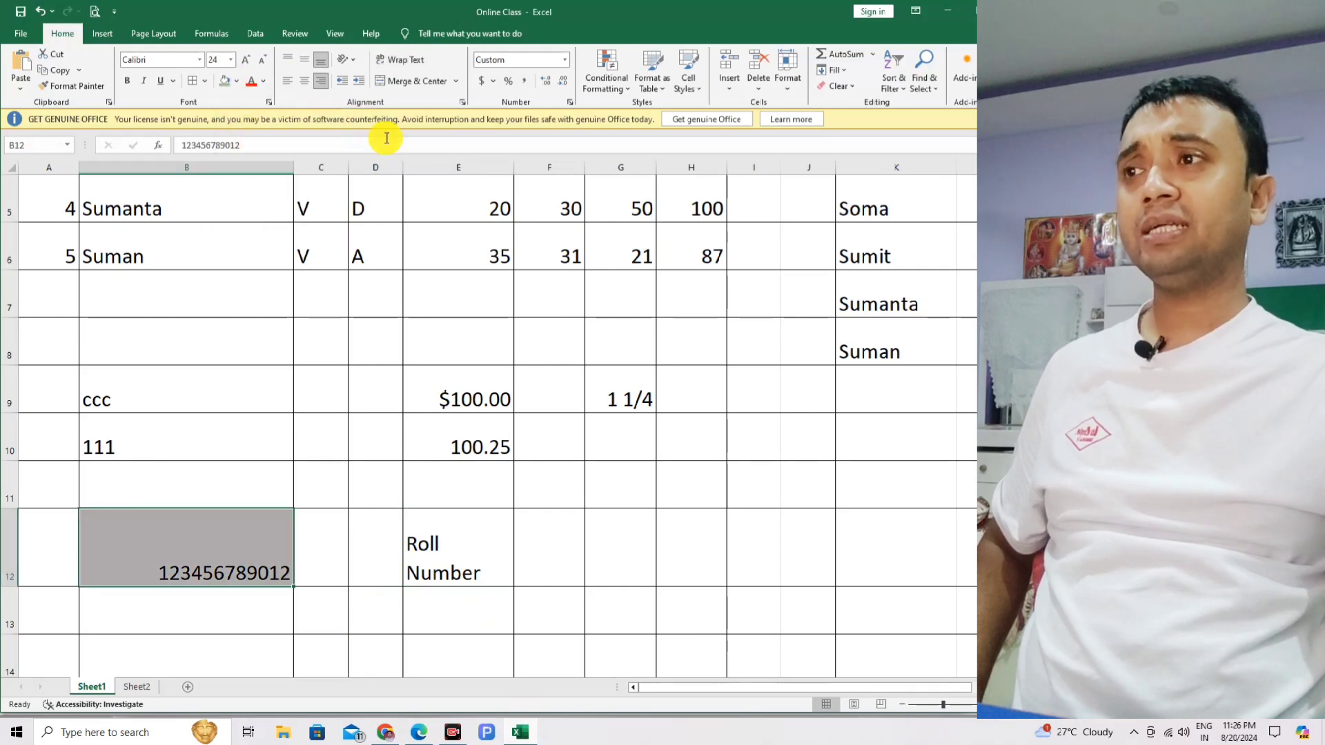
click(237, 82)
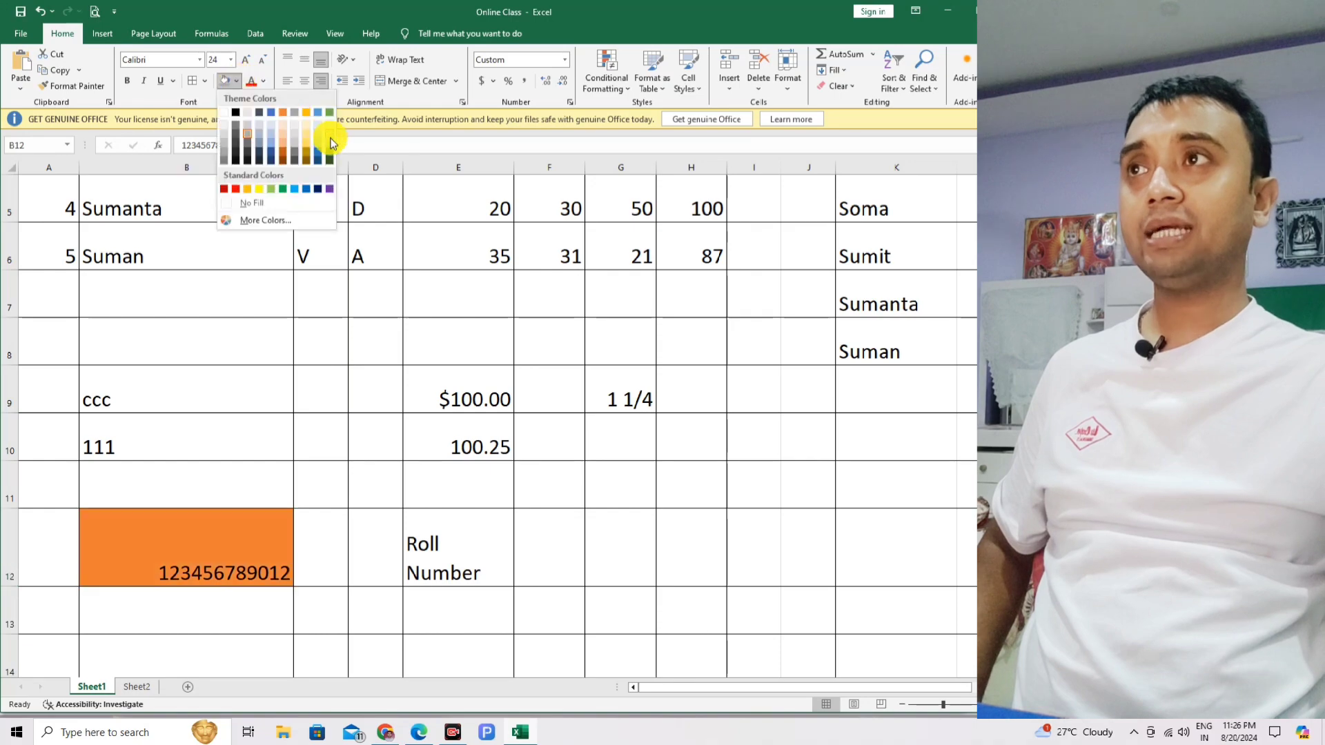
click(305, 133)
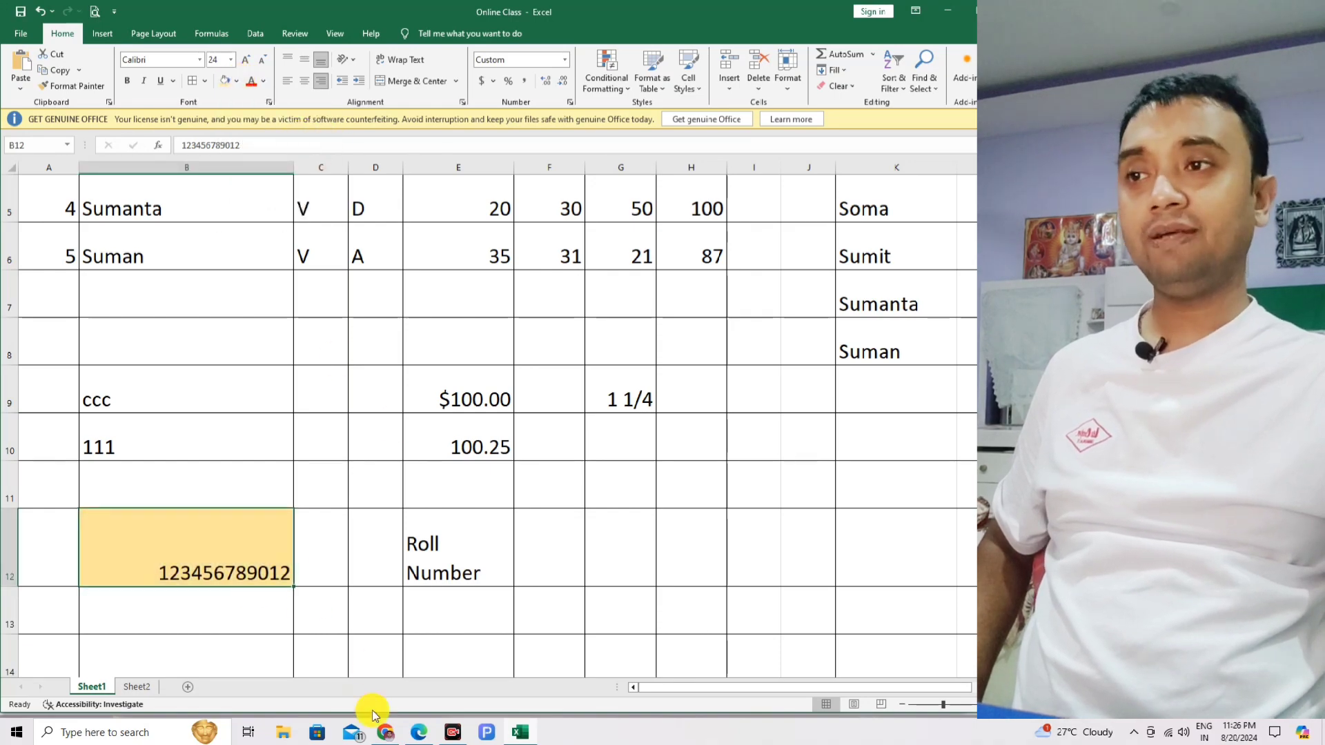
Switch to the PDF, review the Fill Tab section's colour samples, and circle section number 9.13 beside the Defining Styles heading
click(421, 734)
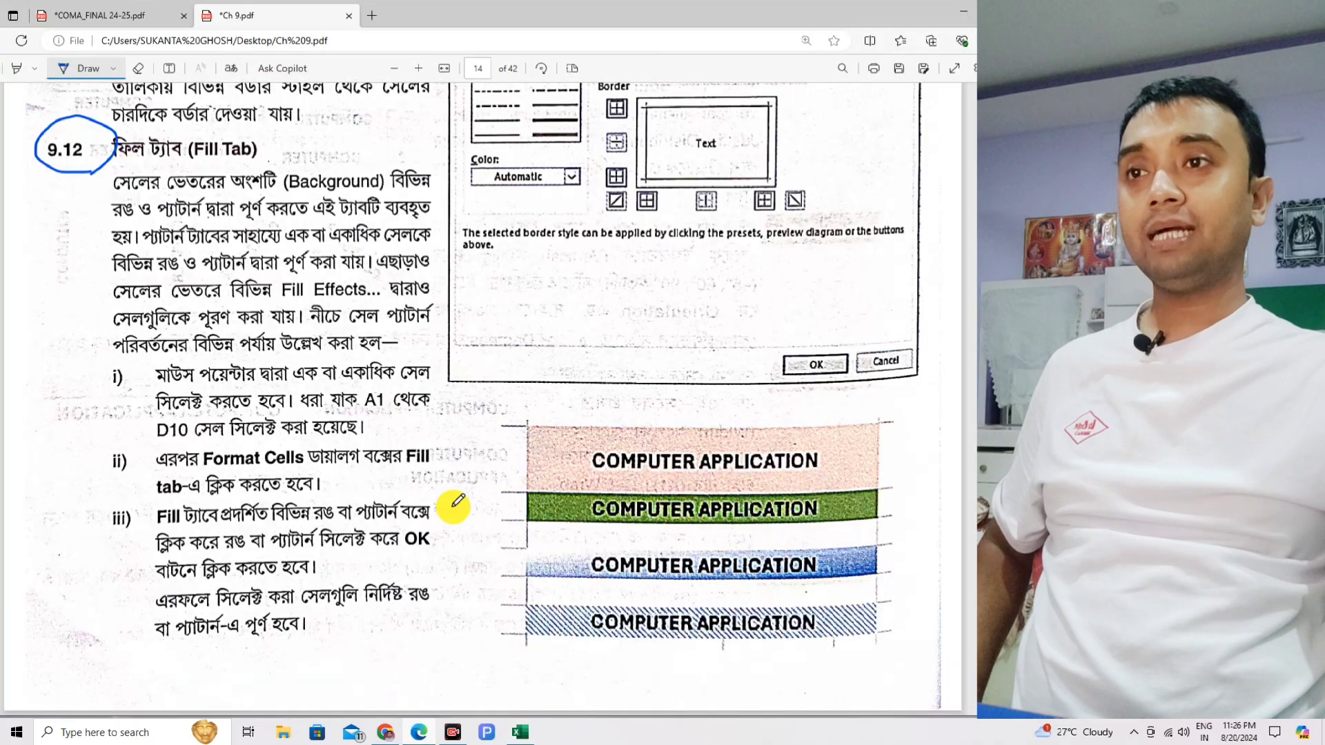
scroll(456, 503, down, 1)
scroll(453, 503, up, 2)
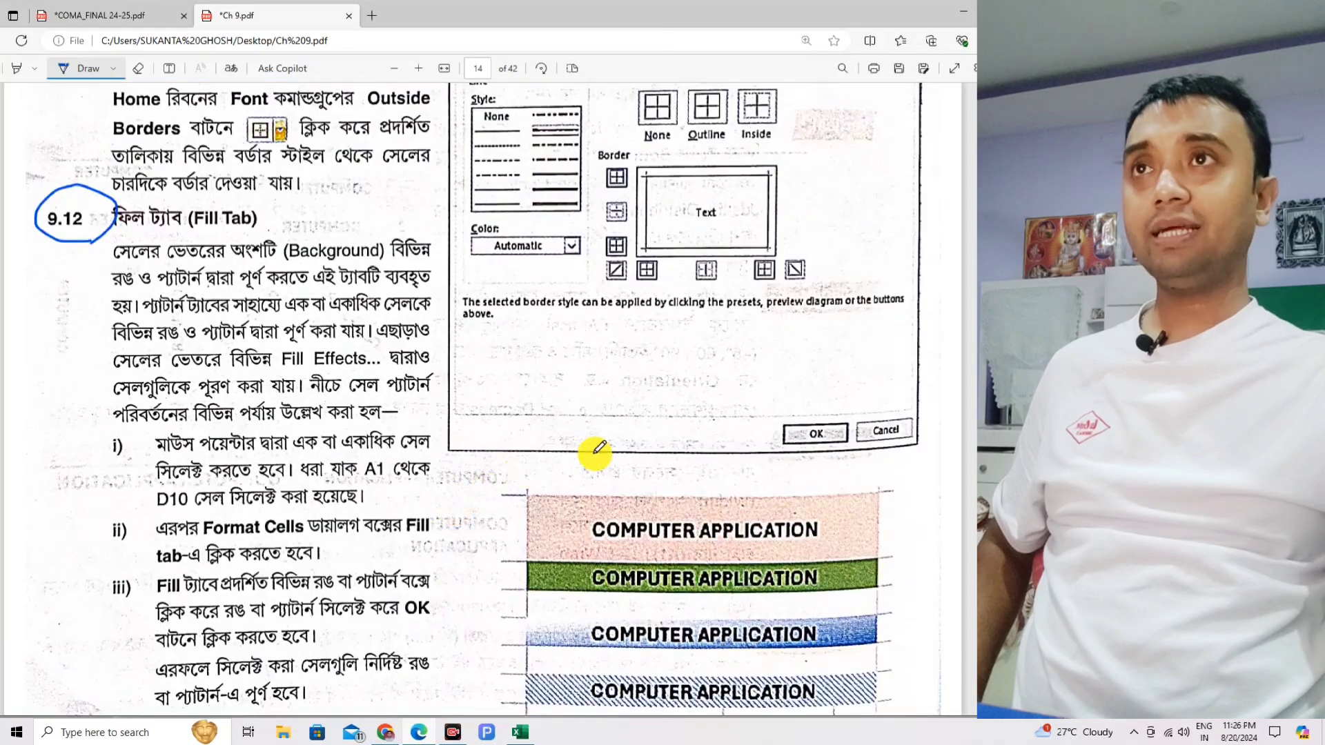
scroll(598, 448, up, 2)
scroll(621, 444, down, 3)
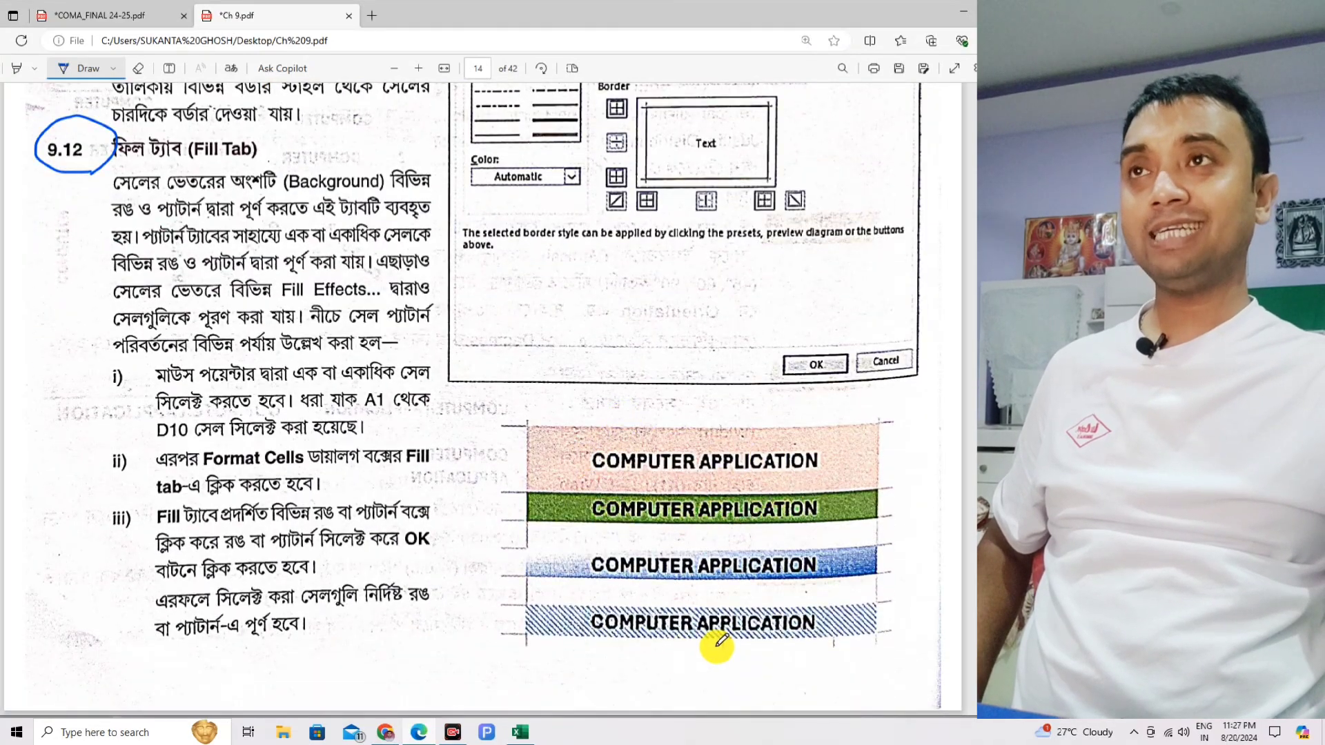
scroll(718, 644, up, 3)
scroll(722, 448, down, 12)
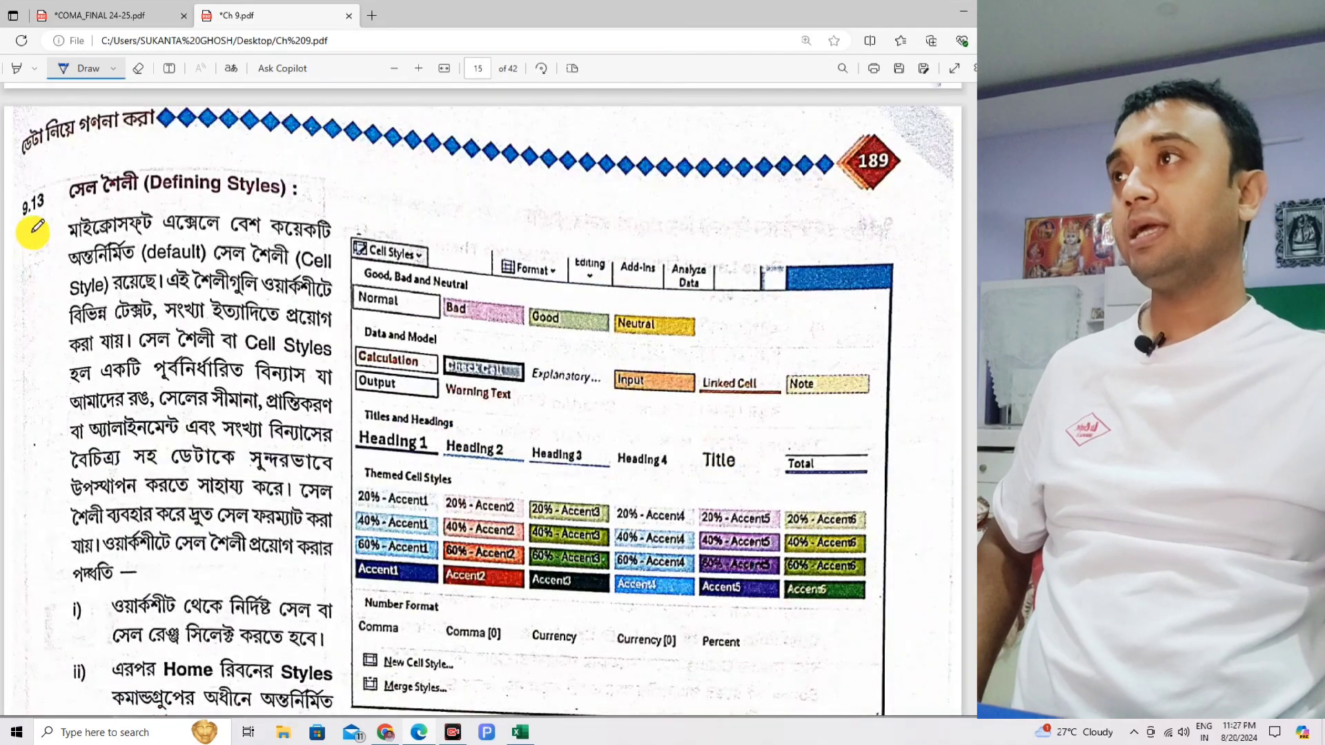
drag(17, 189, 58, 223)
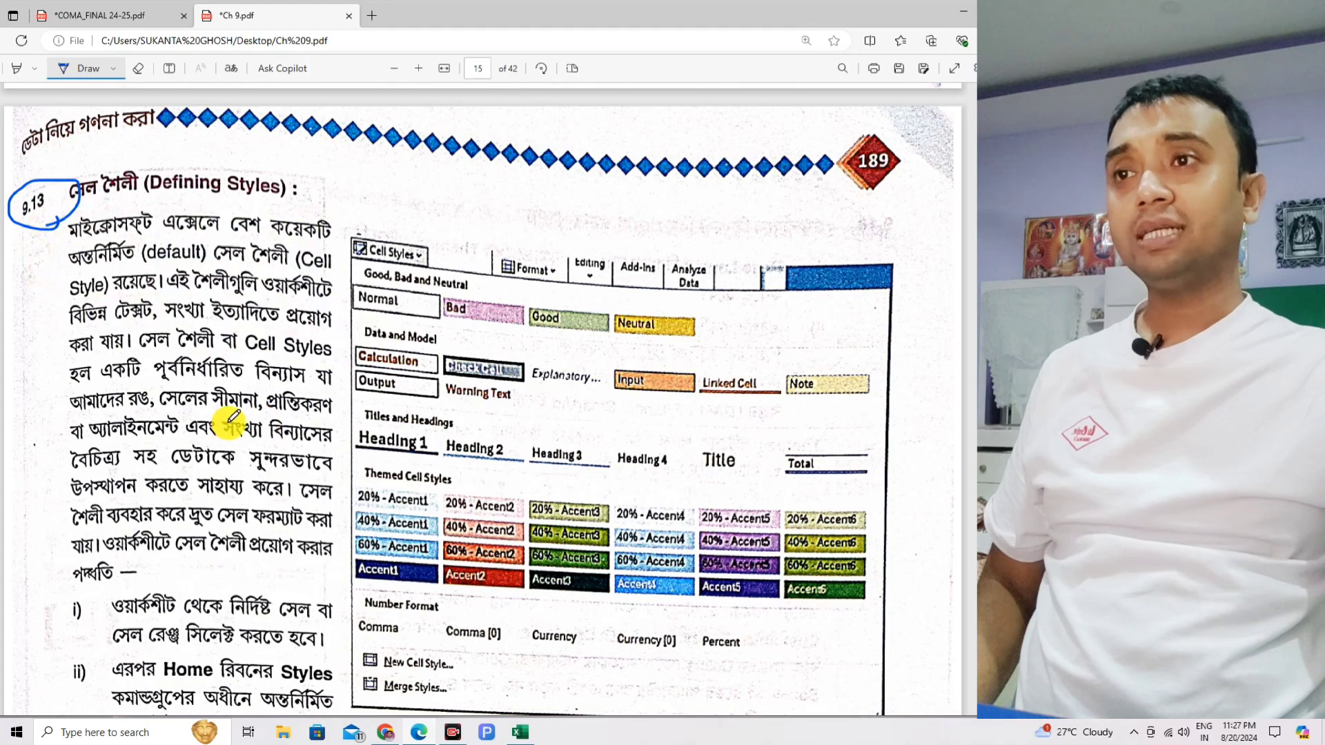
scroll(228, 428, down, 2)
scroll(306, 407, down, 1)
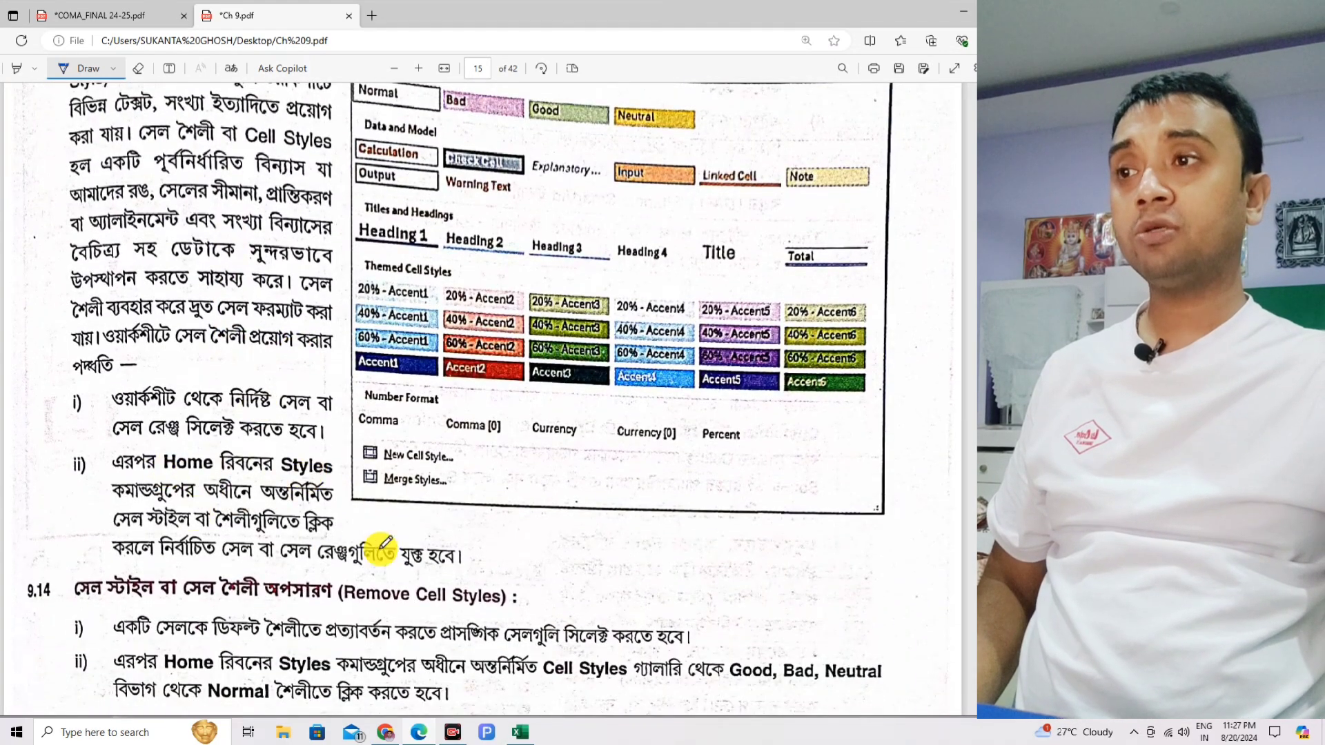
Switch to Excel, dismiss the licence notice bar, select cells B2:B6 in the Name column, and preview the cell styles without applying one
click(520, 731)
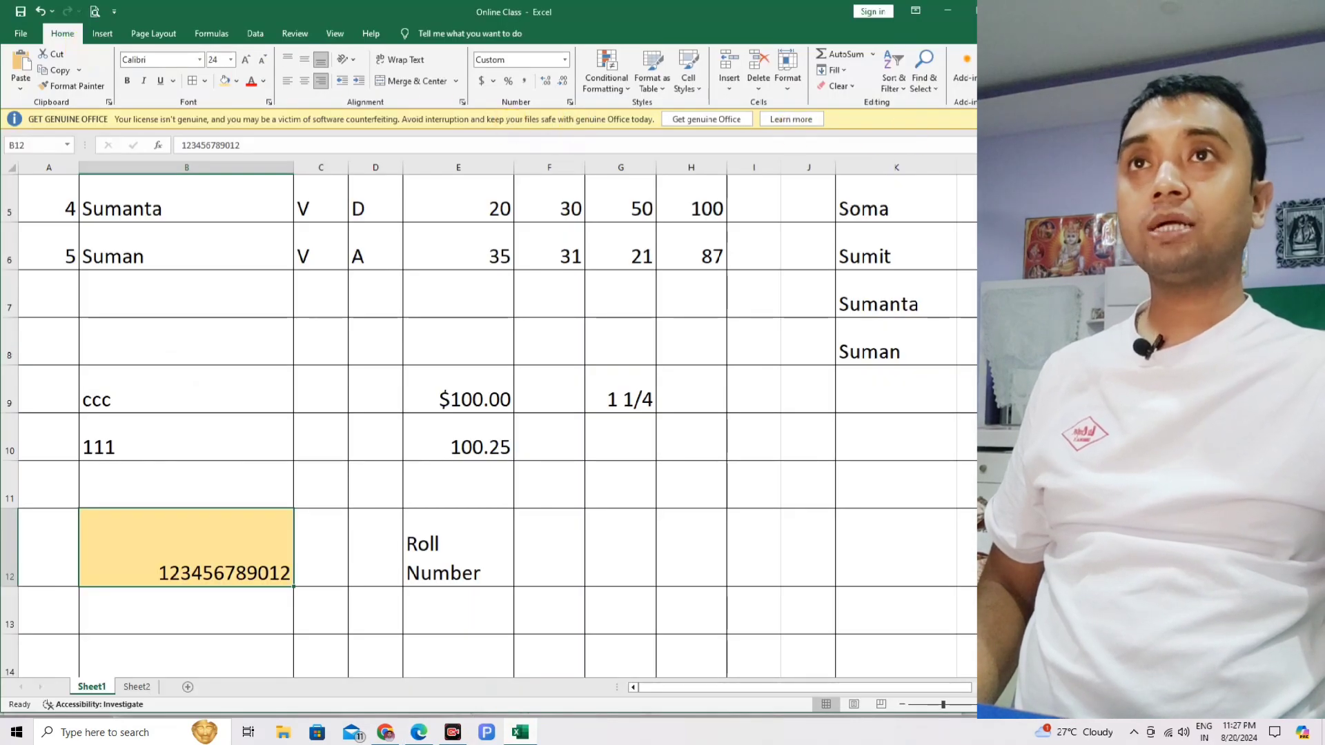
click(1013, 119)
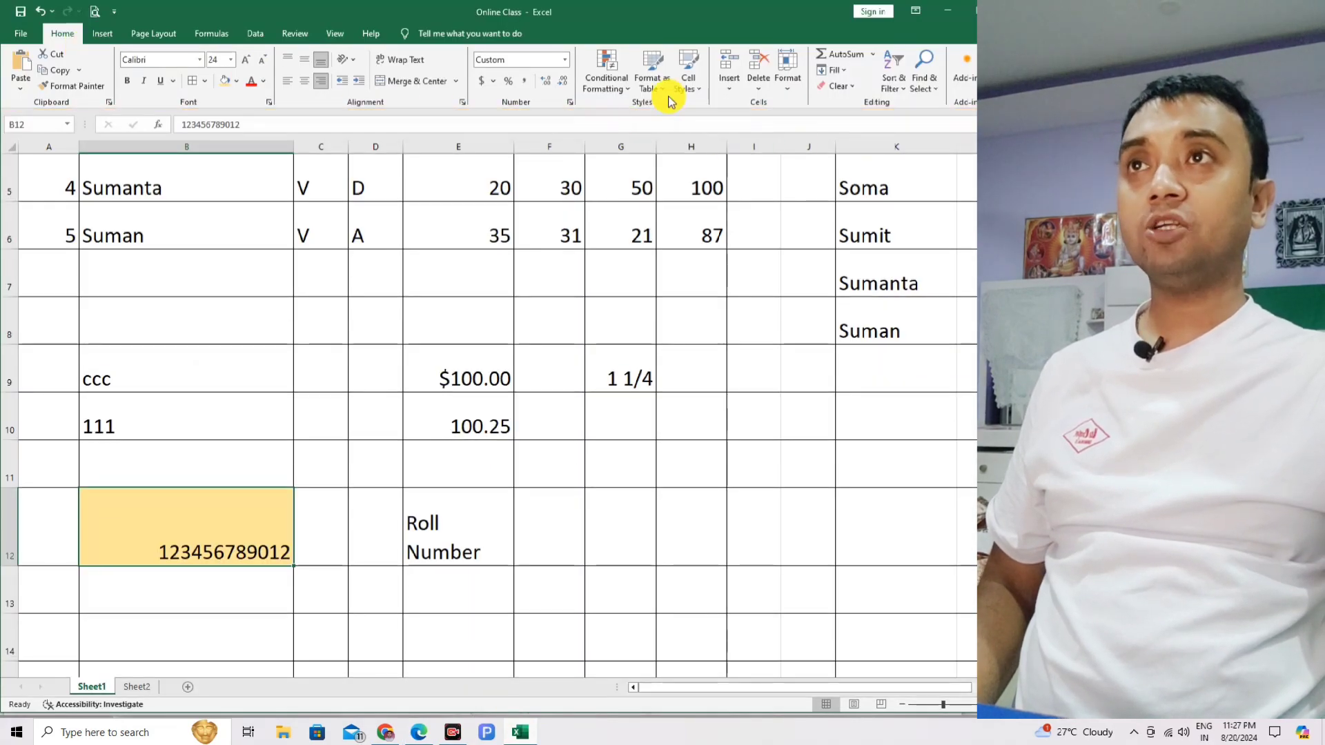
scroll(476, 407, up, 2)
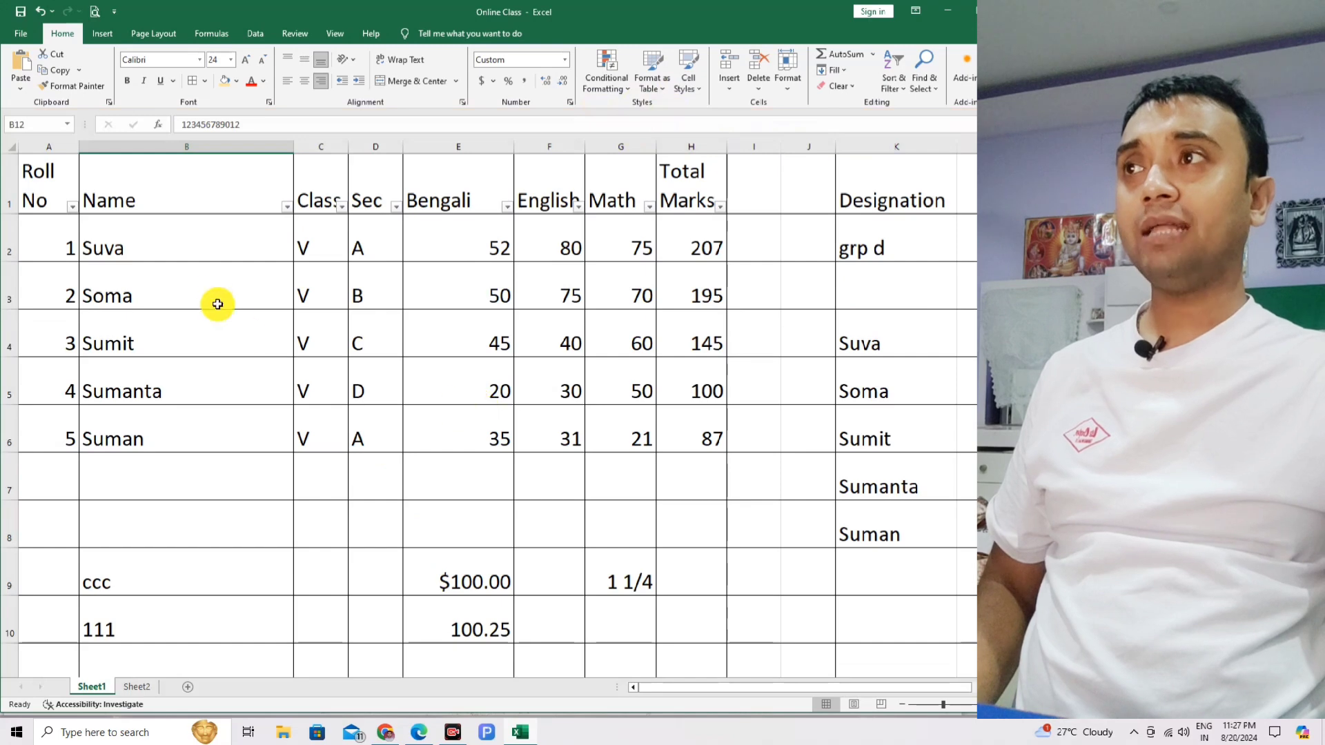
drag(152, 236, 189, 411)
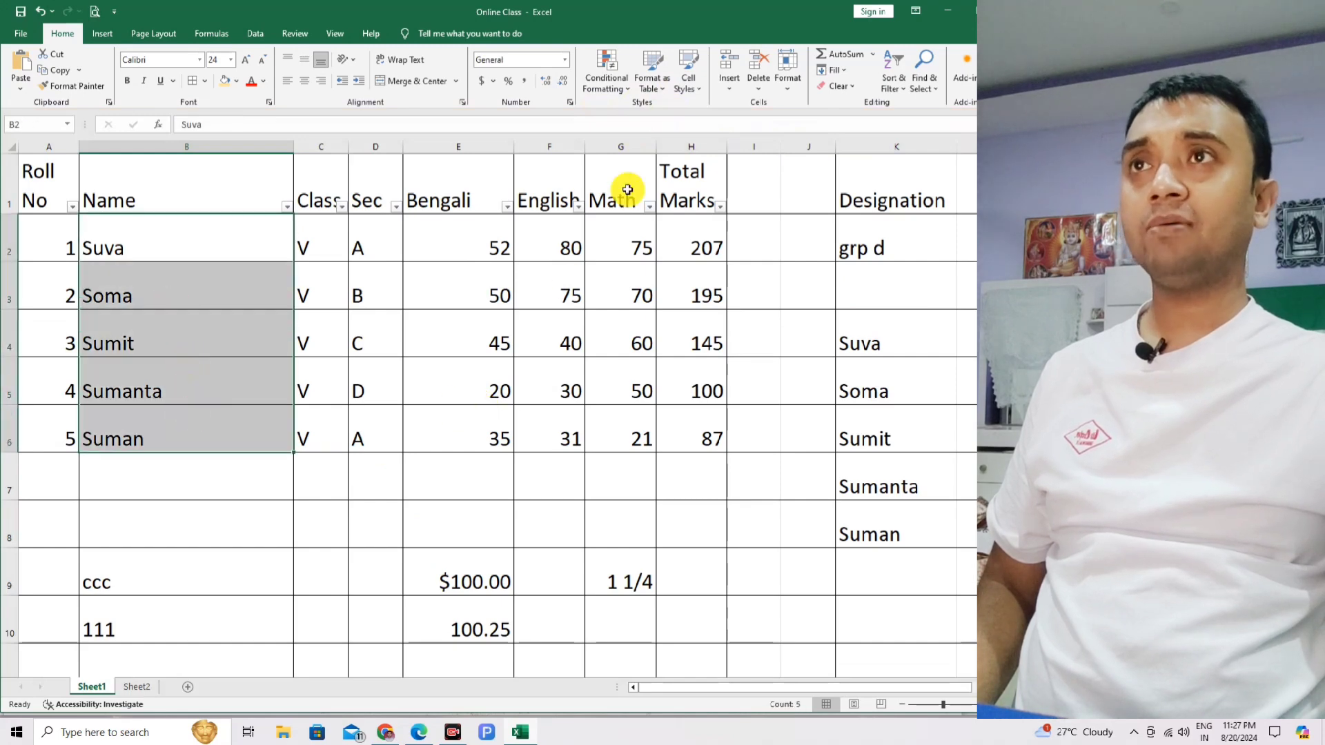
click(702, 90)
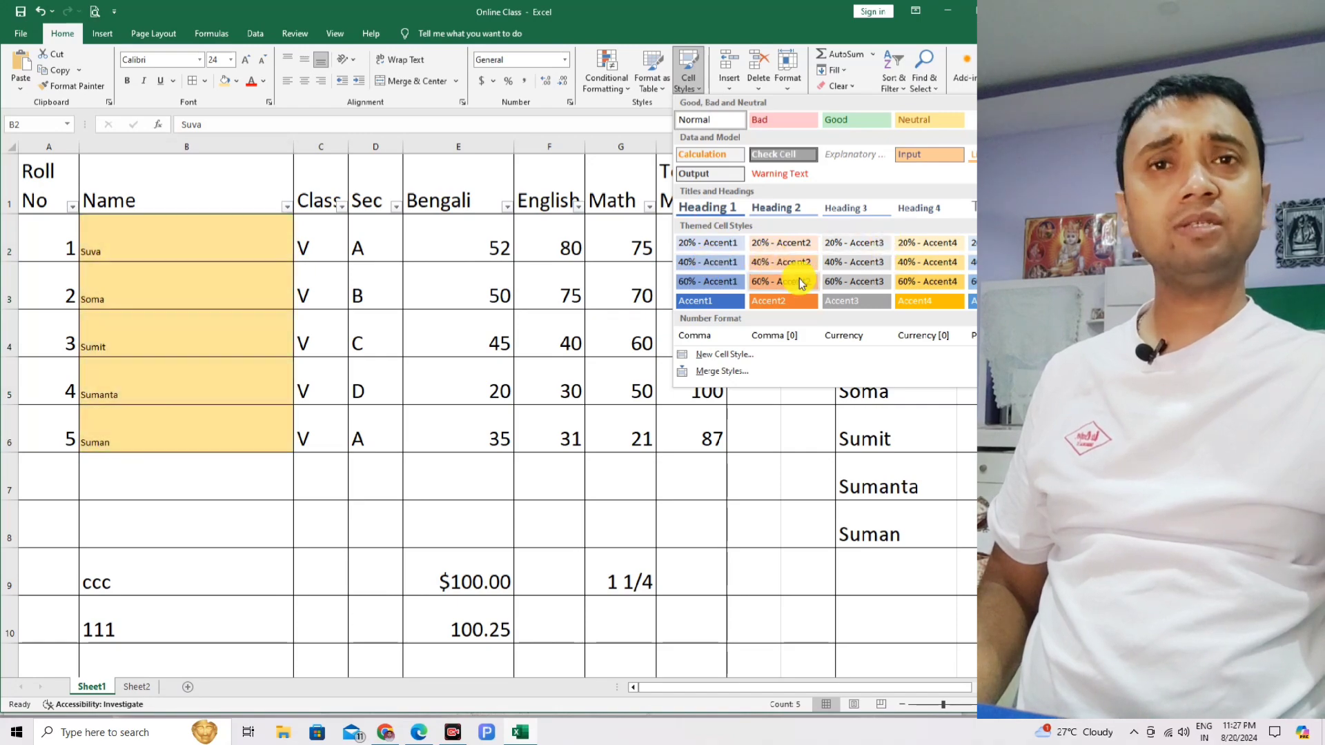
click(419, 577)
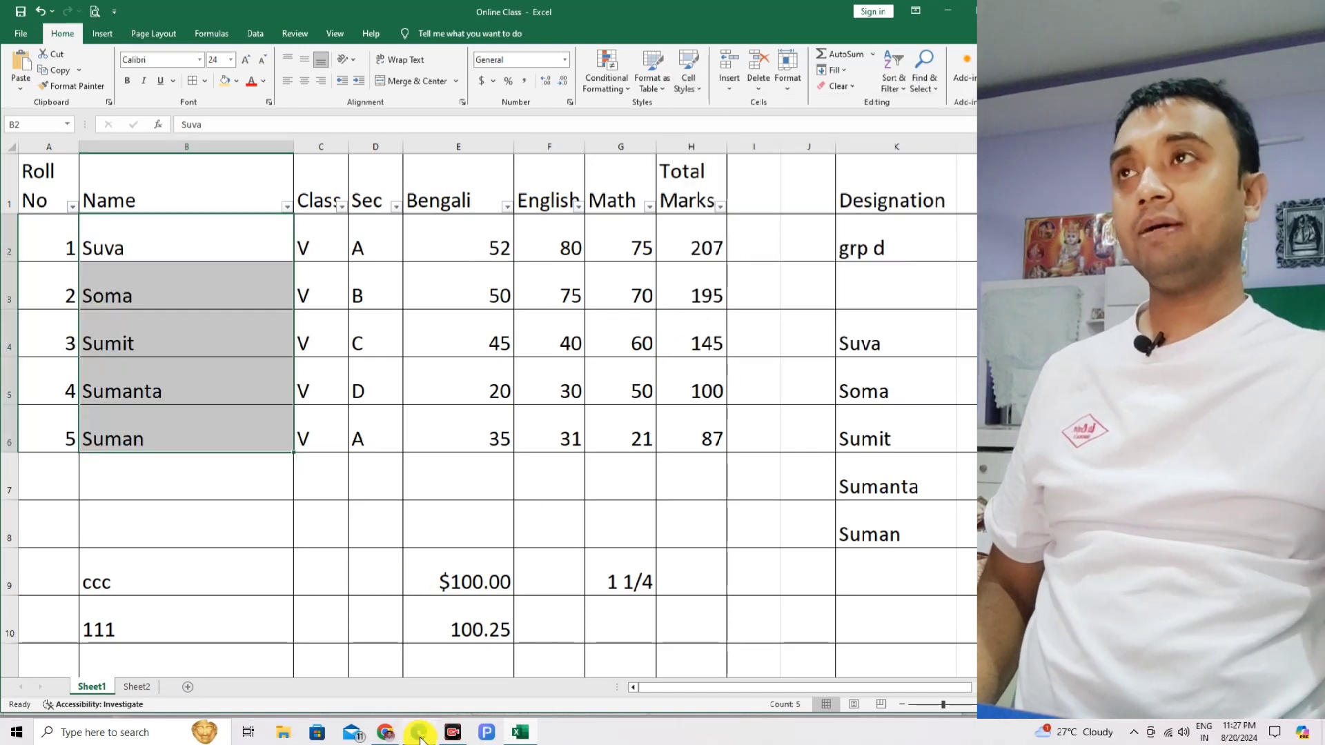
Switch to the PDF and circle section number 9.14 beside the Remove Cell Styles heading
click(419, 733)
scroll(297, 529, down, 3)
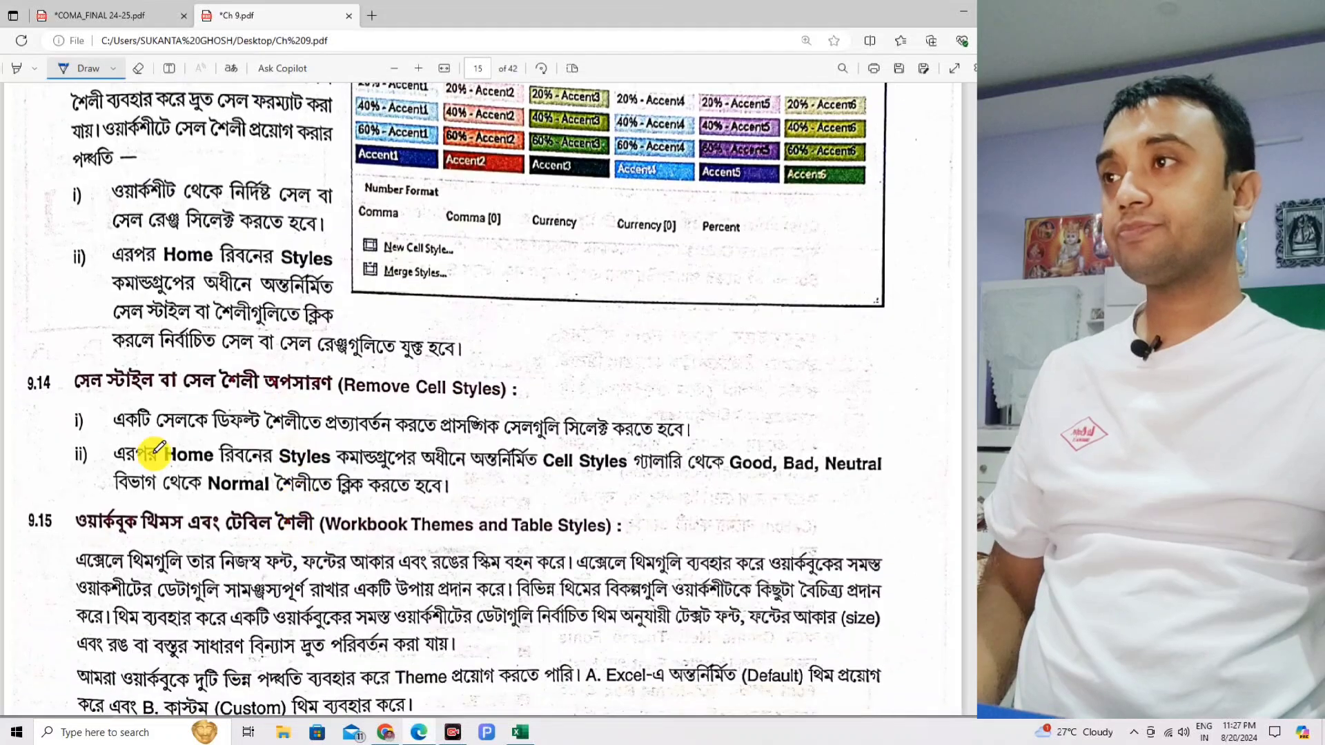
mouse_move(60, 406)
mouse_down()
mouse_move(10, 404)
mouse_move(53, 352)
mouse_move(60, 400)
mouse_up()
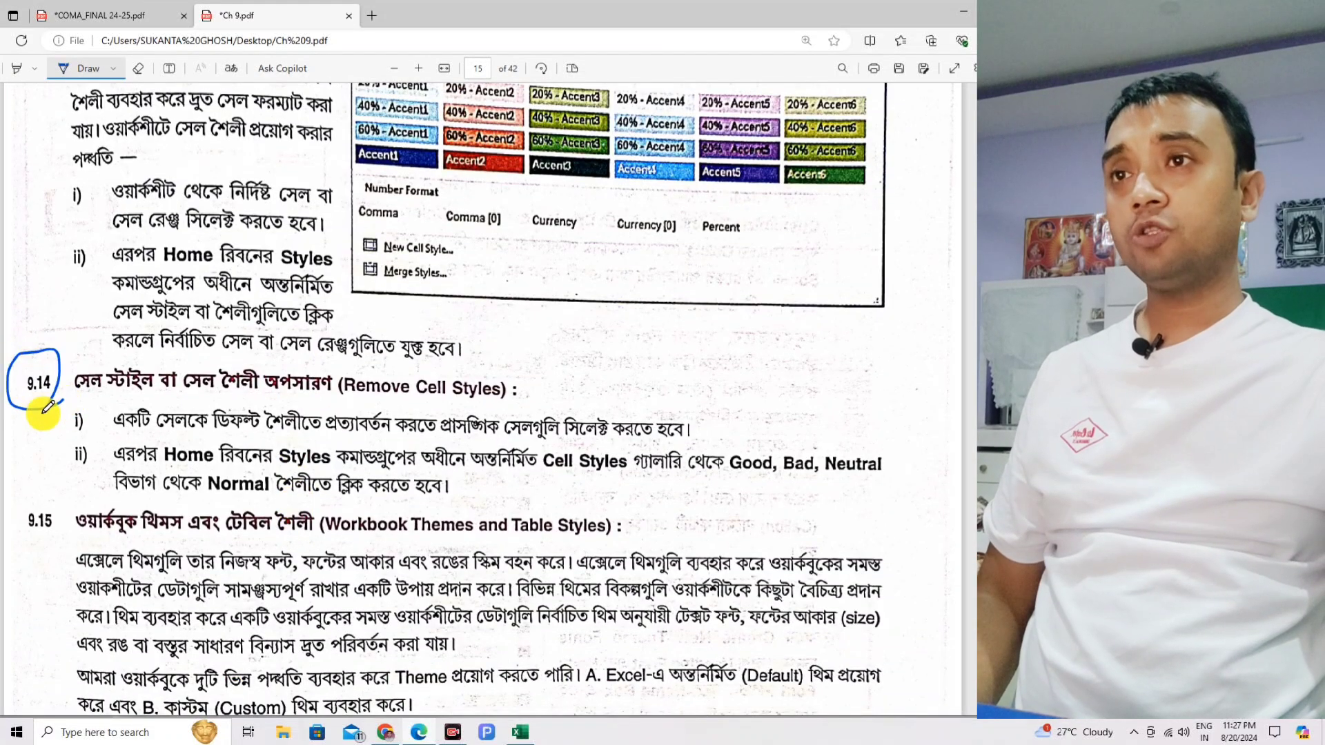
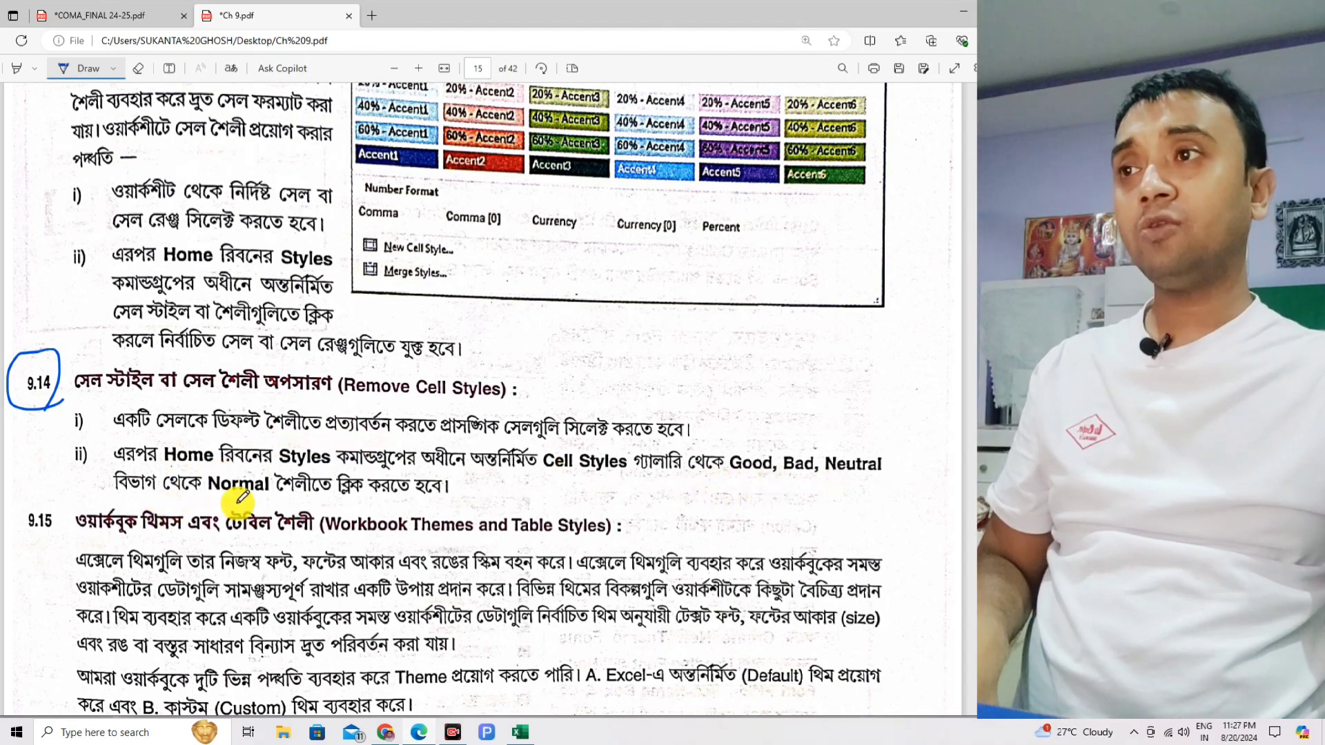
Switch to Excel and apply the 40% - Accent2 cell style to cells B2:B6
click(521, 734)
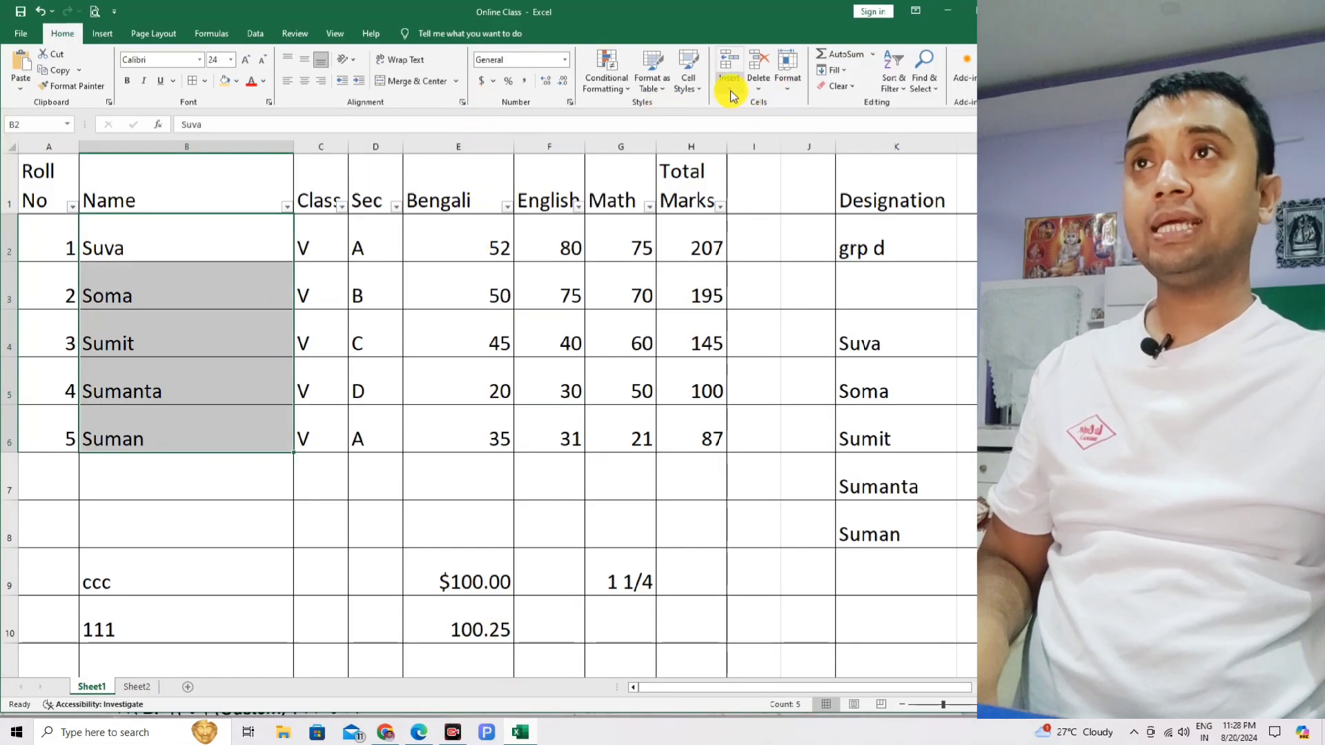
click(692, 90)
click(775, 266)
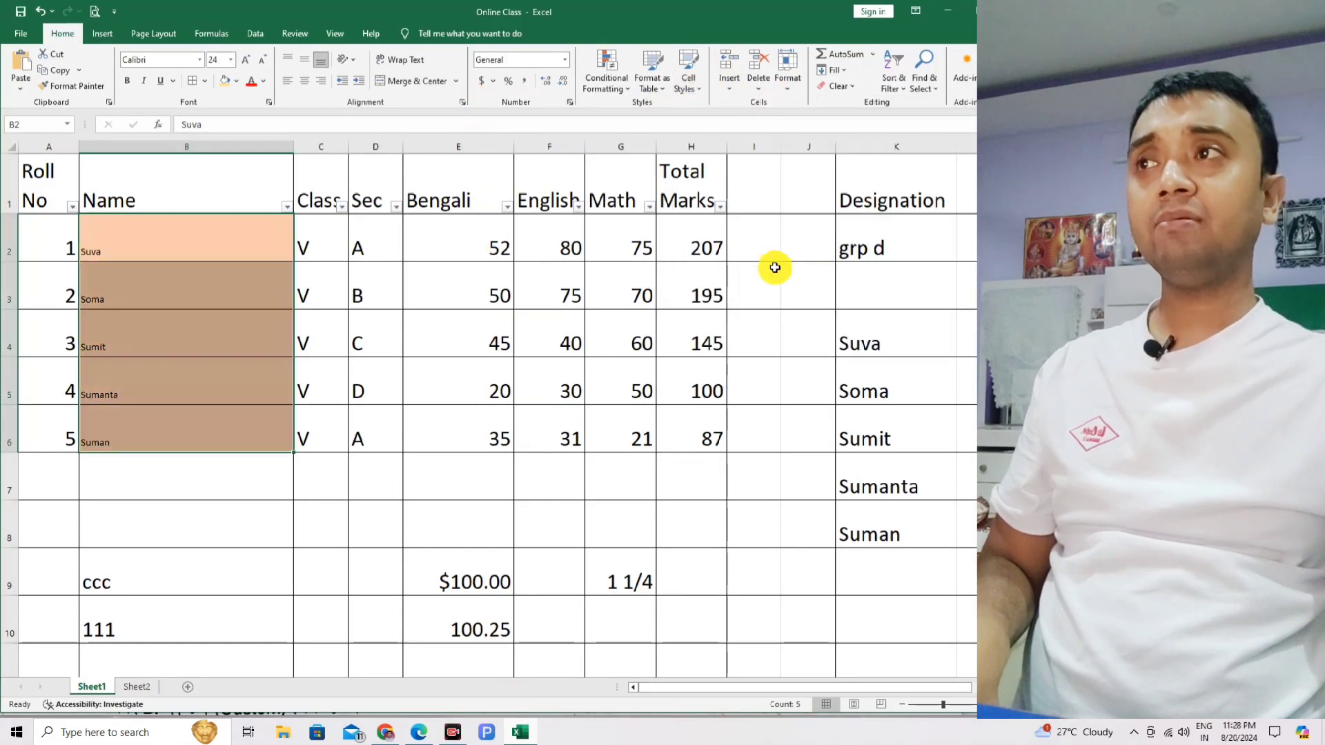
Apply the Normal cell style to B2:B6, undo it, and deselect the range
click(690, 92)
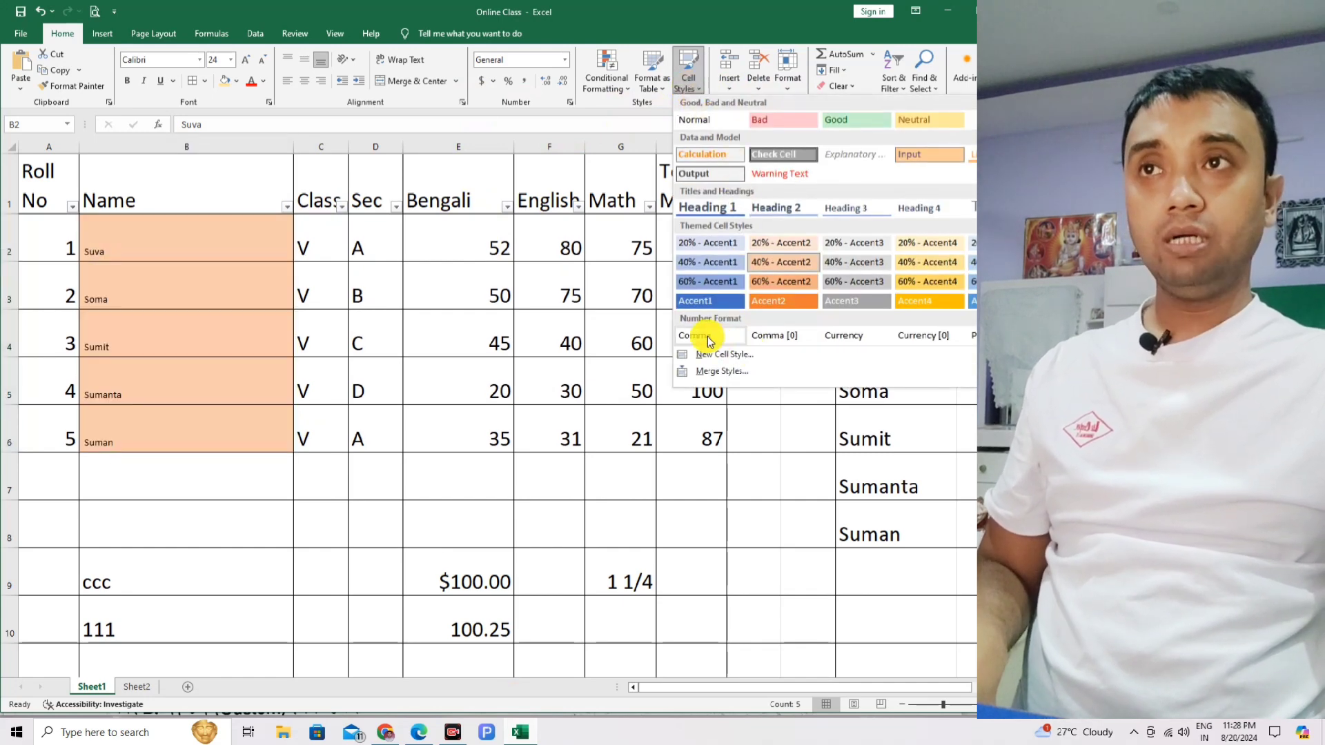
click(711, 123)
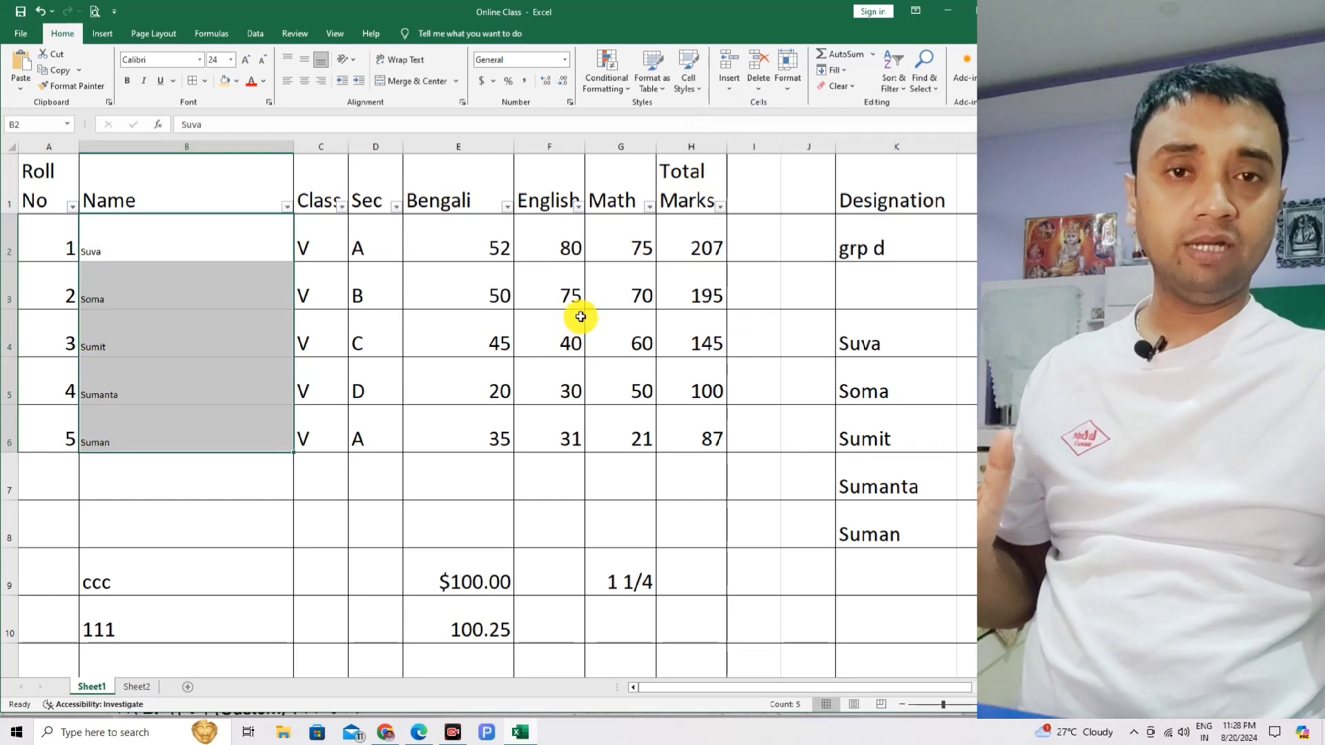
key(ctrl+z)
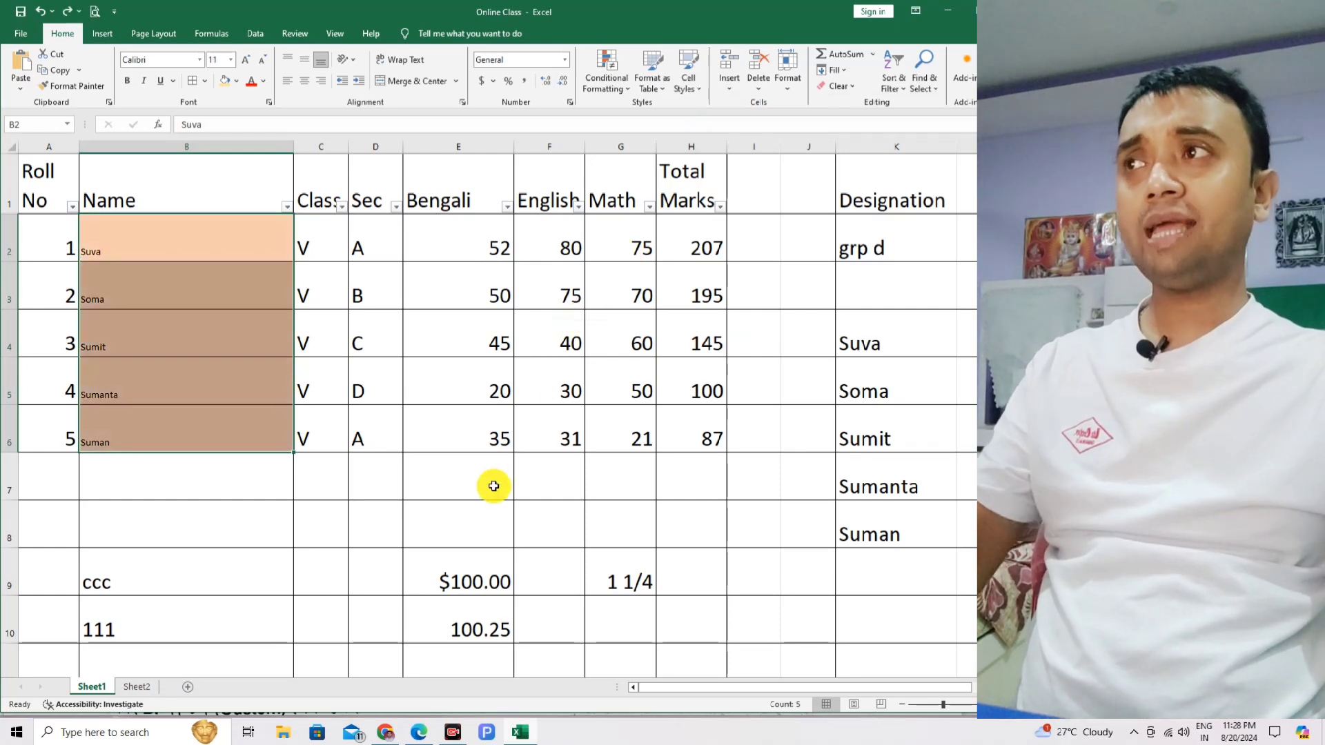
click(494, 482)
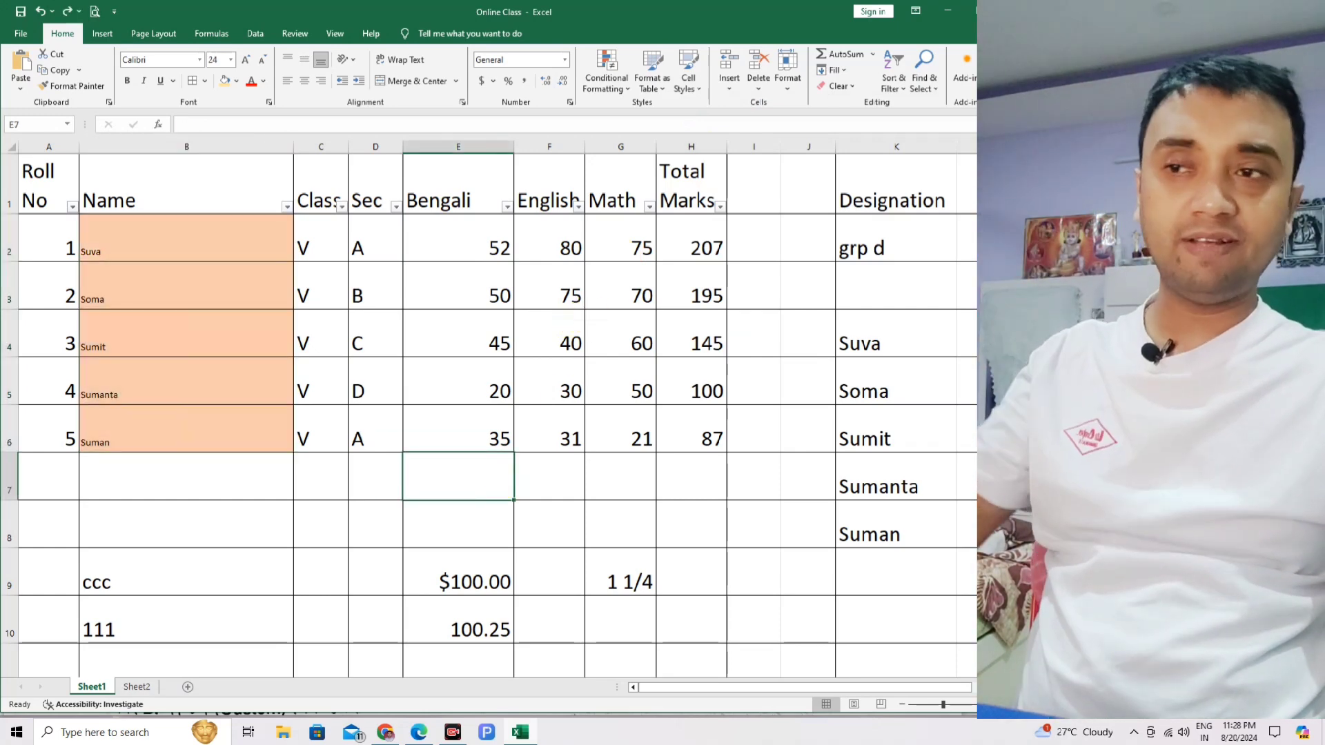
Switch to the PDF, circle section number 9.15 beside Workbook Themes and Table Styles, and tick heading A on Default themes
click(419, 731)
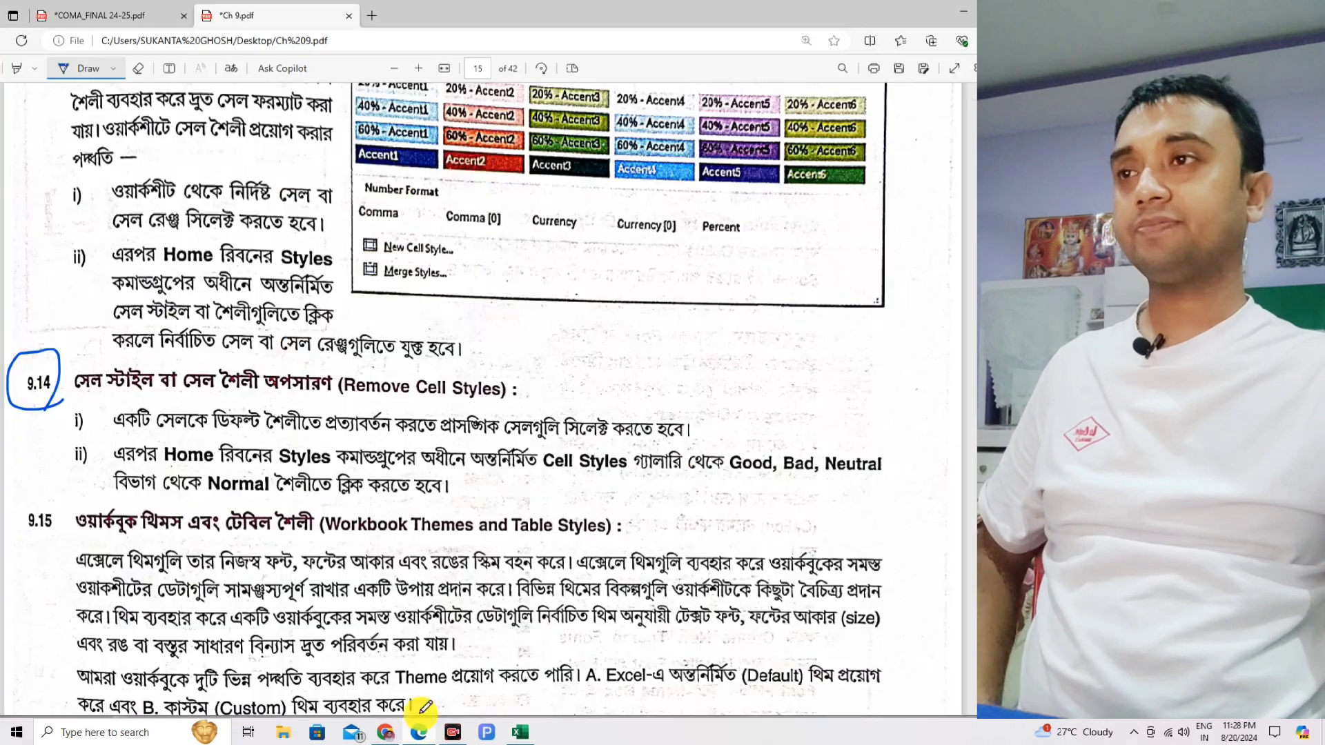
mouse_move(42, 545)
mouse_down()
mouse_move(28, 552)
mouse_move(27, 492)
mouse_move(55, 531)
mouse_up()
scroll(349, 547, down, 4)
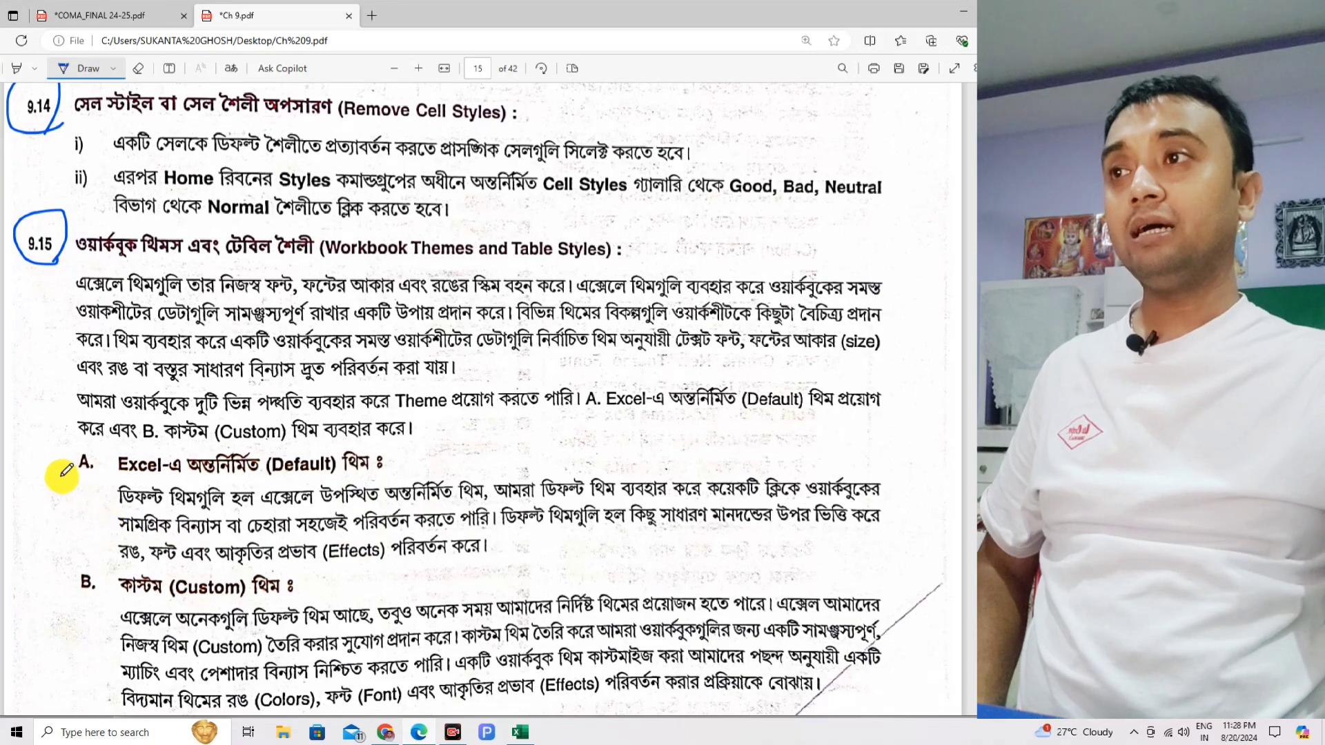
drag(59, 469, 250, 431)
scroll(419, 428, down, 2)
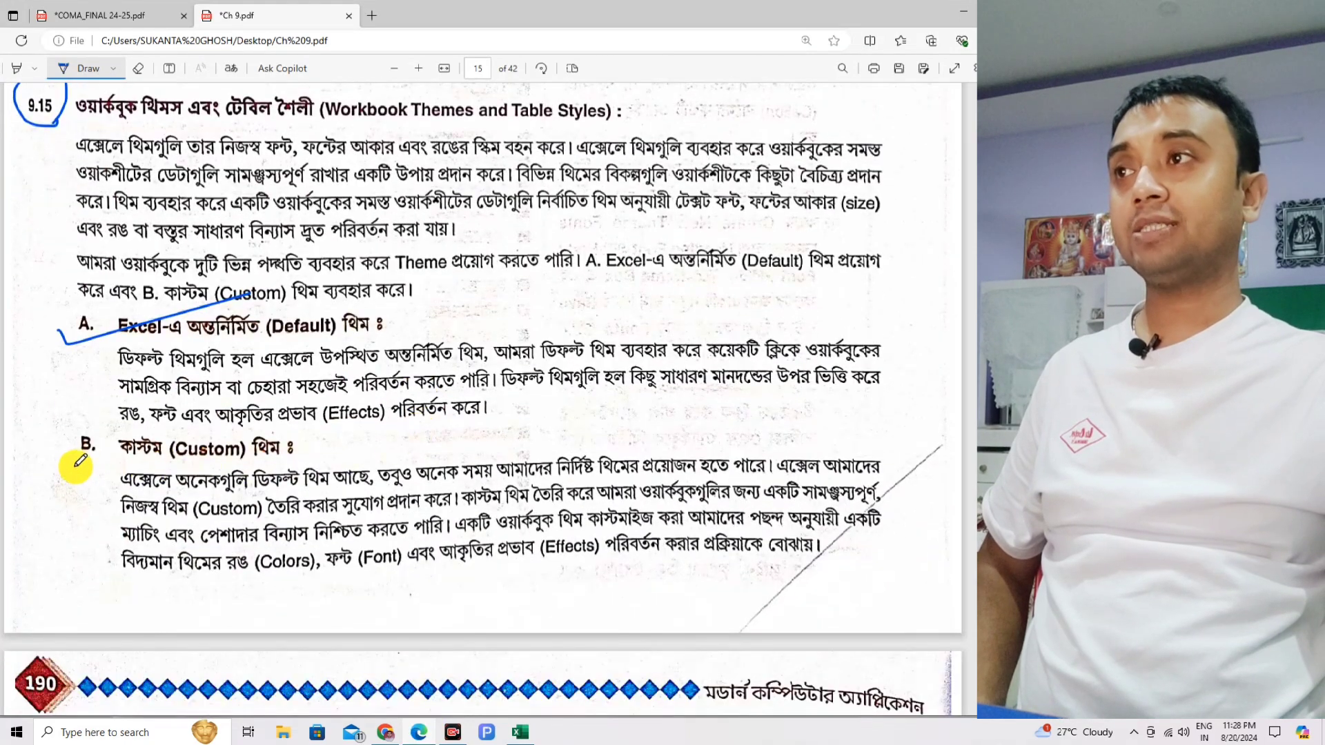
Tick heading B on custom themes in the PDF and bring section 9.16 on applying default themes into view
drag(76, 460, 177, 433)
scroll(414, 418, down, 4)
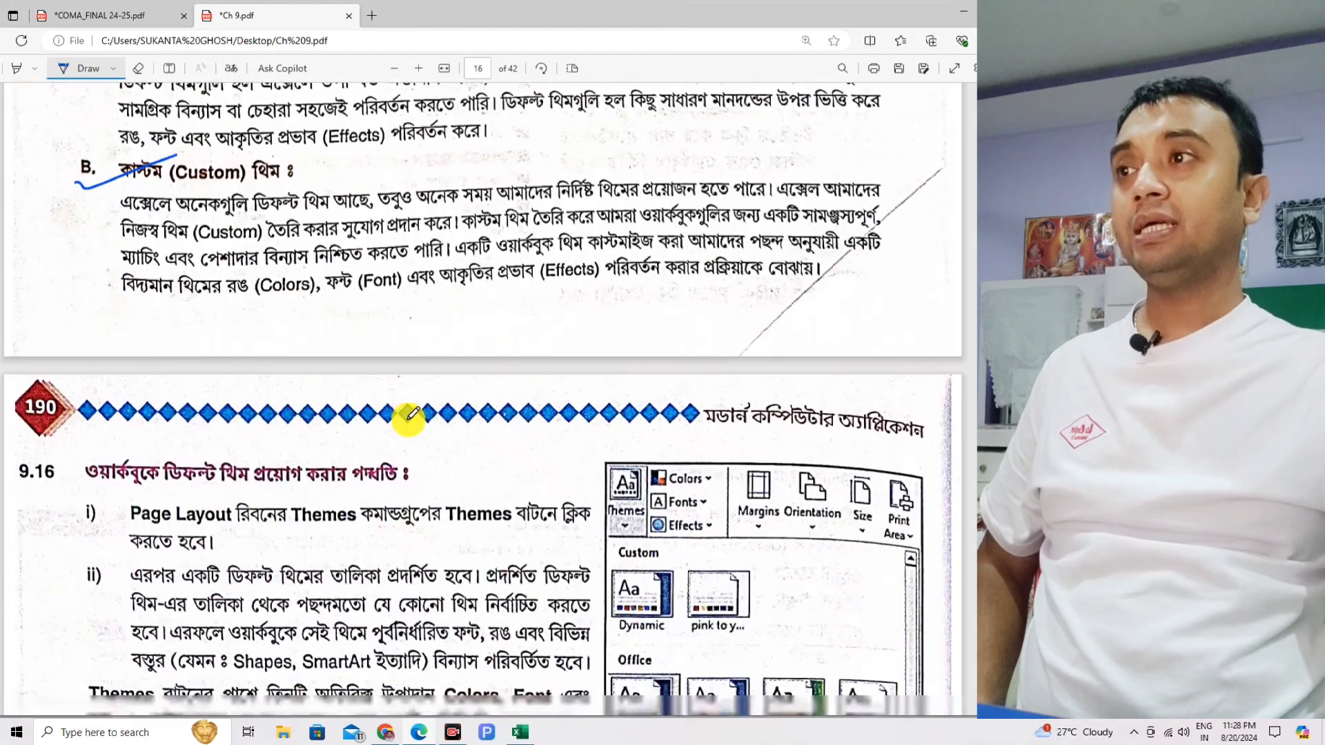
scroll(414, 421, down, 2)
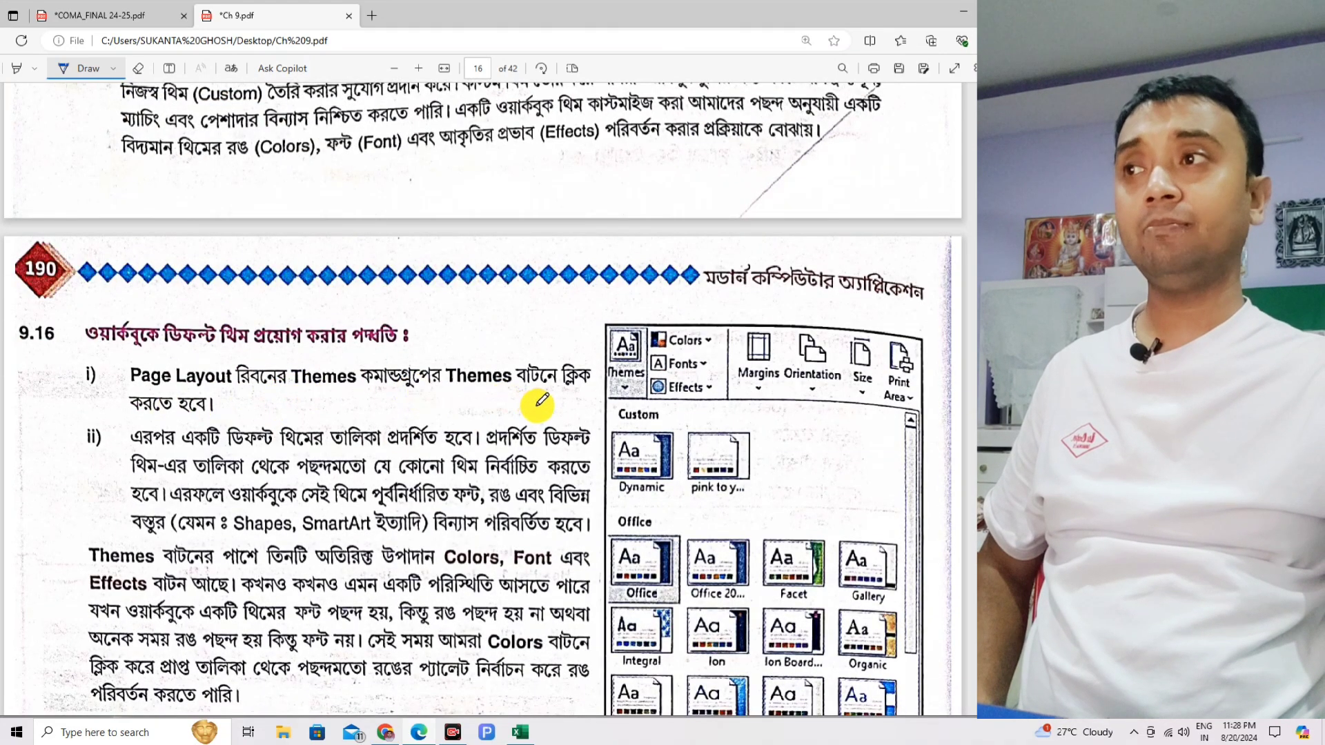
scroll(525, 428, down, 2)
Switch to Excel, open the workbook Themes gallery, and return to the theme instructions in section 9.16 of the PDF
click(522, 732)
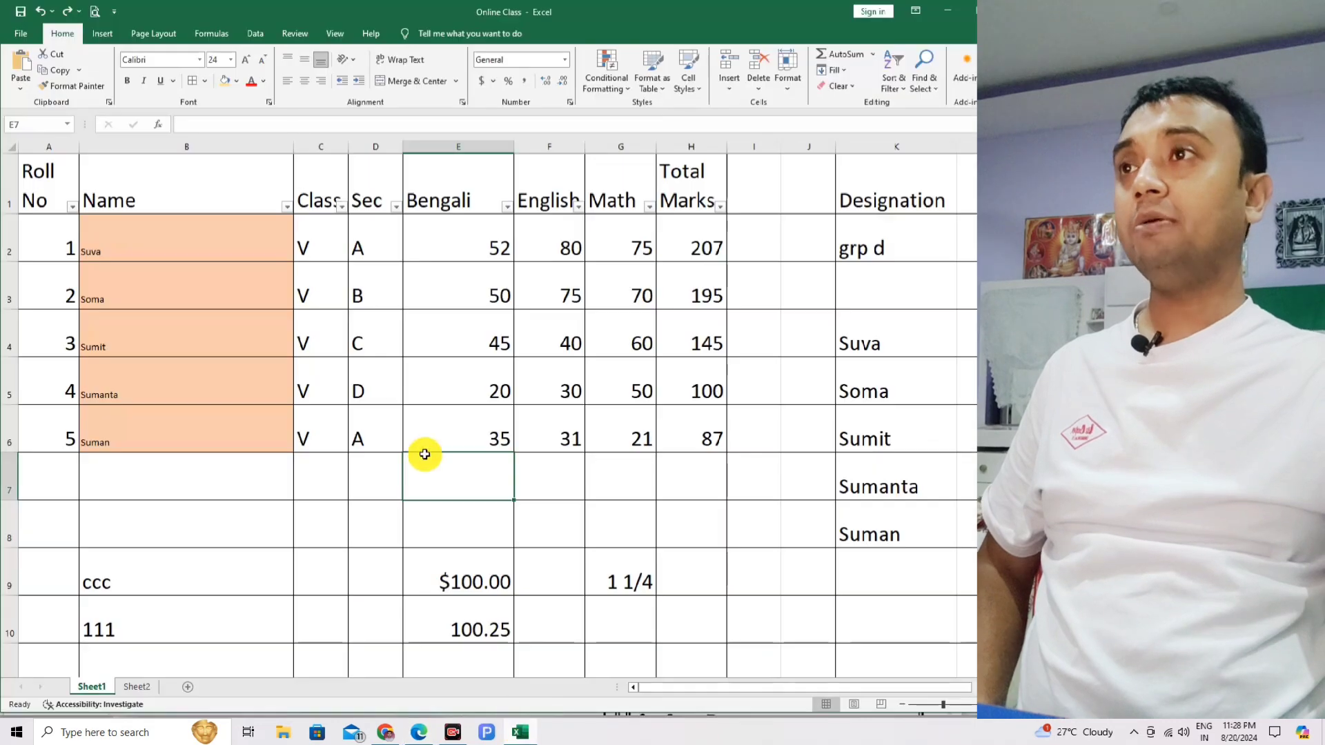
click(392, 437)
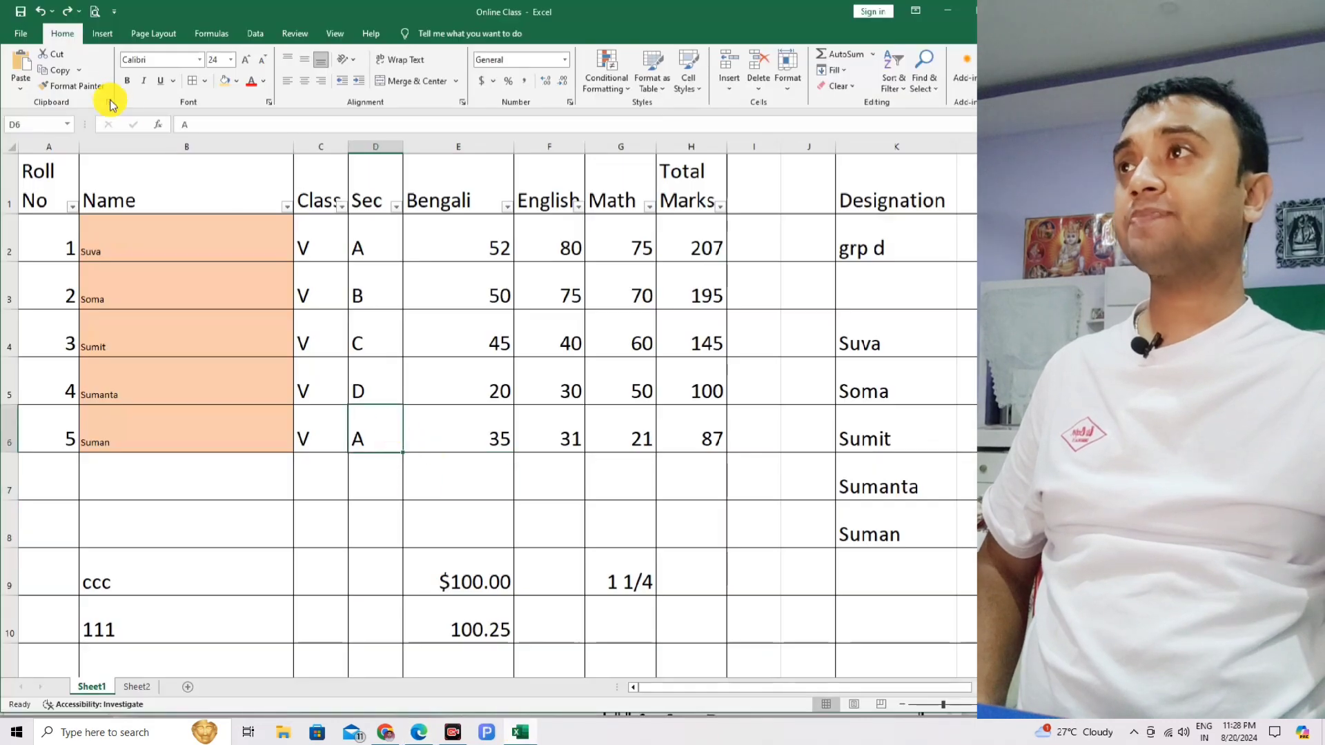
click(154, 33)
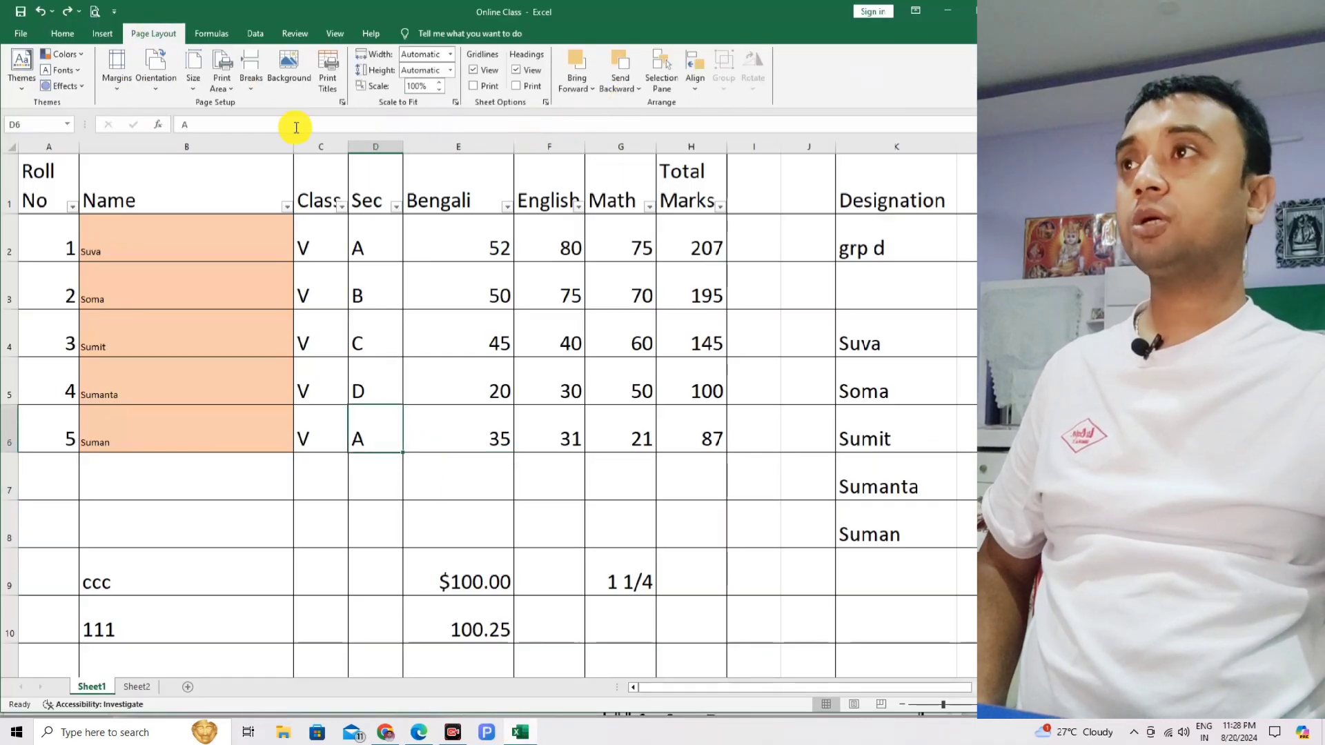
click(23, 75)
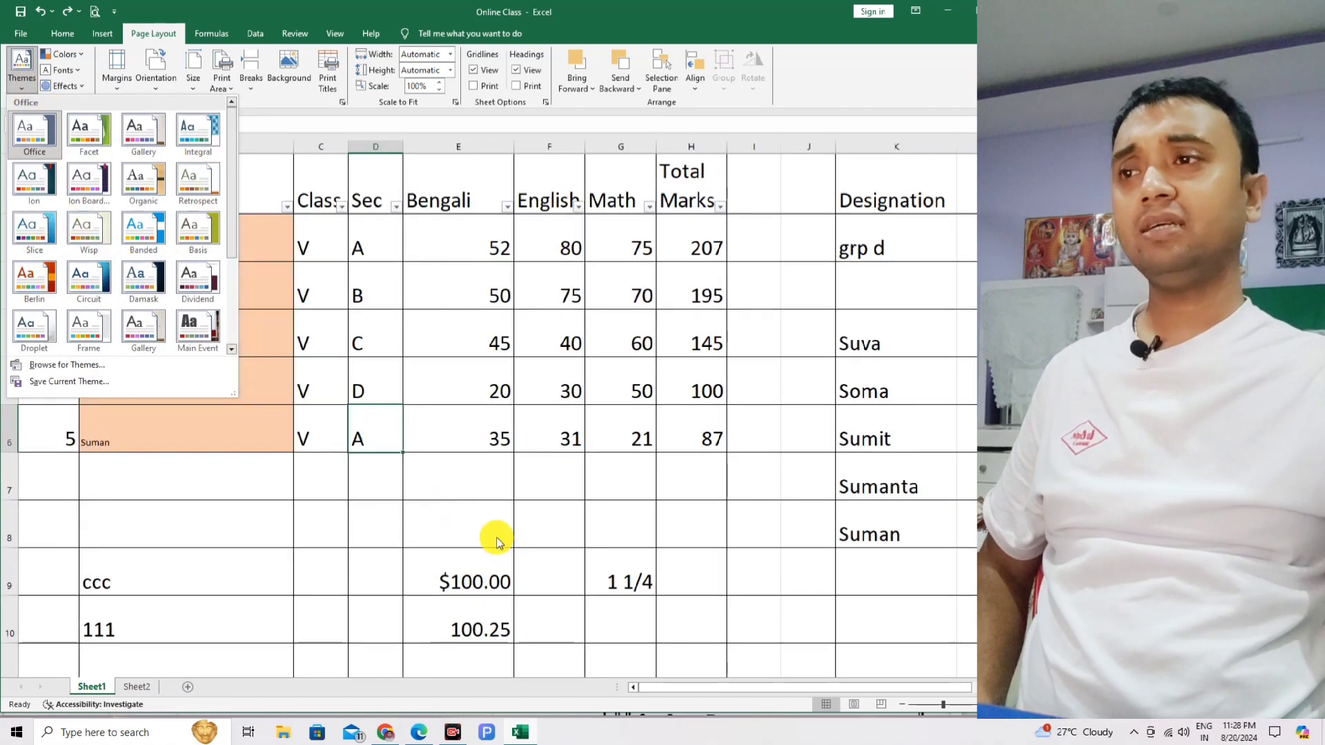
click(482, 619)
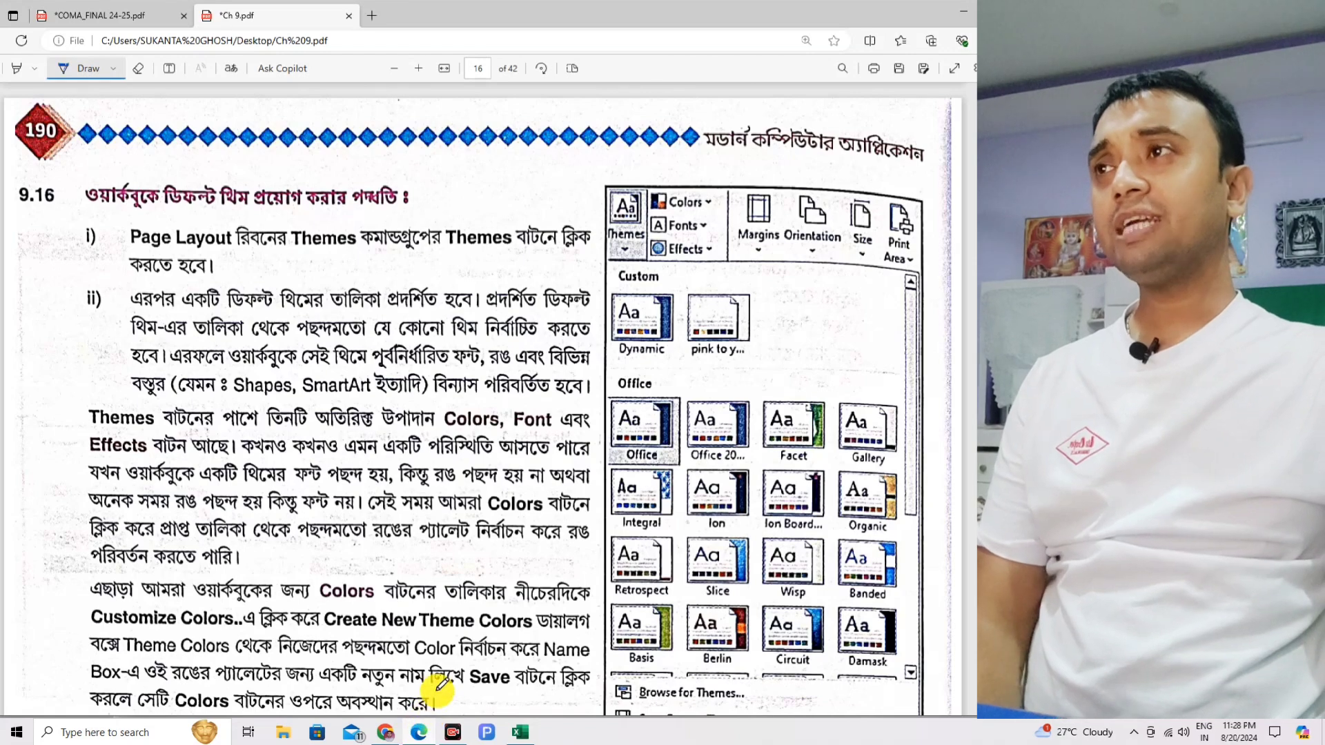
scroll(502, 635, down, 3)
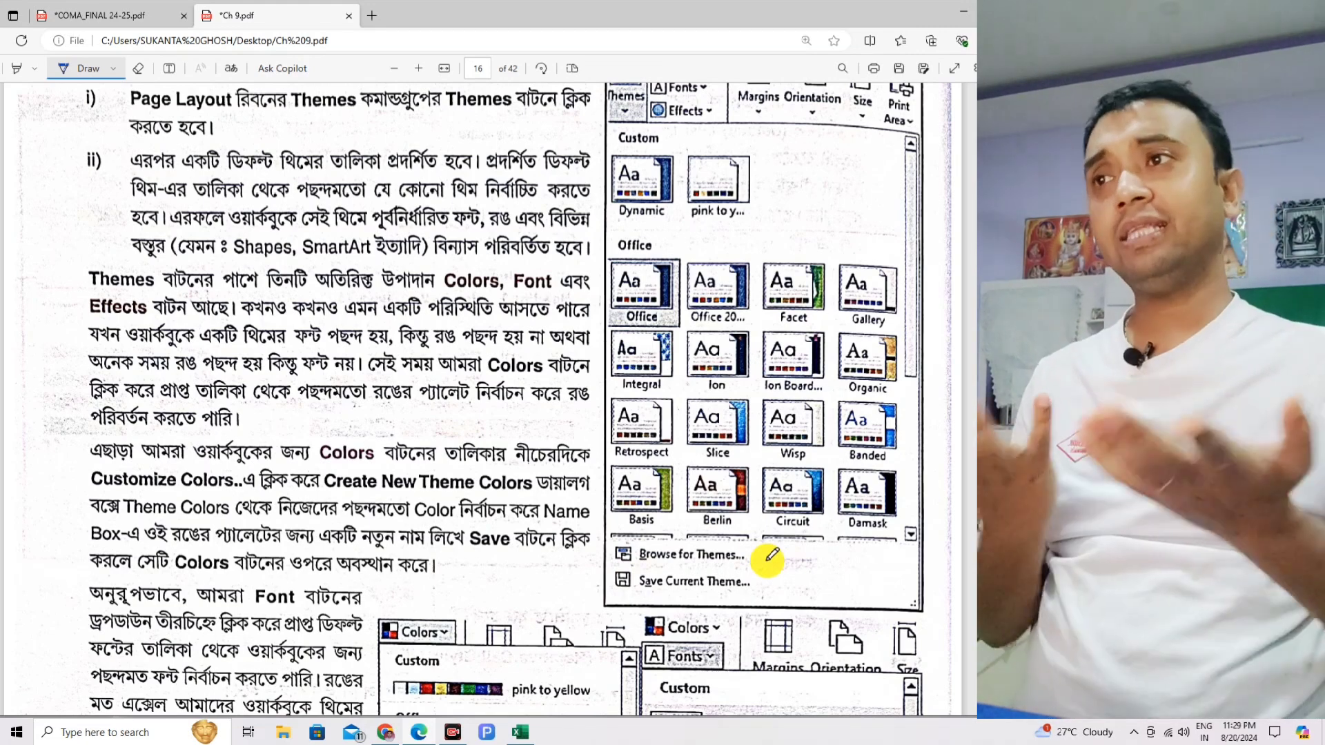
Switch to Excel, preview the Wisp theme on the sheet without applying it, and check the font of cell E2
click(420, 733)
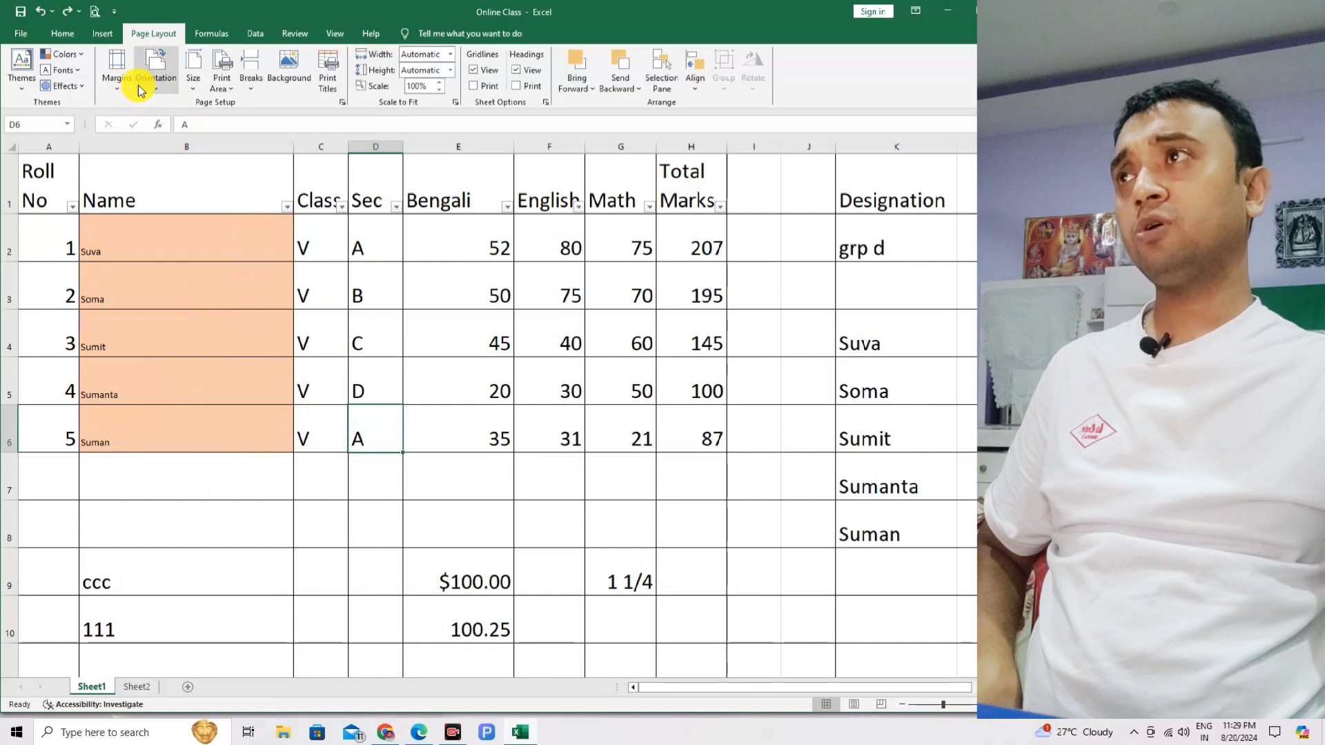
click(22, 69)
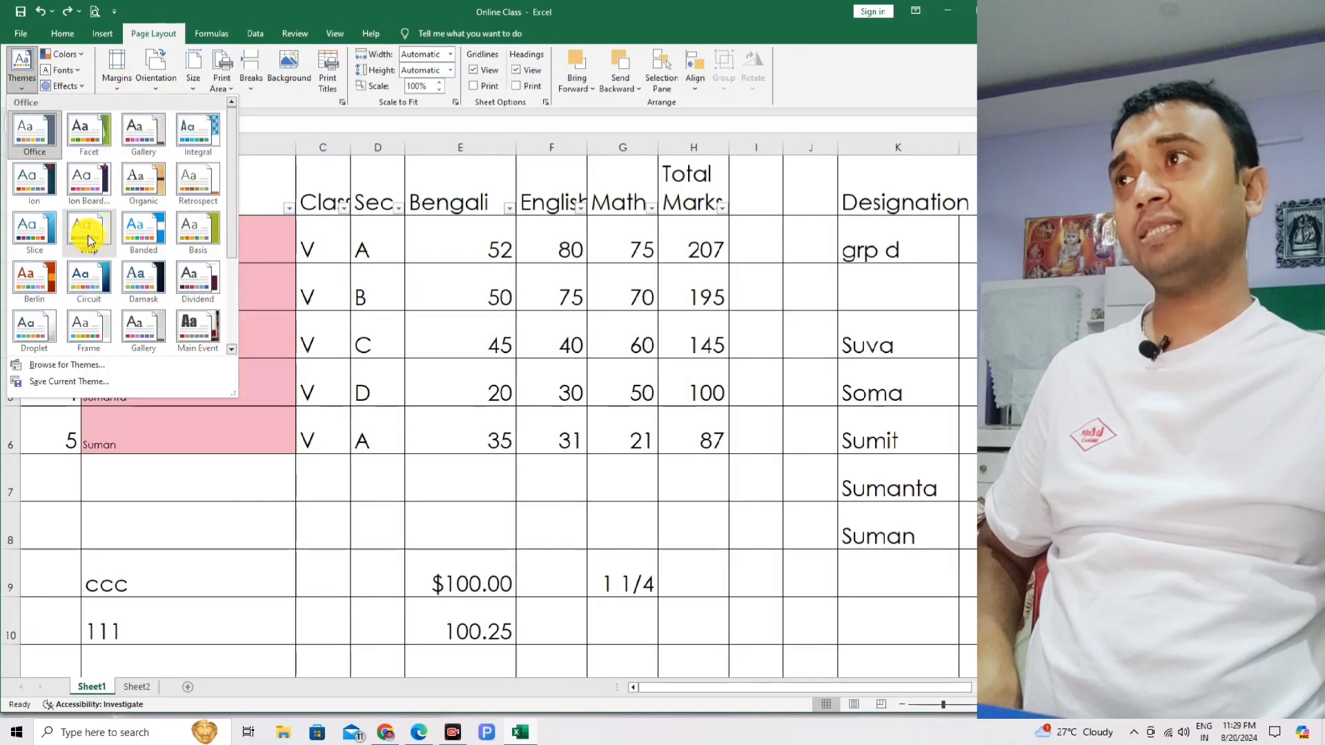
click(545, 476)
click(467, 248)
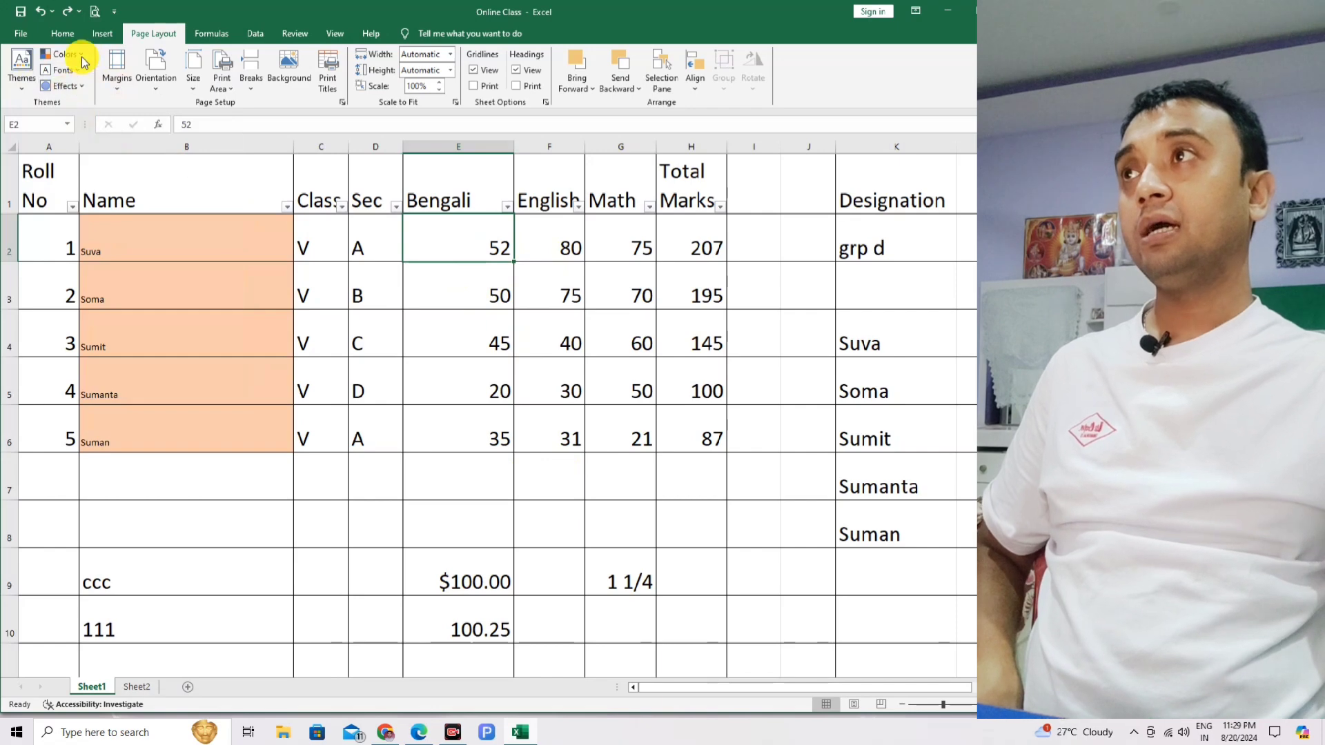
click(62, 33)
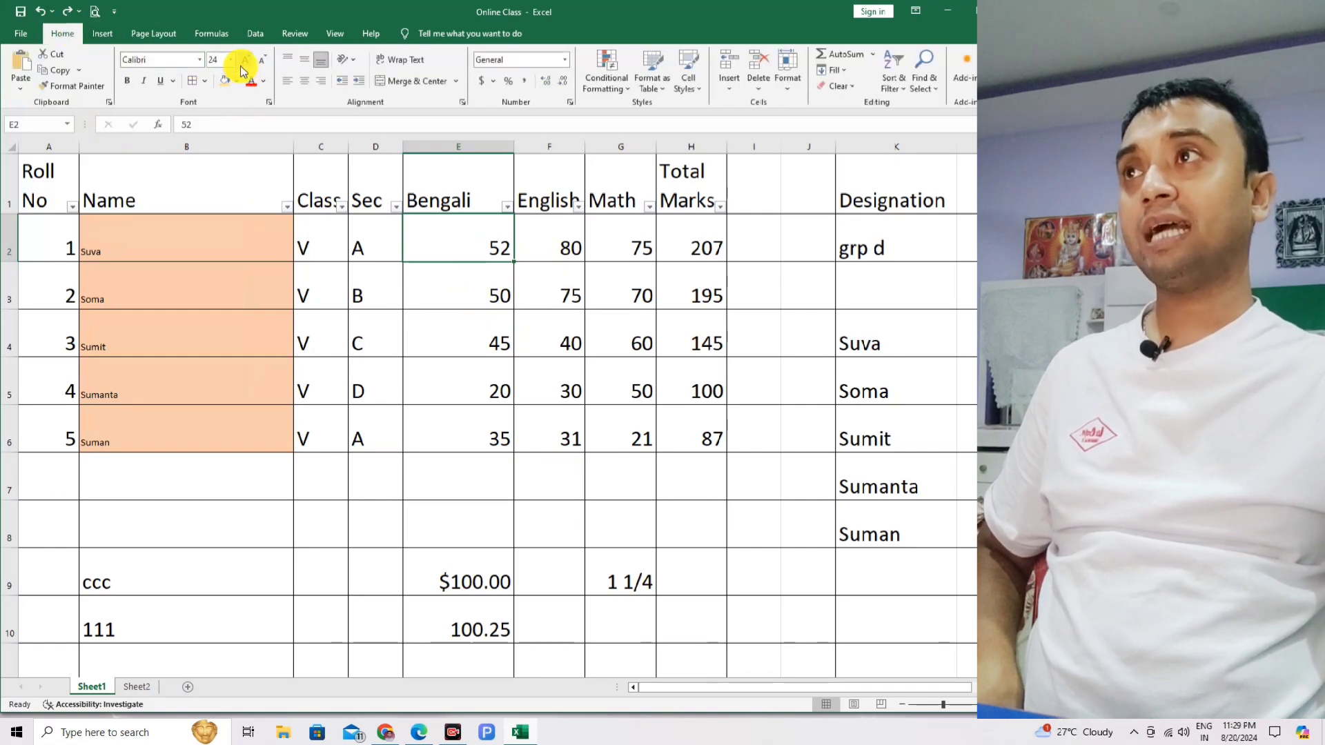
Apply the Main Event theme to the workbook, check the font of cell E3, and undo the theme change
click(154, 33)
click(22, 69)
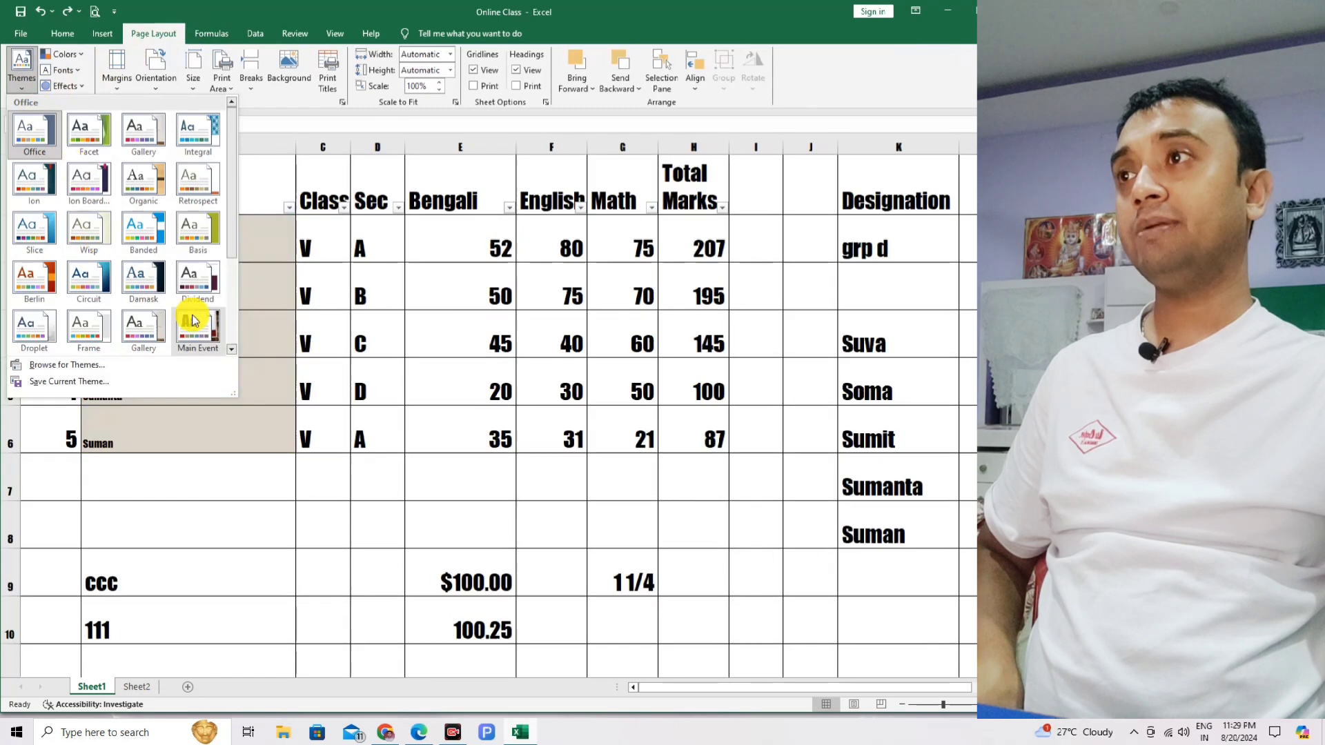
click(195, 323)
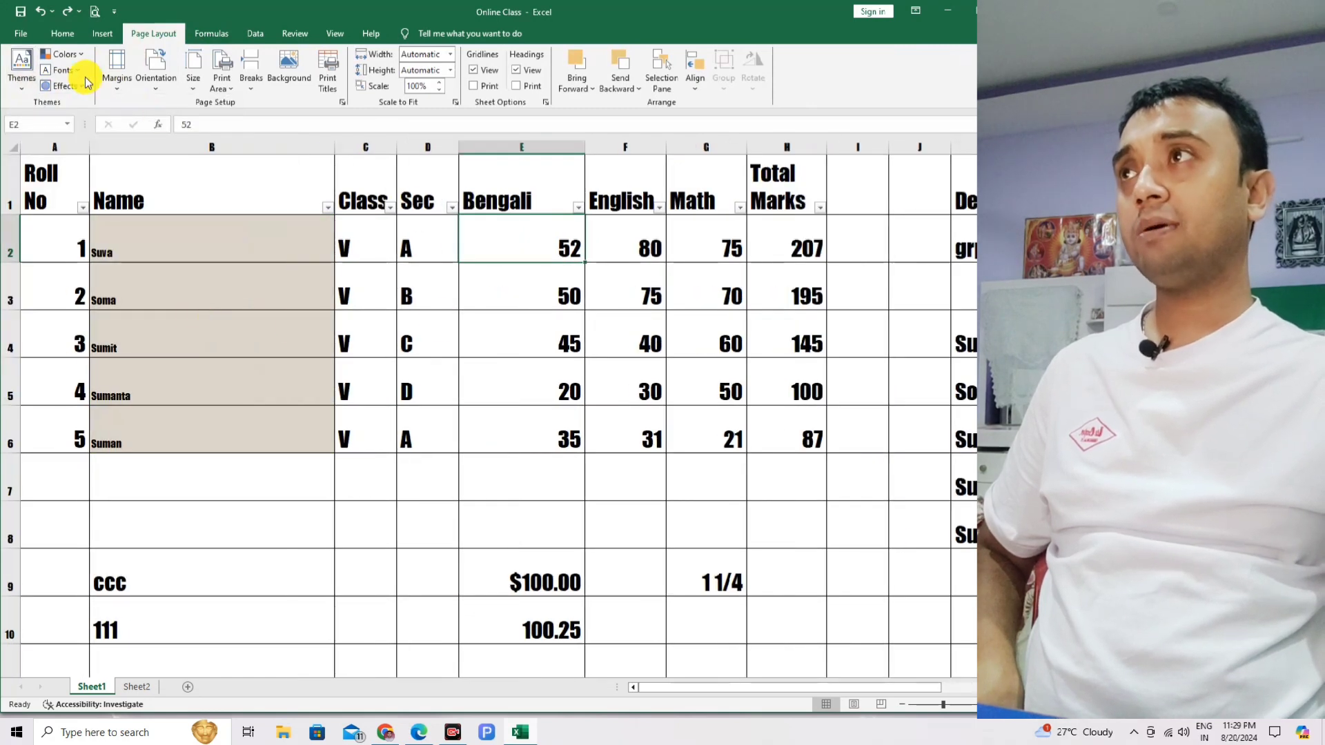
click(62, 34)
click(476, 281)
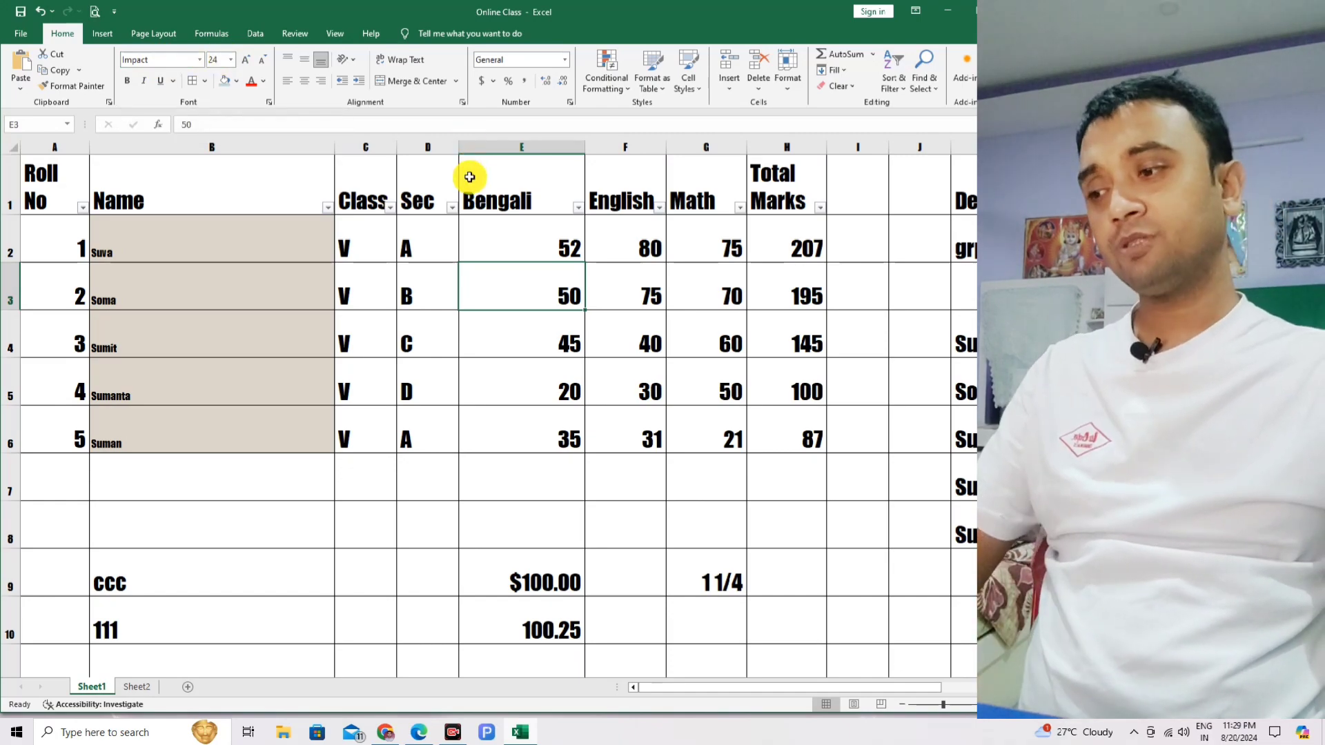
key(ctrl+z)
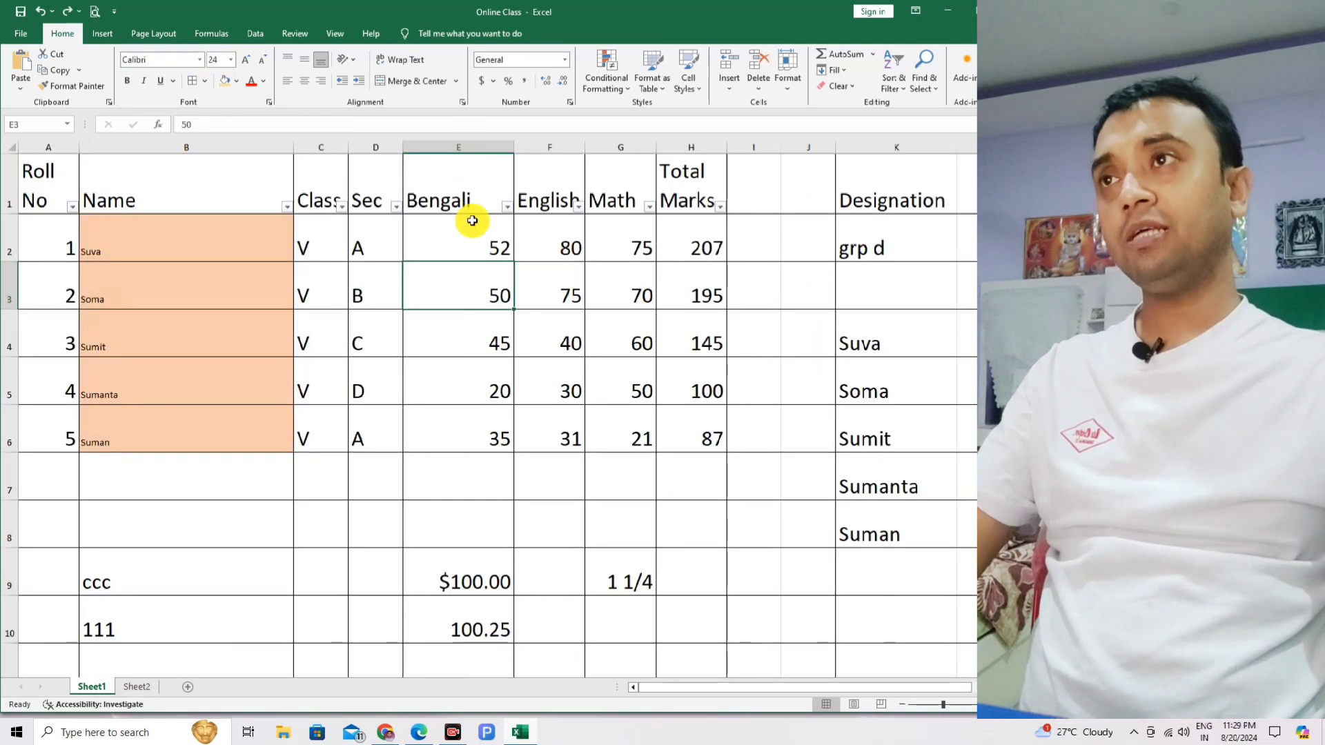
Switch to the PDF, circle the Table Styles heading of section 9.17, and show the steps and illustration under it
click(428, 728)
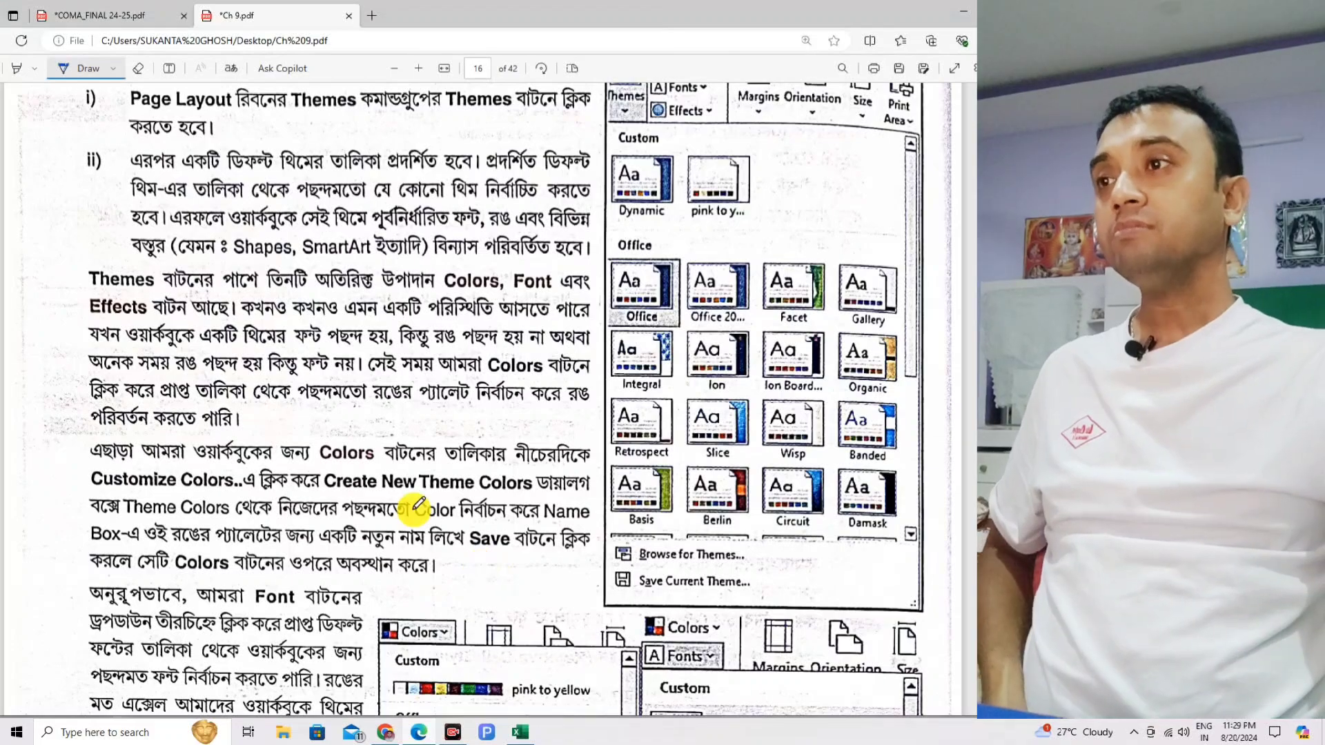
scroll(417, 504, down, 15)
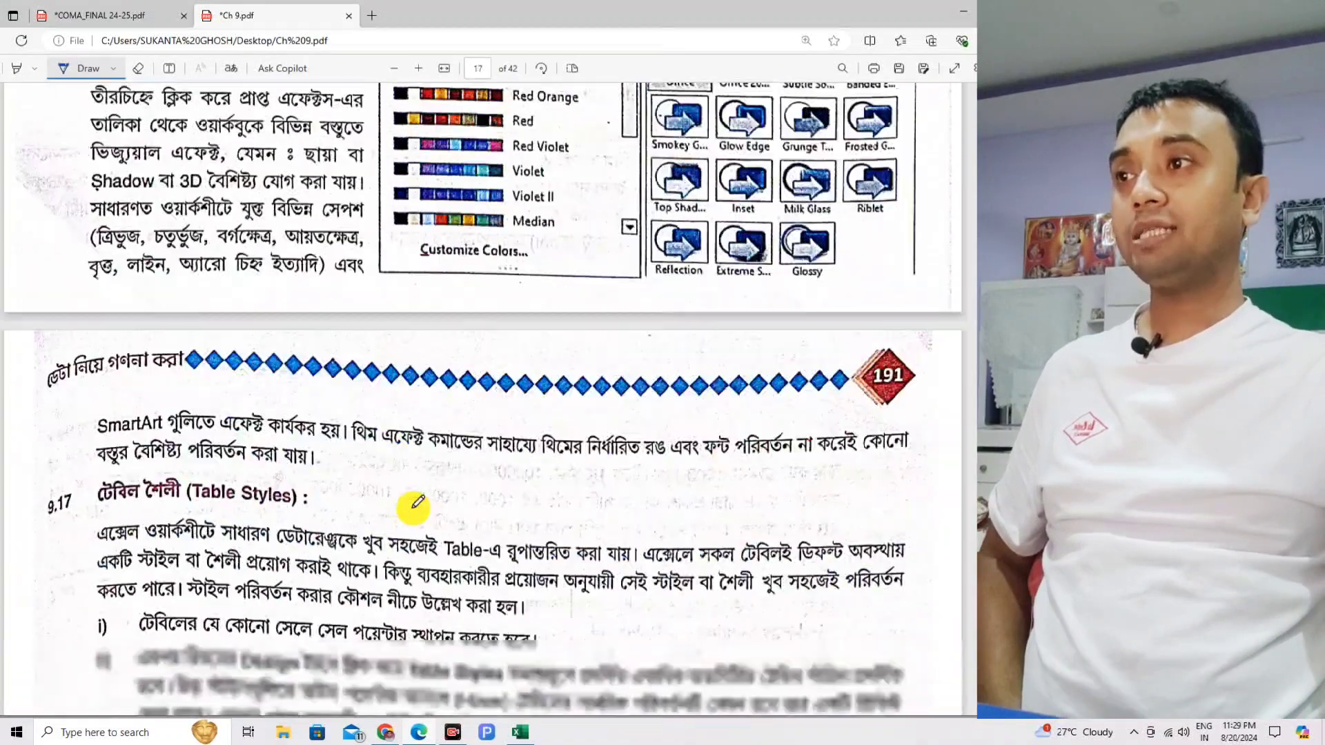
scroll(384, 509, down, 3)
mouse_move(84, 344)
mouse_down()
mouse_move(169, 343)
mouse_move(354, 305)
mouse_move(97, 286)
mouse_move(75, 345)
mouse_up()
scroll(380, 333, down, 1)
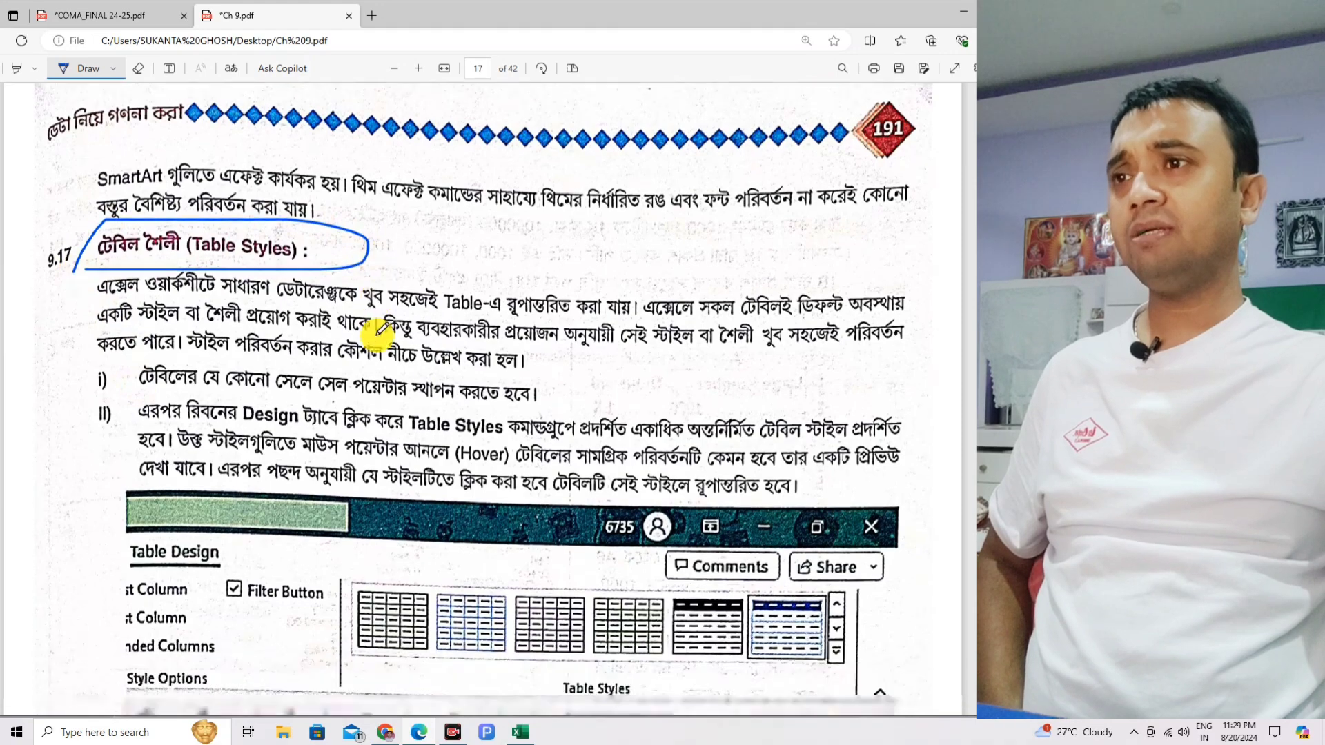
scroll(380, 333, down, 2)
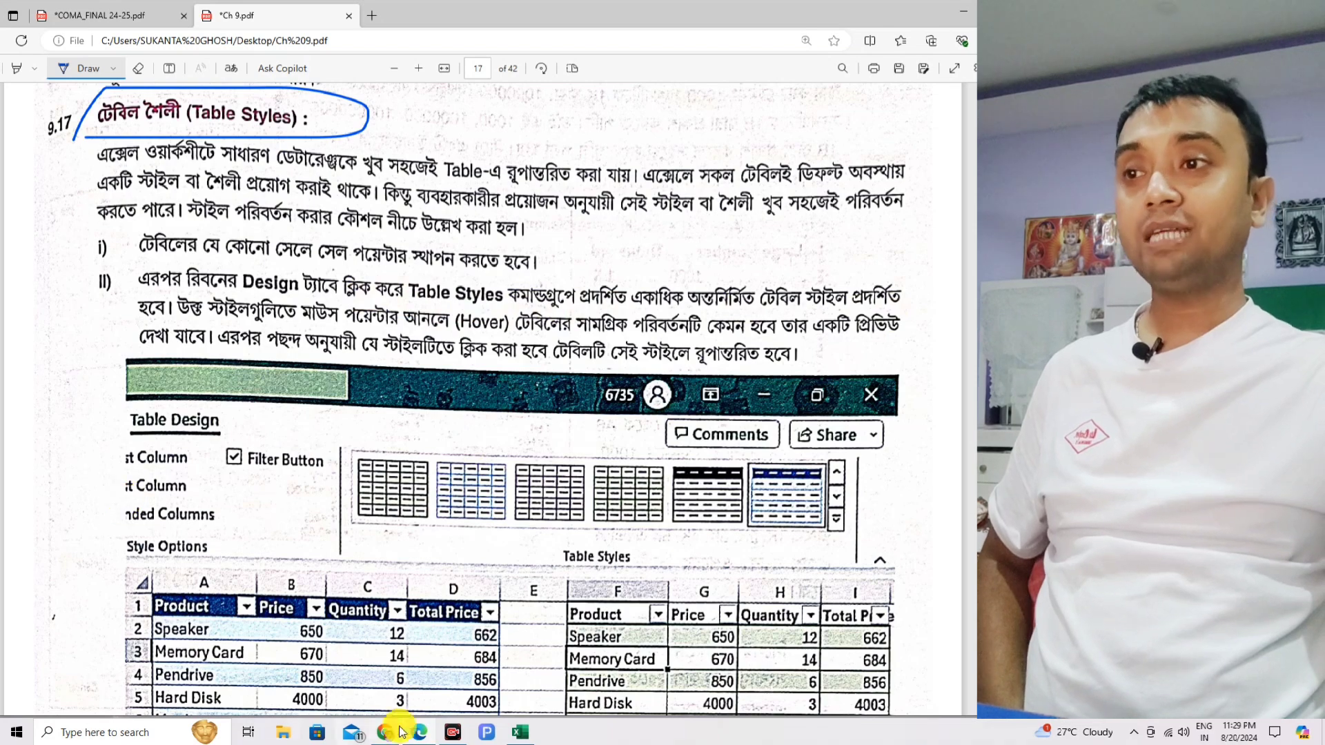
Switch to Excel and select the student marks range A1:H6, then the Designation cells K1:K2, as examples of plain data
click(519, 732)
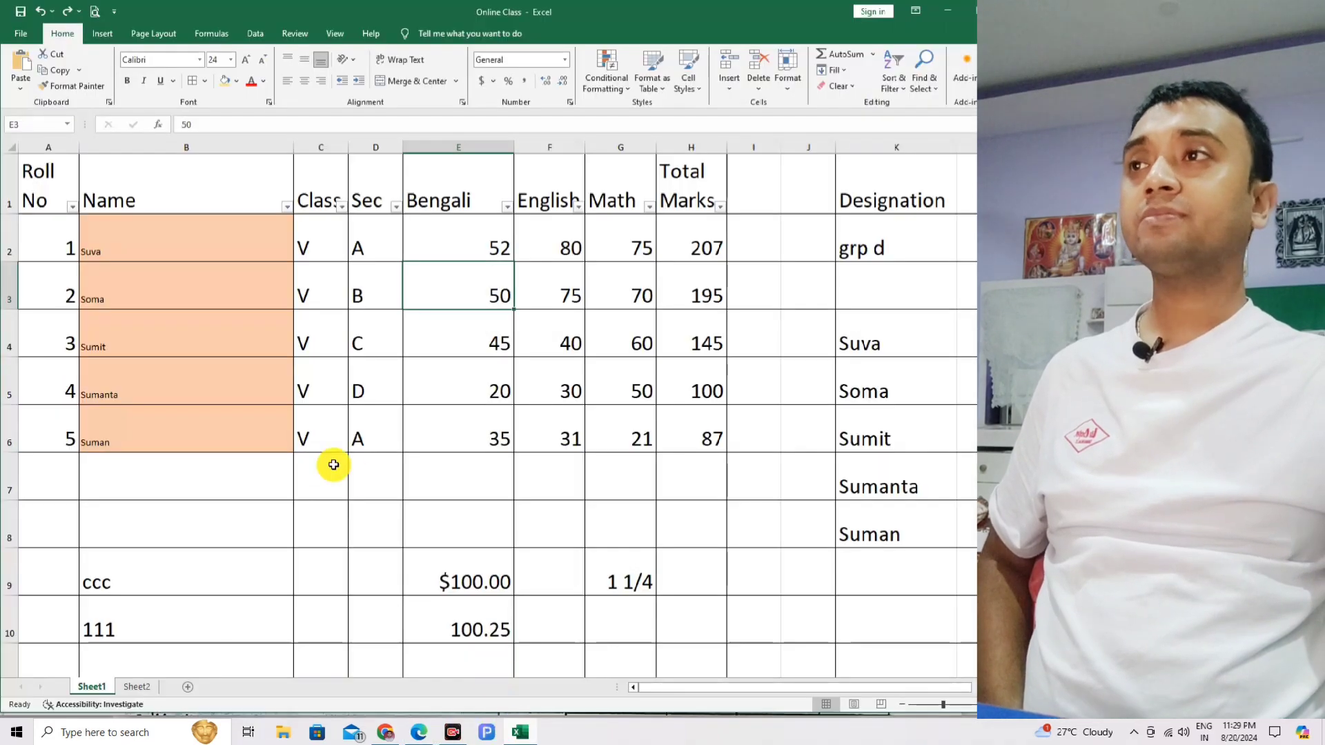
drag(54, 188, 662, 438)
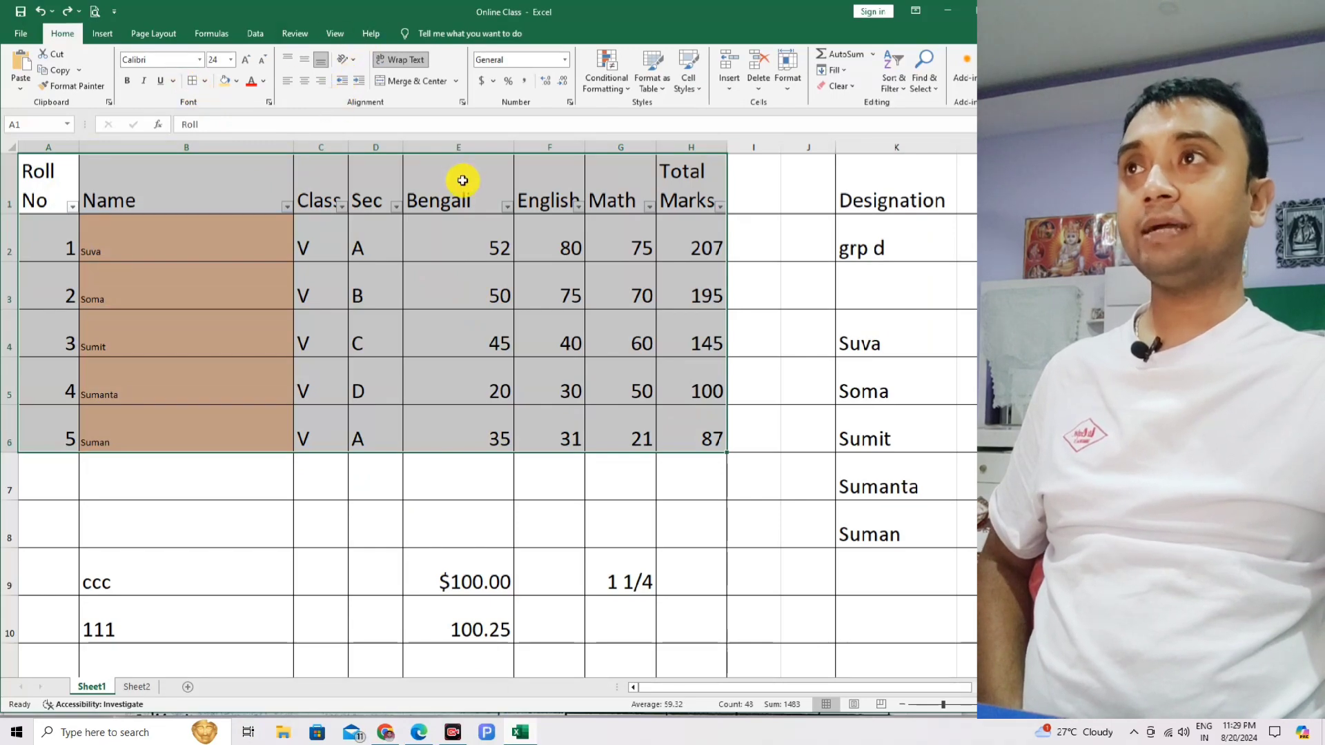
click(422, 735)
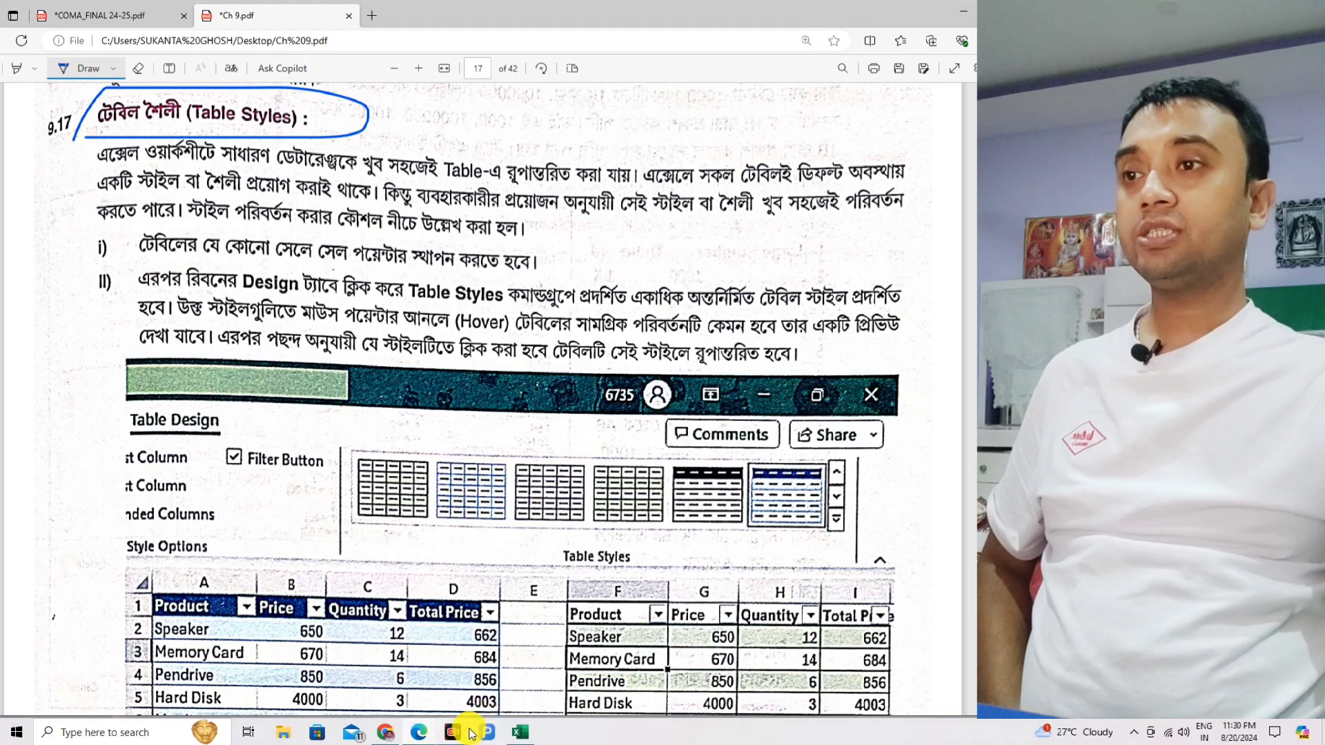
click(521, 732)
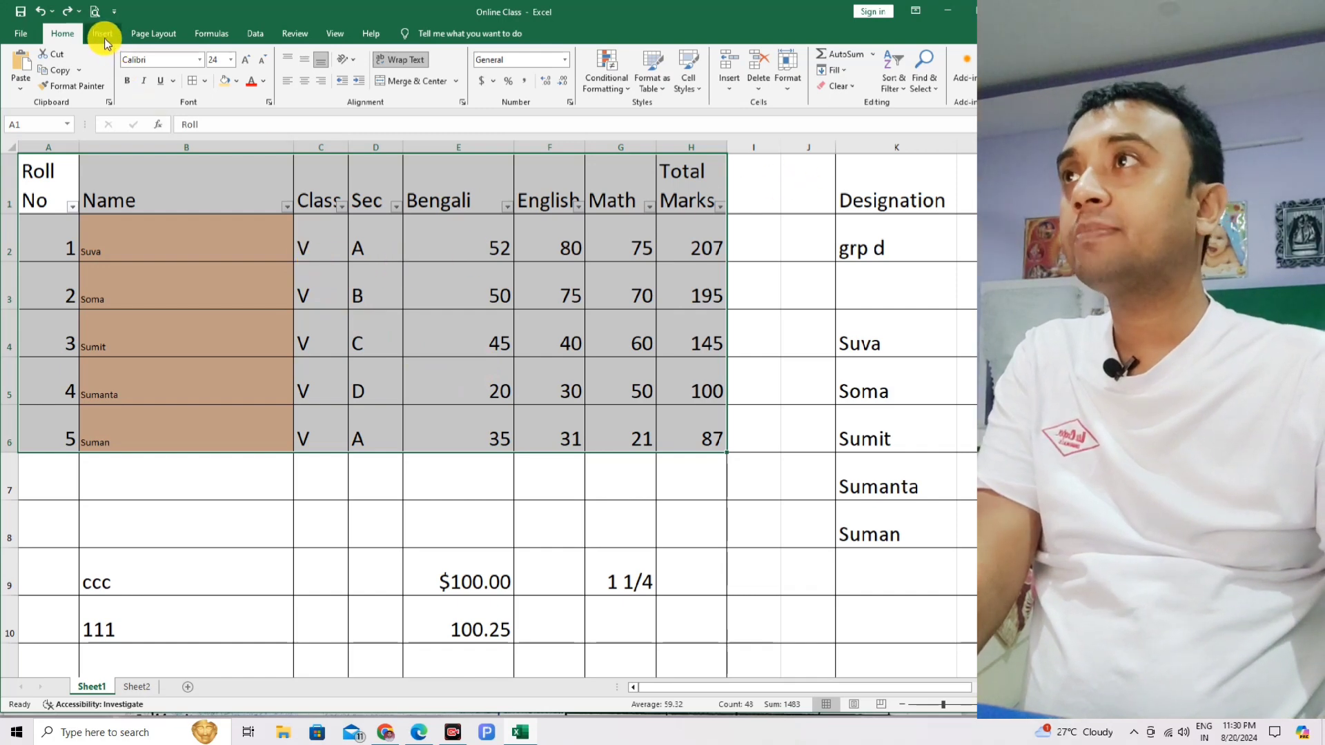
click(300, 293)
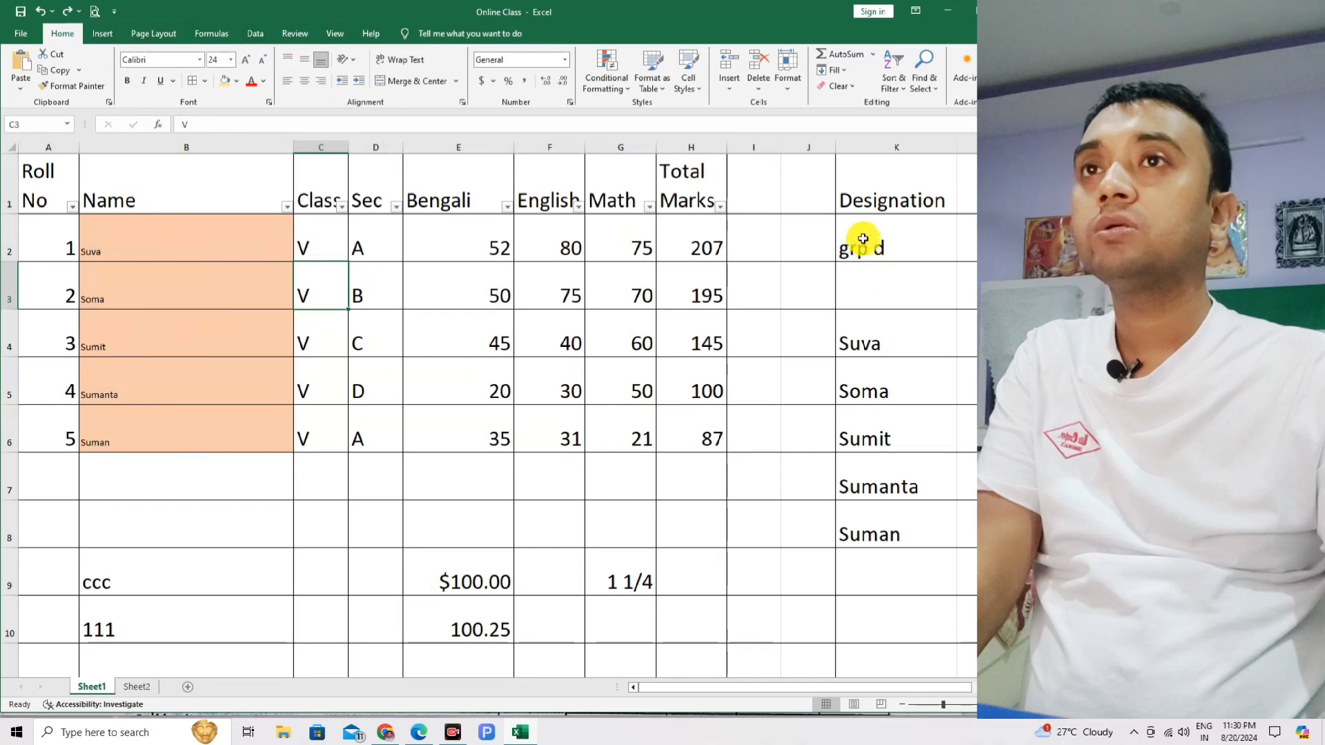
drag(859, 200, 884, 252)
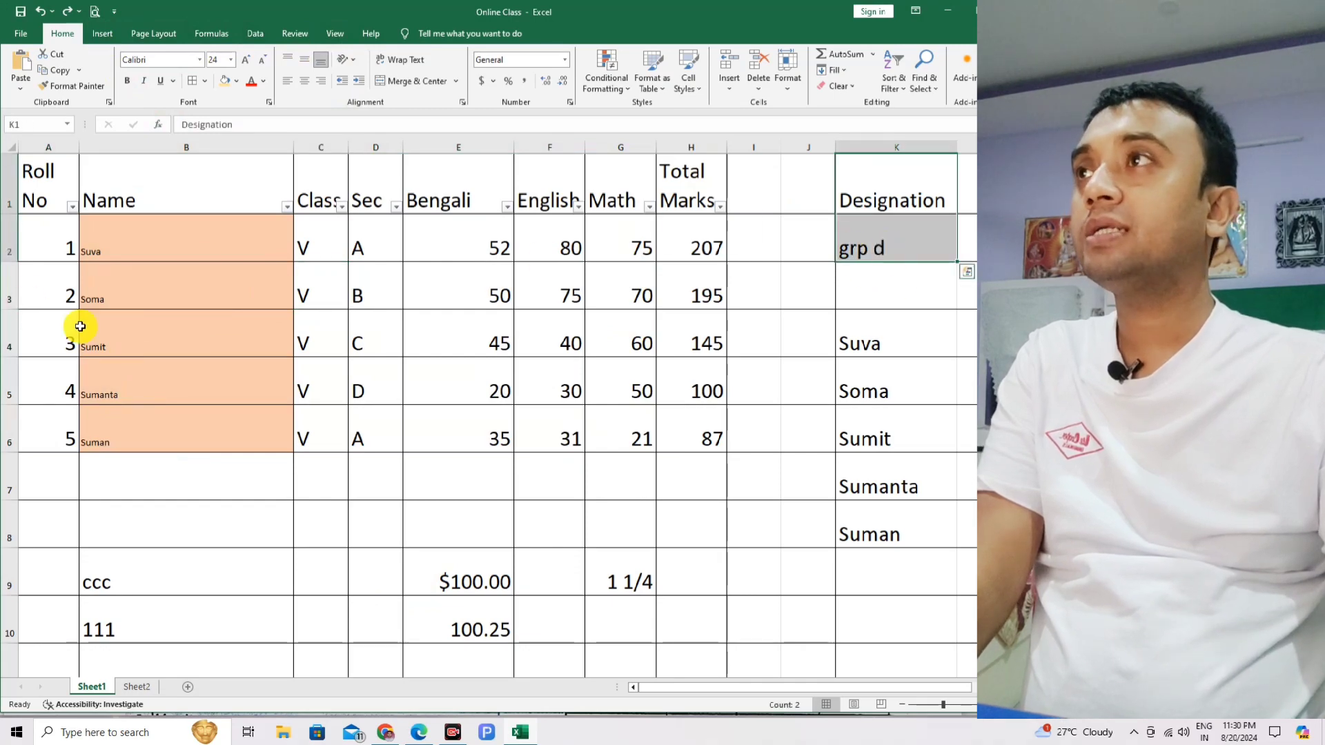
click(174, 344)
Switch to the PDF and review the Table Styles instructions and sample tables in section 9.17
click(417, 732)
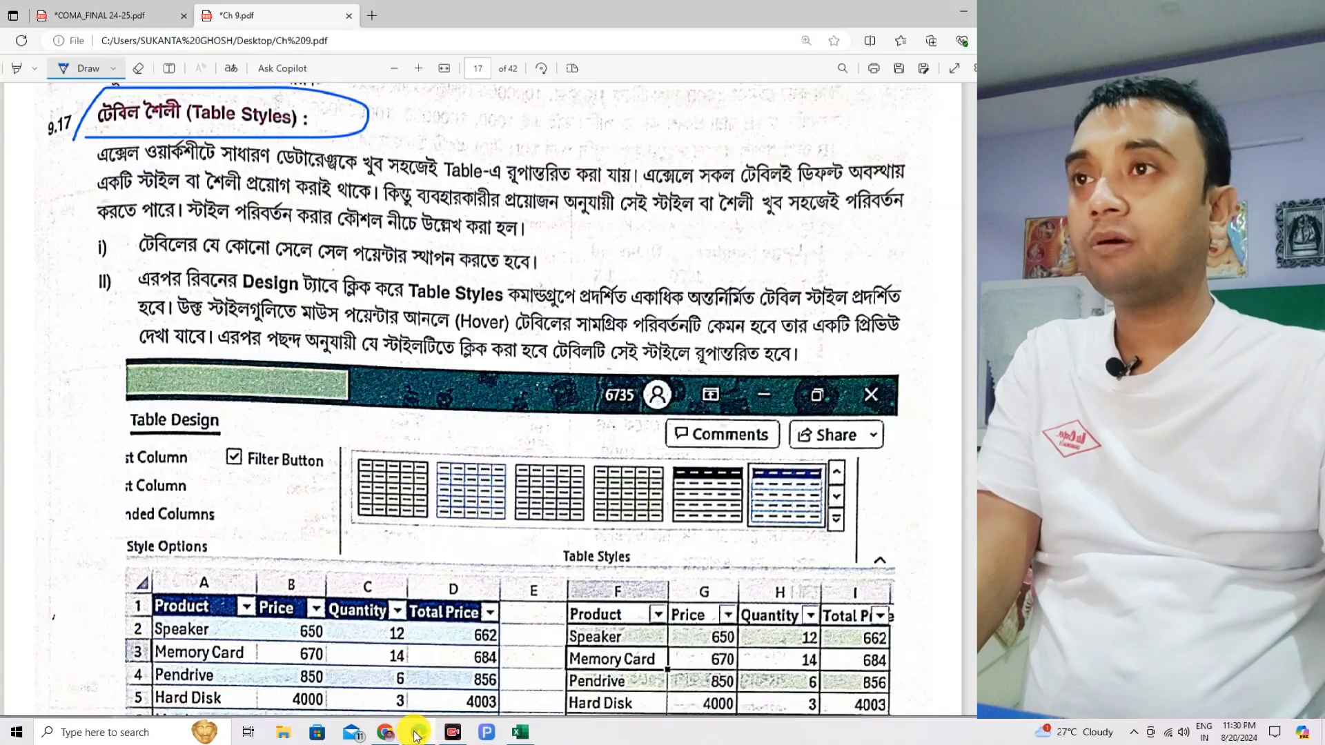
scroll(558, 583, down, 1)
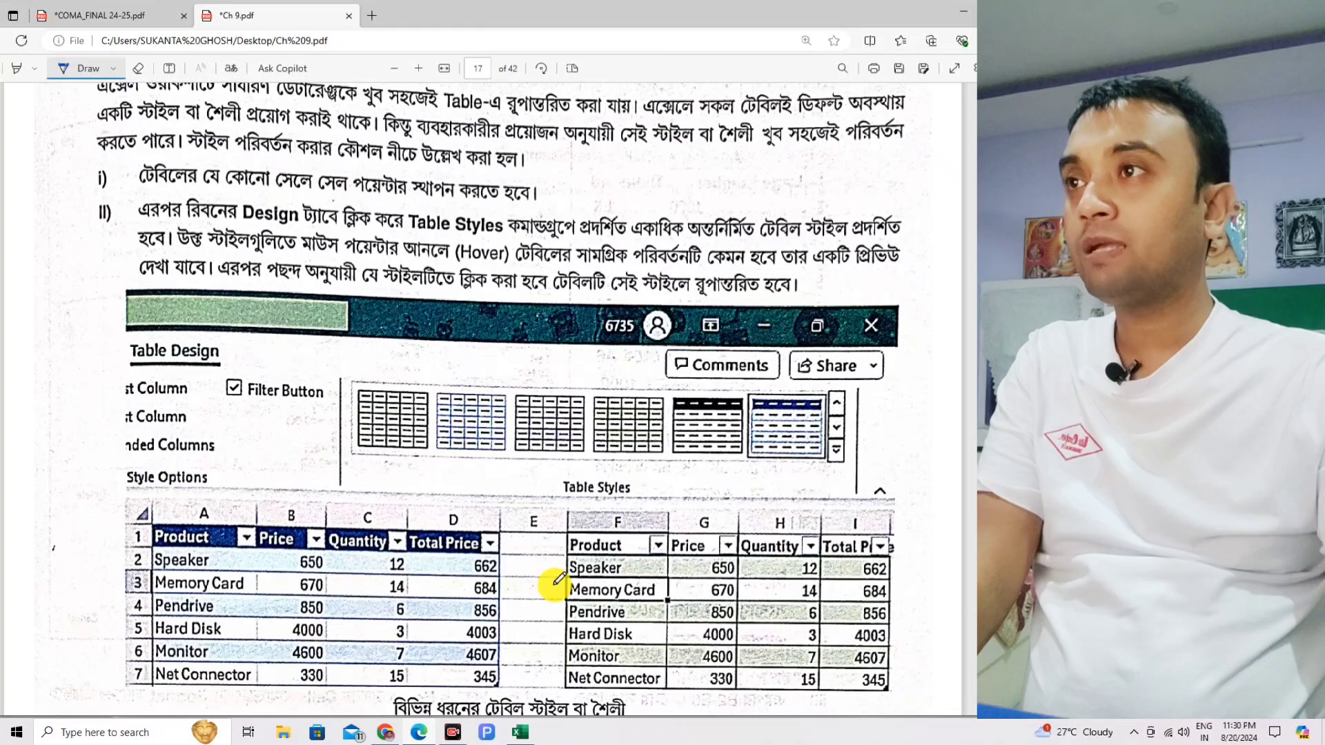
scroll(429, 532, up, 3)
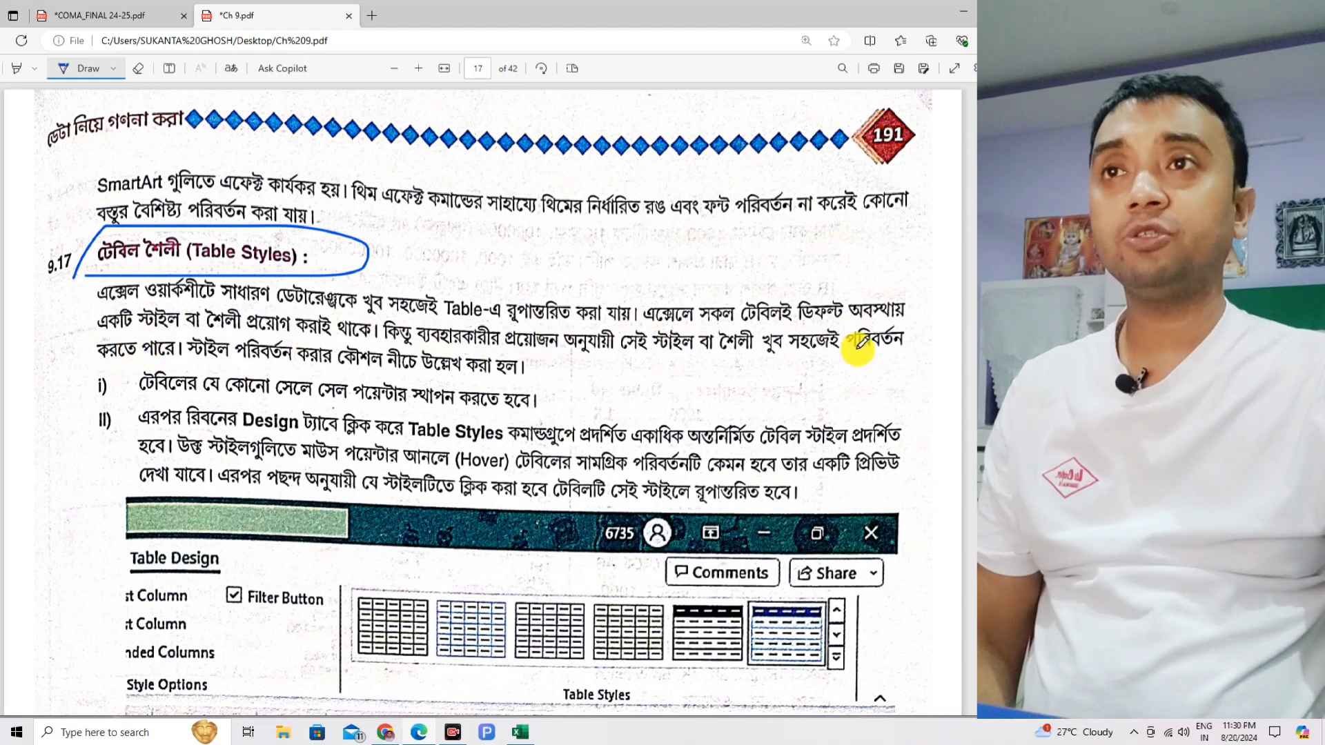
scroll(397, 411, down, 4)
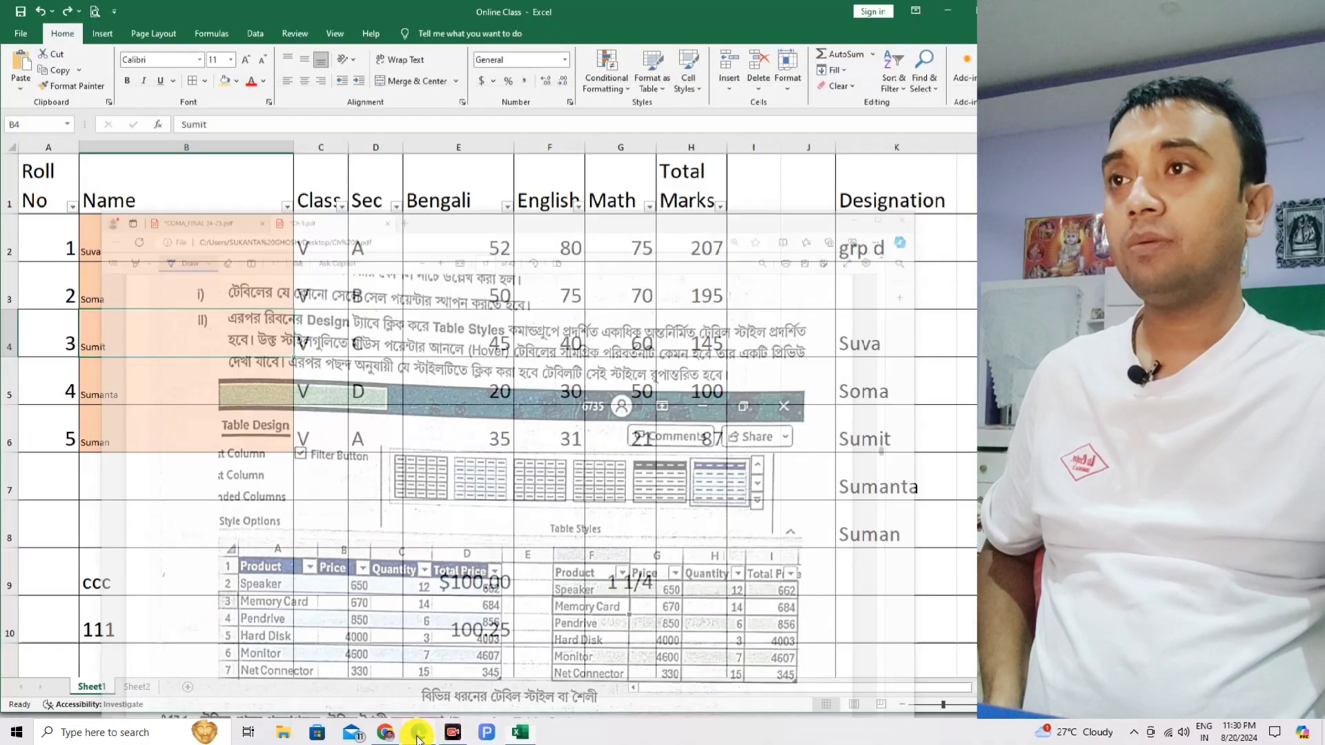
Switch to Excel and enter the headers aa, bb and cc in cells D14, E14 and F14 of Sheet1
ctrl+scroll(509, 627, up, 3)
scroll(355, 507, down, 3)
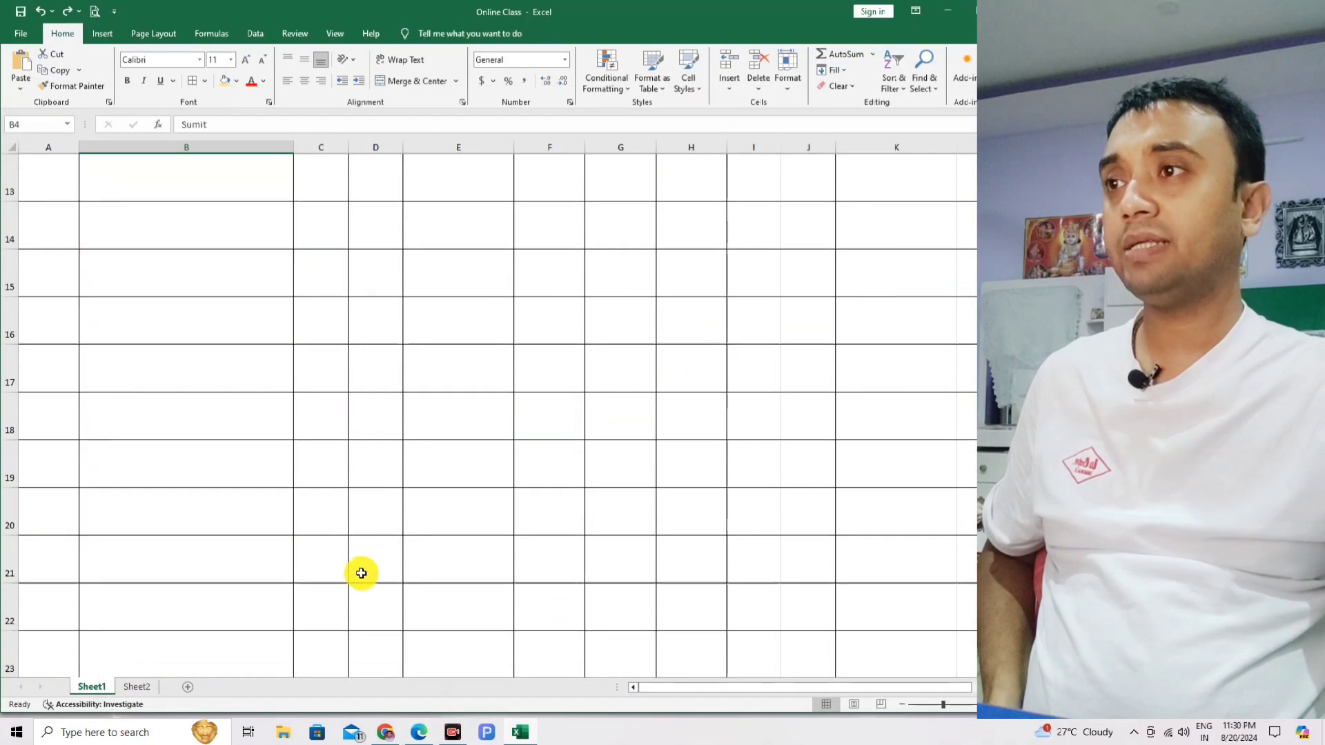
scroll(257, 458, up, 2)
click(411, 555)
click(379, 553)
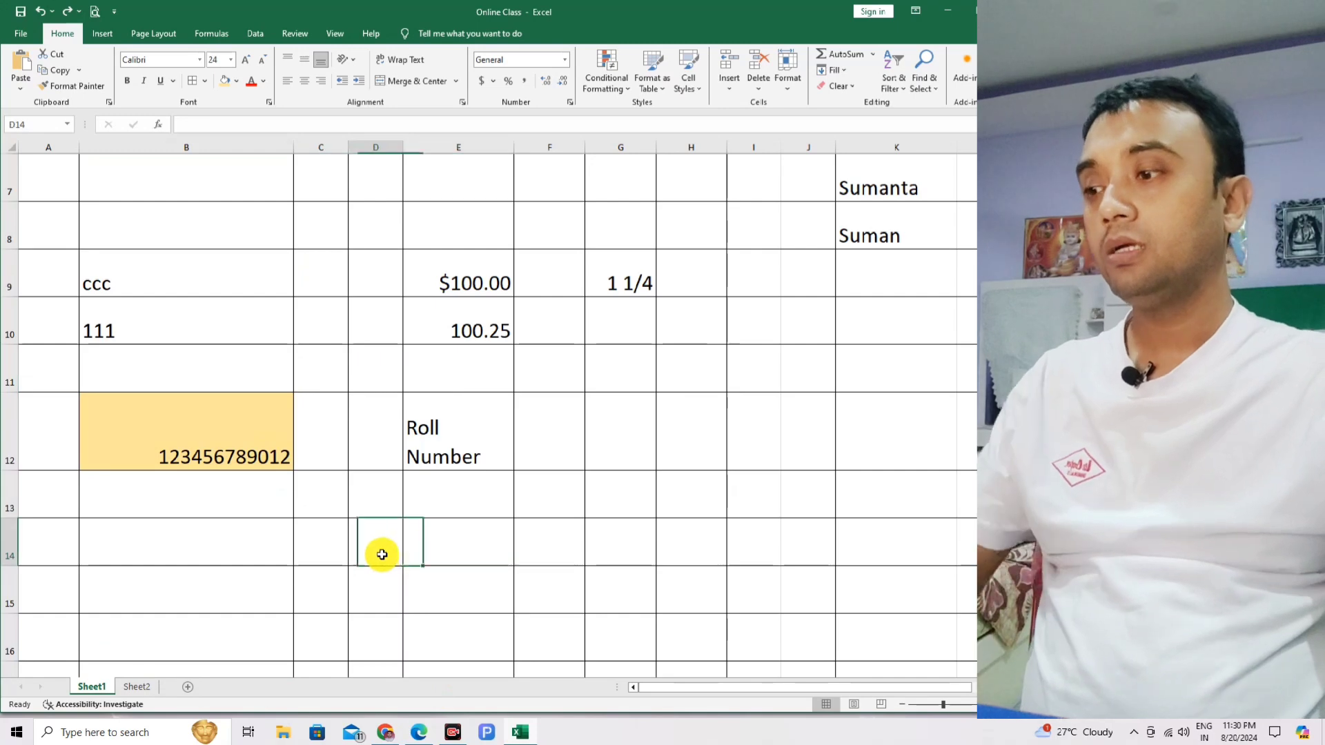
text(aa)
key(Tab)
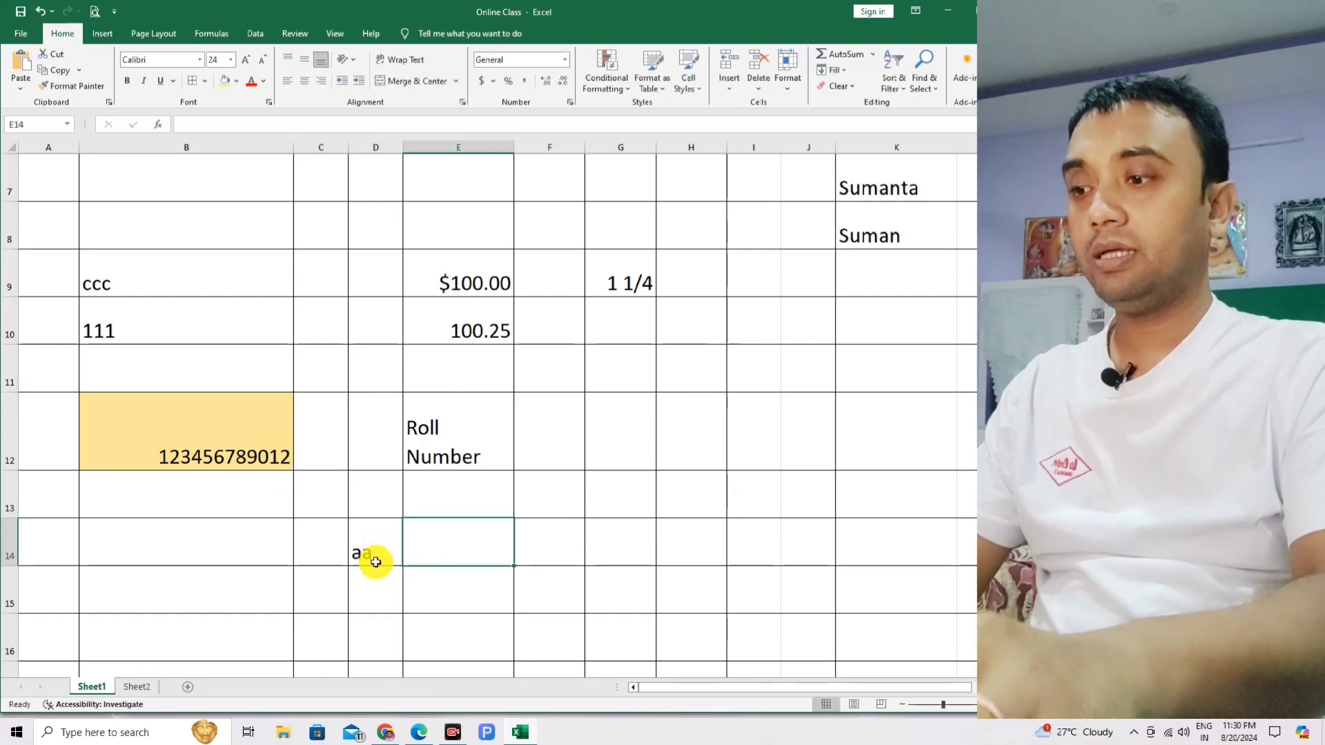
text(bb)
key(Tab)
text(cc)
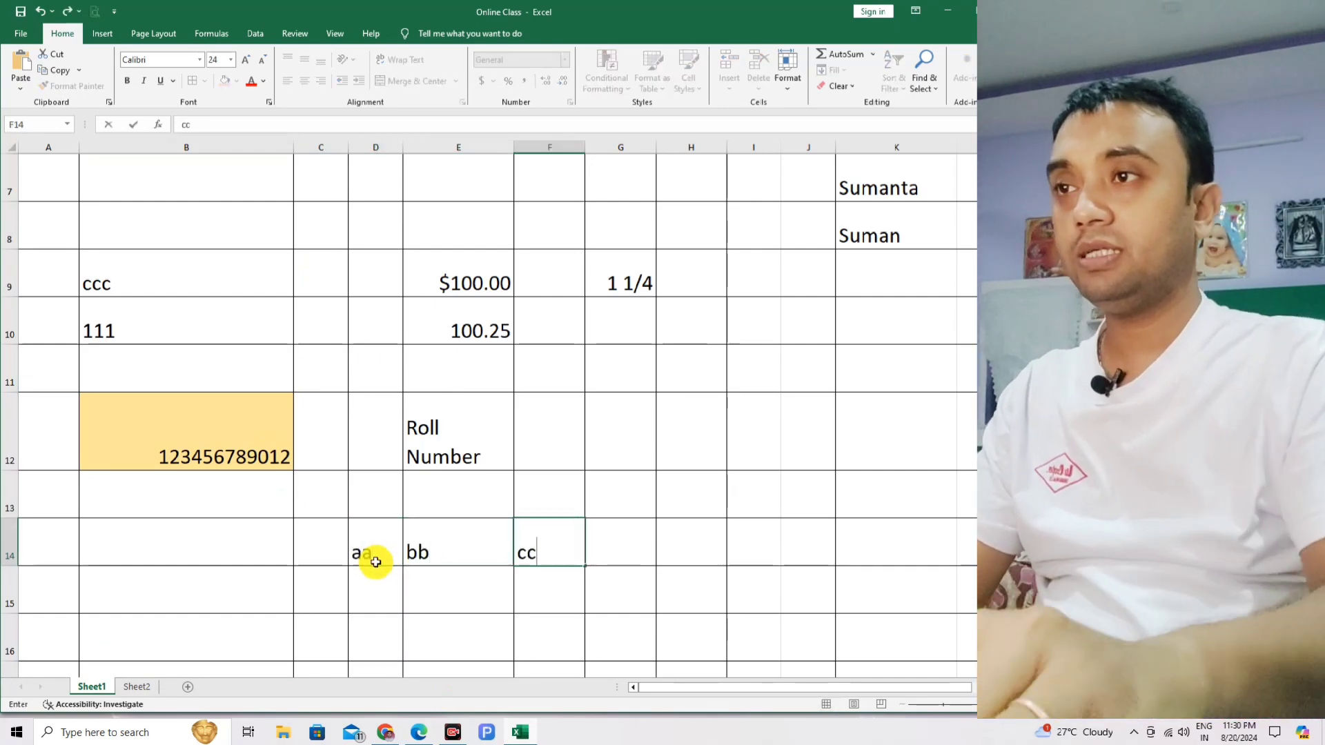
key(Return)
Enter the values 11, 22 and 33 in cells D15, E15 and F15 below the headers
text(11)
key(Tab)
text(22)
key(Tab)
text(33)
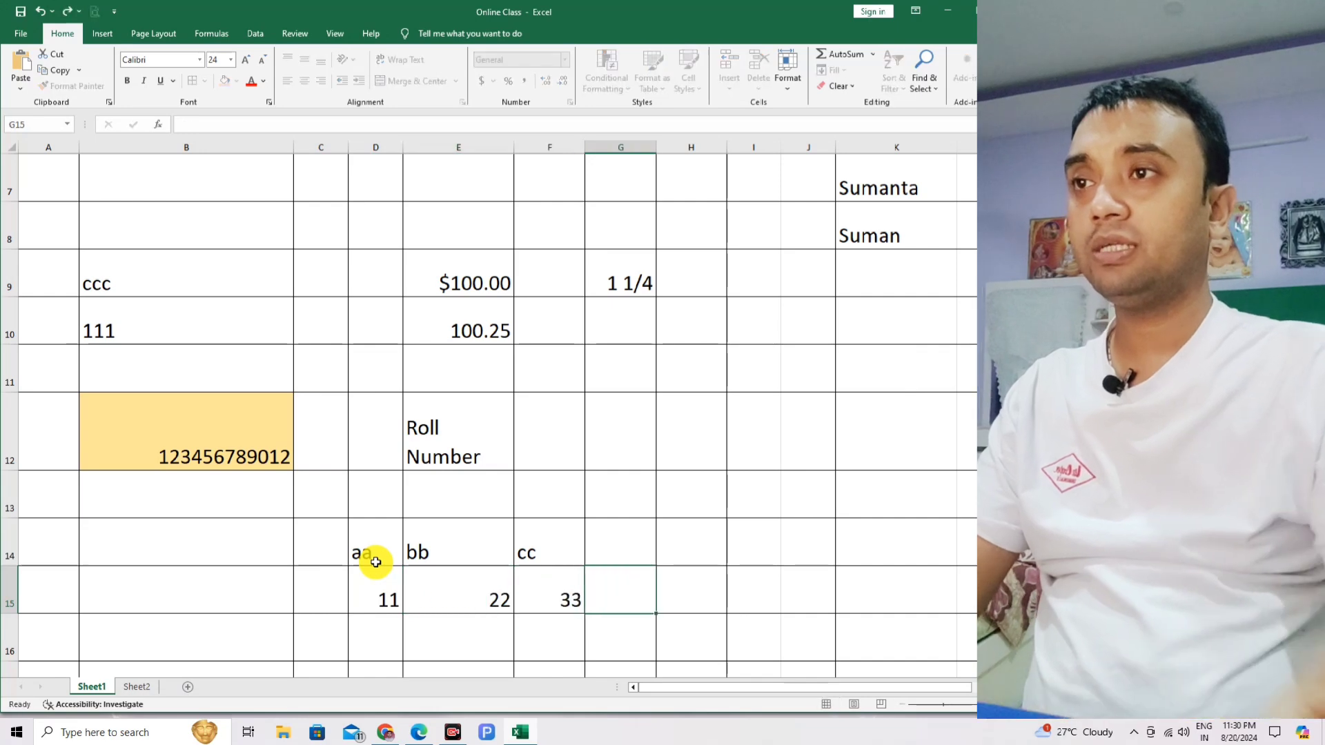
Convert the range D14:F15 into a table, using the first row as headers
drag(376, 562, 569, 554)
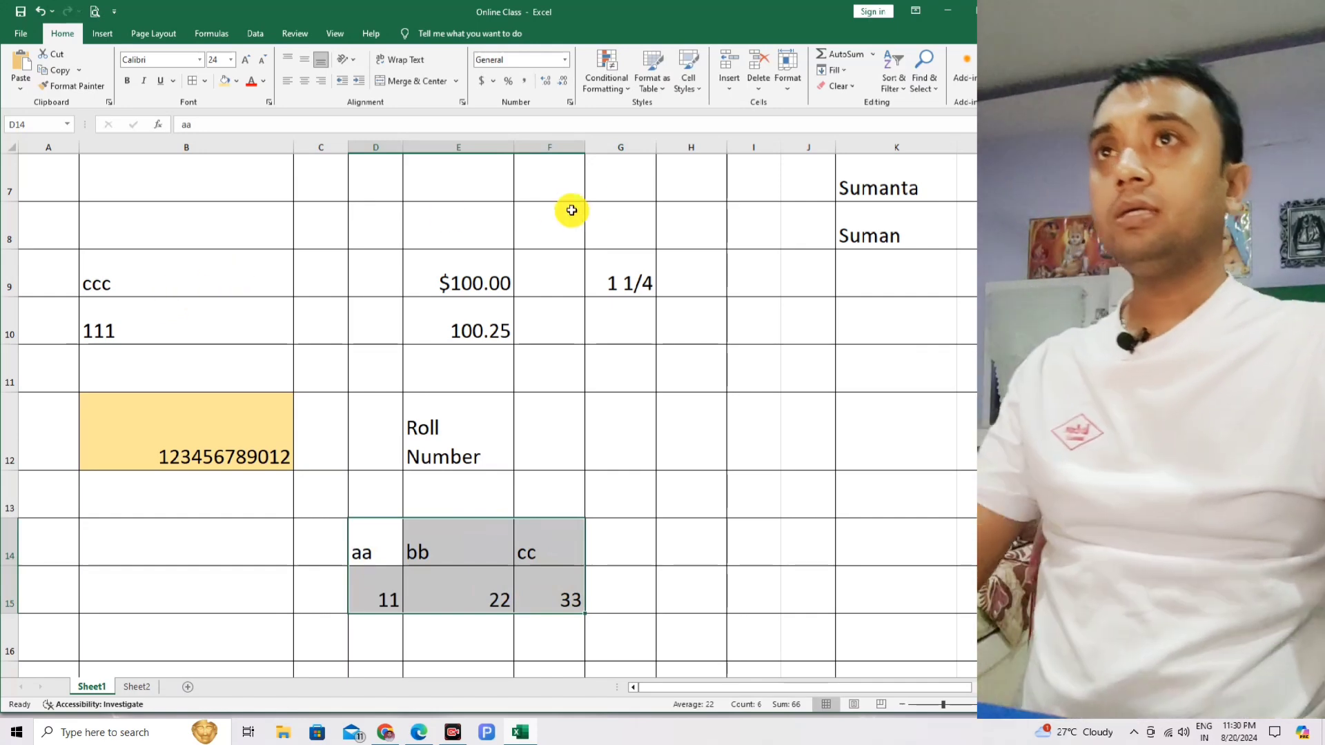
click(370, 34)
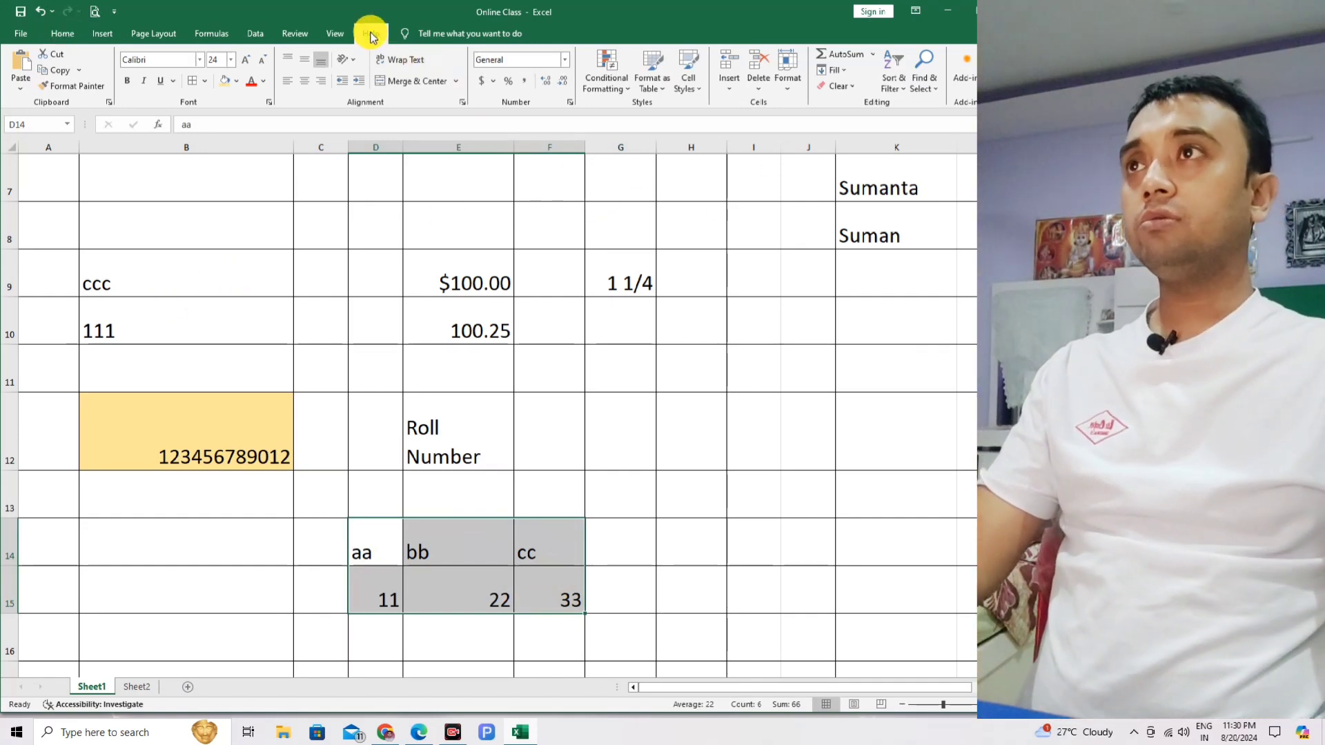
click(318, 38)
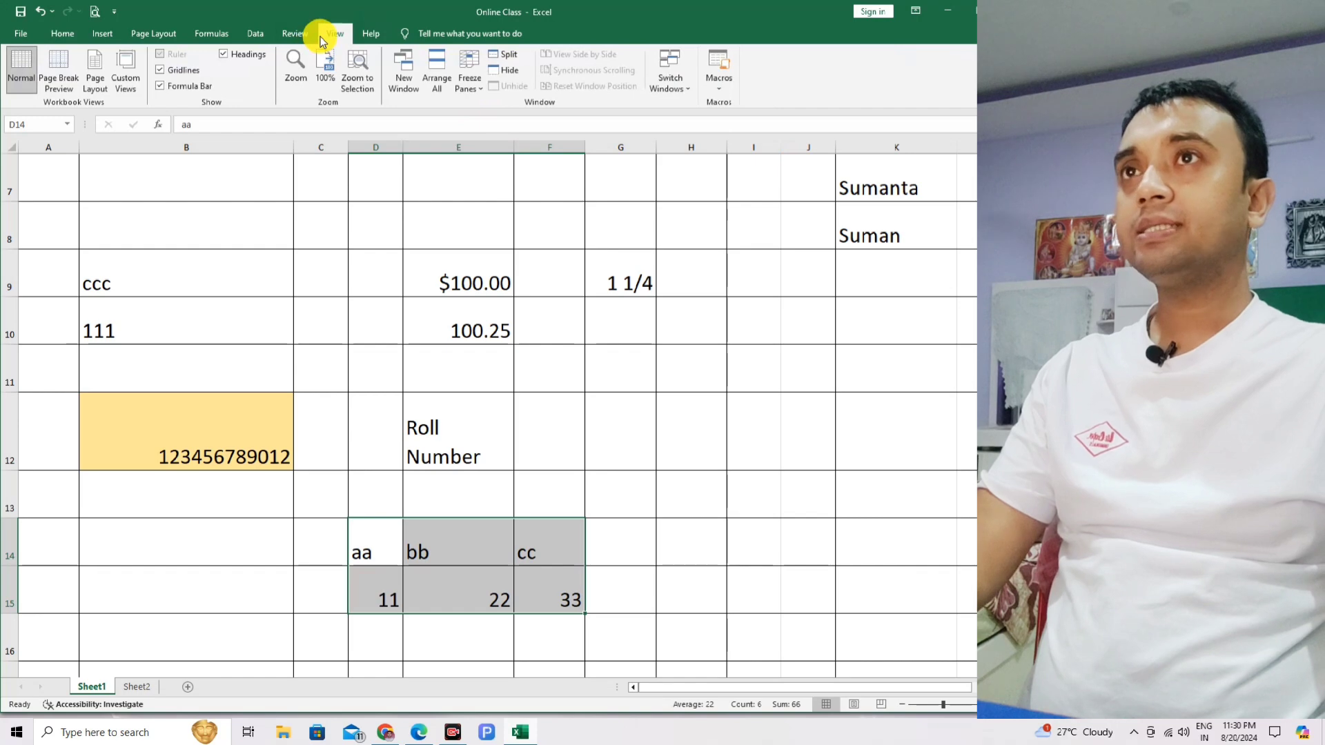
click(296, 35)
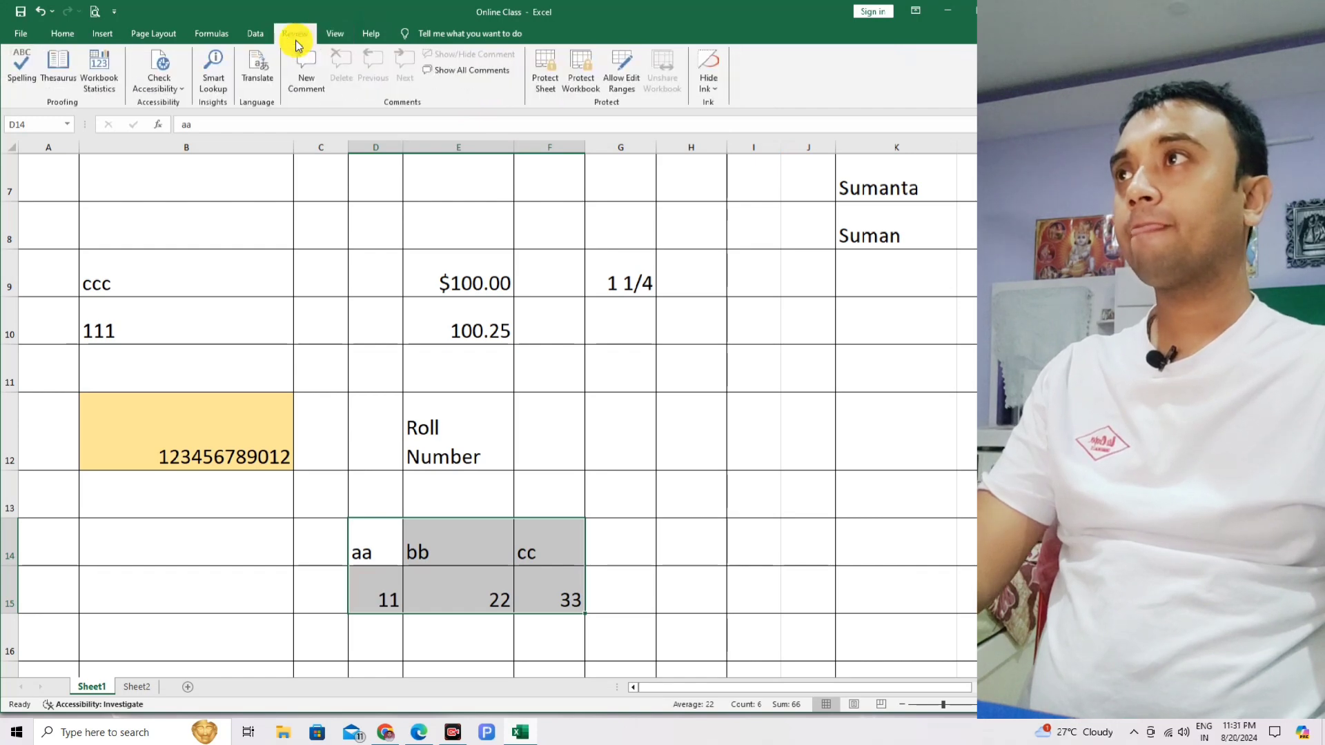
click(257, 34)
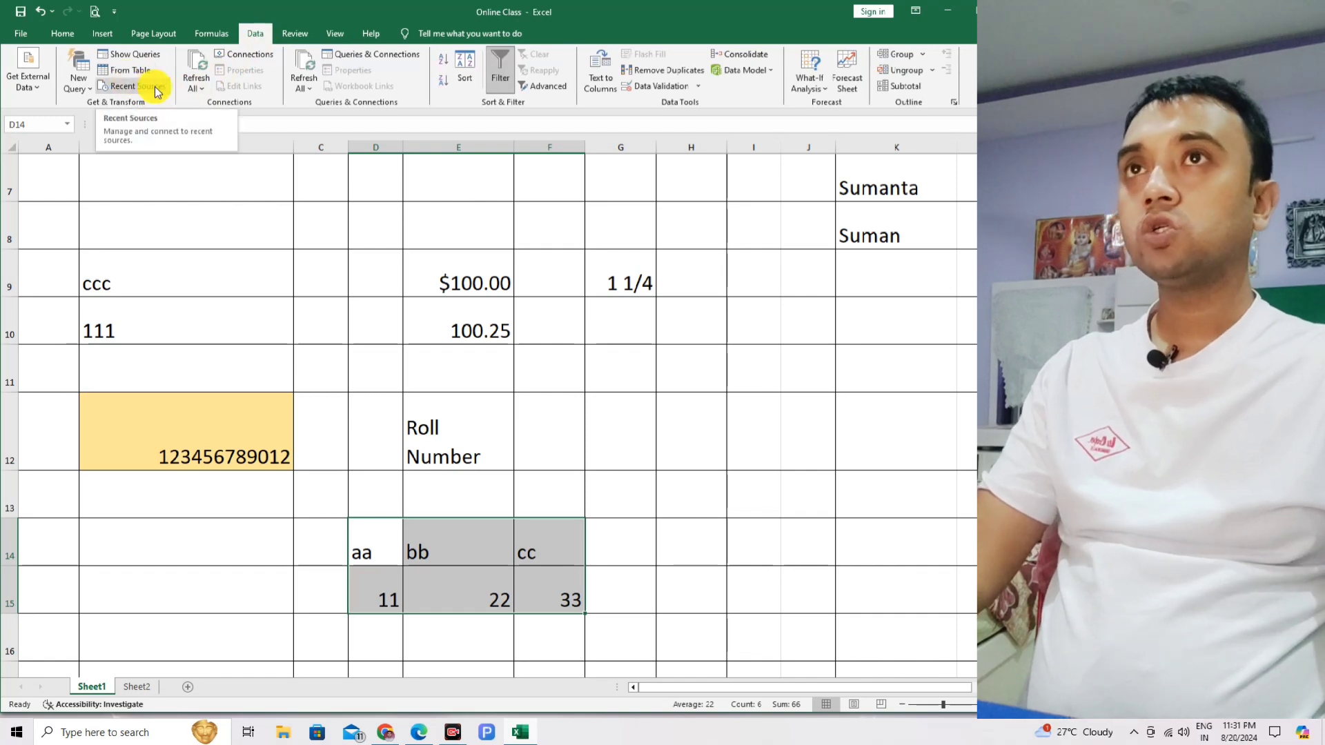
click(216, 35)
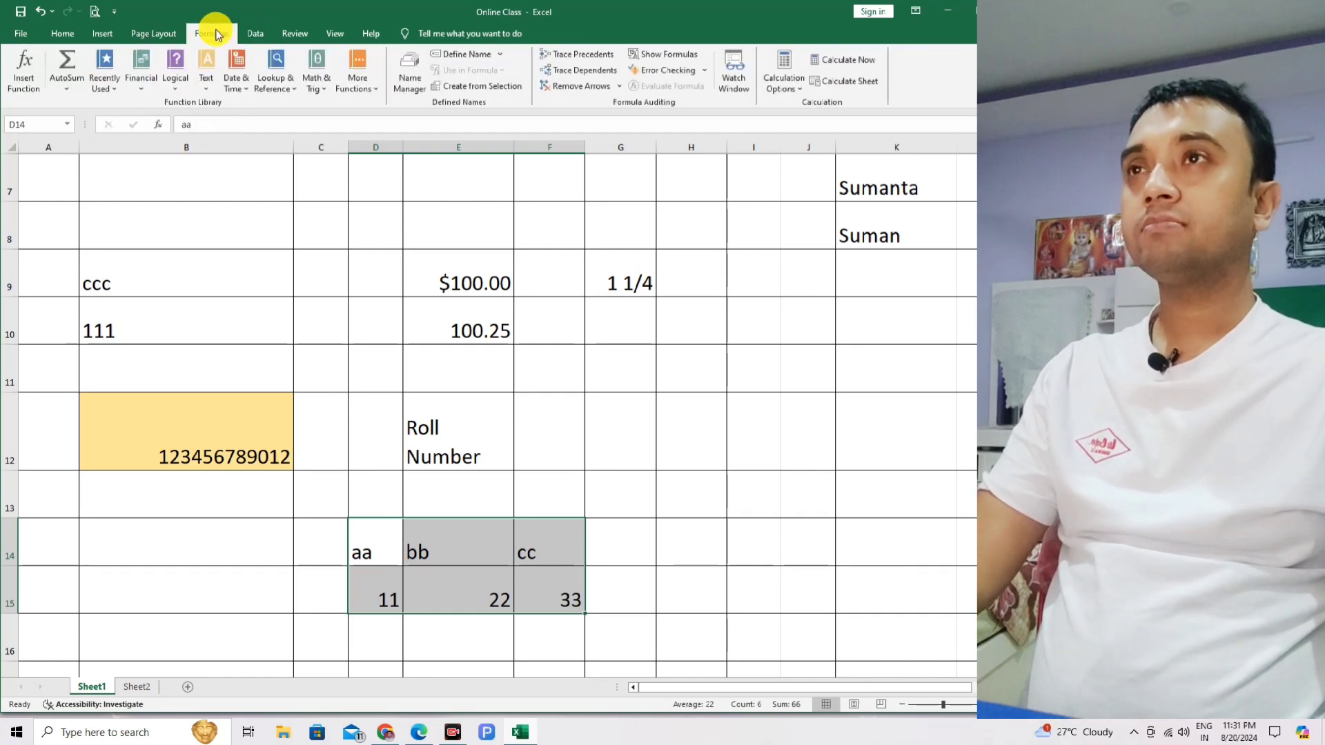
click(167, 35)
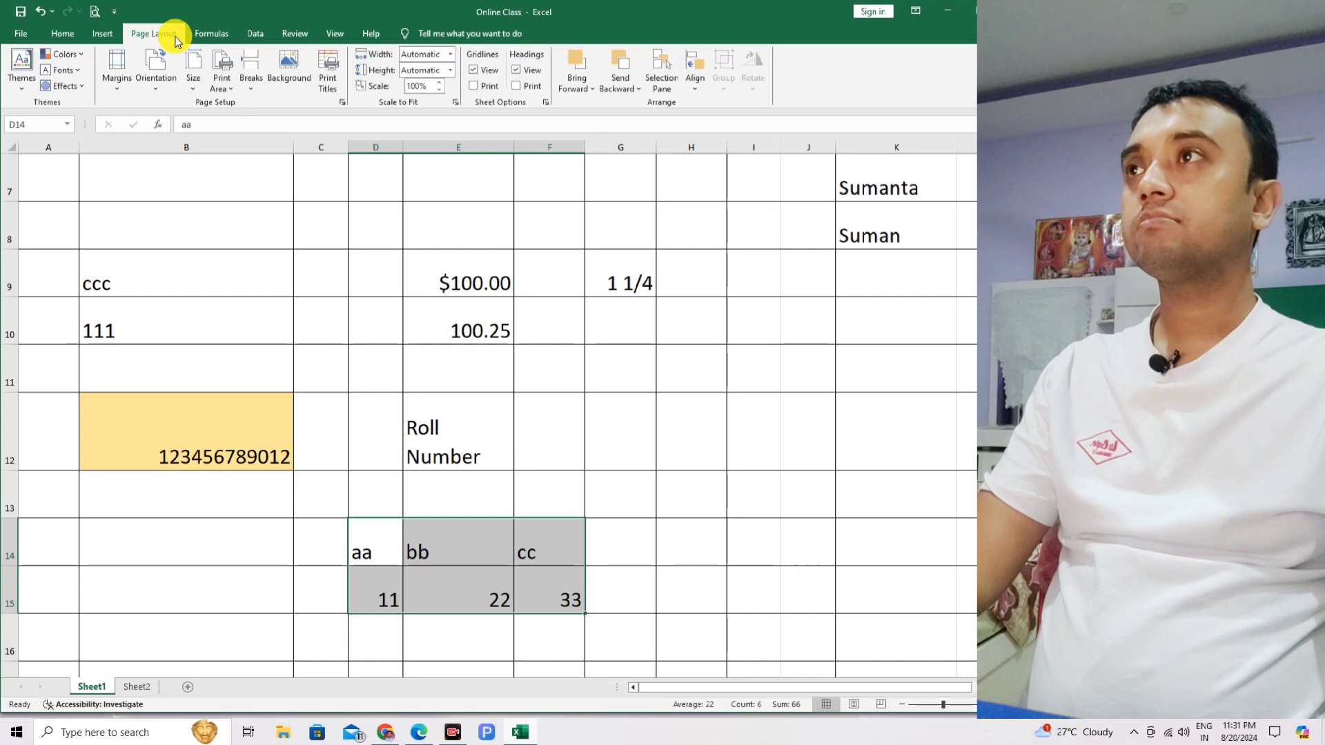
click(104, 38)
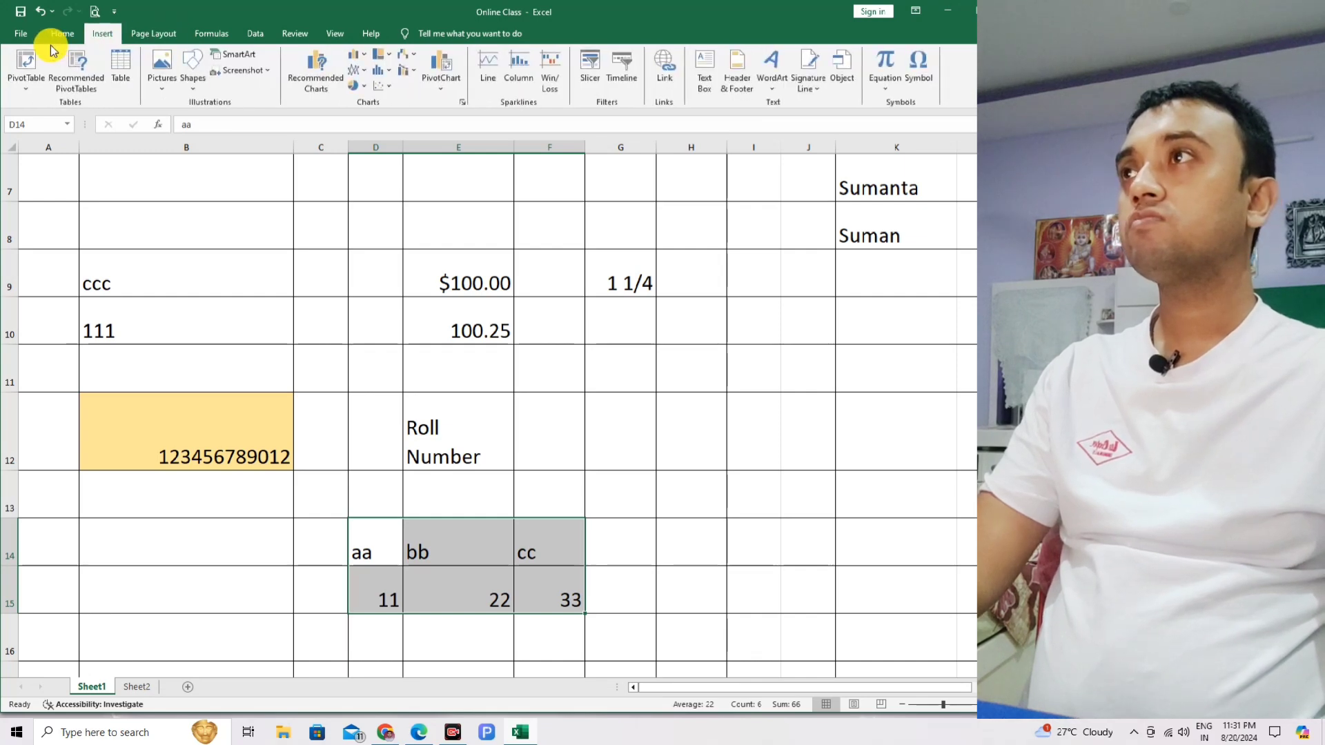
click(119, 66)
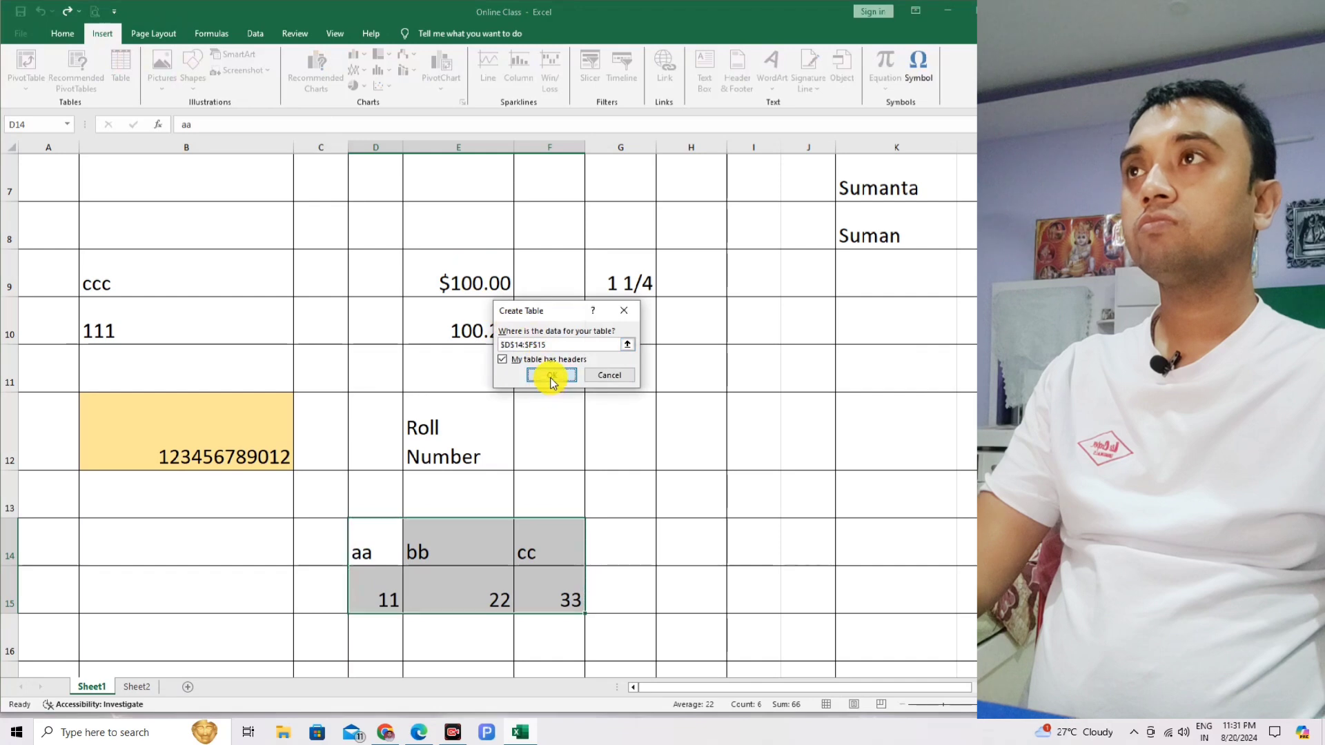
click(551, 375)
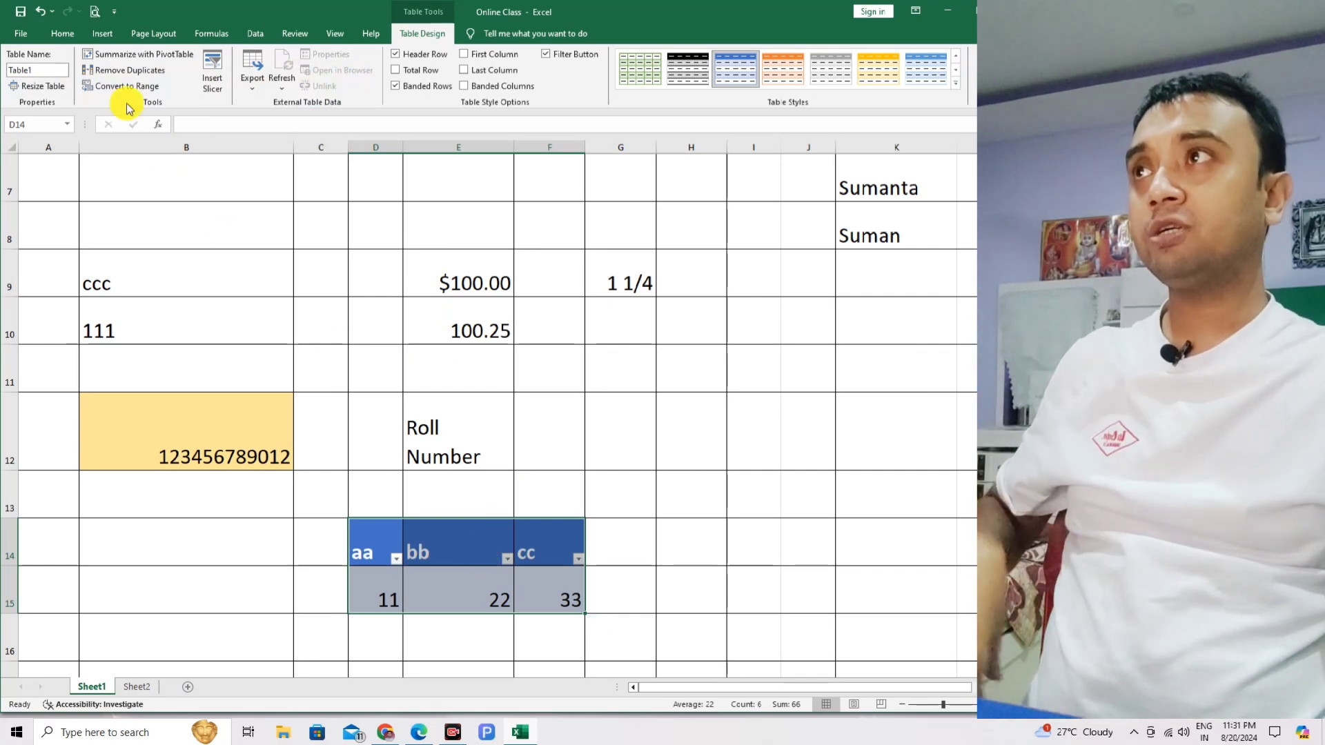
Apply the gold table style with banded rows to the aa, bb, cc table
click(99, 36)
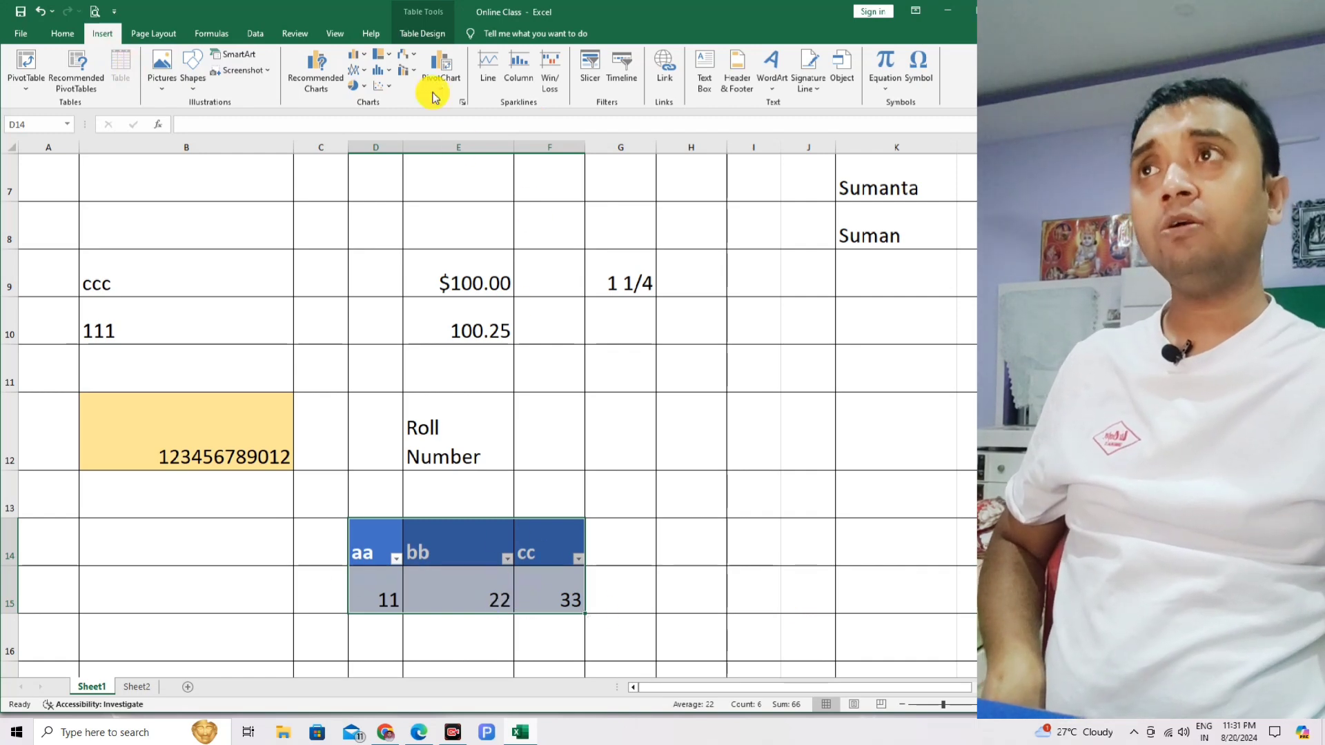
click(432, 38)
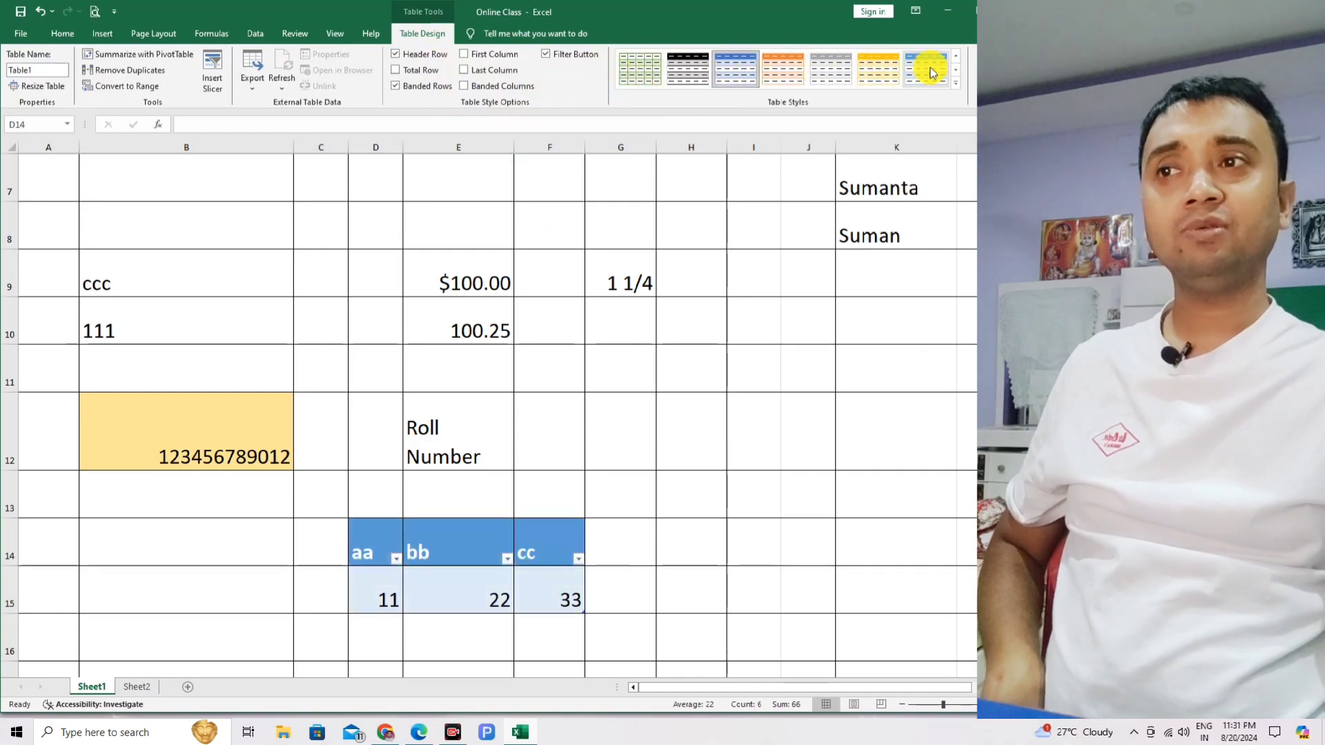
click(878, 74)
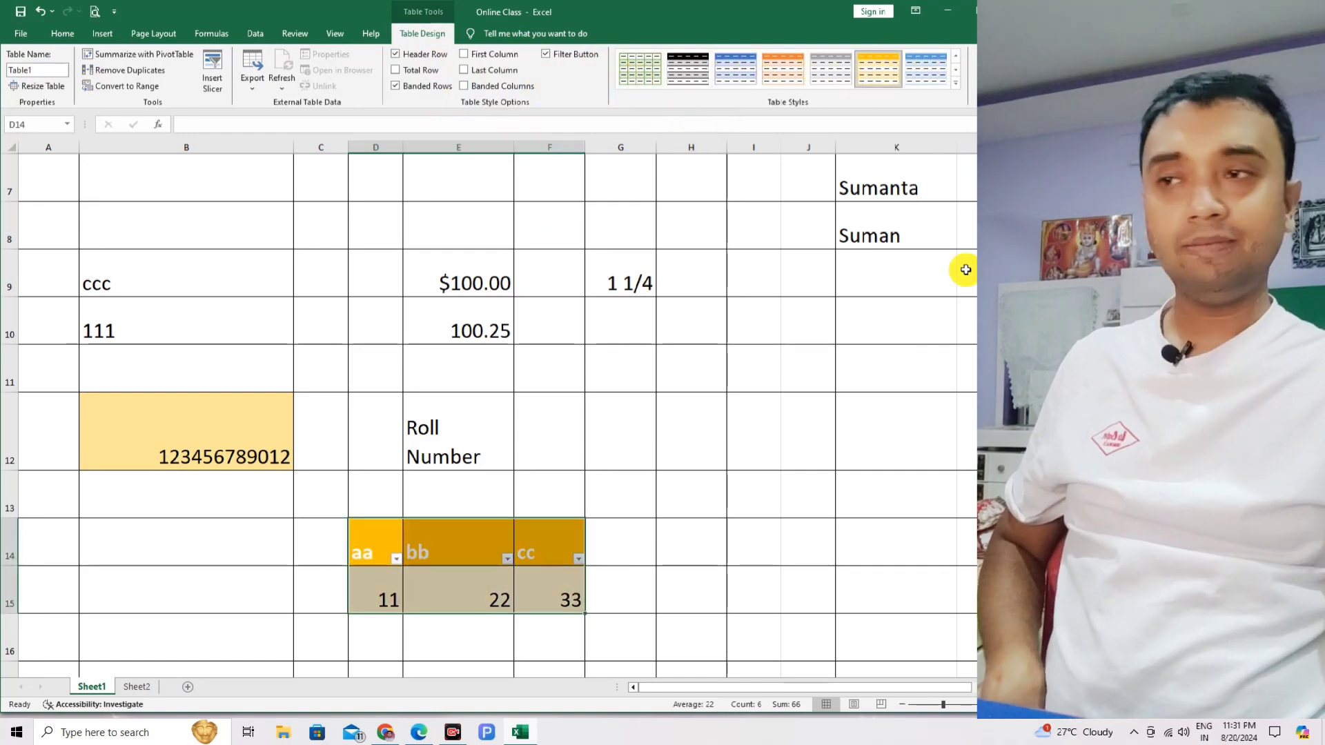
Switch to the PDF and circle section number 9.17.1, Removing Table Styles from Table, with the pen
click(420, 733)
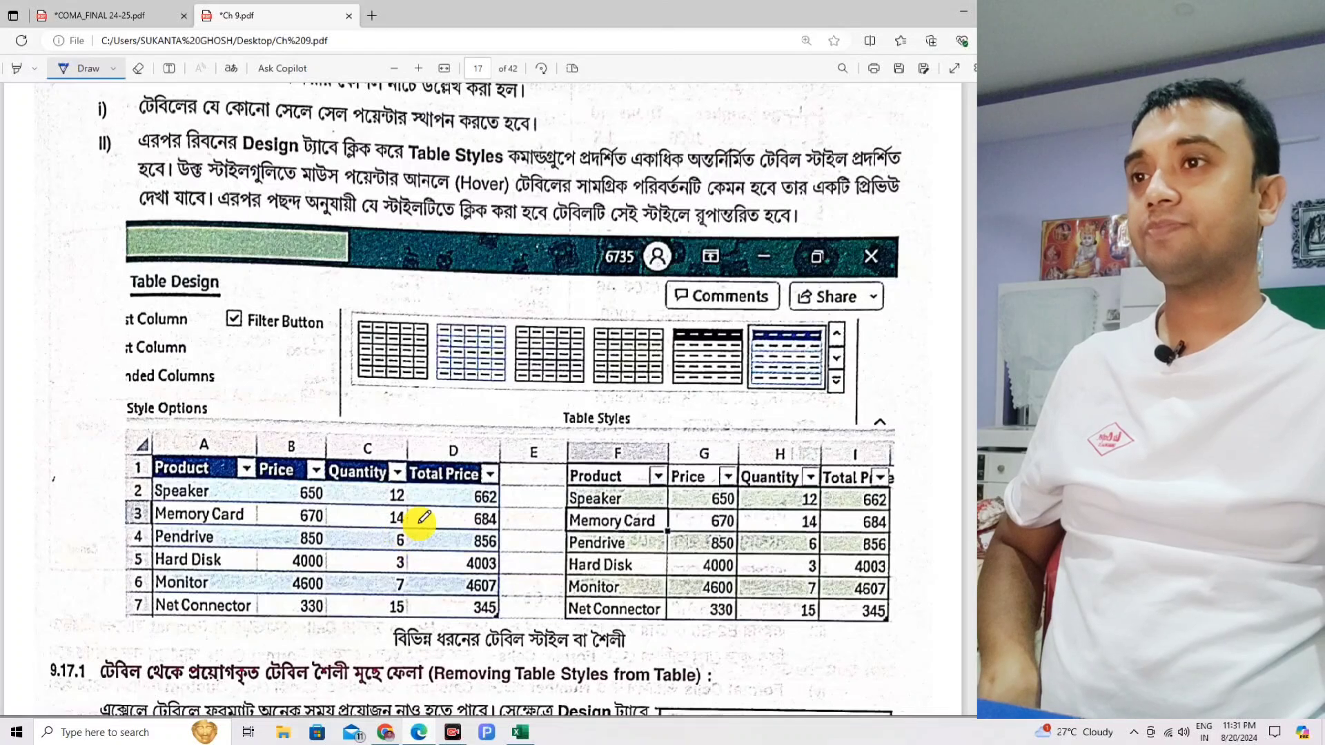
scroll(422, 523, down, 3)
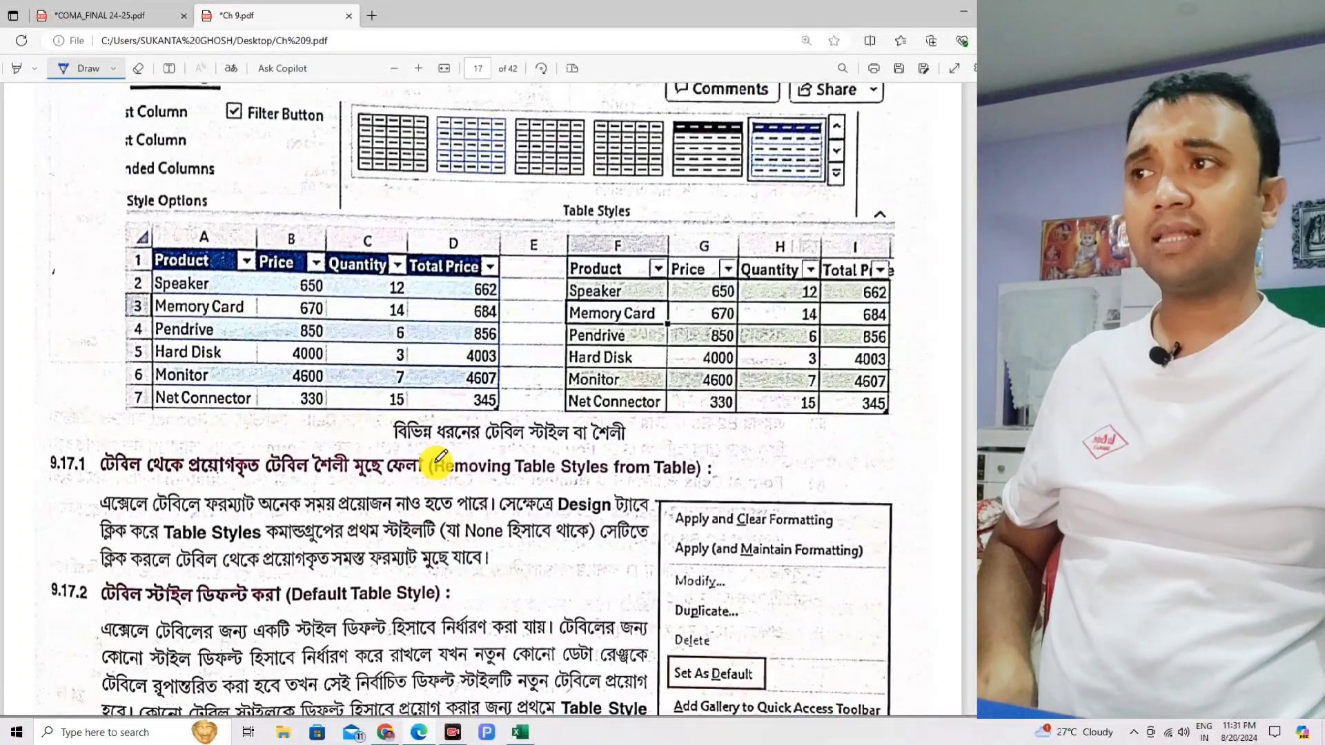
scroll(215, 511, down, 1)
scroll(215, 504, down, 1)
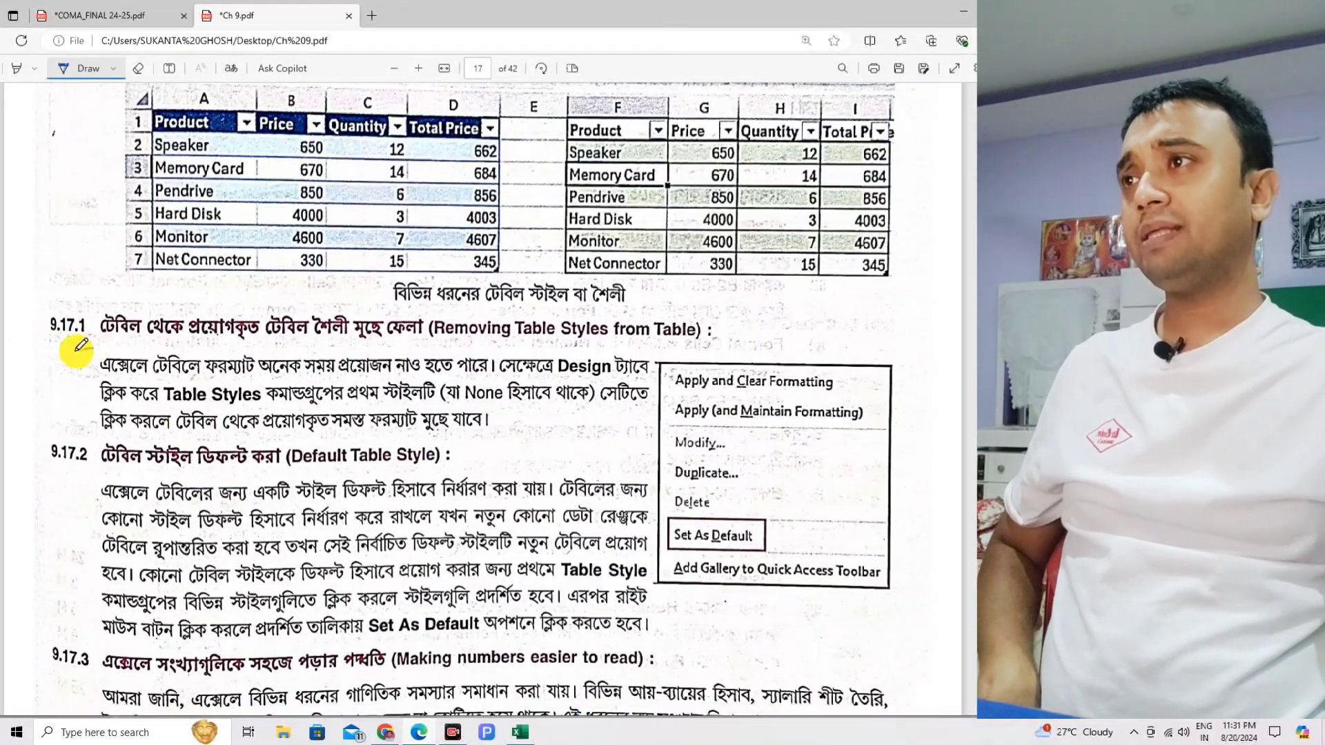
mouse_move(76, 350)
mouse_down()
mouse_move(82, 287)
mouse_move(70, 352)
mouse_up()
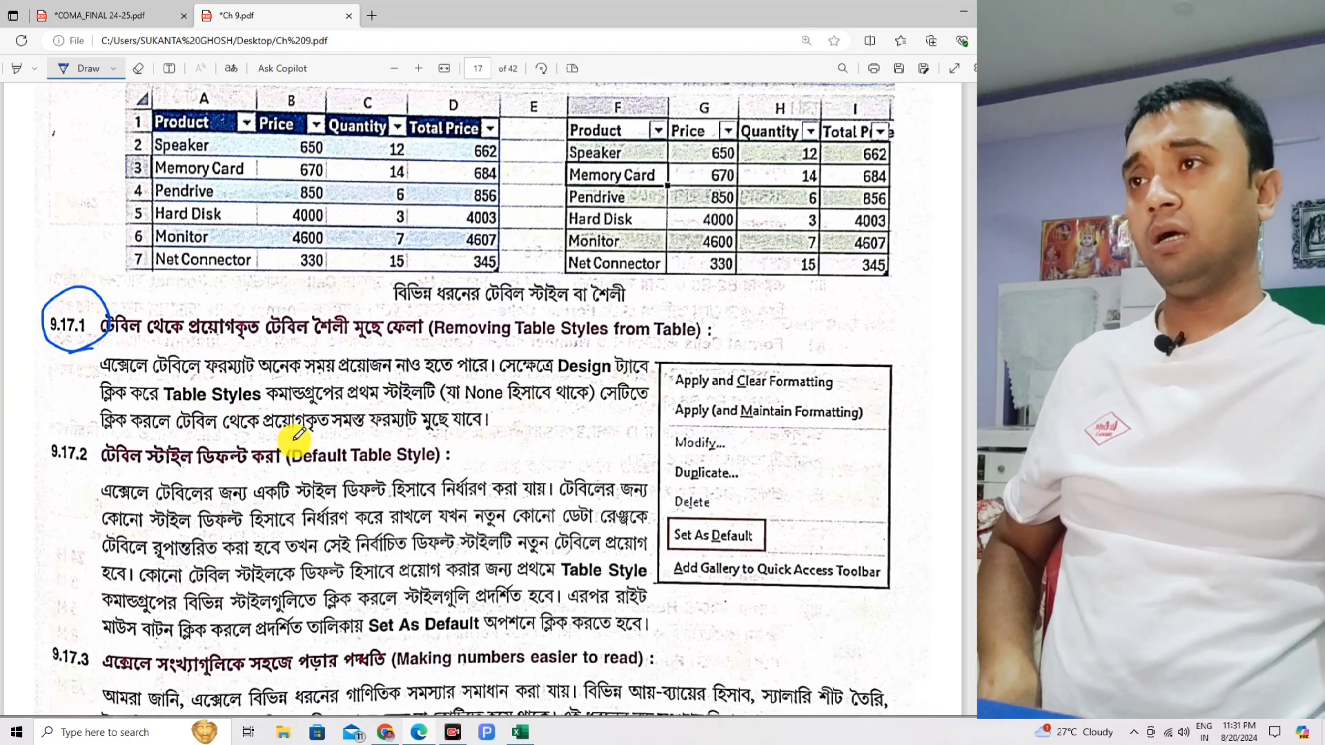
Switch to Excel and remove the table's style by applying the None style from the Light group
click(518, 732)
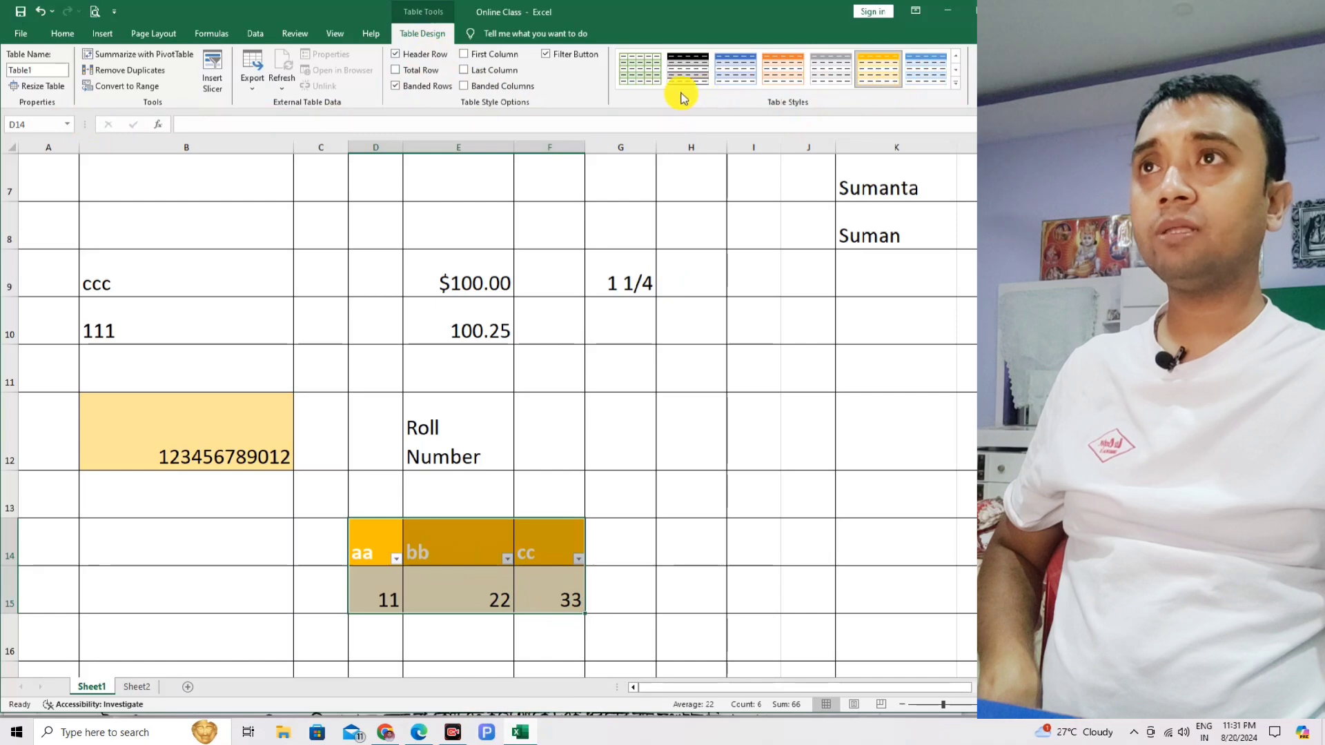
scroll(682, 98, up, 2)
click(418, 36)
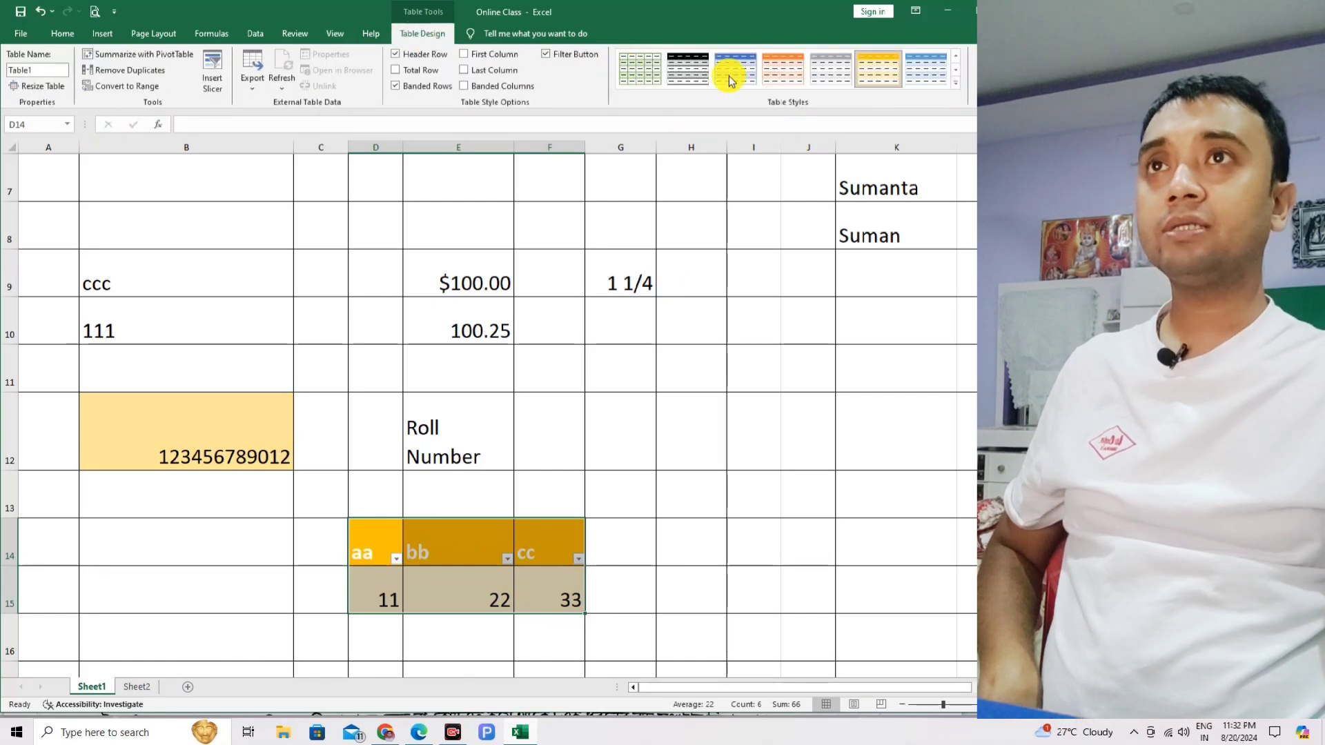
click(955, 83)
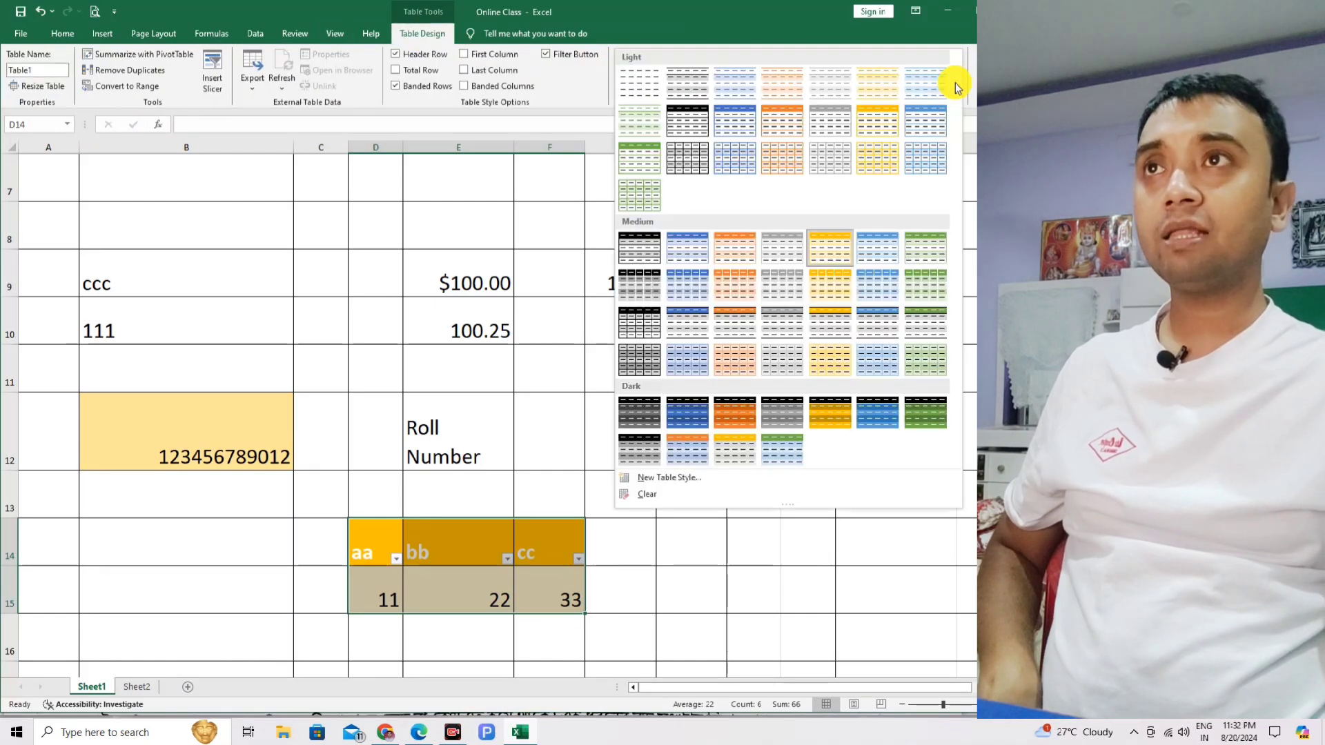
click(644, 89)
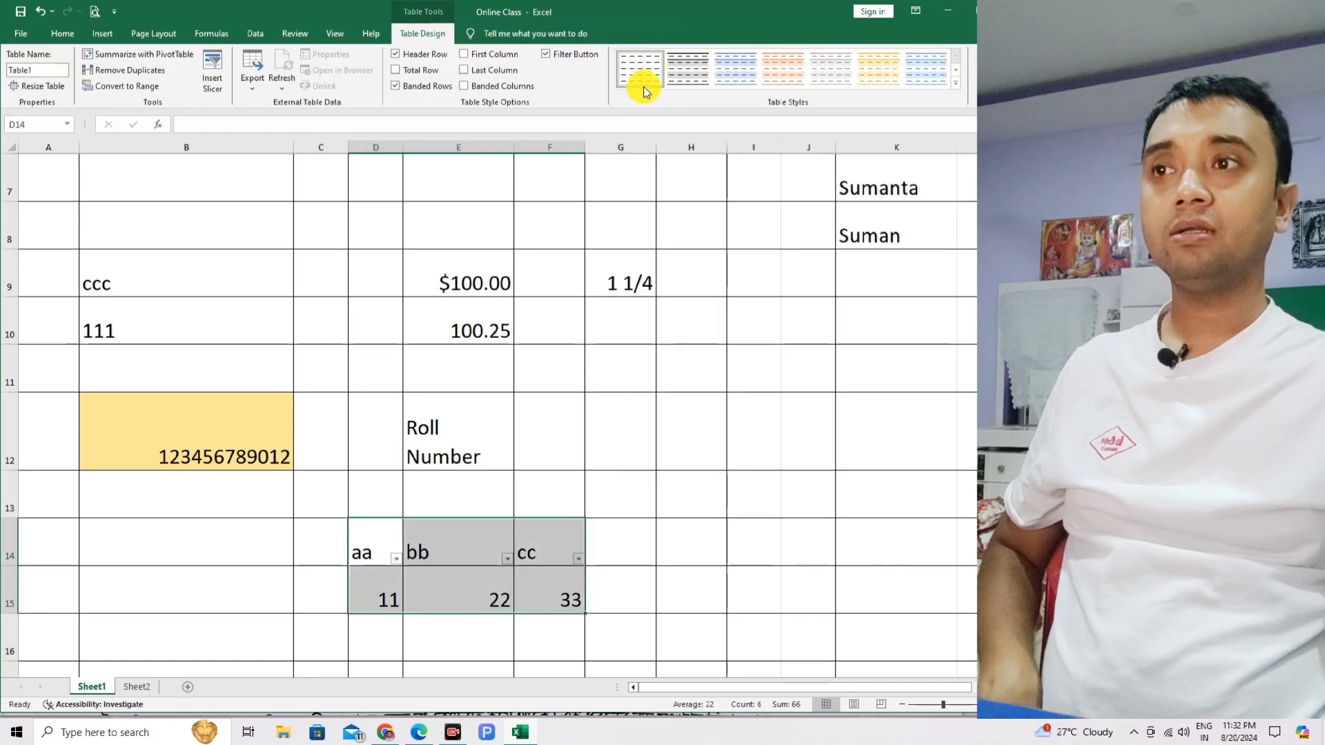
Switch to the PDF and circle section number 9.17.2, Default Table Style, with the pen
click(419, 733)
scroll(96, 414, down, 2)
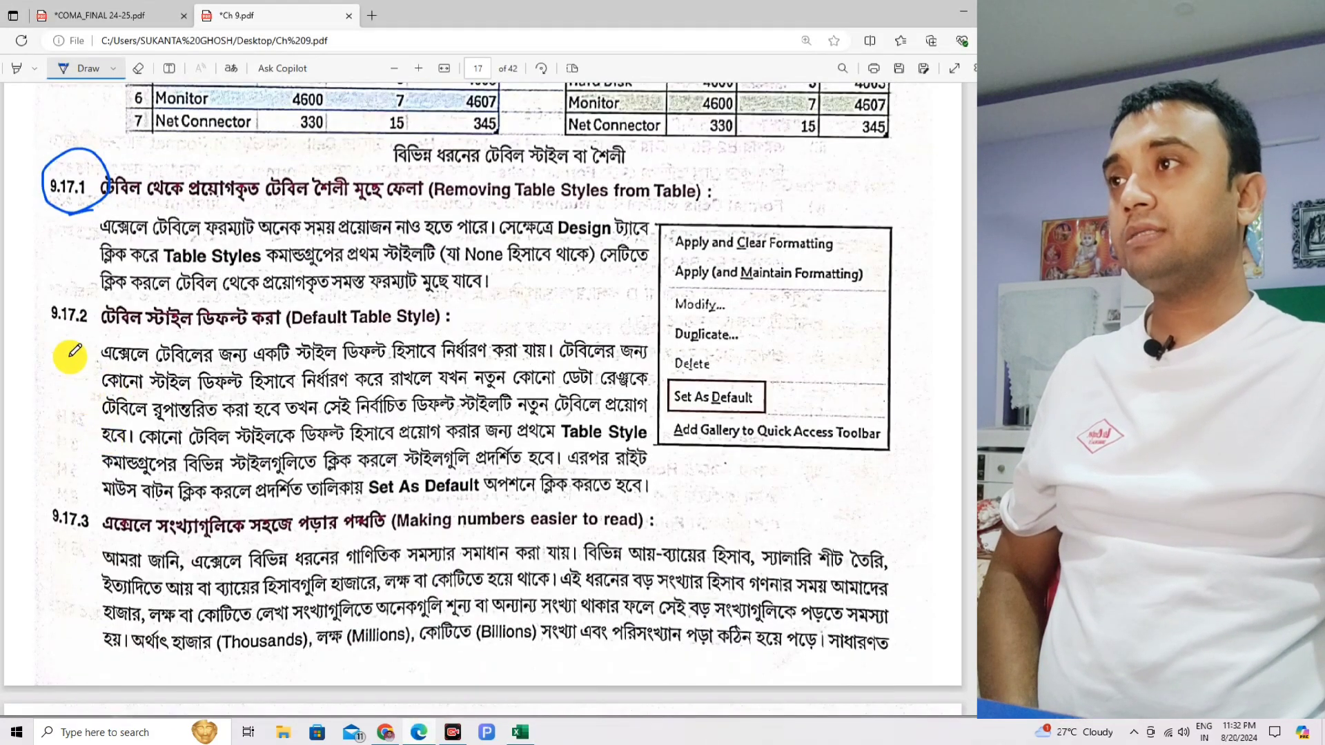
mouse_move(85, 341)
mouse_down()
mouse_move(49, 339)
mouse_move(117, 297)
mouse_move(81, 342)
mouse_up()
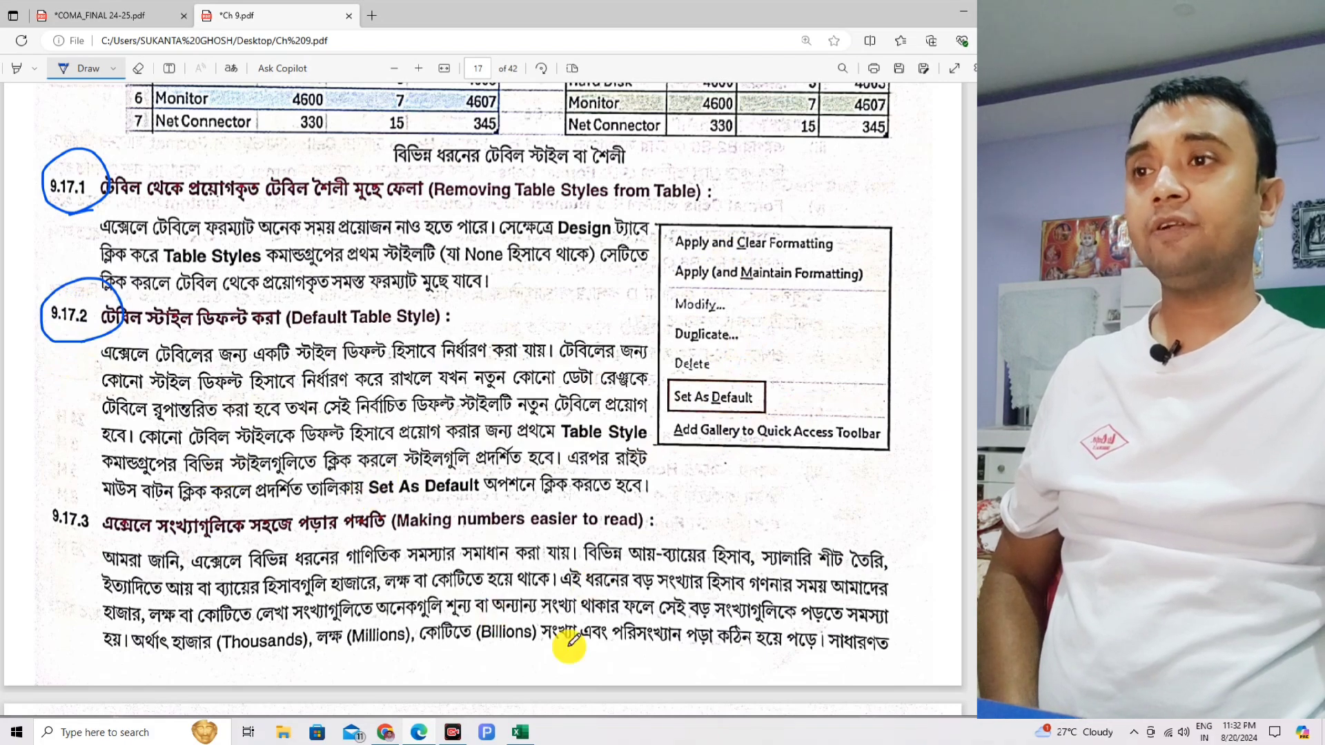
Switch to Excel, apply the light blue banded style to the table and preview other table styles
click(533, 732)
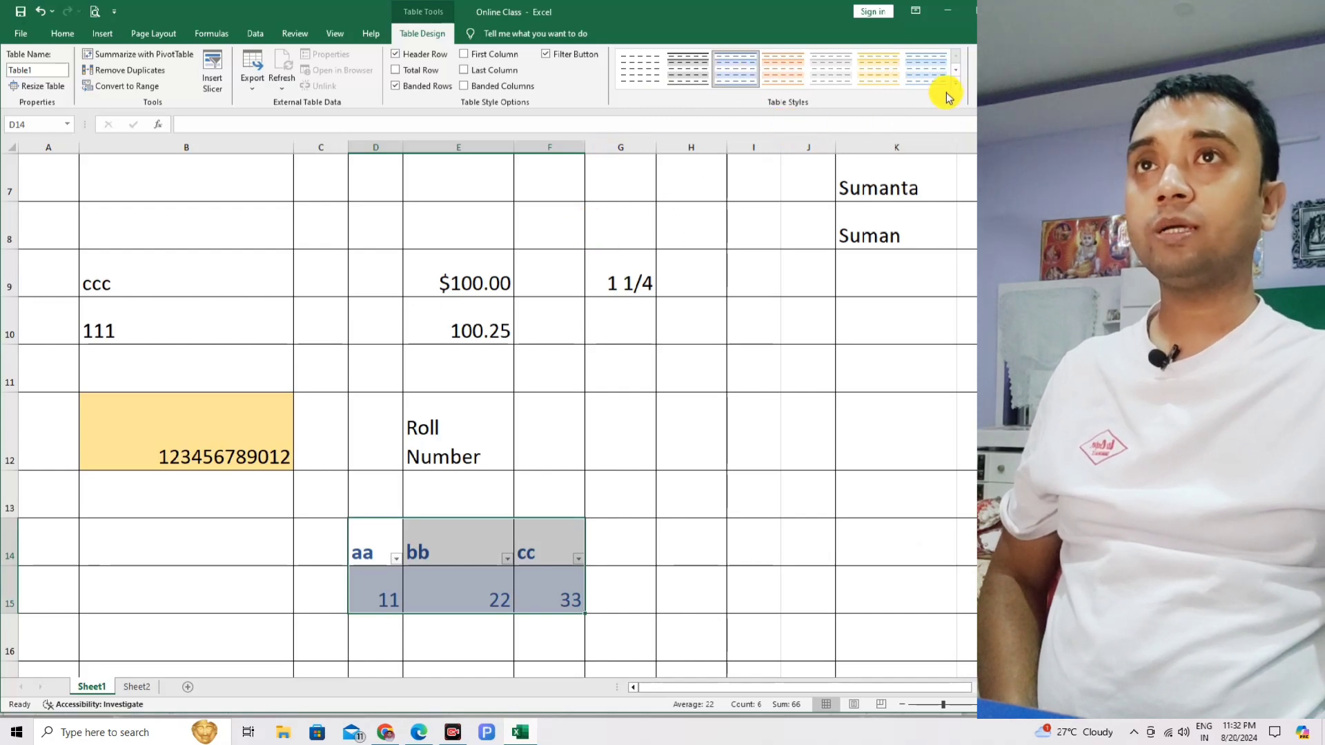
click(955, 69)
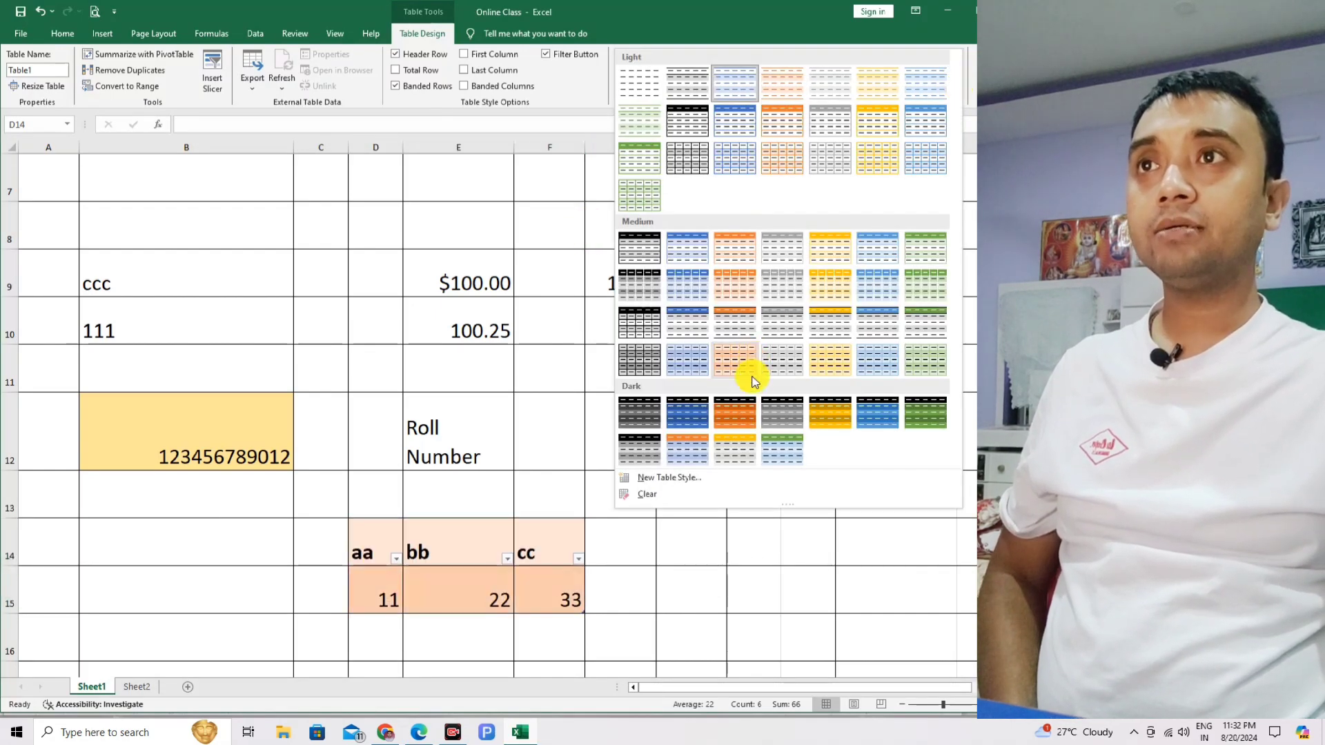
click(572, 99)
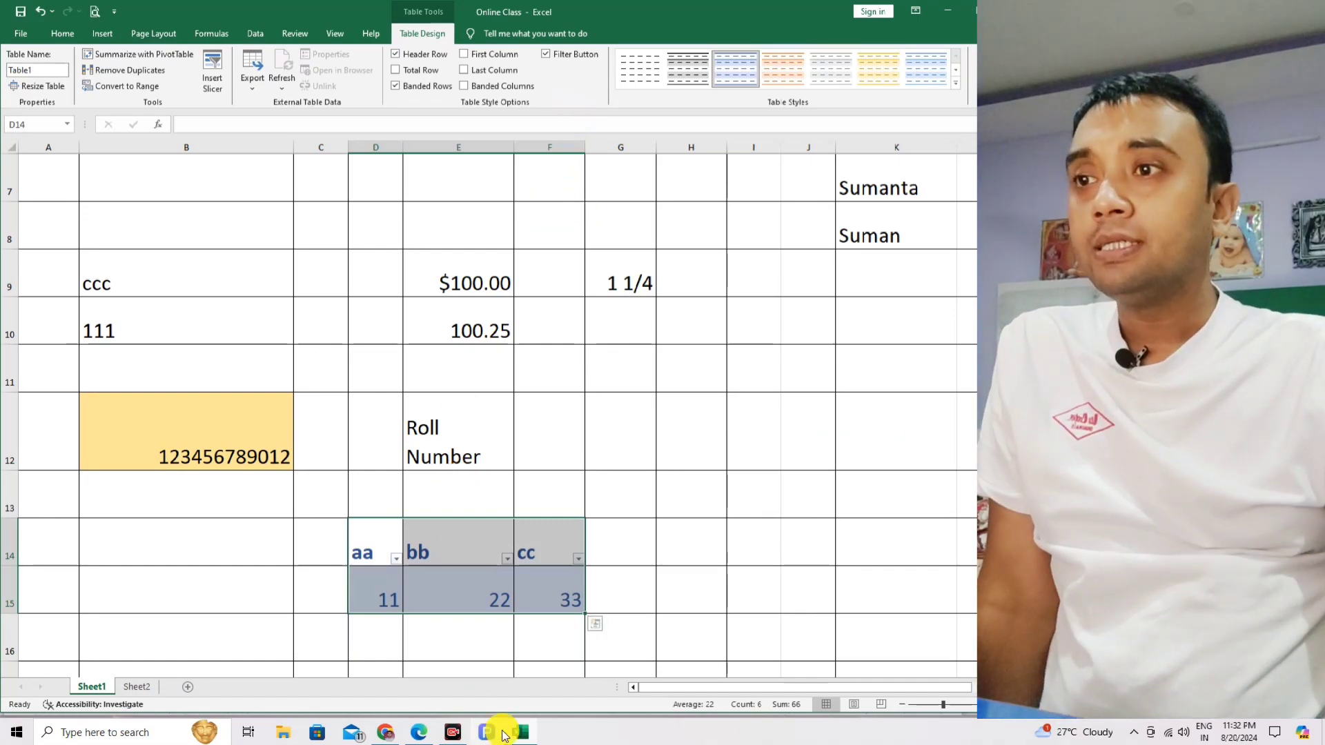
Check section 9.17.2 in the PDF, then return to Excel and set the light blue table style as default
click(420, 733)
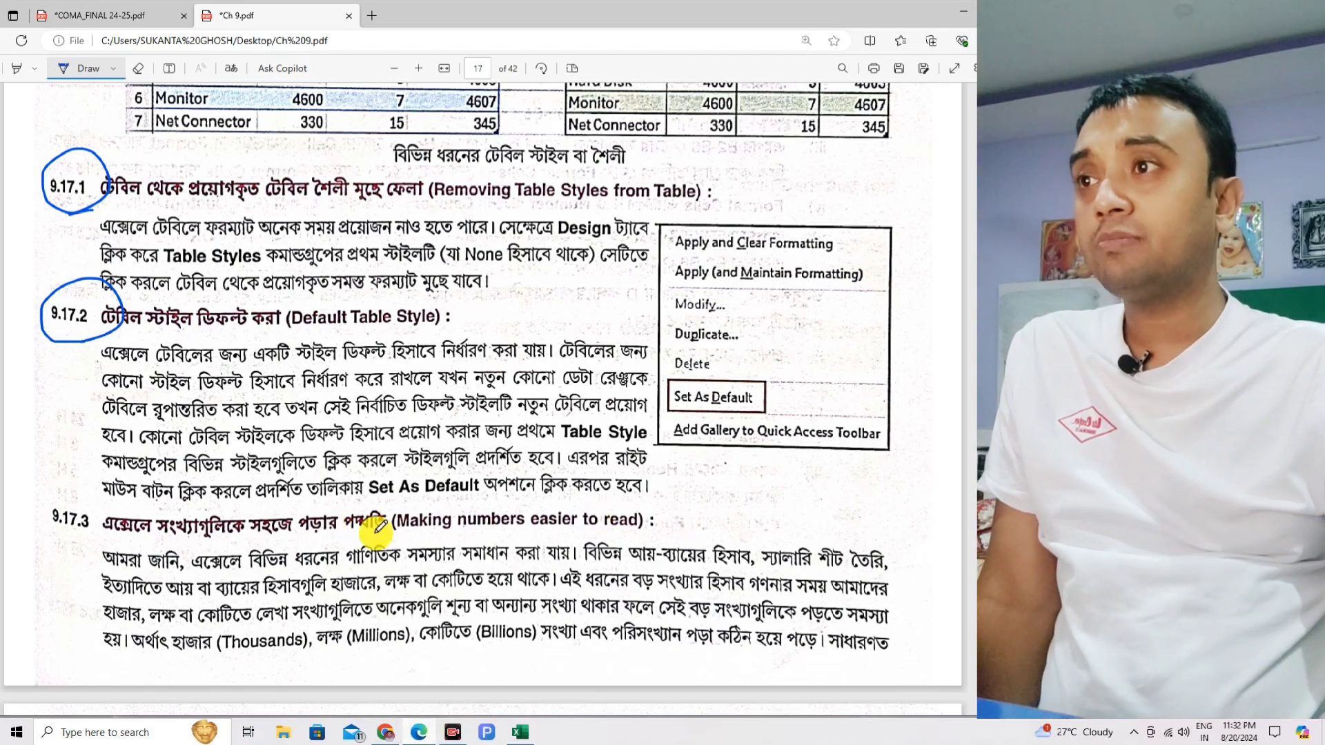
click(518, 734)
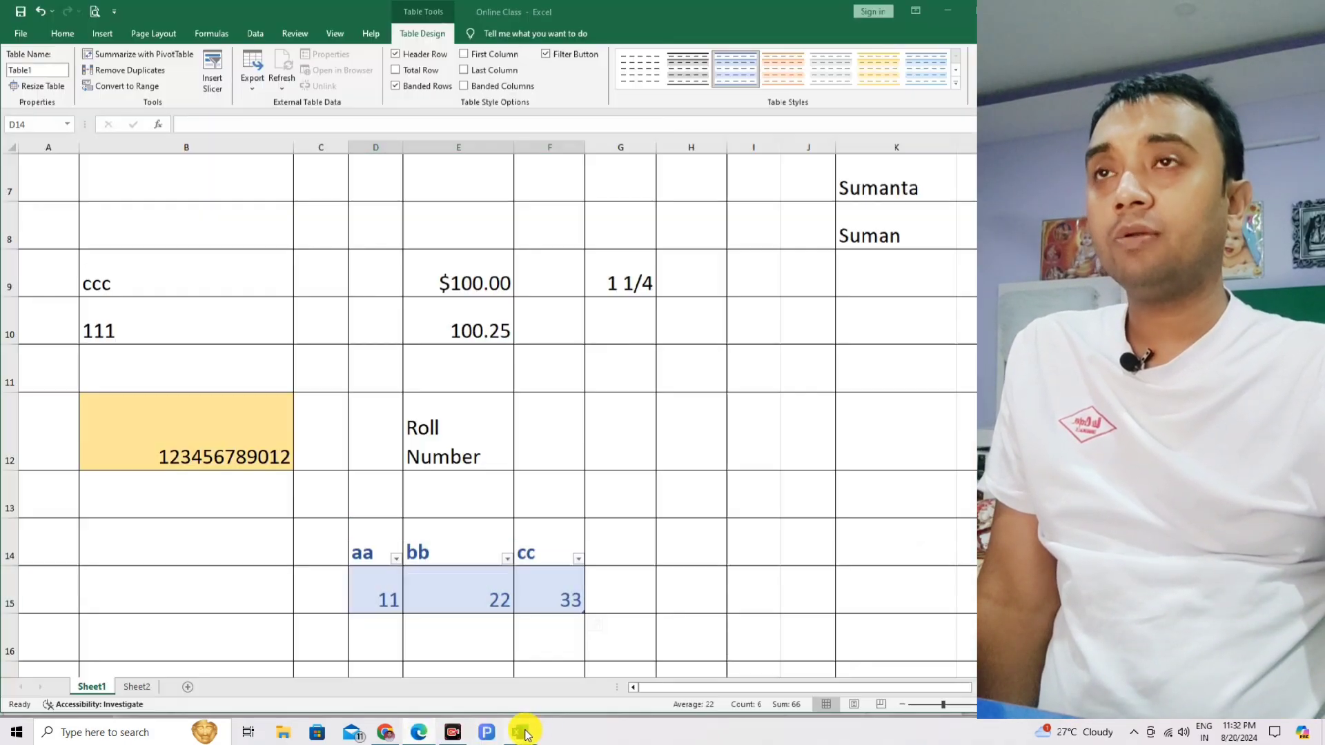
right_click(732, 65)
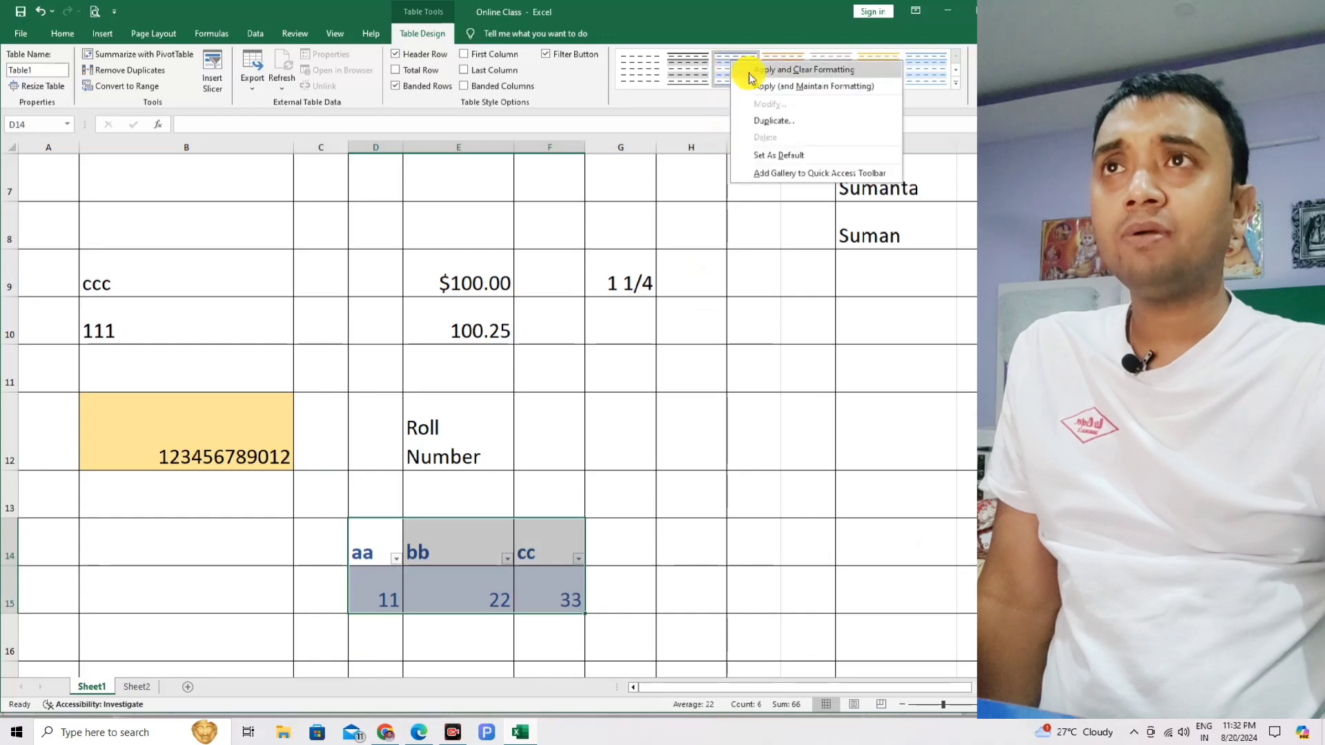
click(802, 156)
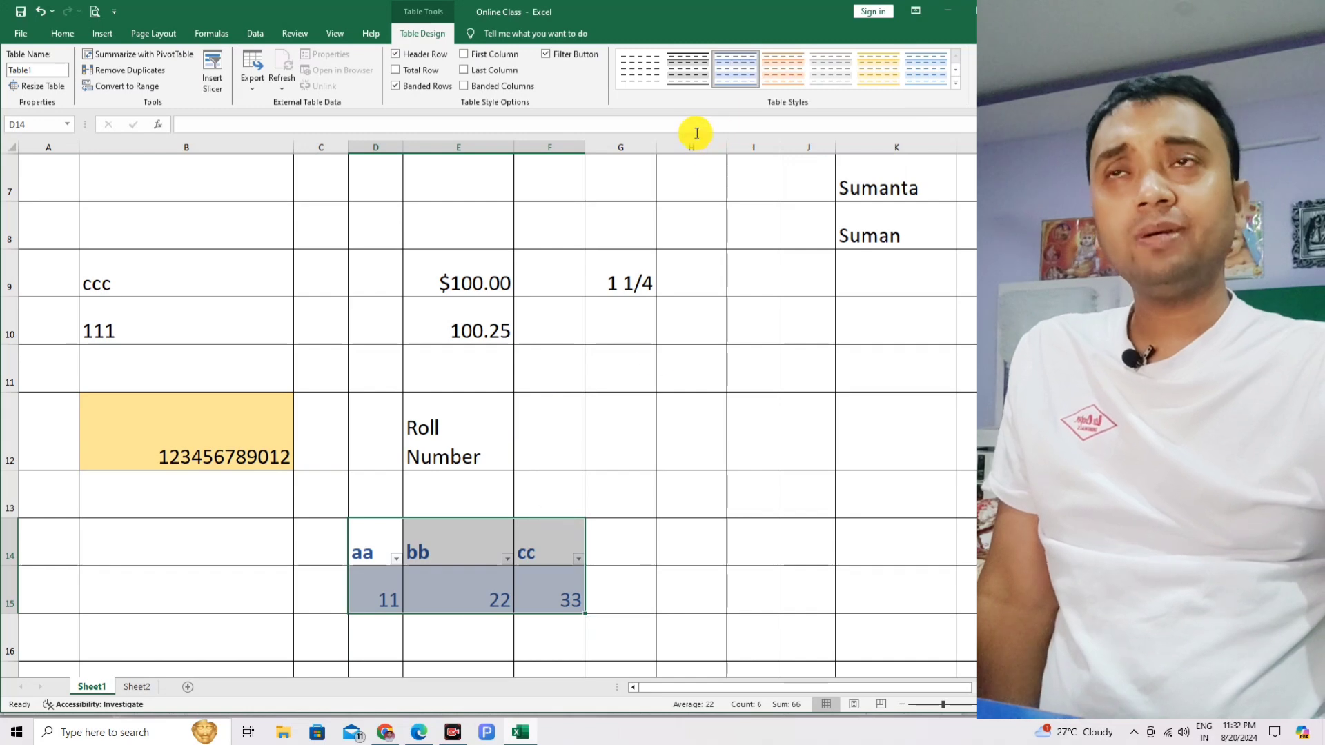
Apply the None style to the table and show the light blue style's Set As Default option again
click(656, 86)
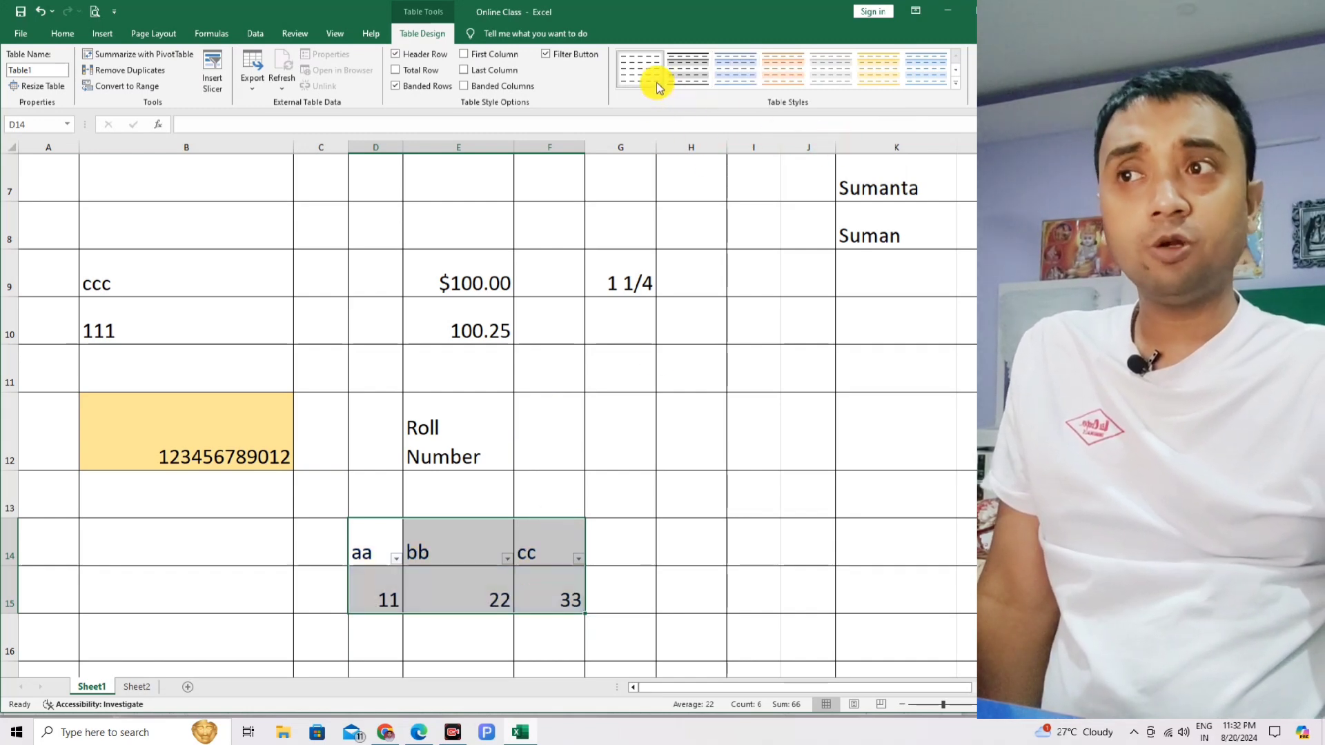
right_click(737, 82)
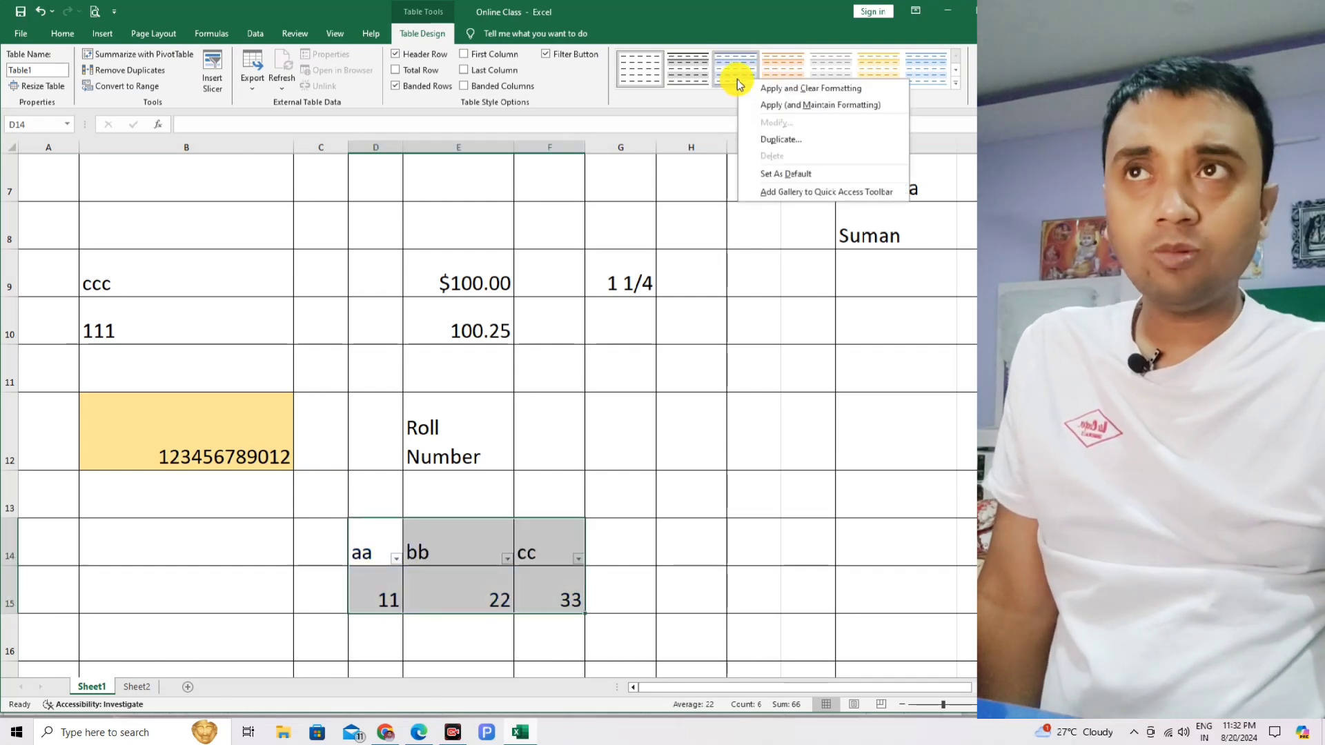
click(629, 478)
Switch to the PDF, circle section number 9.17.3 and underline the heading "(Making numbers easier to read)"
click(419, 732)
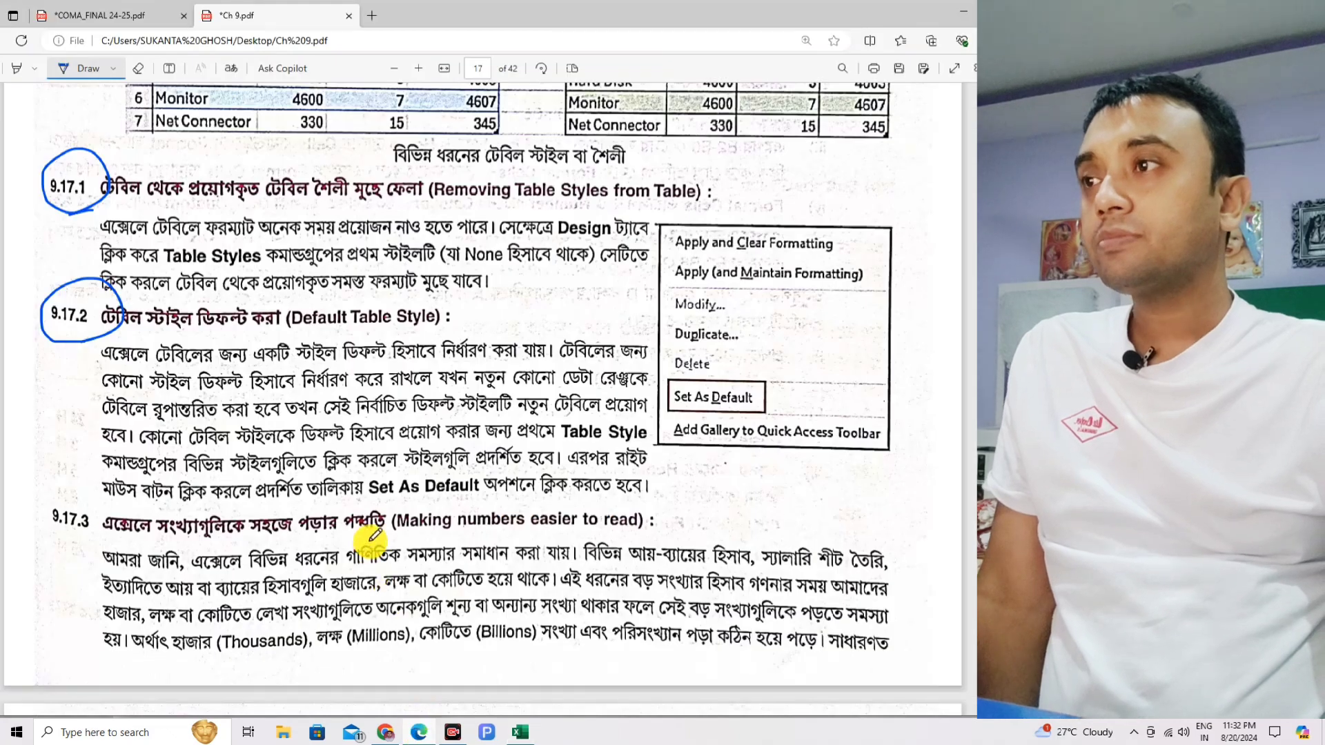
mouse_move(52, 522)
mouse_down()
mouse_move(109, 502)
mouse_move(82, 545)
mouse_up()
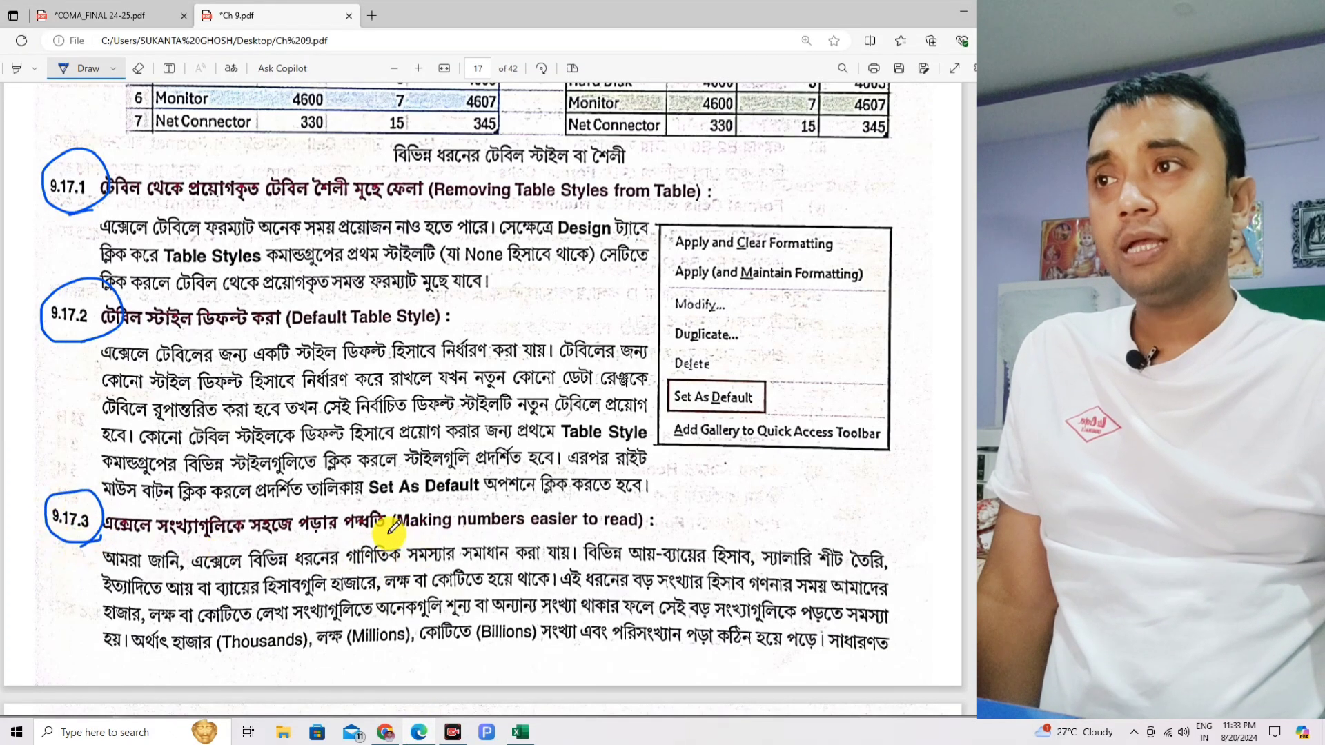
drag(396, 532, 652, 530)
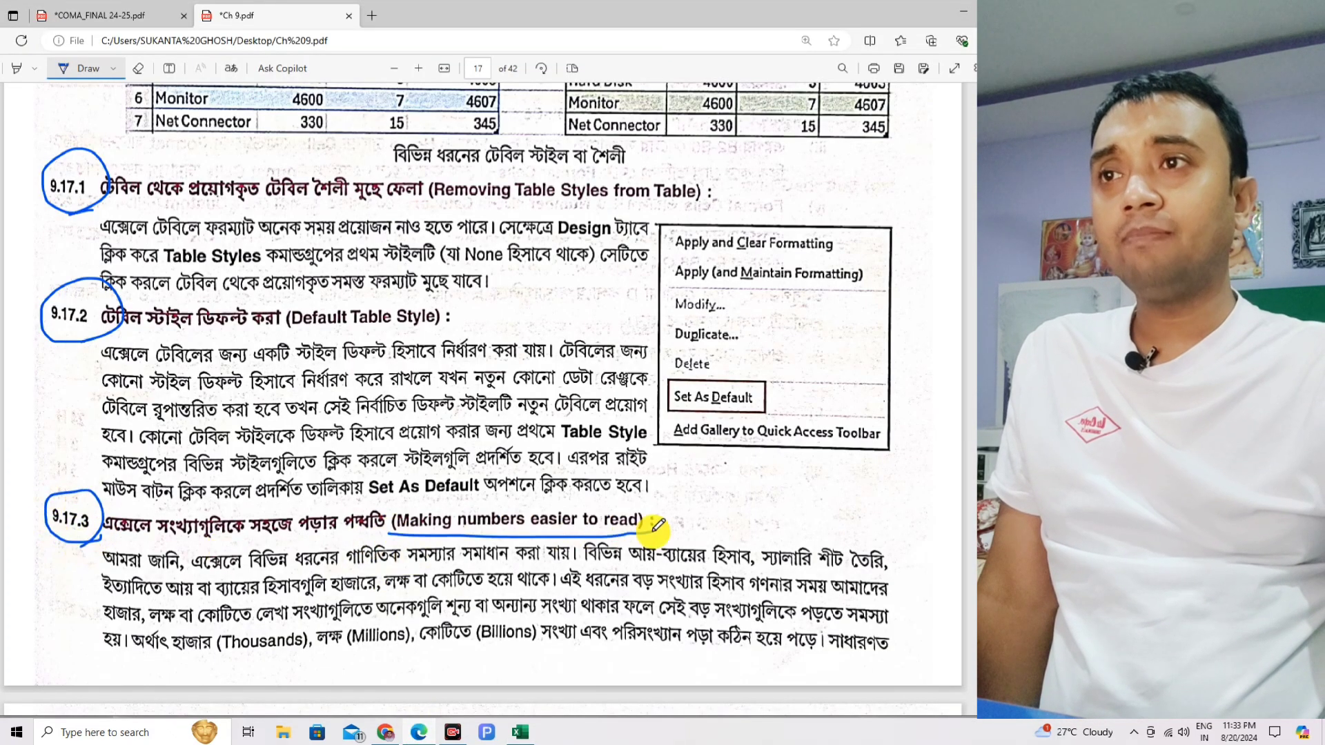
Check the "Changing Workbook Appearance" topic in the COMA_FINAL 24-25 syllabus, glance at the Excel workbook and return to Ch 9.pdf
click(129, 15)
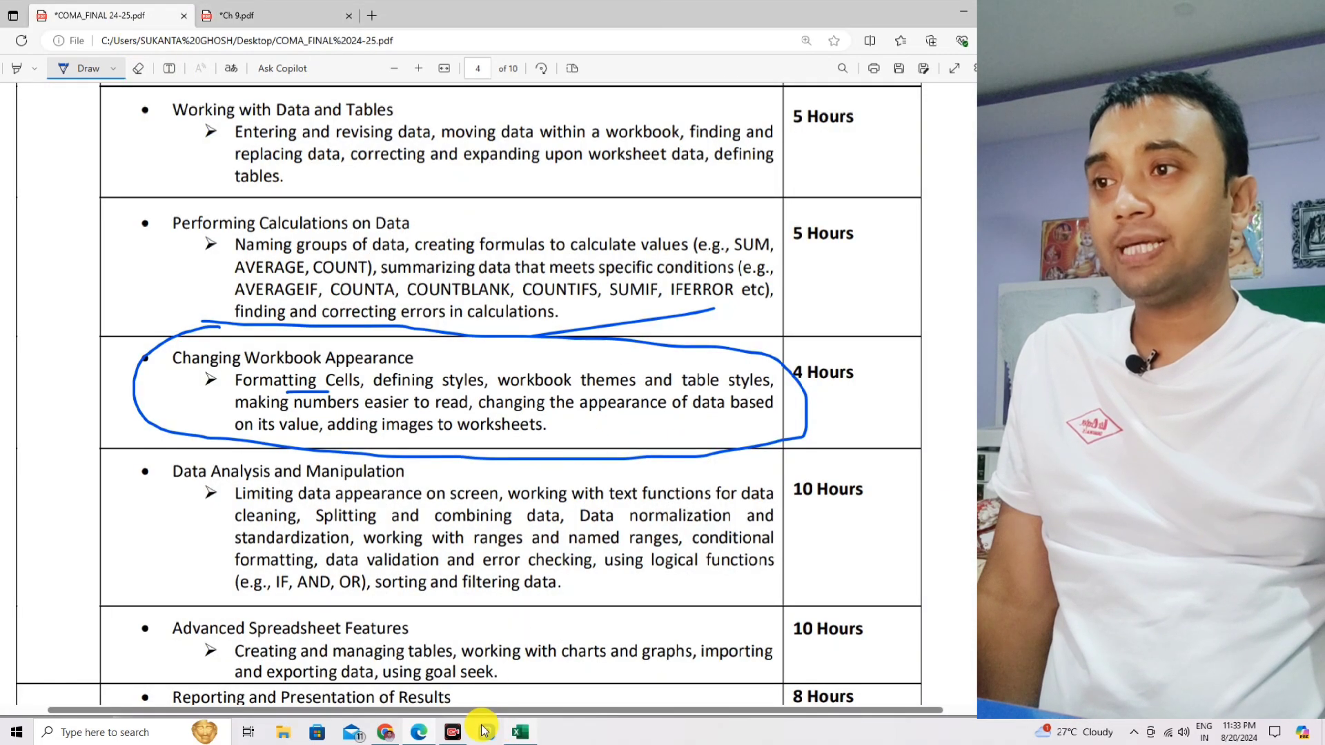
click(428, 739)
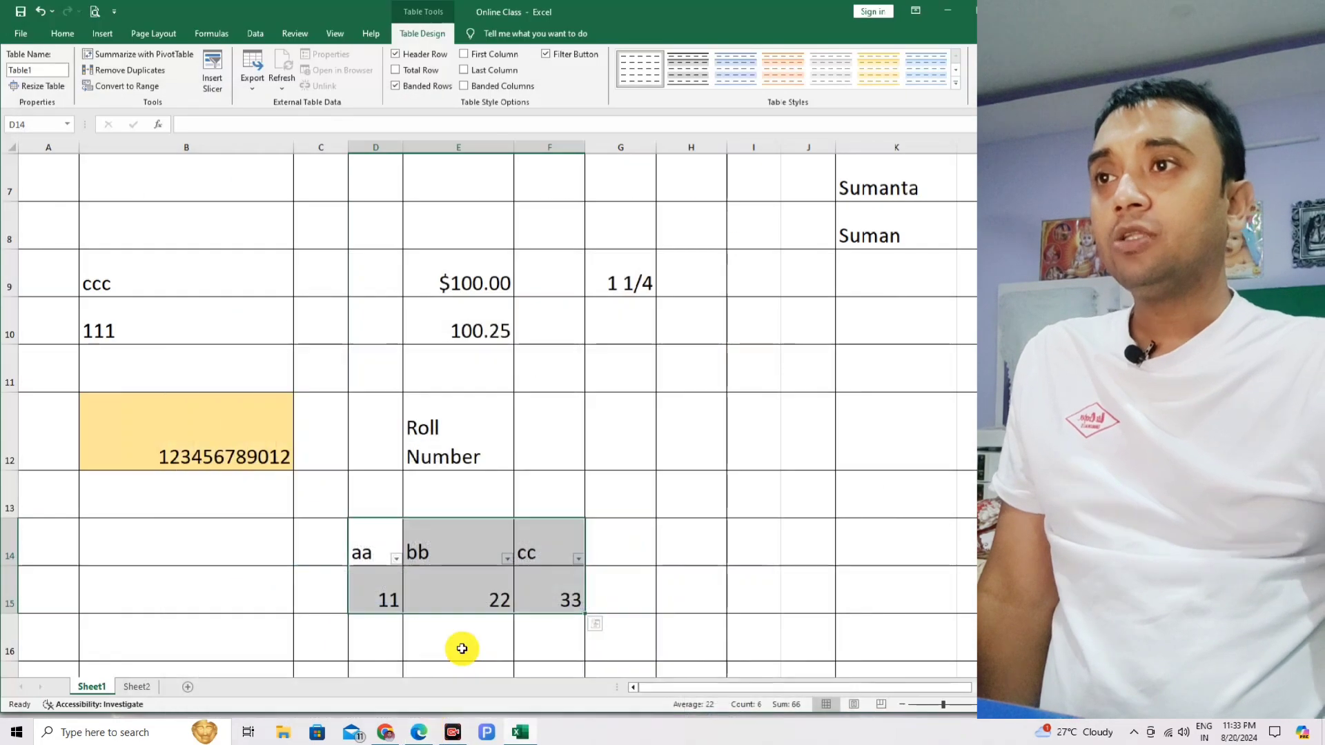
click(419, 731)
click(302, 15)
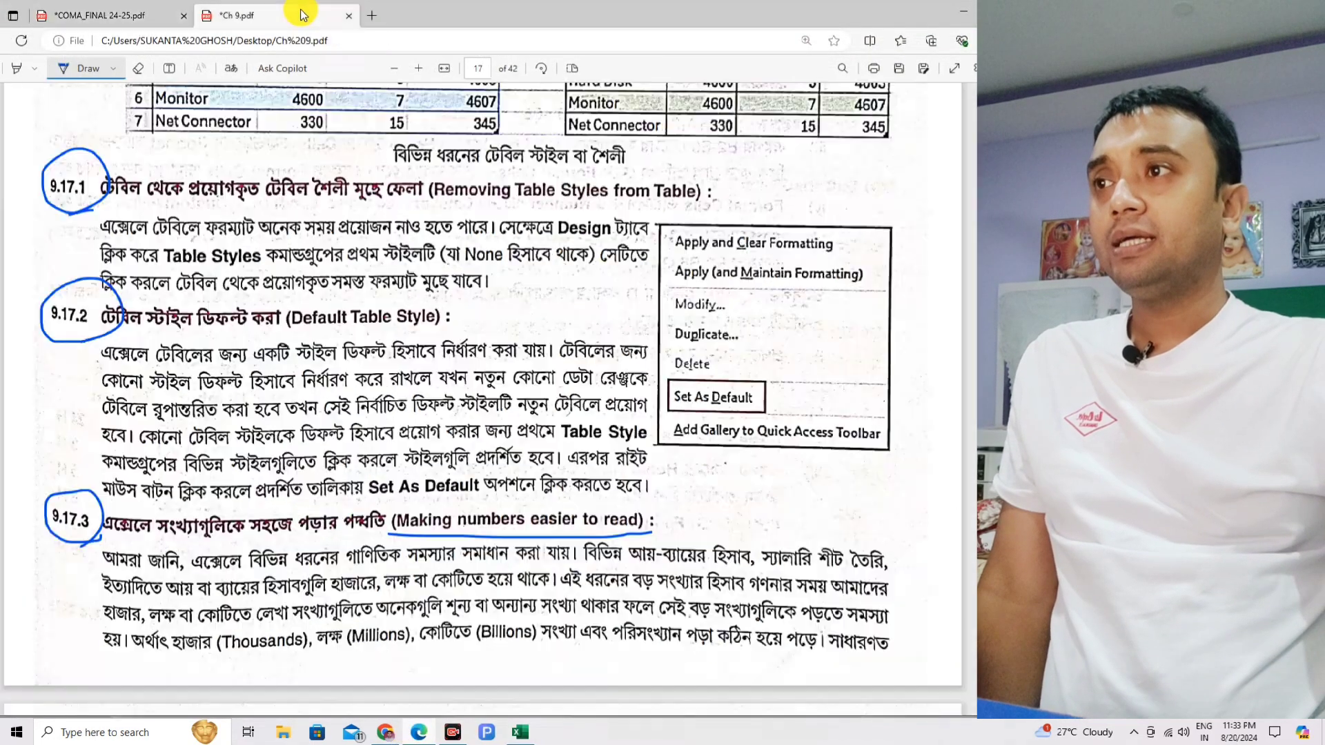
click(136, 15)
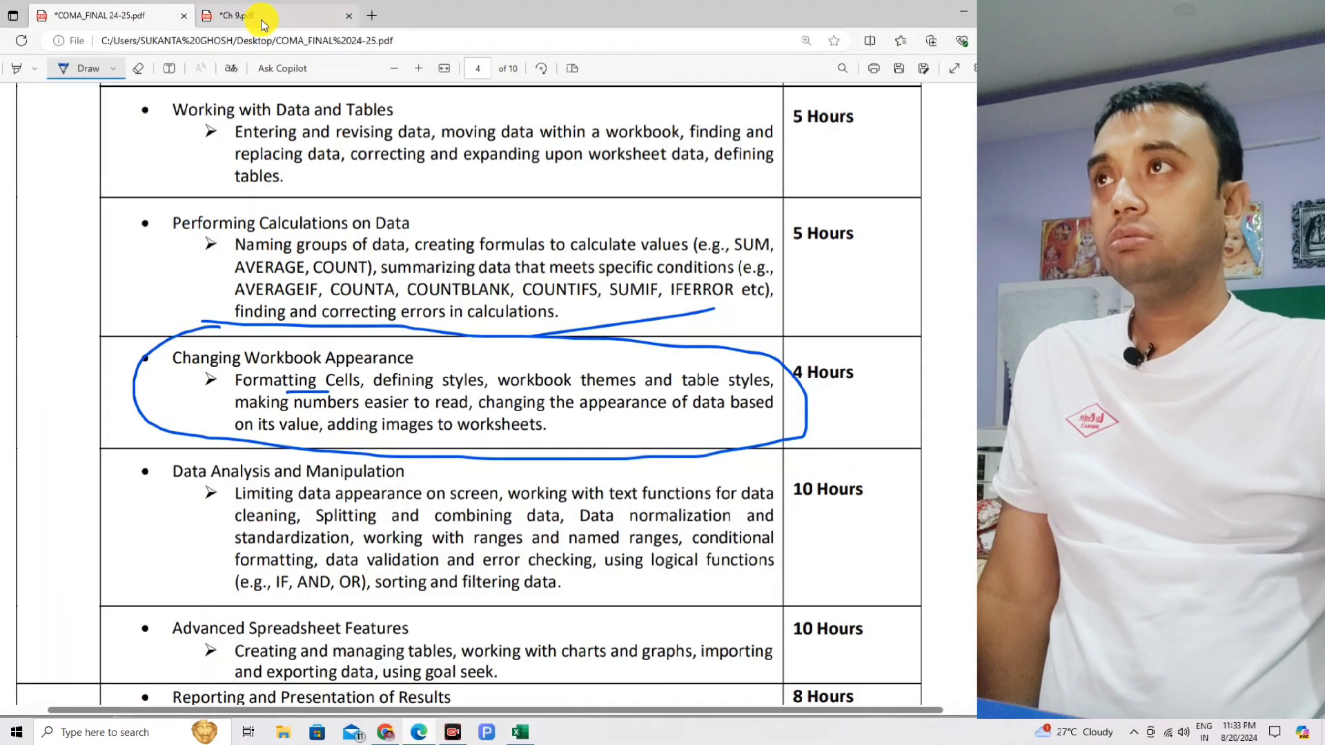
click(234, 15)
Underline the words from "(Thousands)" through "(Billions)" in the last line of section 9.17.3's opening paragraph
scroll(541, 271, down, 5)
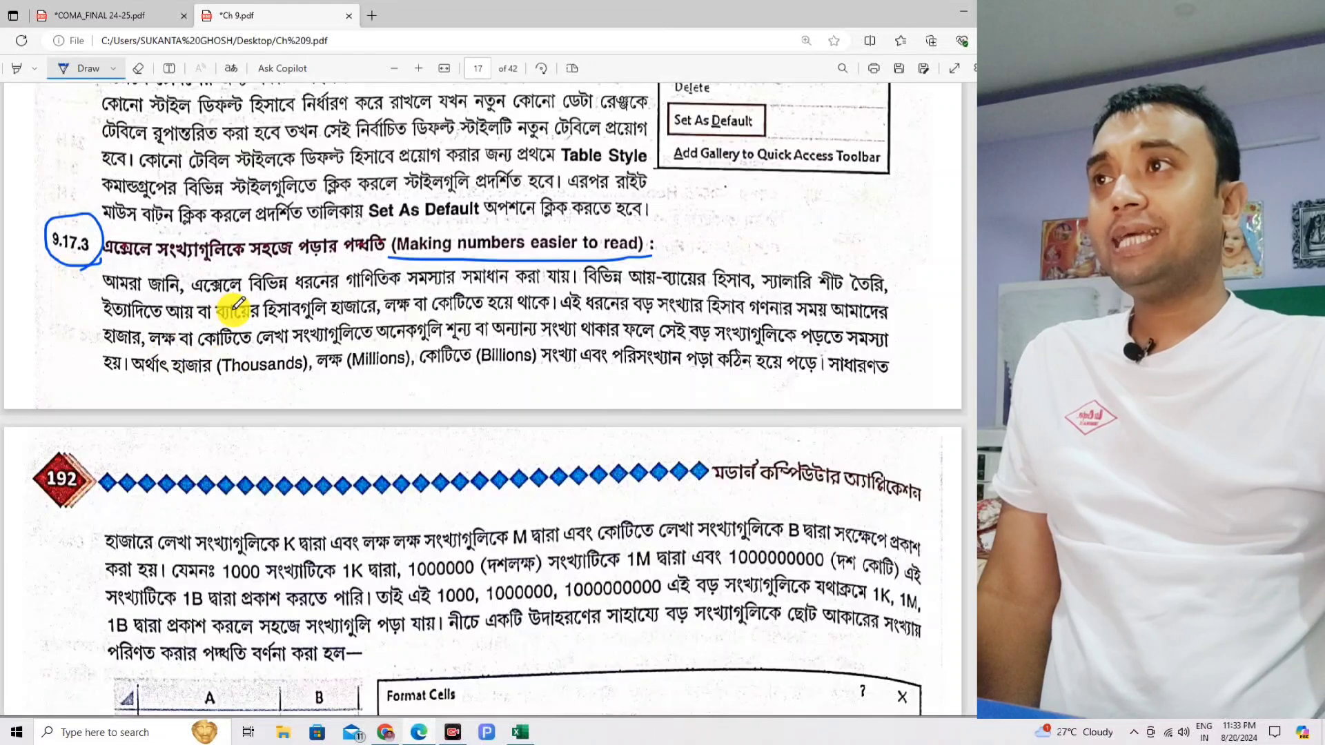
scroll(236, 298, down, 1)
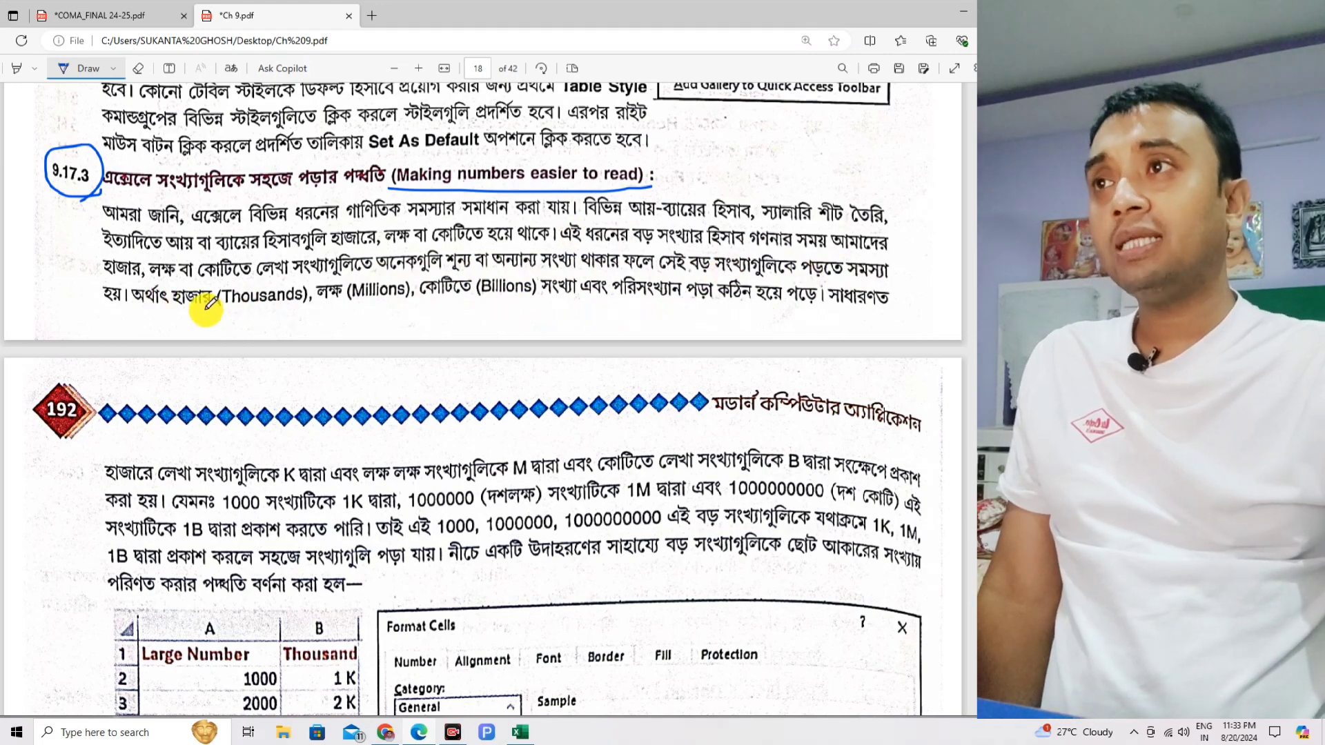
drag(206, 309, 655, 304)
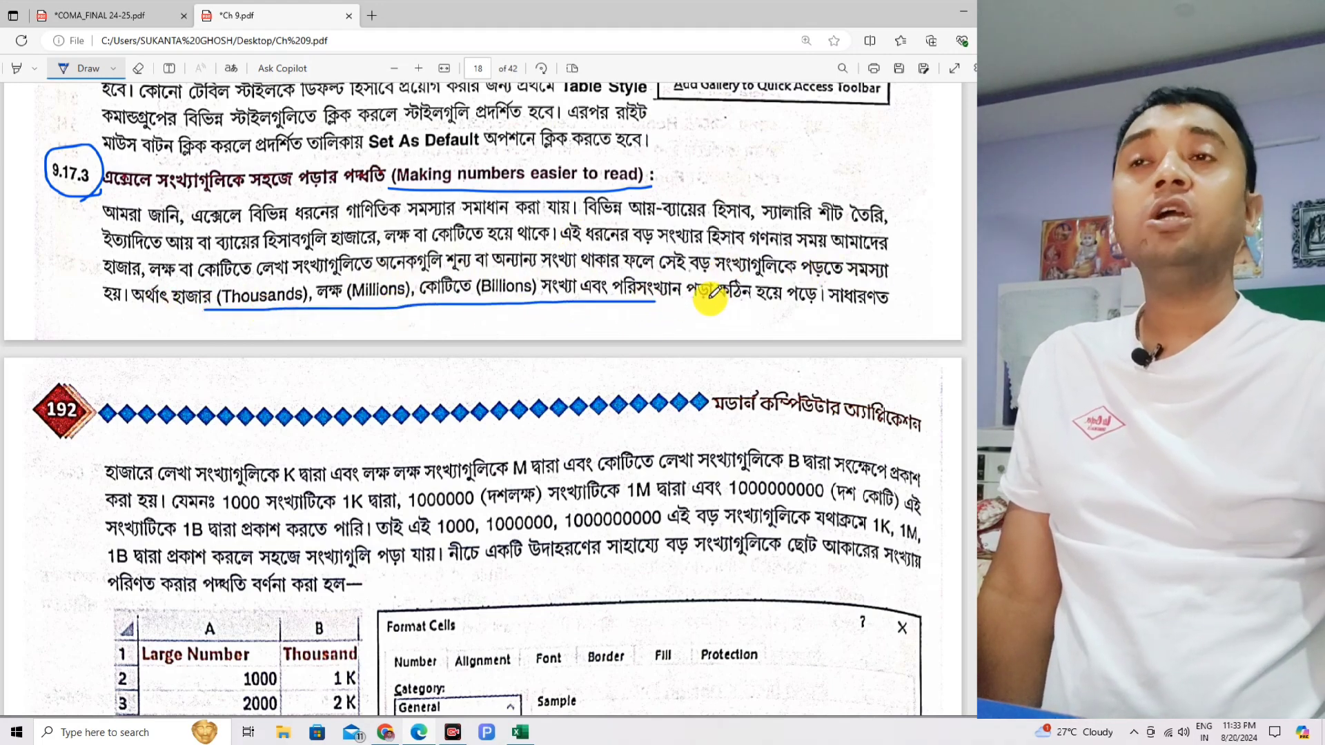
Underline the phrases on page 192 that explain writing large numbers with K, M, B and 1B
scroll(962, 286, down, 2)
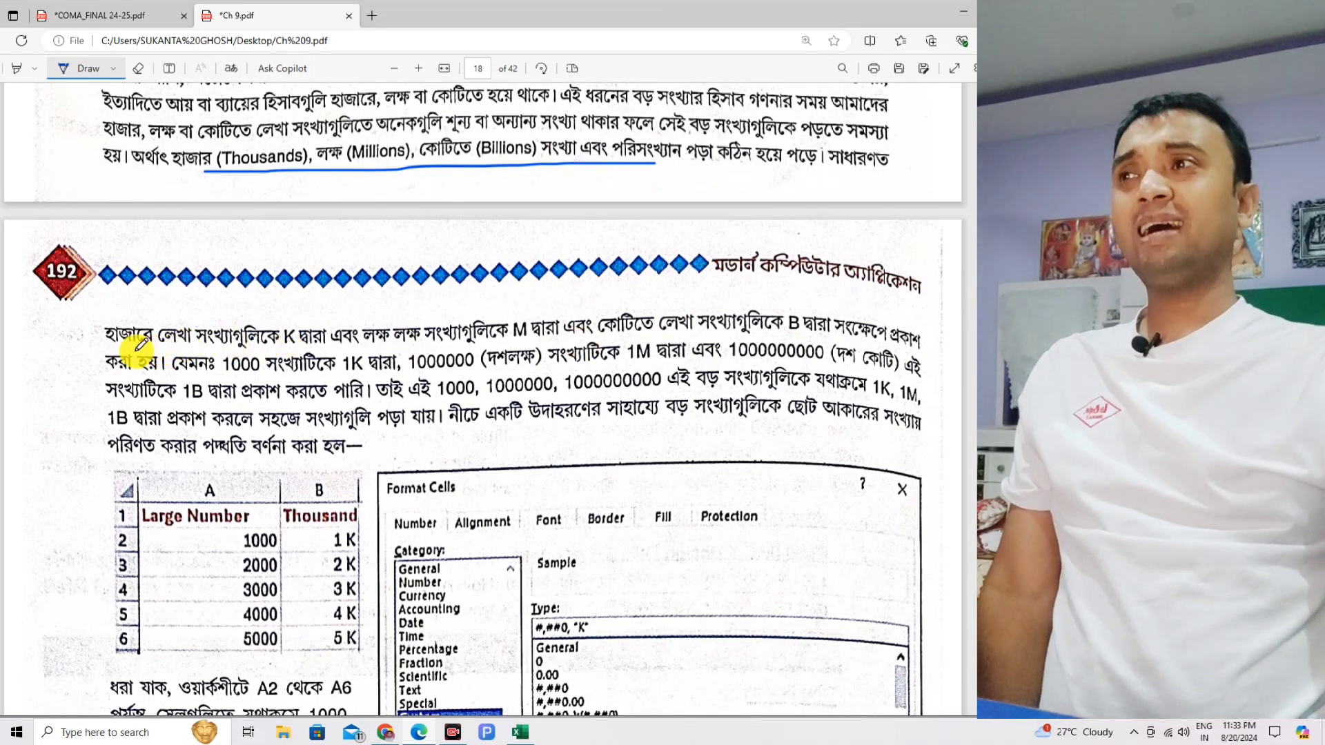
drag(126, 343, 545, 350)
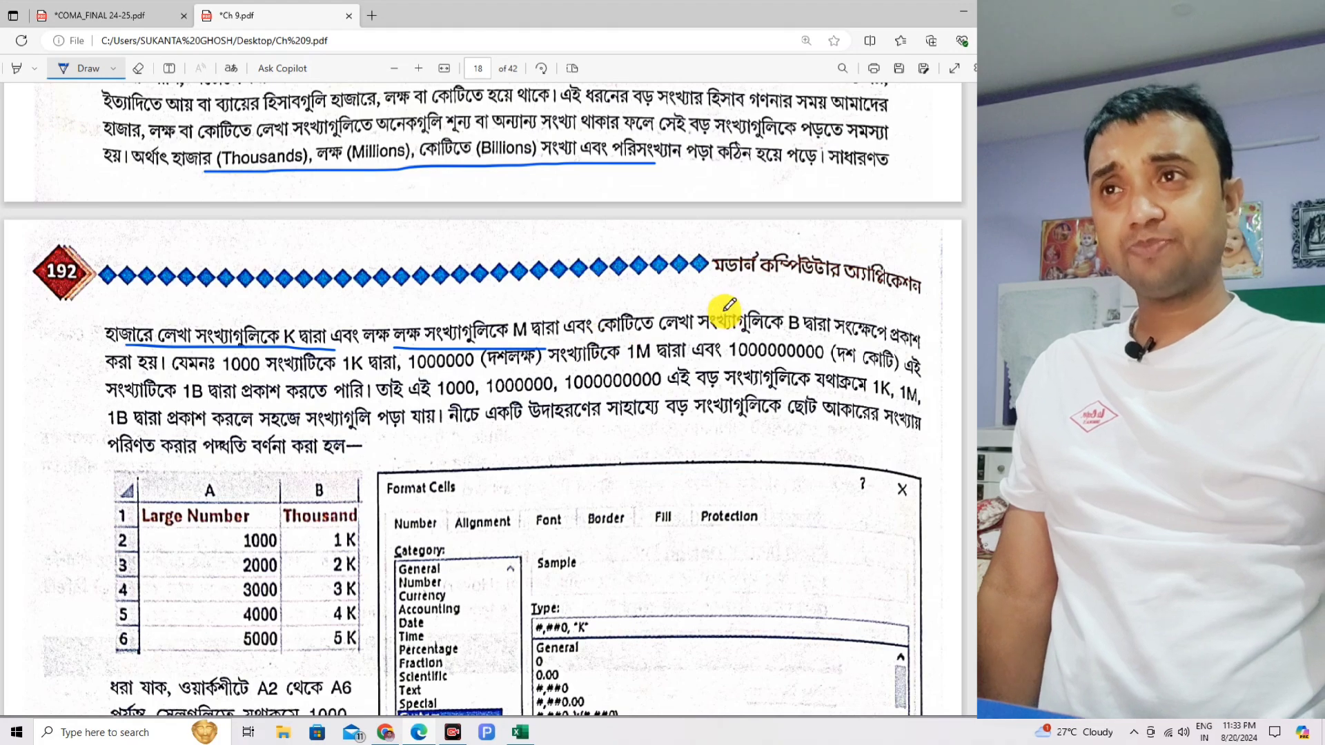
drag(658, 336, 802, 332)
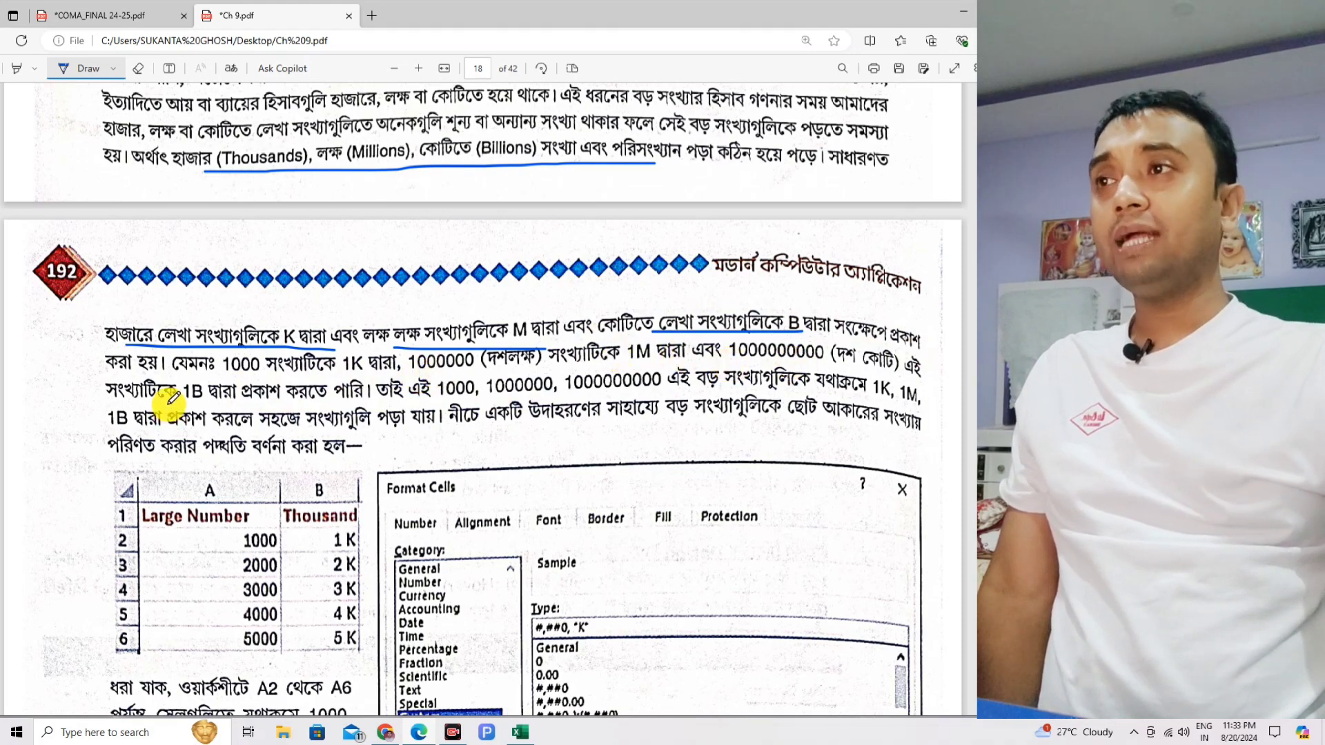
drag(169, 400, 299, 395)
Review the thousands and millions examples, then circle the format code #,##0.0,, "M" on page 193
scroll(290, 400, down, 1)
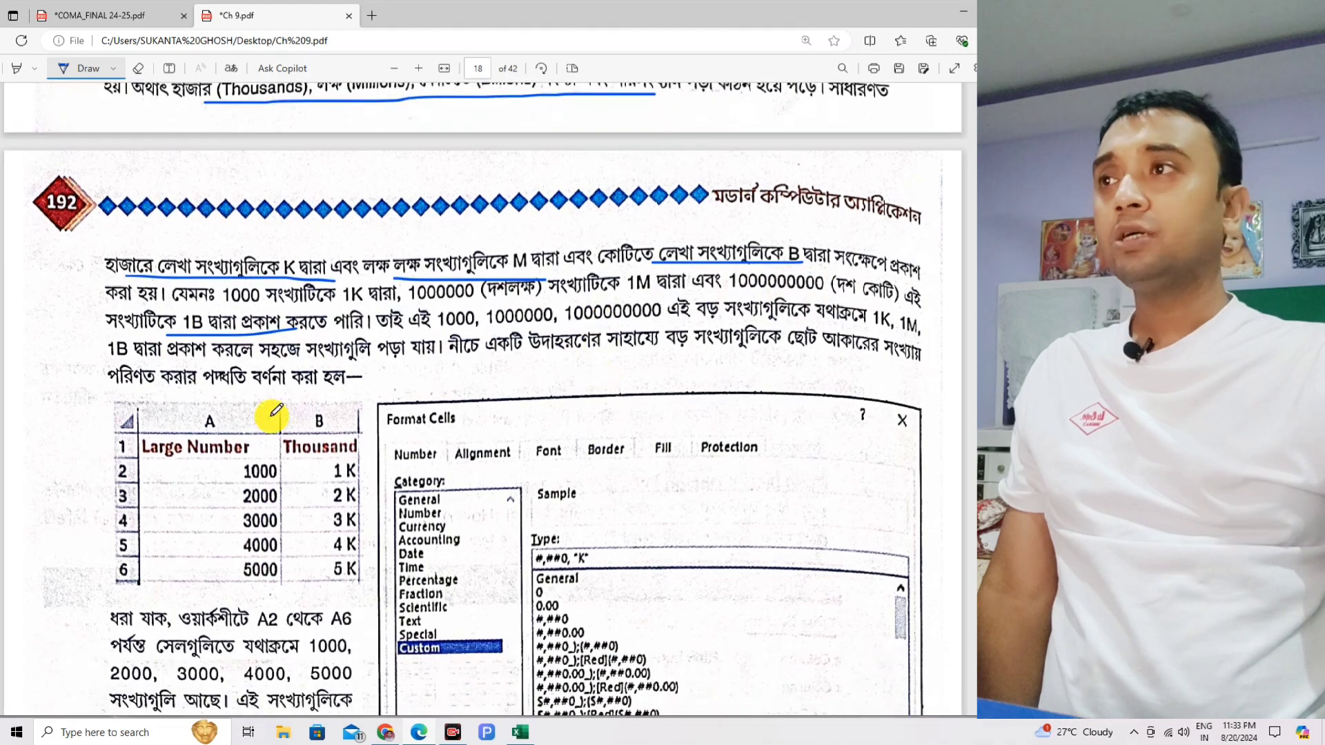
scroll(671, 394, down, 1)
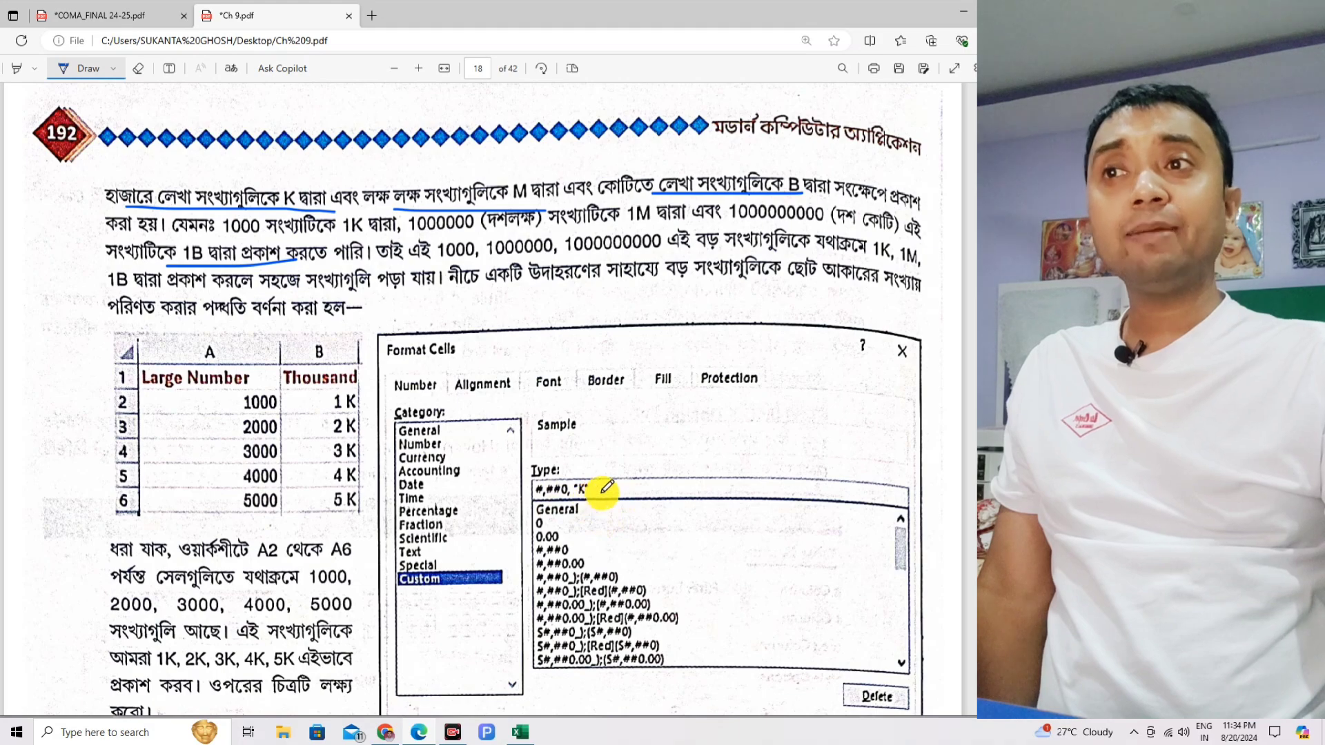
scroll(605, 488, down, 15)
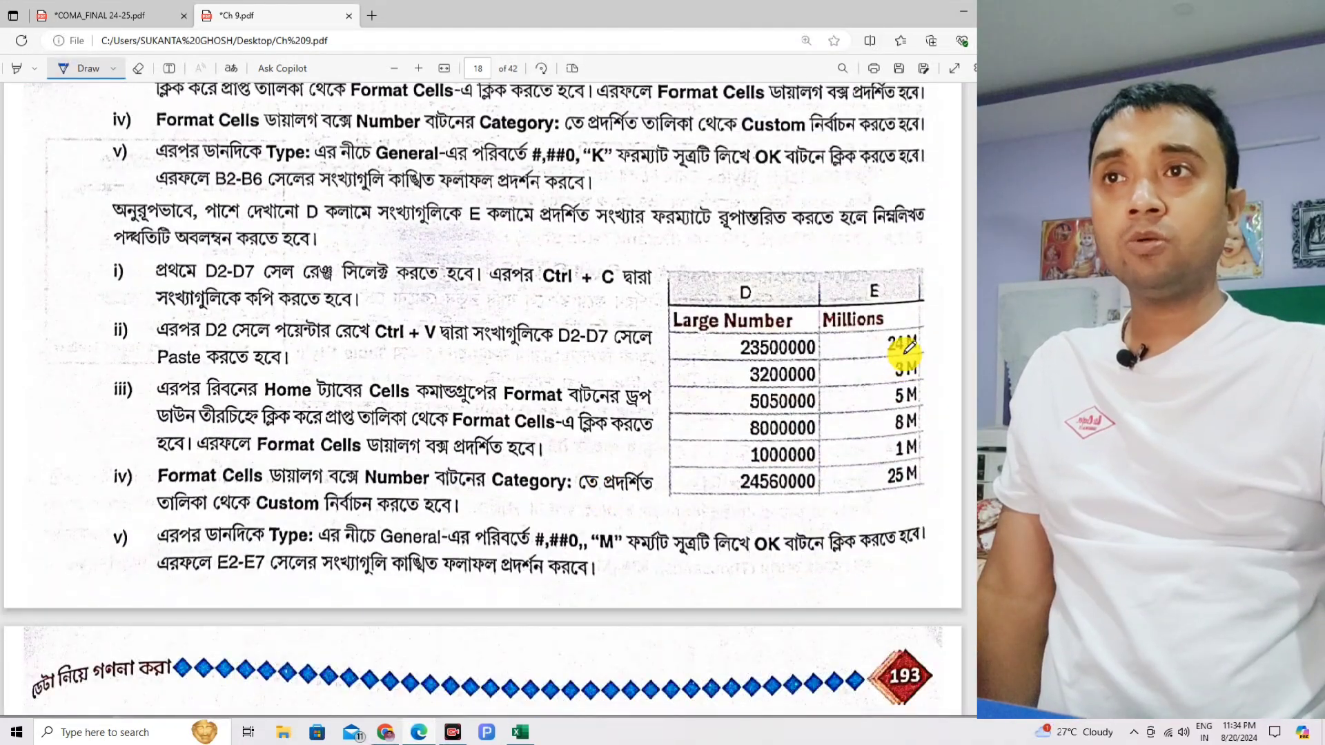
scroll(908, 349, down, 10)
scroll(908, 349, up, 7)
scroll(906, 347, down, 4)
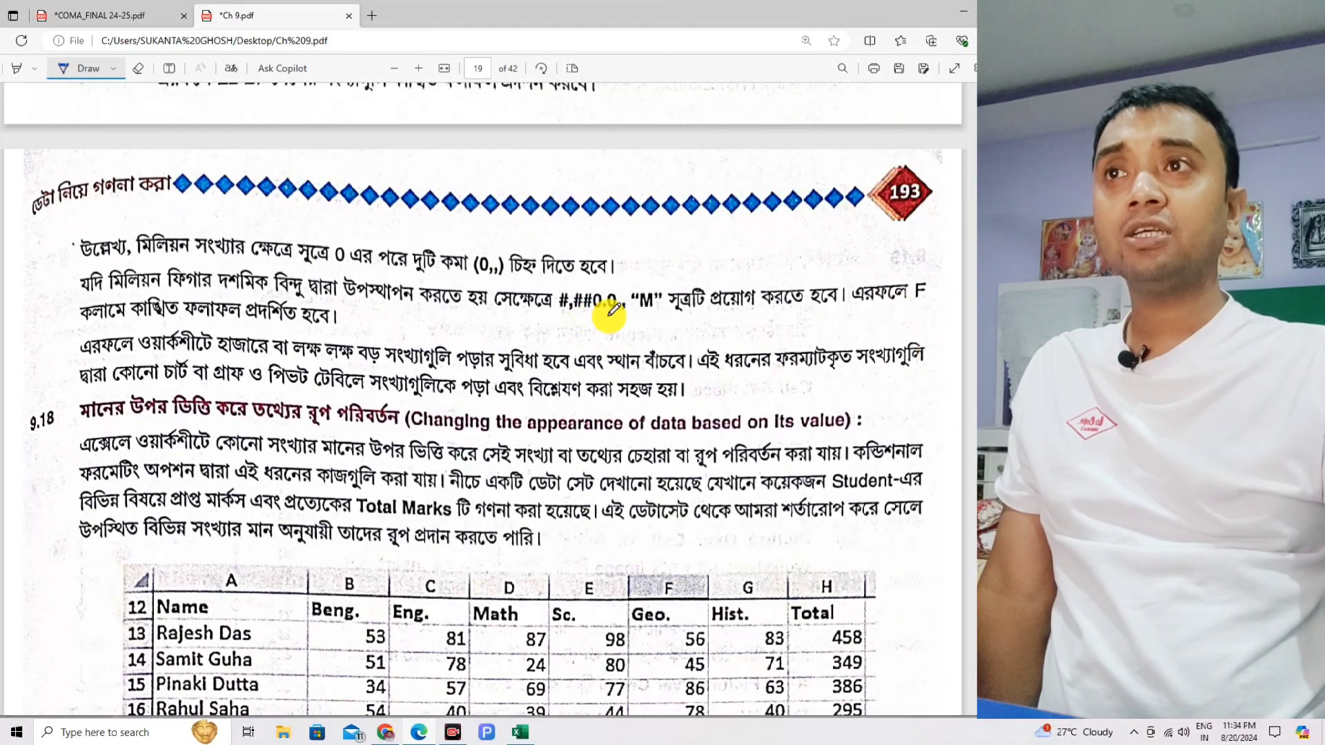
mouse_move(673, 328)
mouse_down()
mouse_move(542, 310)
mouse_move(666, 321)
mouse_up()
Circle the format code #,##0, "K" in the Format Cells figure and again in instruction v on page 192
scroll(645, 355, up, 5)
scroll(645, 355, up, 10)
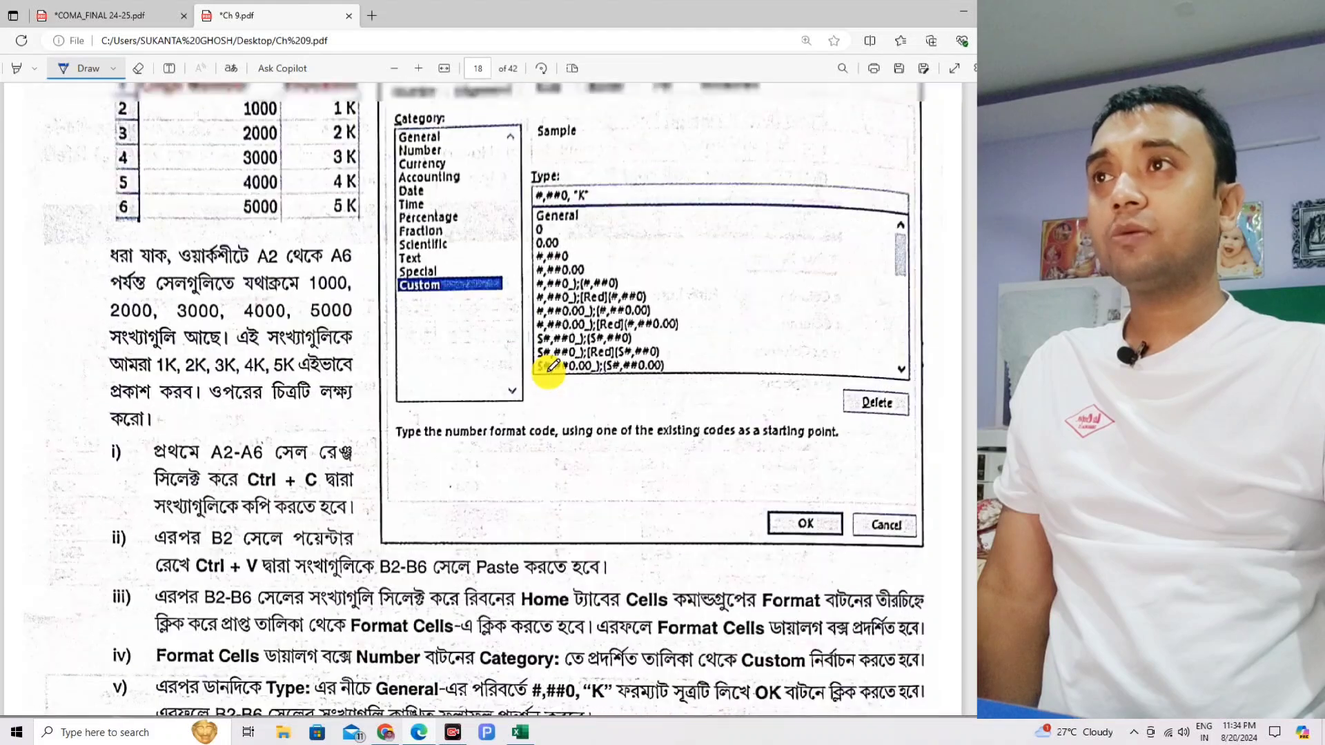
scroll(562, 328, up, 1)
mouse_move(603, 298)
mouse_down()
mouse_move(527, 280)
mouse_move(599, 276)
mouse_up()
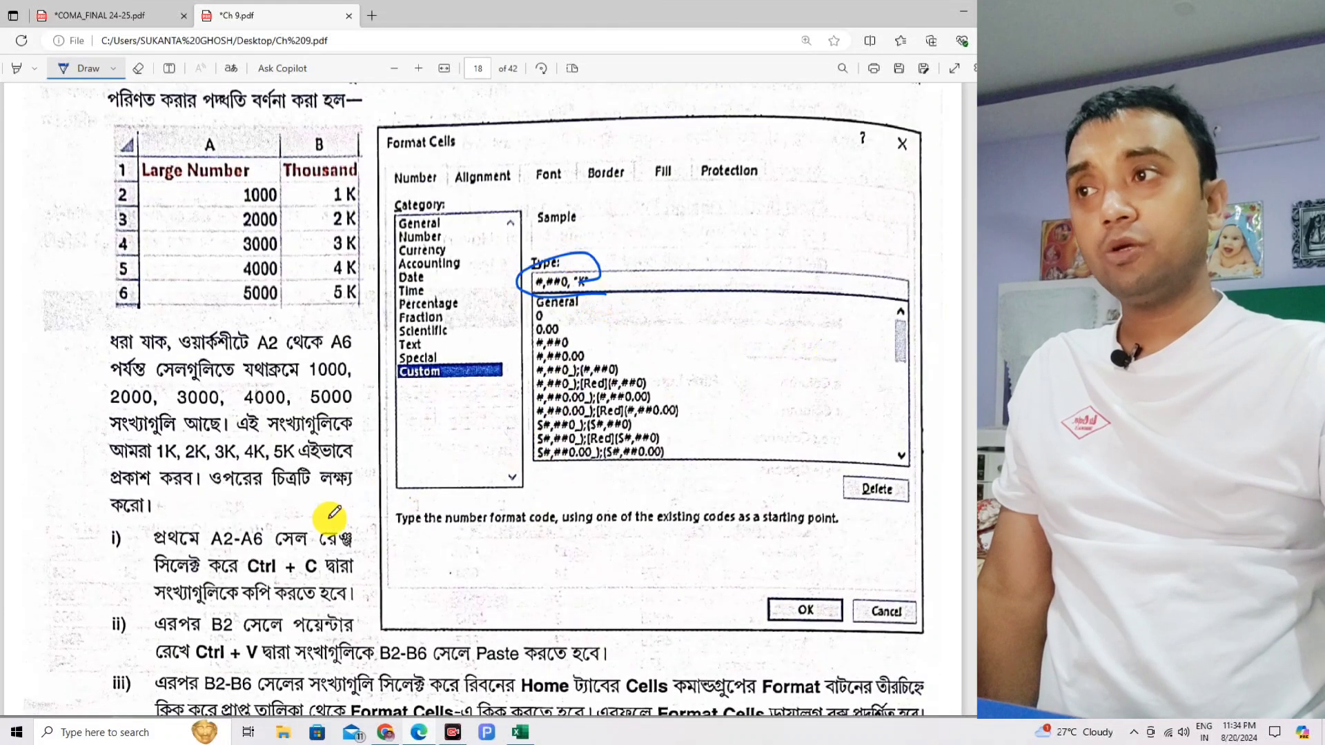
scroll(343, 502, down, 3)
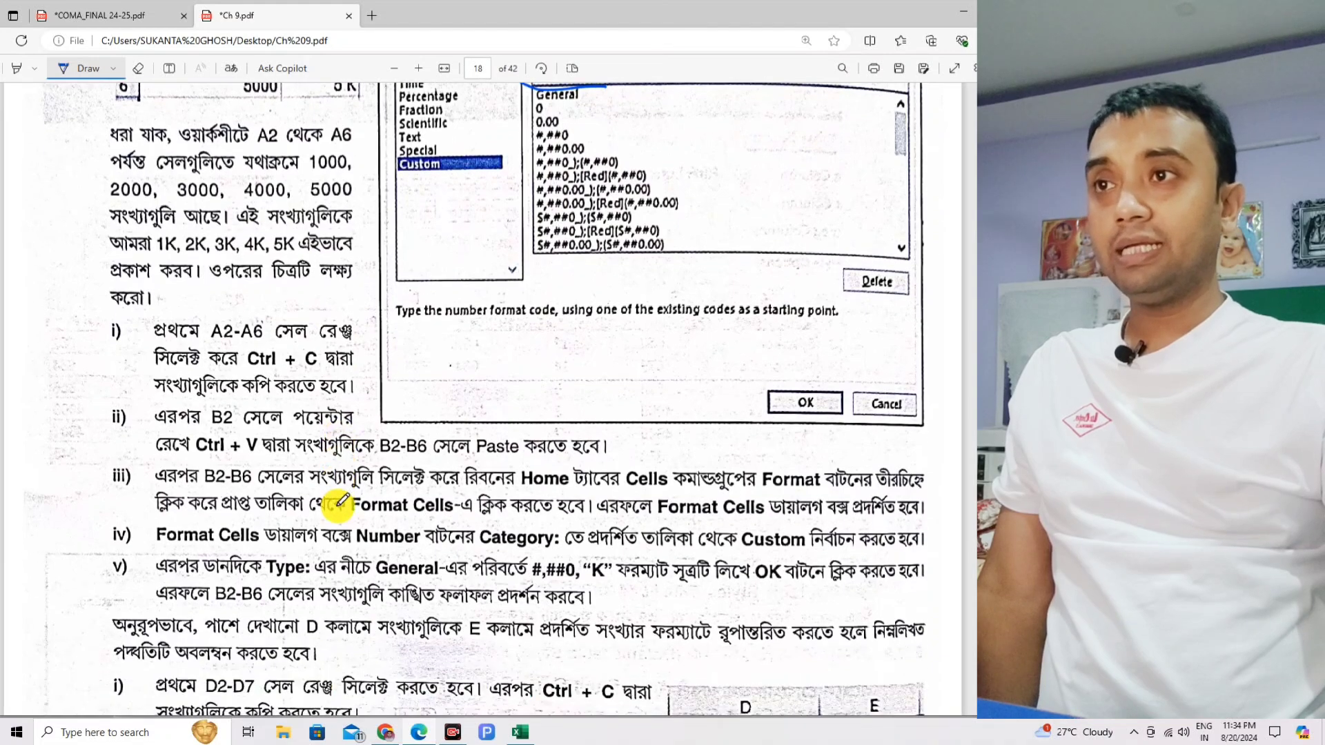
mouse_move(531, 550)
mouse_down()
mouse_move(610, 593)
mouse_move(526, 542)
mouse_move(543, 576)
mouse_up()
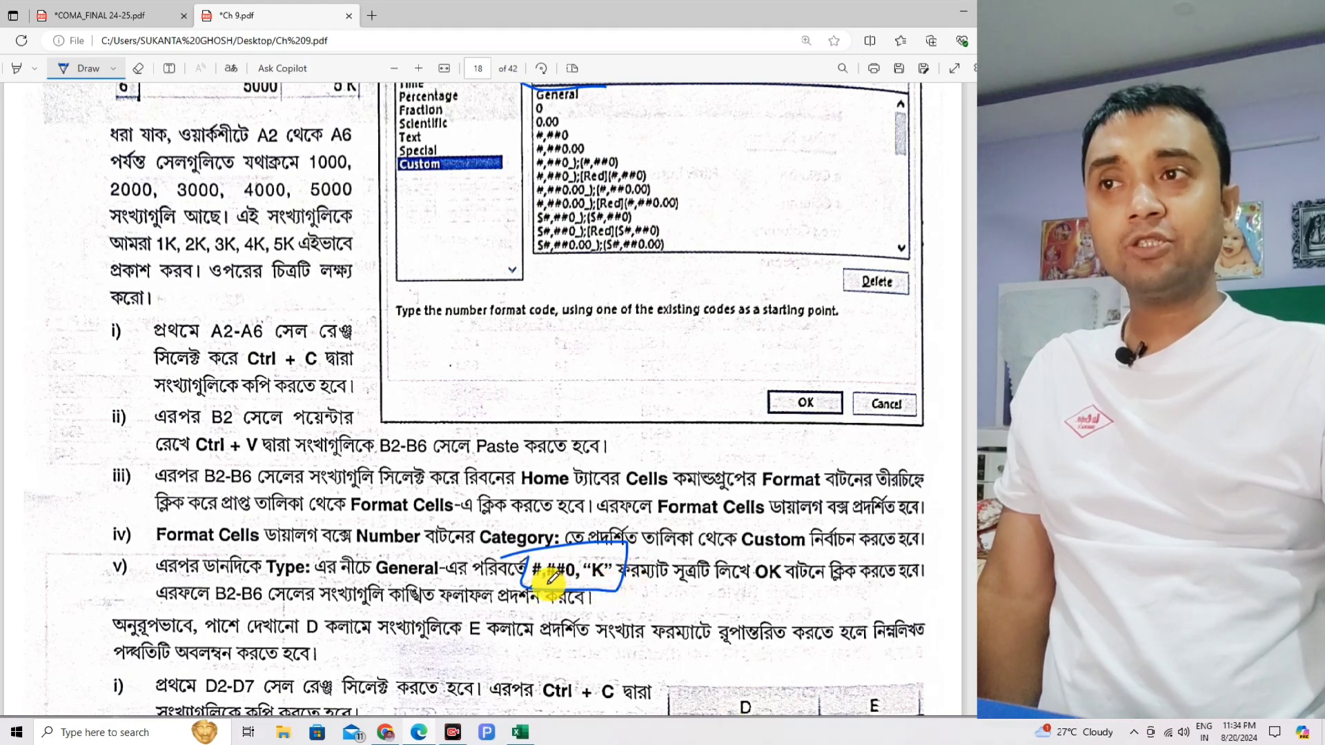
Review the "M" format instructions, then mark section 9.18 on changing data appearance by value with a tick
scroll(552, 578, down, 8)
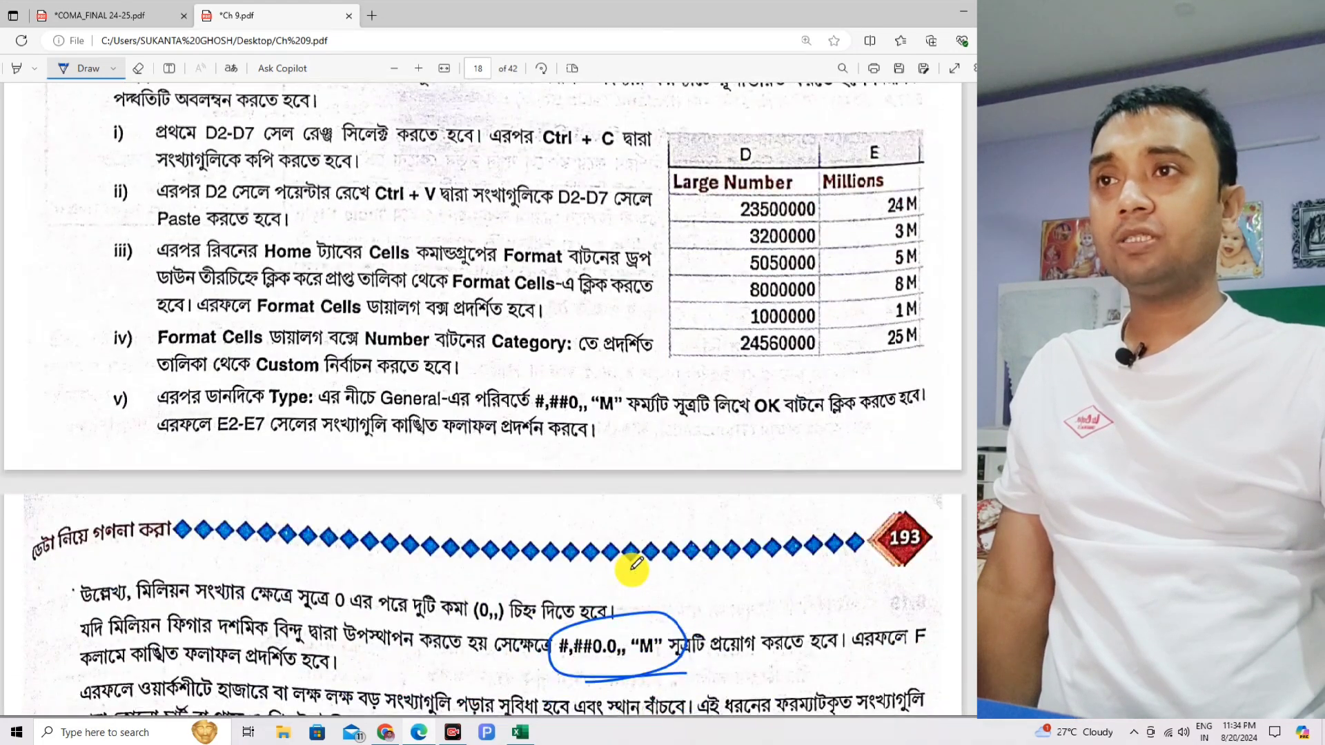
scroll(635, 564, down, 2)
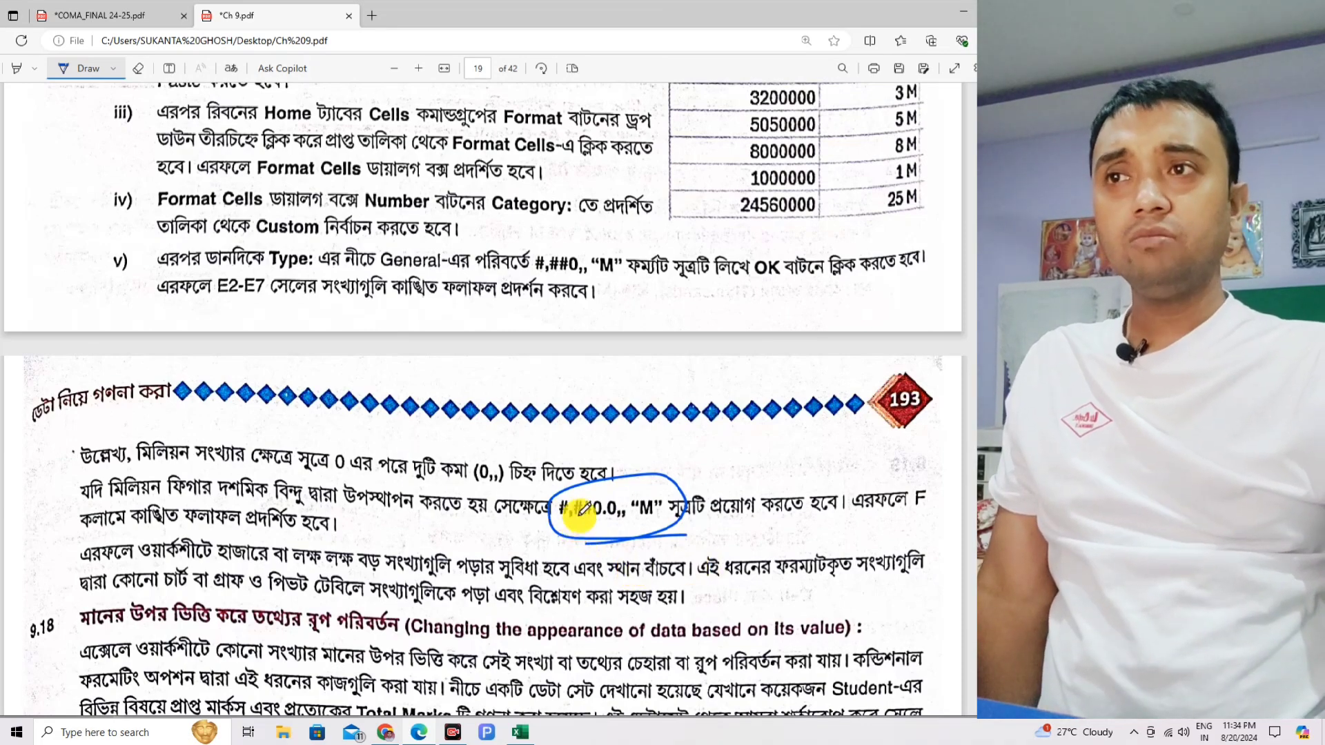
scroll(656, 512, down, 3)
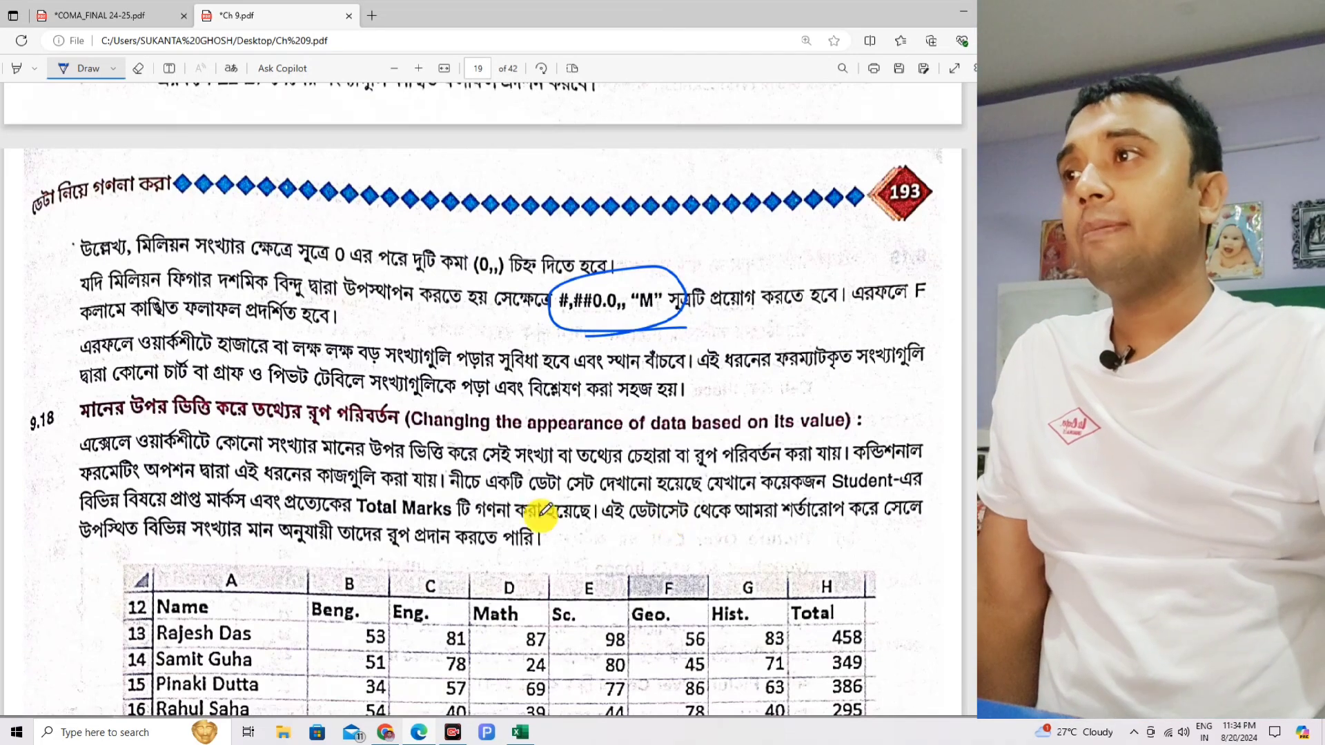
scroll(670, 517, down, 4)
drag(31, 141, 107, 124)
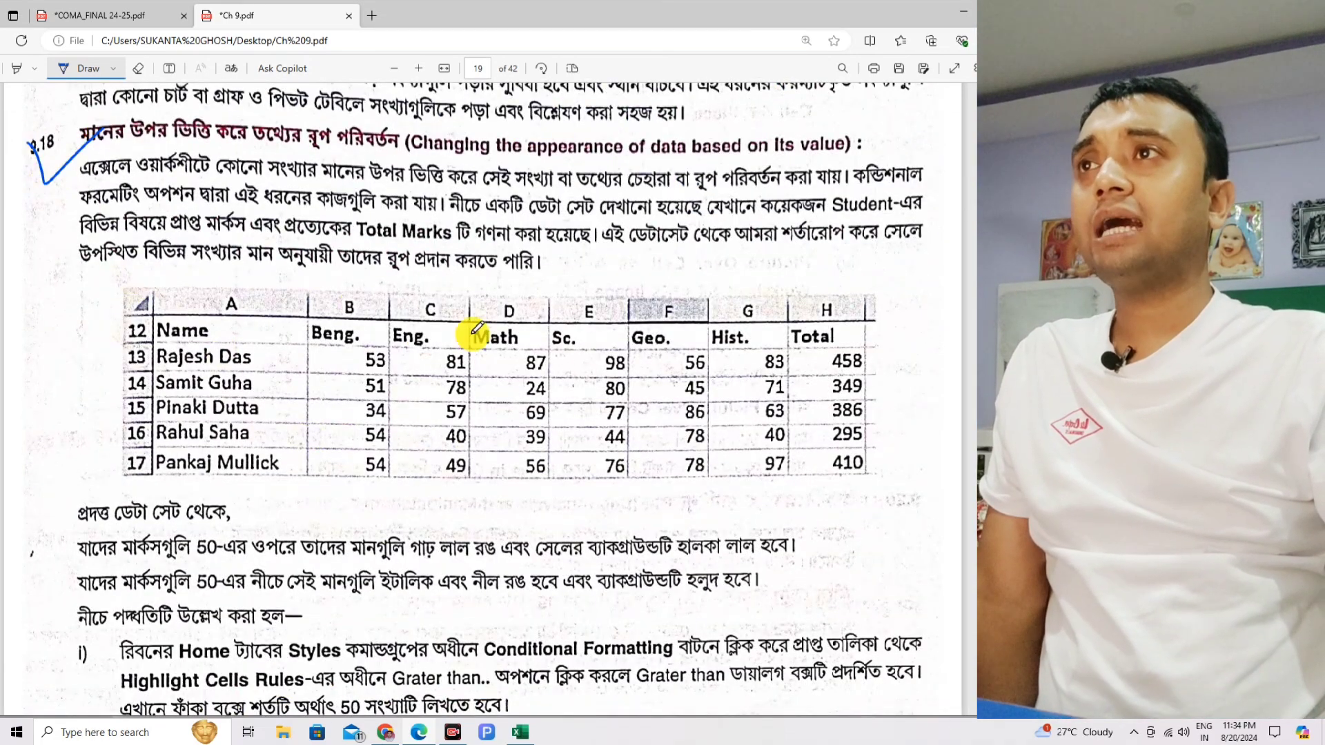
Underline the Styles and Conditional Formatting line and "Highlight Cells Rules" in instruction i below the marks table
scroll(659, 378, up, 1)
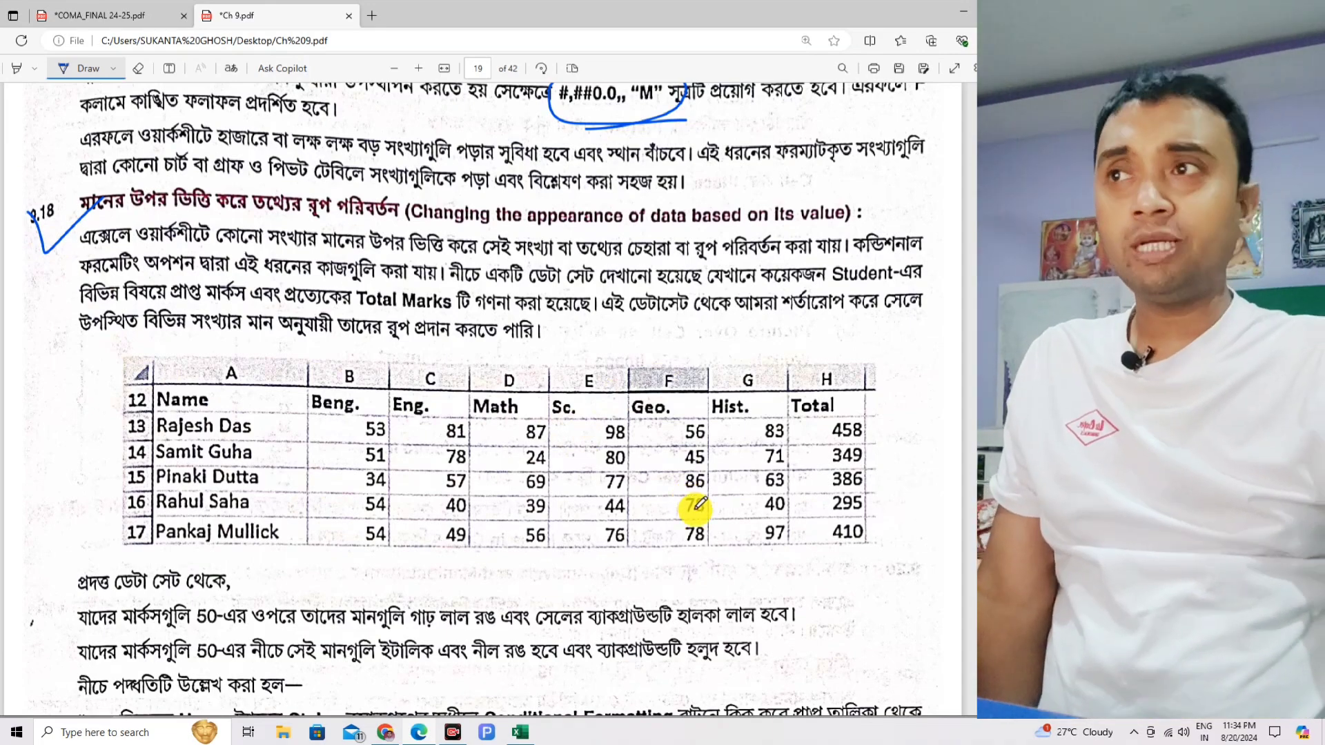
scroll(673, 357, down, 2)
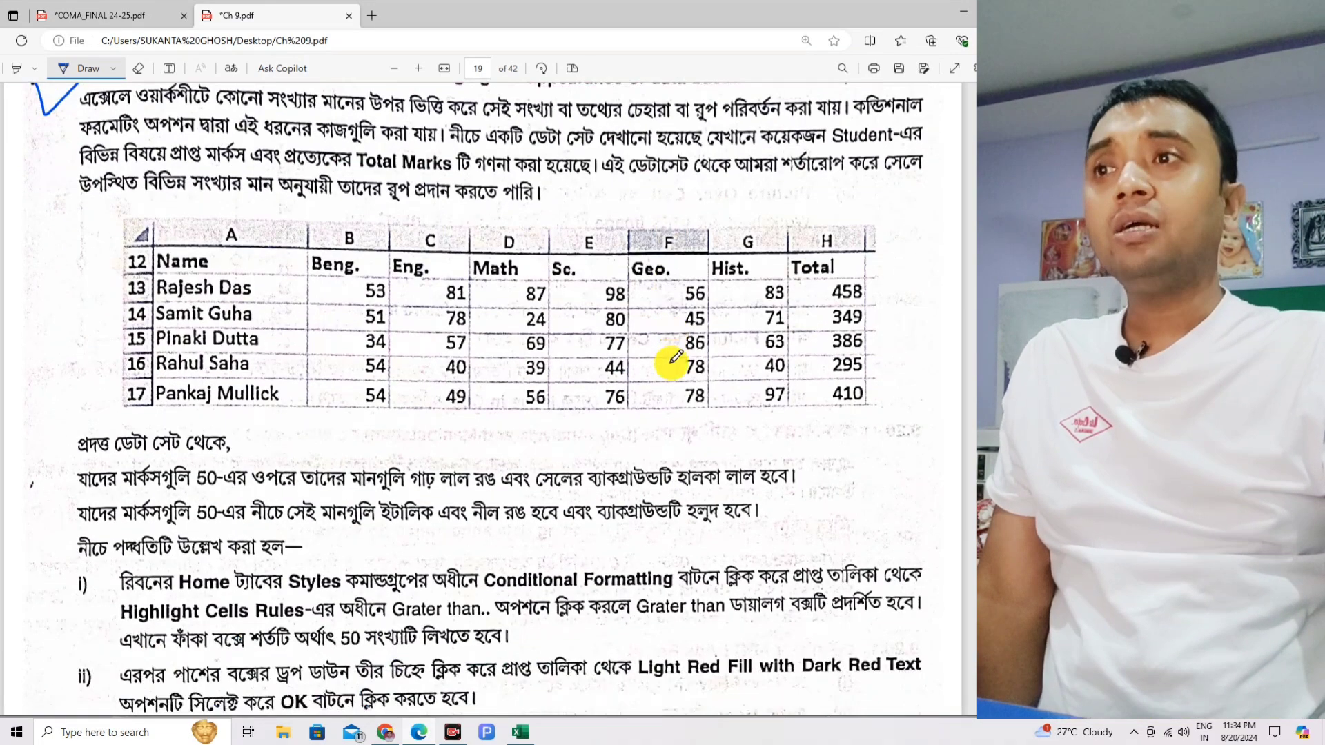
scroll(676, 355, down, 2)
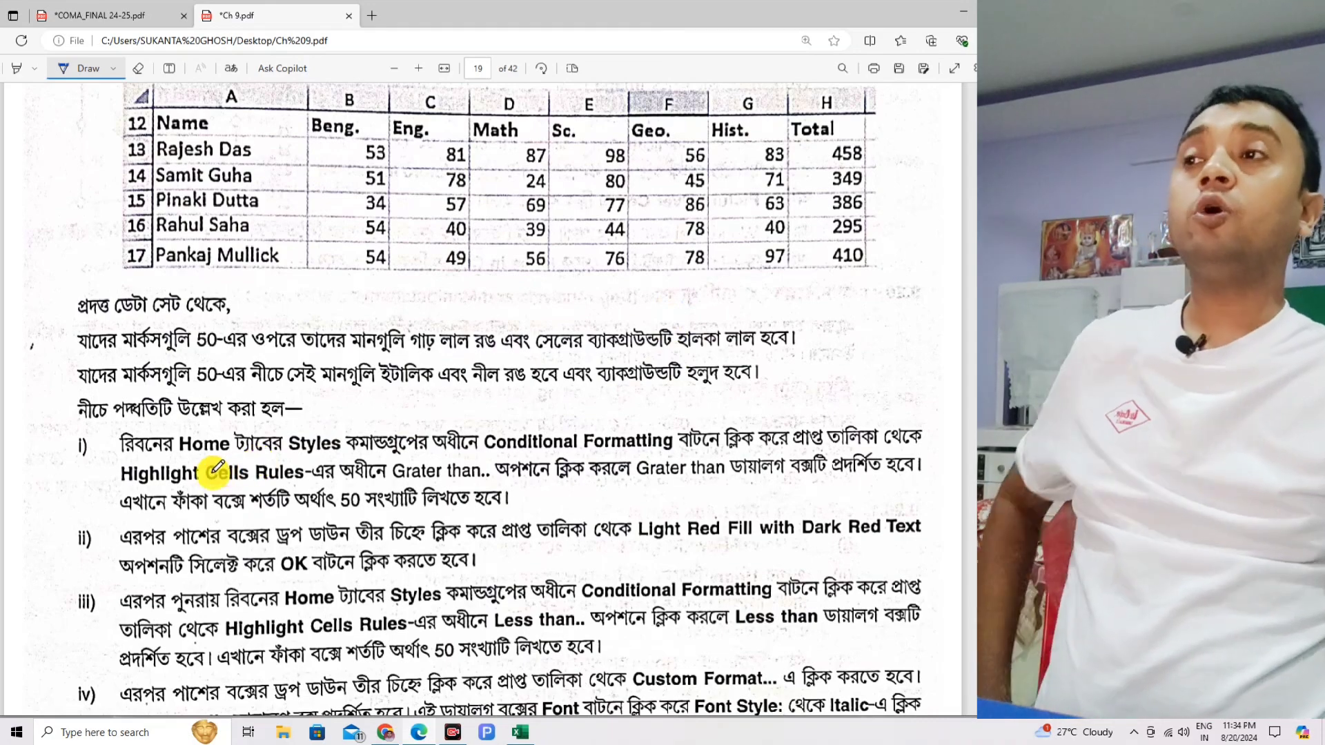
drag(324, 455, 899, 454)
drag(120, 488, 262, 488)
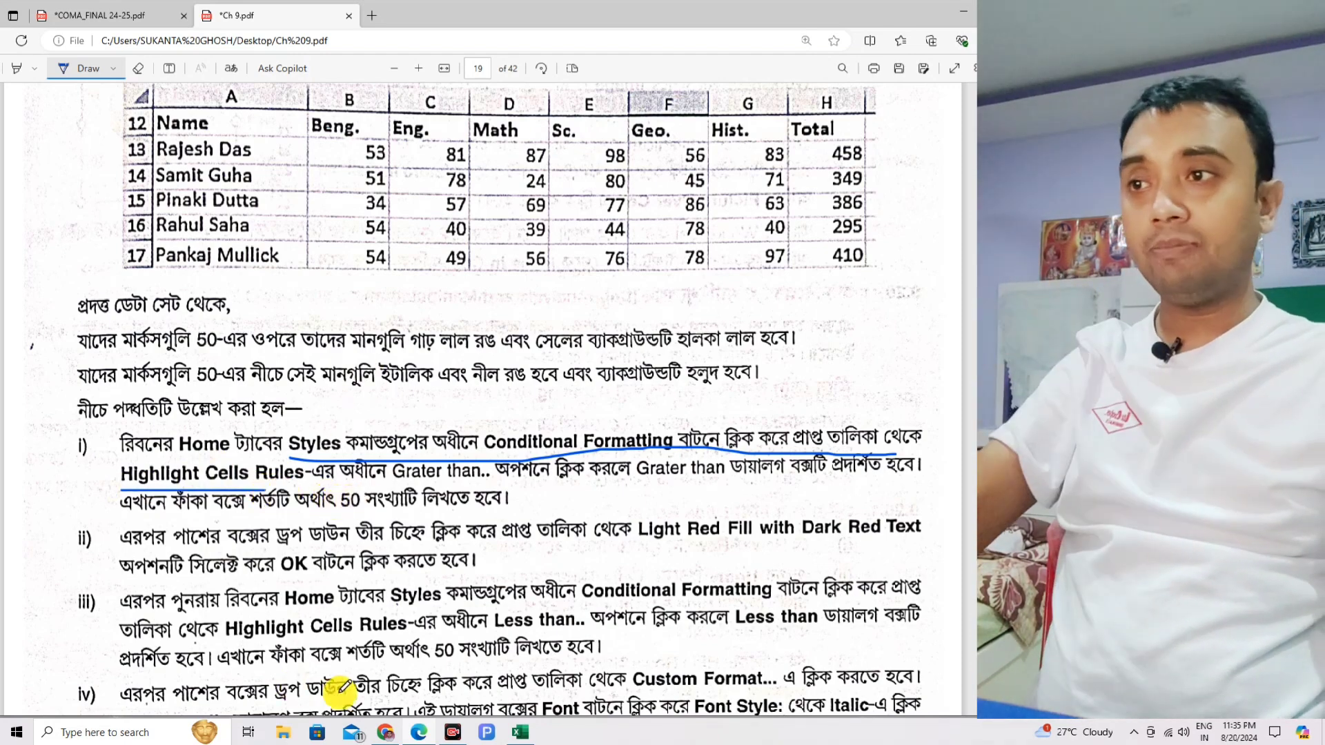
Switch to Excel and highlight values greater than 50 in A2:H6 using Yellow Fill with Dark Yellow Text
click(519, 732)
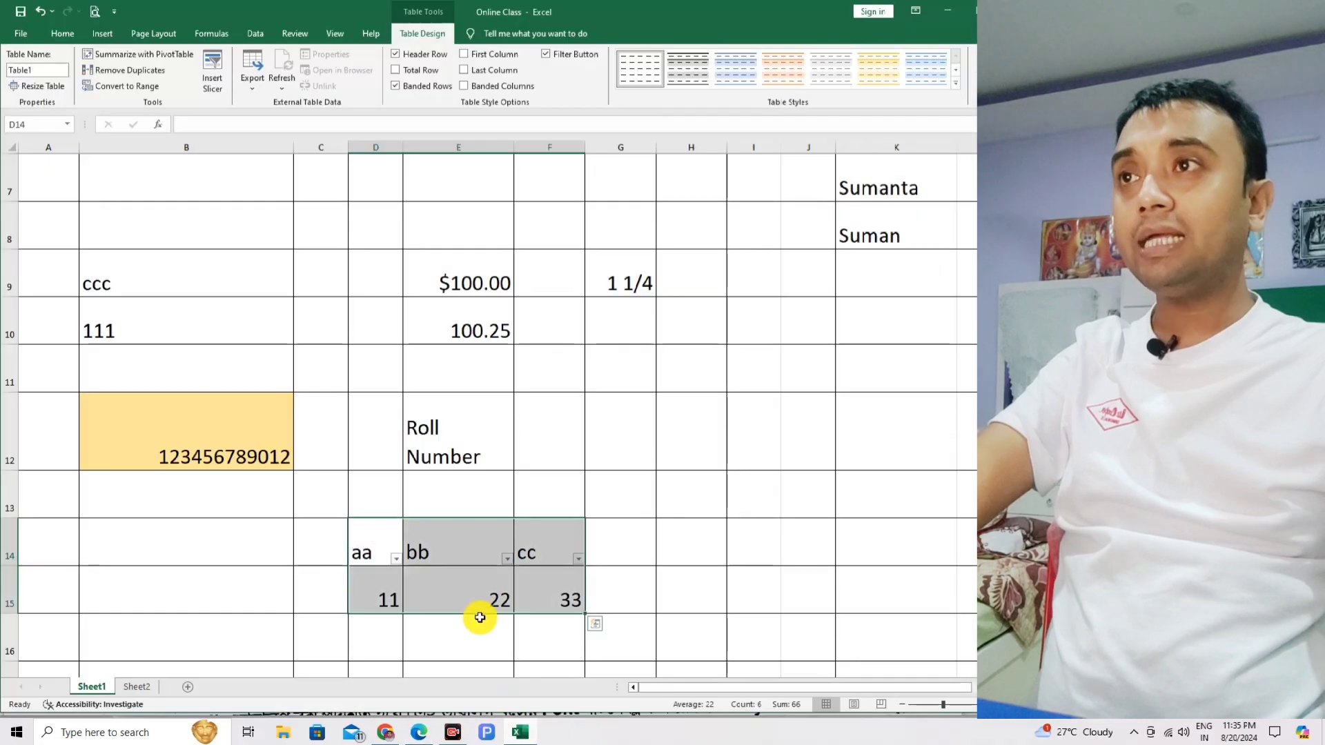
scroll(473, 589, up, 2)
click(370, 325)
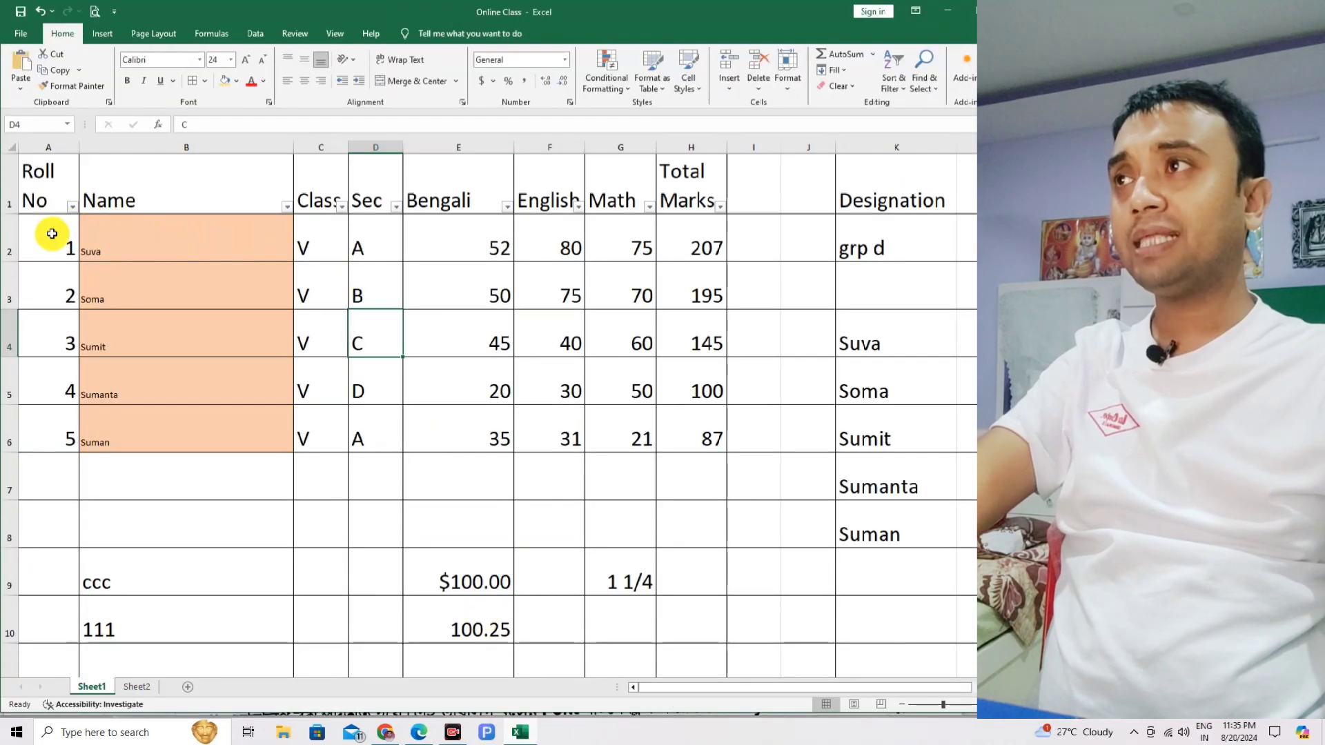
drag(52, 234, 697, 429)
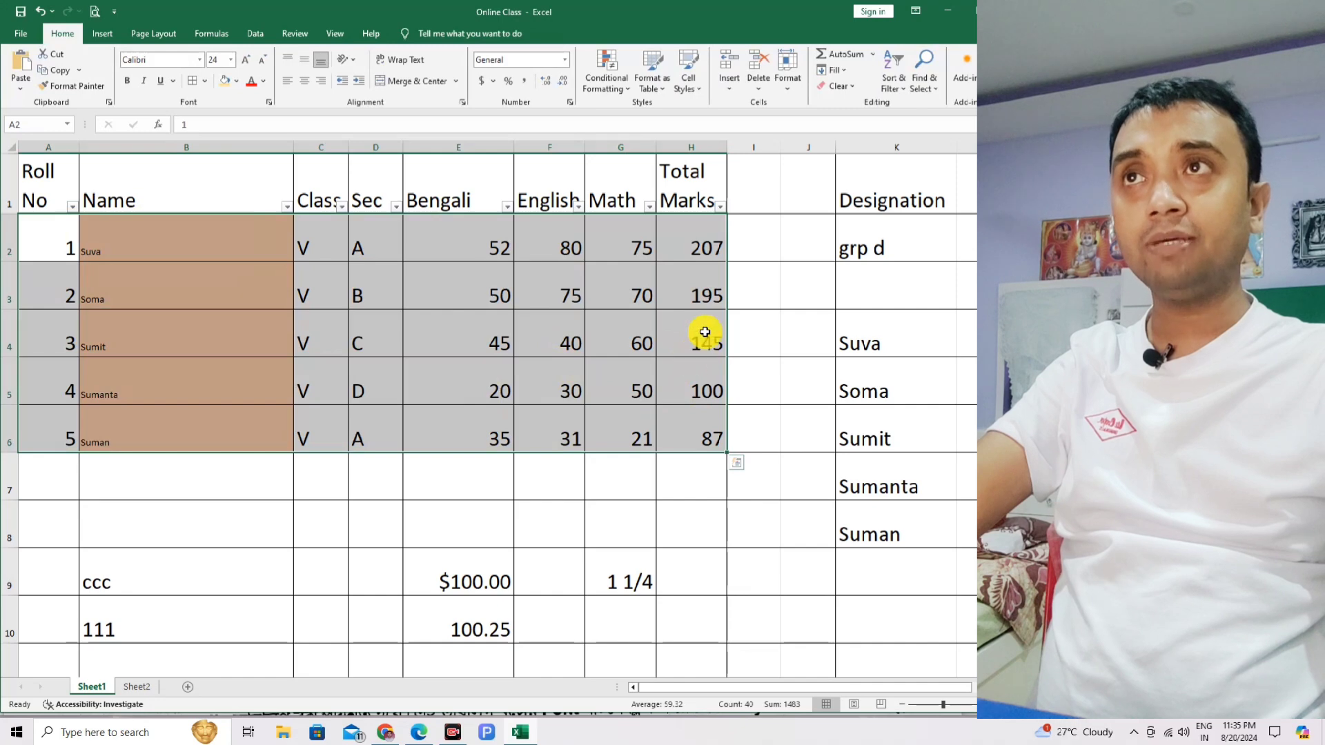
click(626, 91)
mouse_move(641, 113)
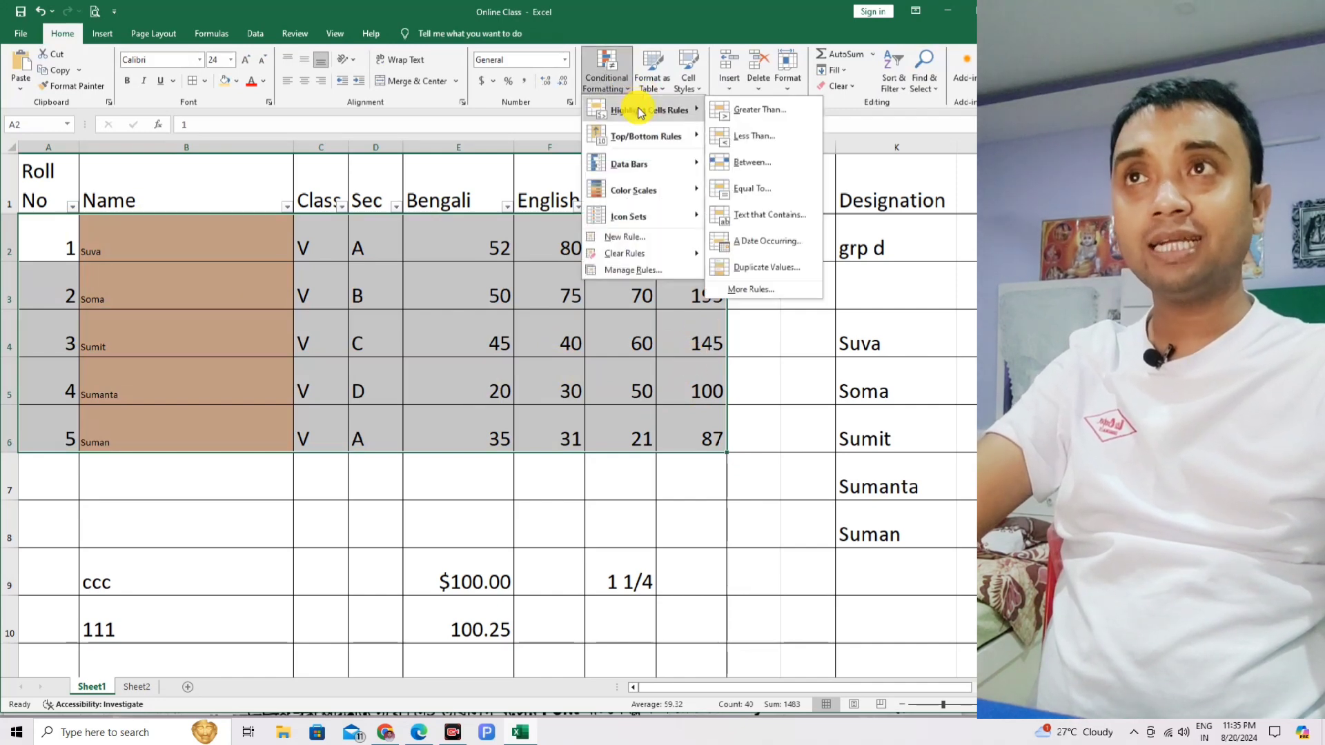
click(773, 110)
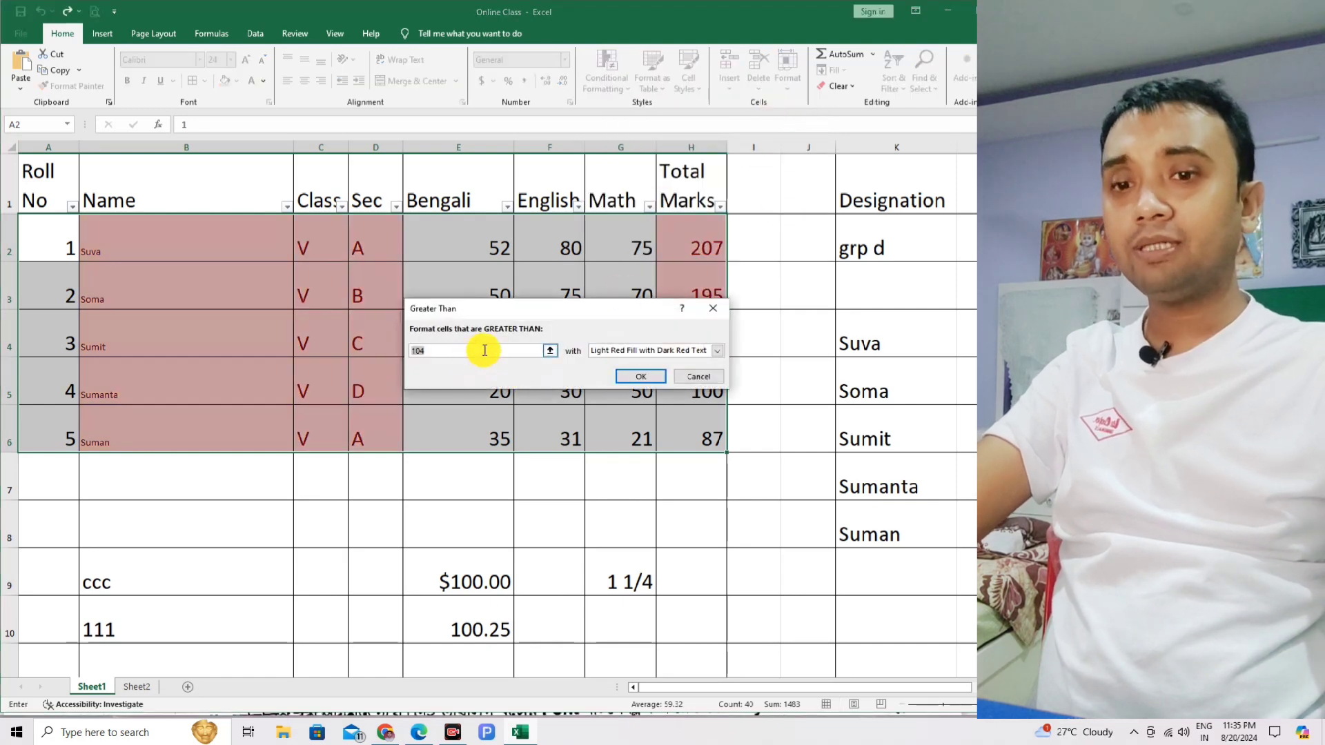
text(50)
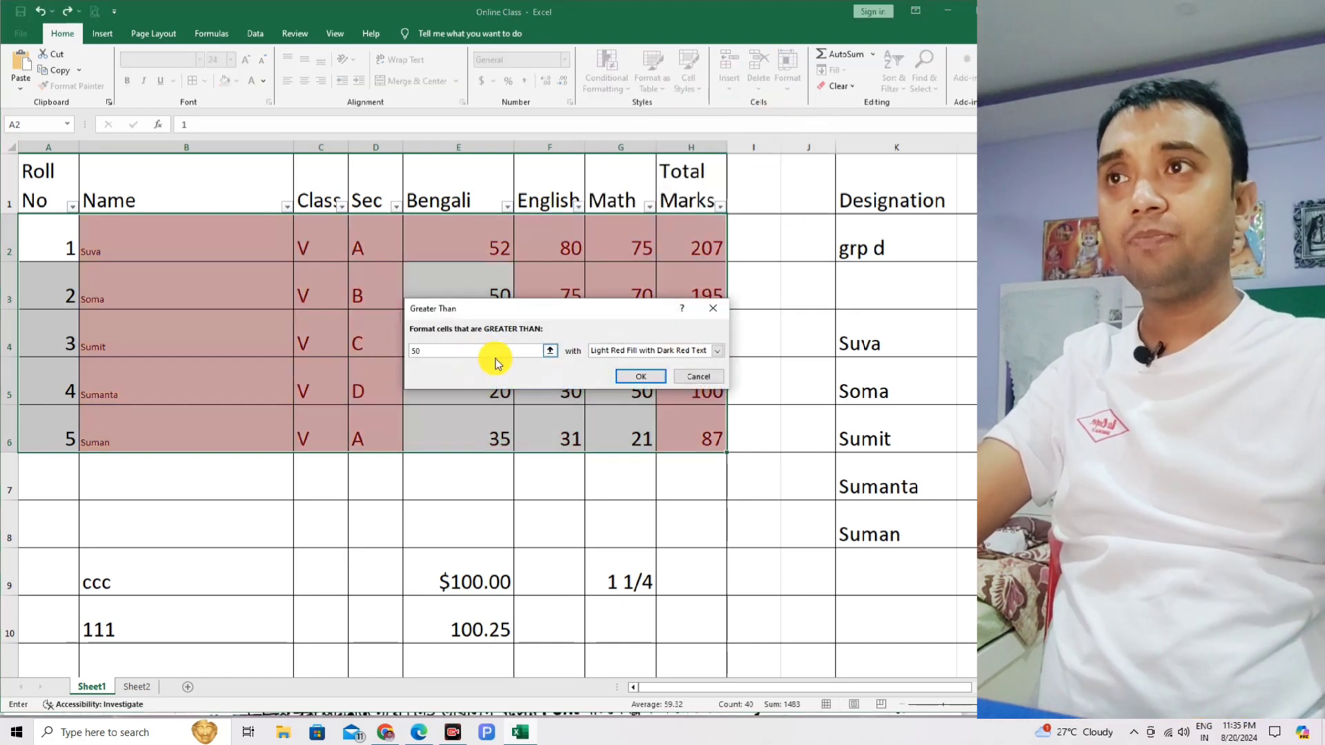
click(718, 351)
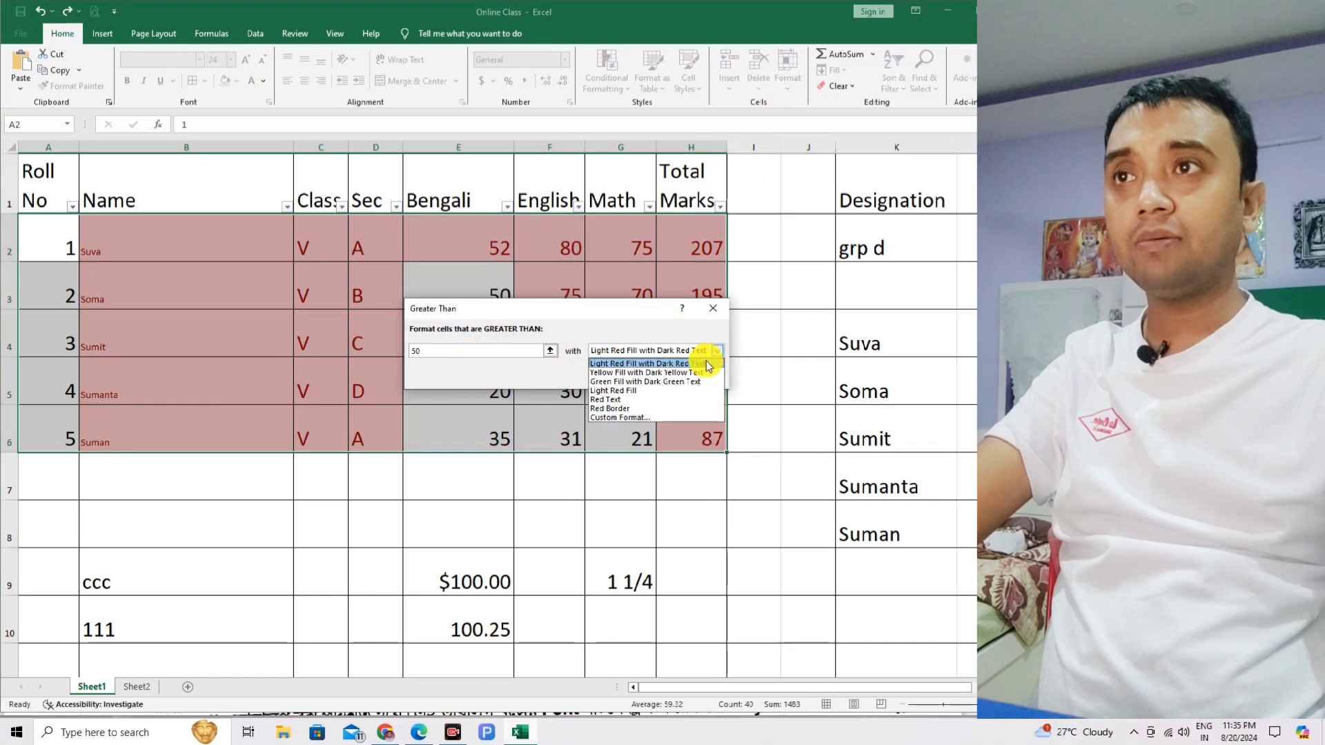
click(681, 373)
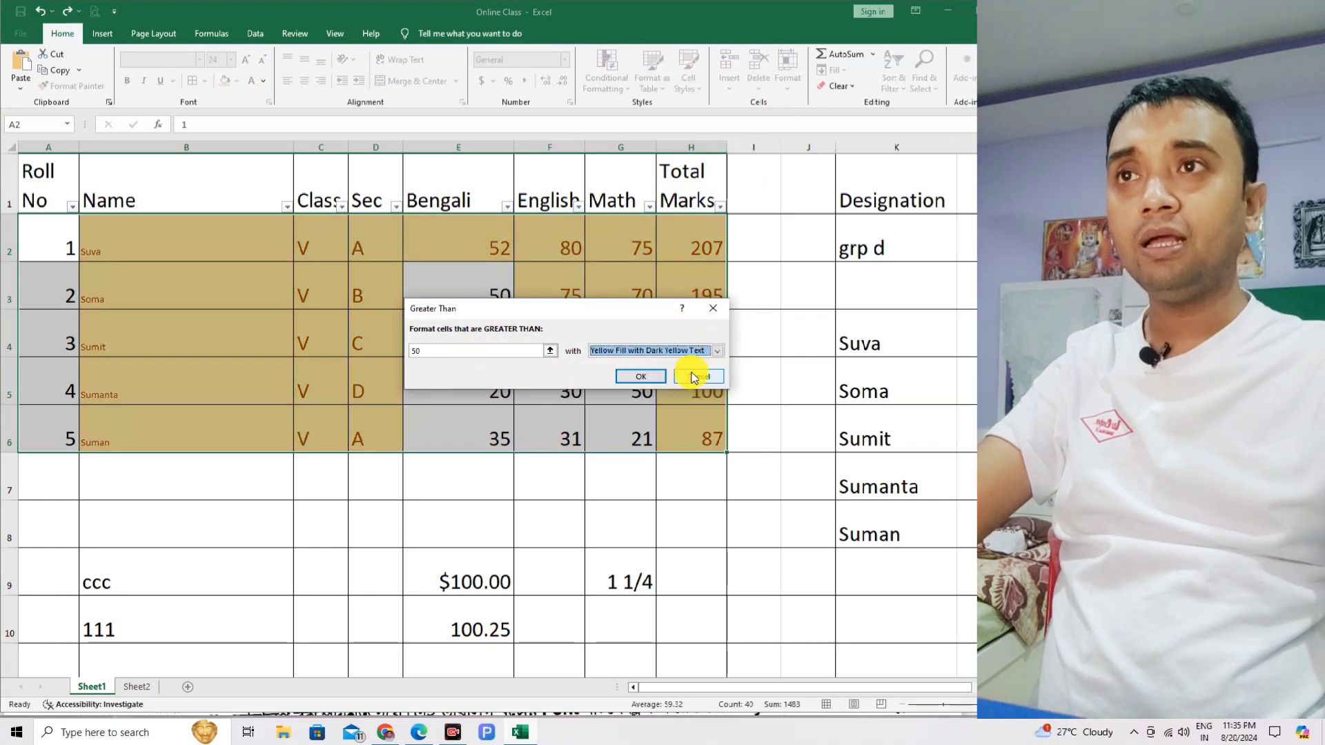
click(640, 376)
click(607, 435)
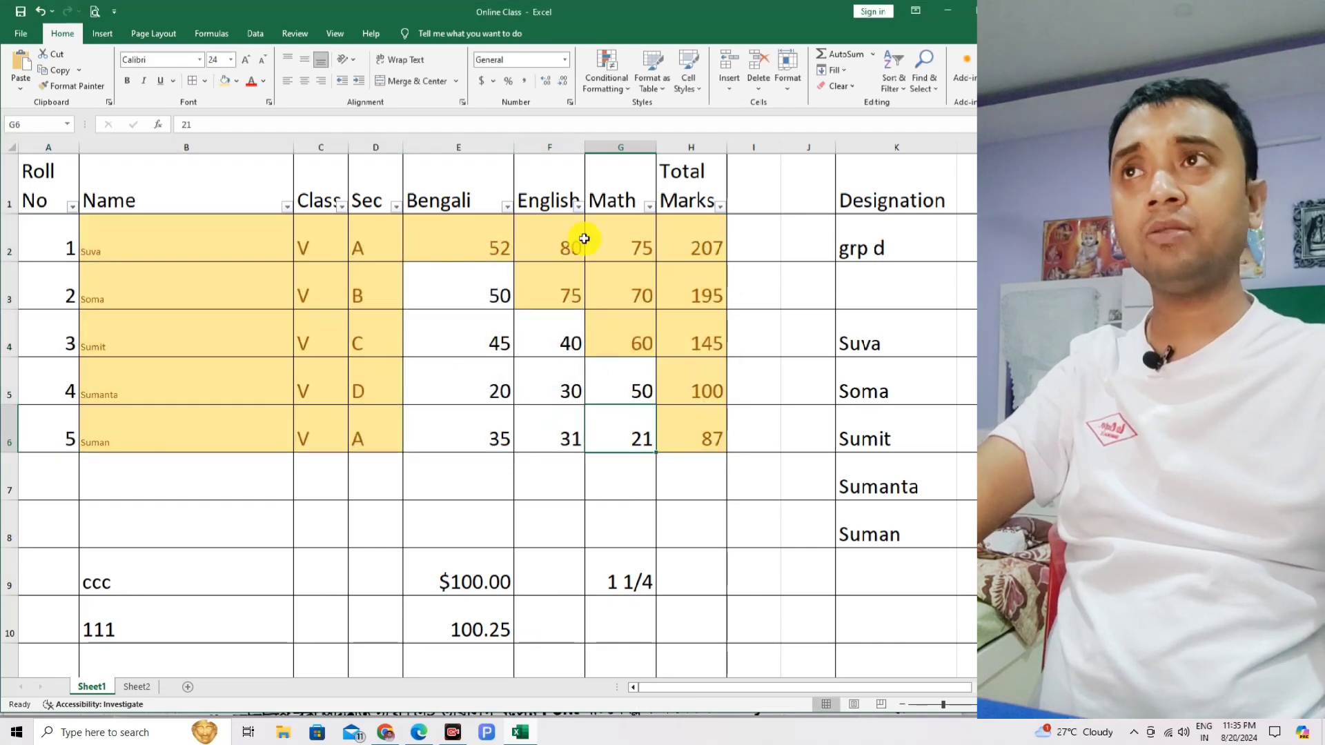
Return to the Ch 9 PDF in Edge and circle "Light Red Fill with Dark Red Text" in instruction ii
click(427, 735)
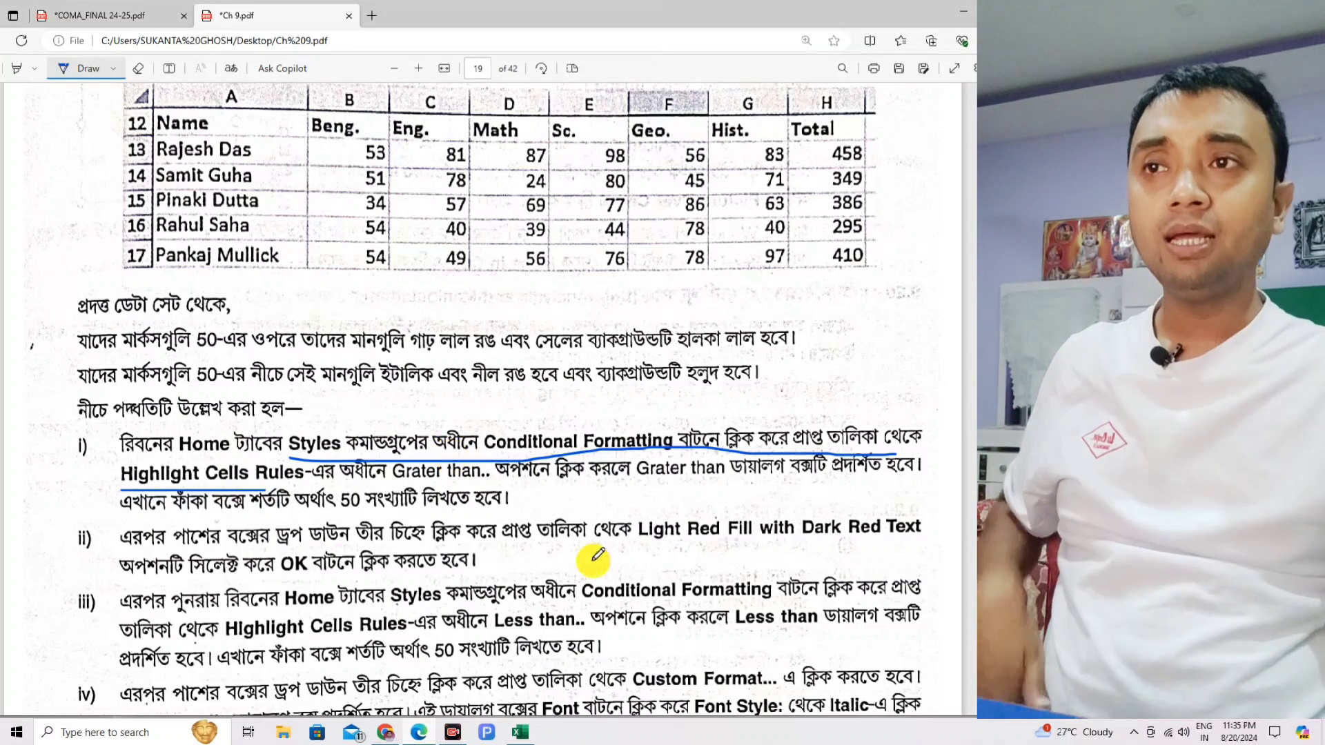
mouse_move(614, 545)
mouse_down()
mouse_move(905, 548)
mouse_move(738, 508)
mouse_move(607, 526)
mouse_move(614, 544)
mouse_up()
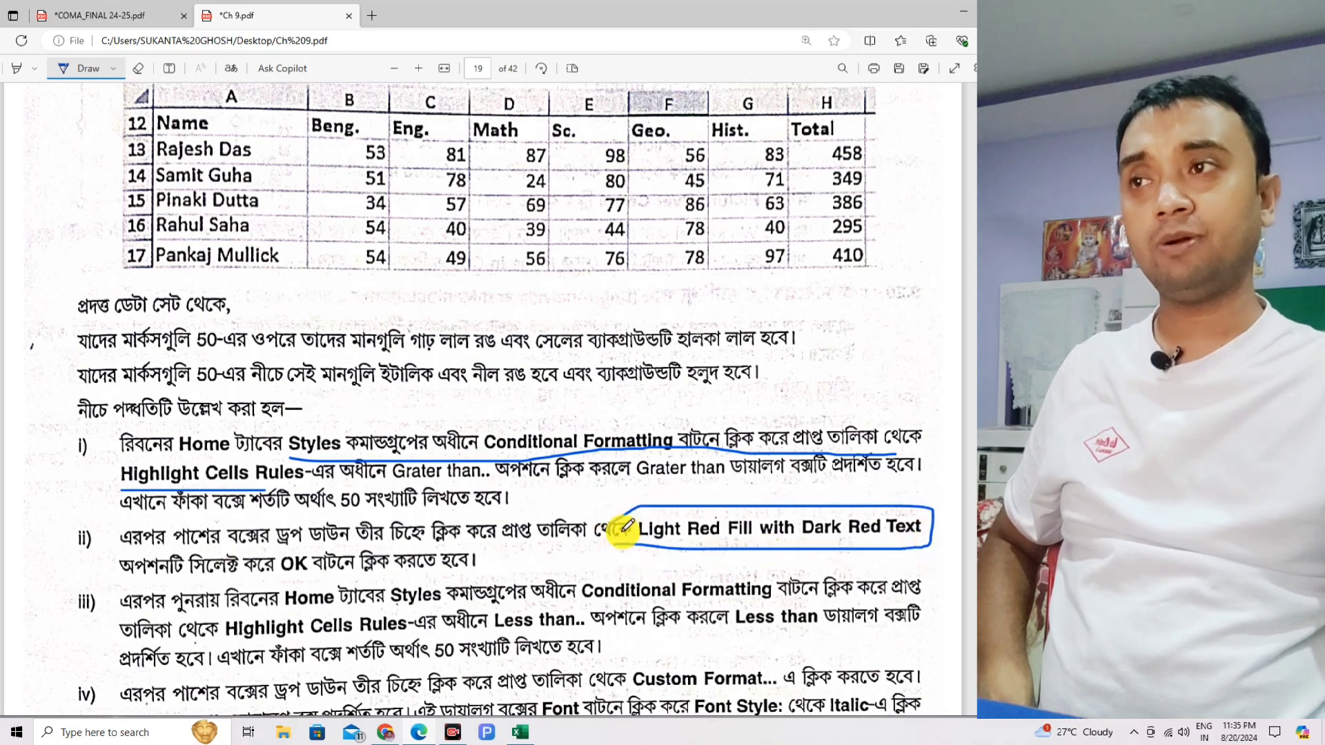
Review the formatted marks table, then circle the phrase about entering the number 50 in instruction iii for the Less than rule
scroll(630, 521, down, 2)
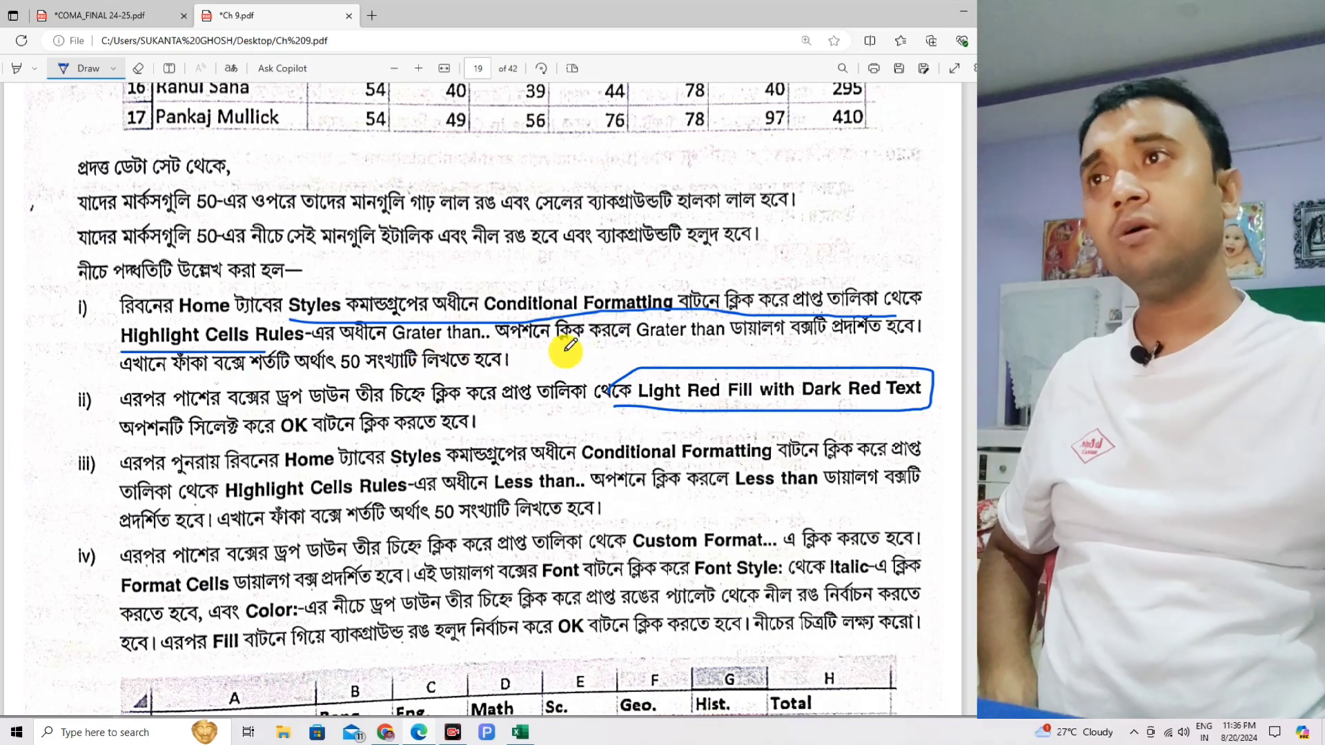
scroll(515, 384, down, 5)
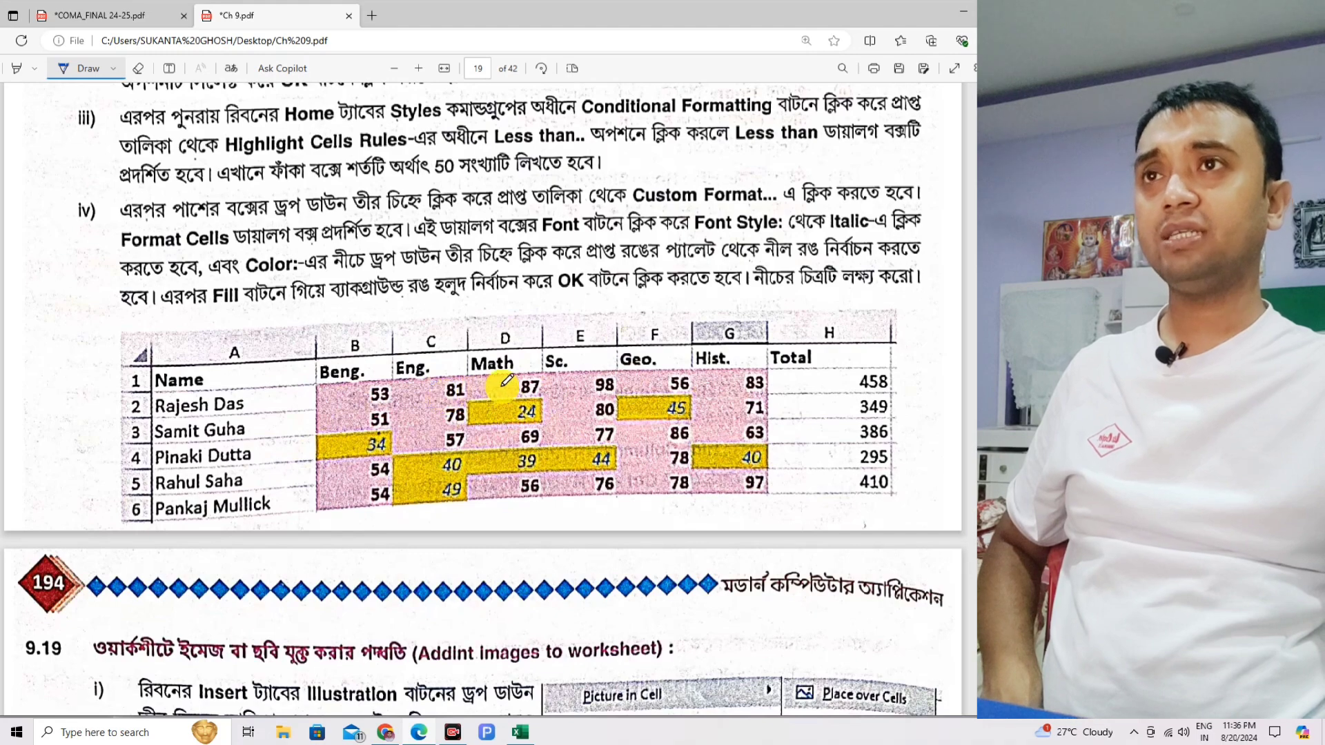
scroll(452, 423, up, 2)
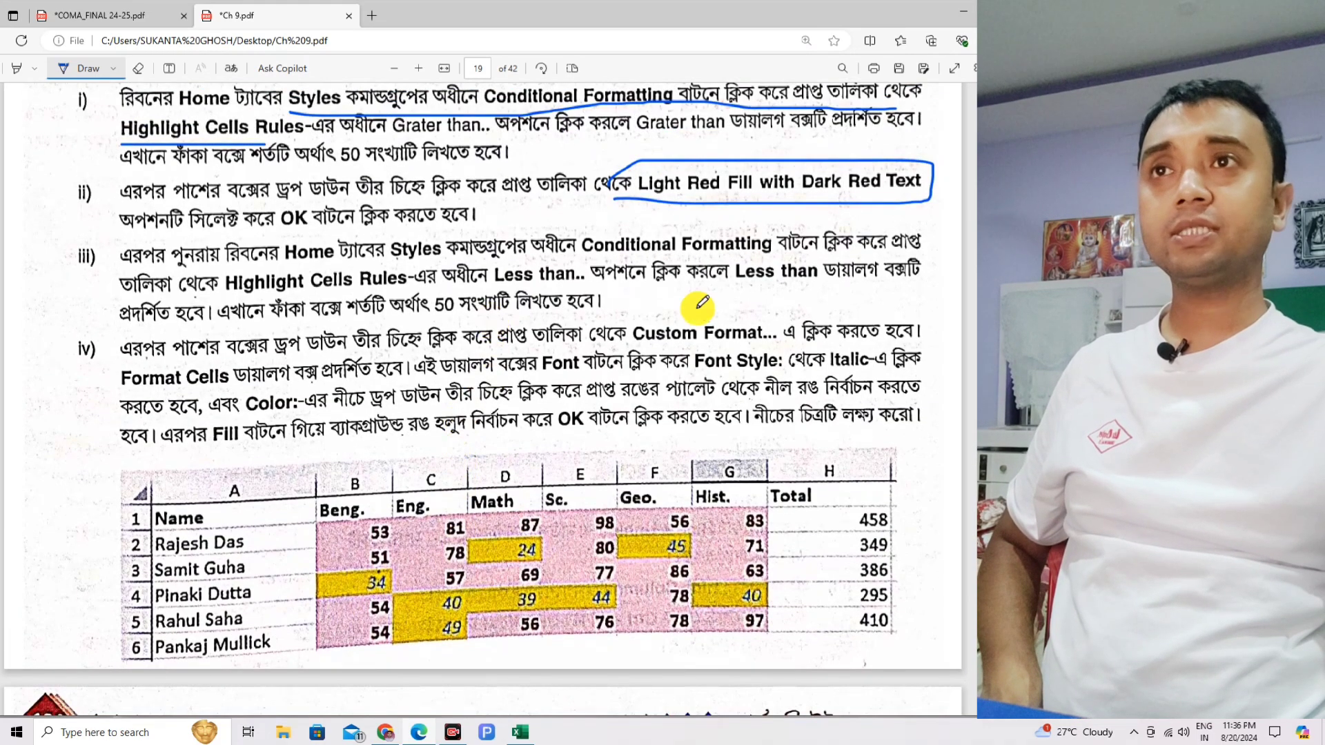
mouse_move(498, 316)
mouse_down()
mouse_move(607, 281)
mouse_move(473, 315)
mouse_up()
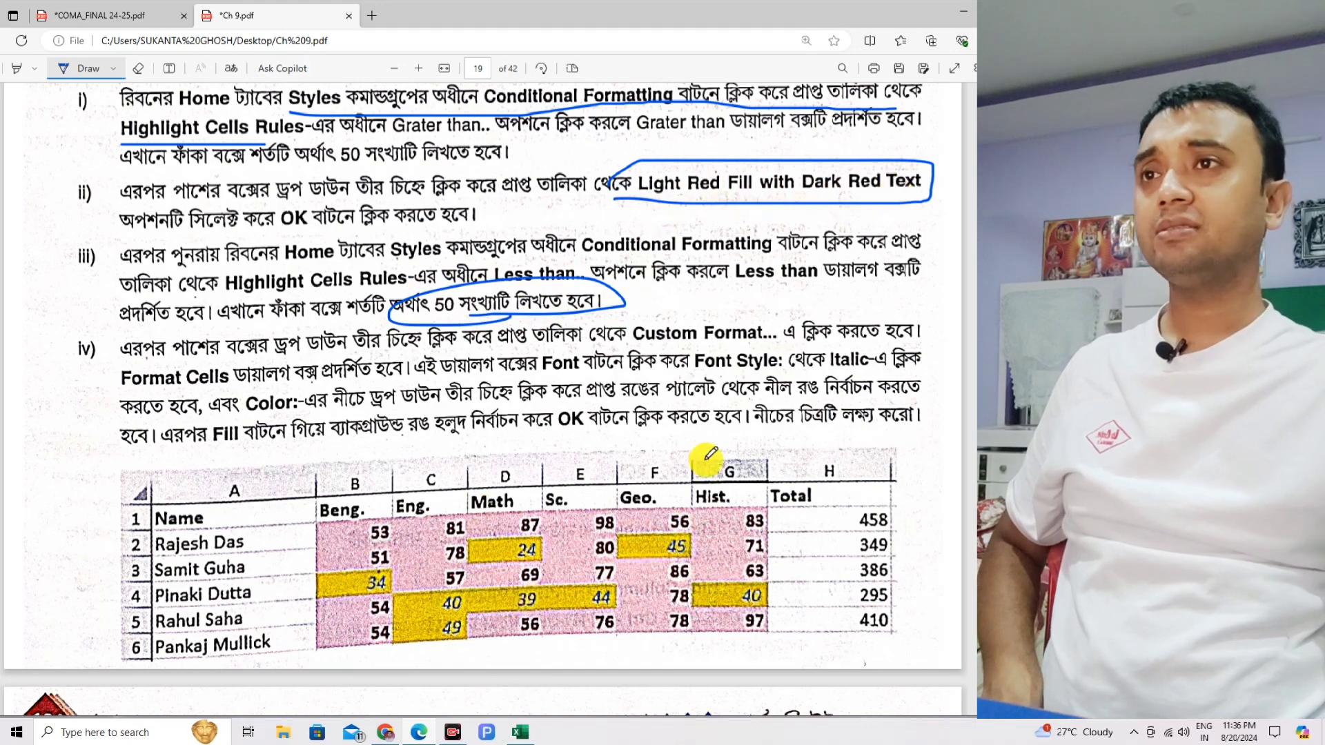
Mark section 9.19 on adding images to a worksheet, on page 194, with a tick
scroll(616, 401, down, 7)
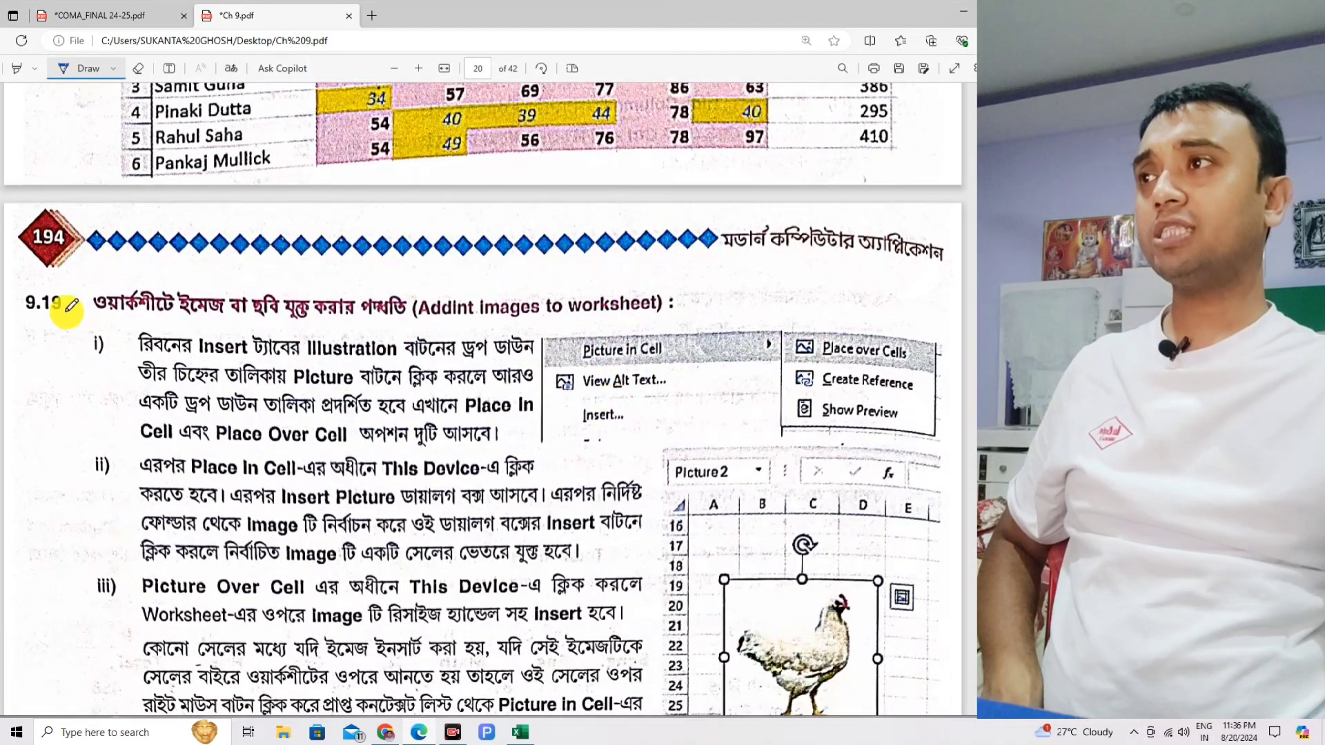
mouse_move(19, 315)
mouse_down()
mouse_move(43, 359)
mouse_move(123, 298)
mouse_up()
scroll(341, 296, down, 2)
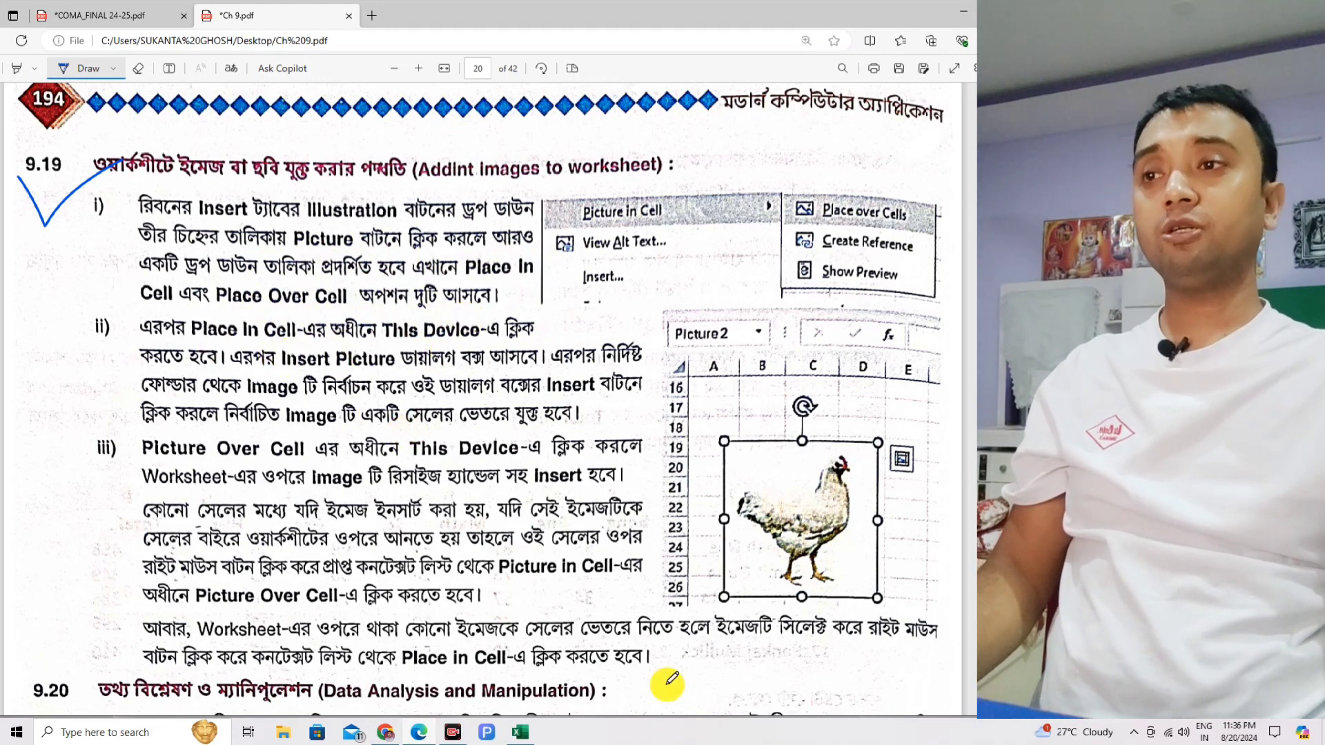
Switch to Excel, select cell I12 on Sheet1 and start inserting a picture from this device
click(521, 734)
scroll(643, 580, down, 4)
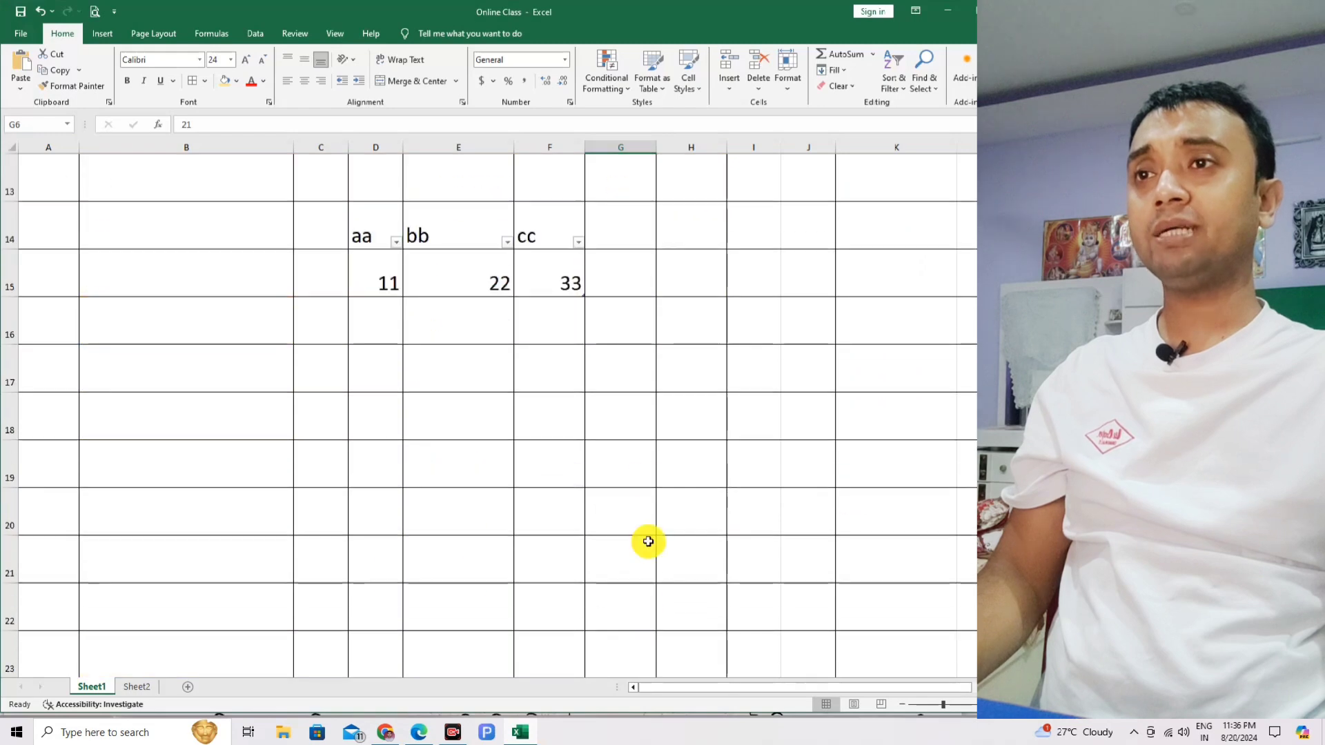
scroll(683, 490, up, 2)
click(764, 459)
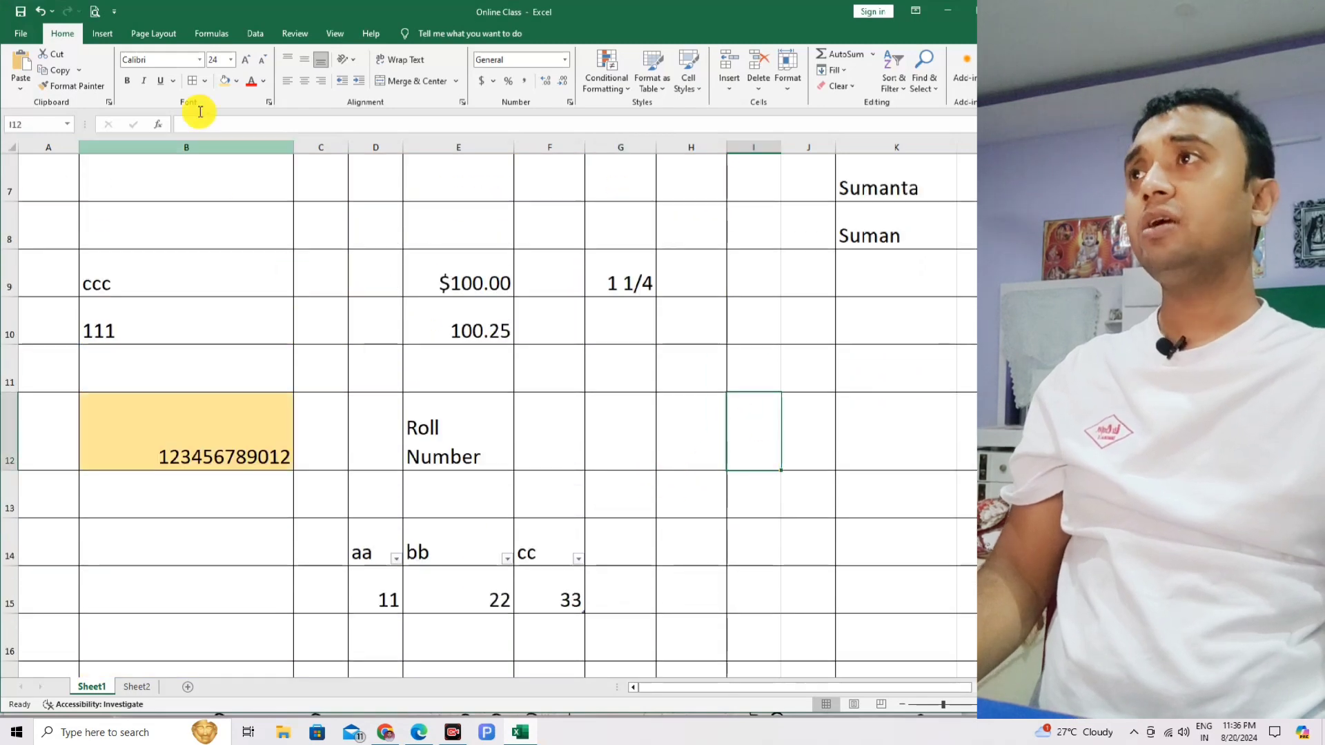
click(100, 34)
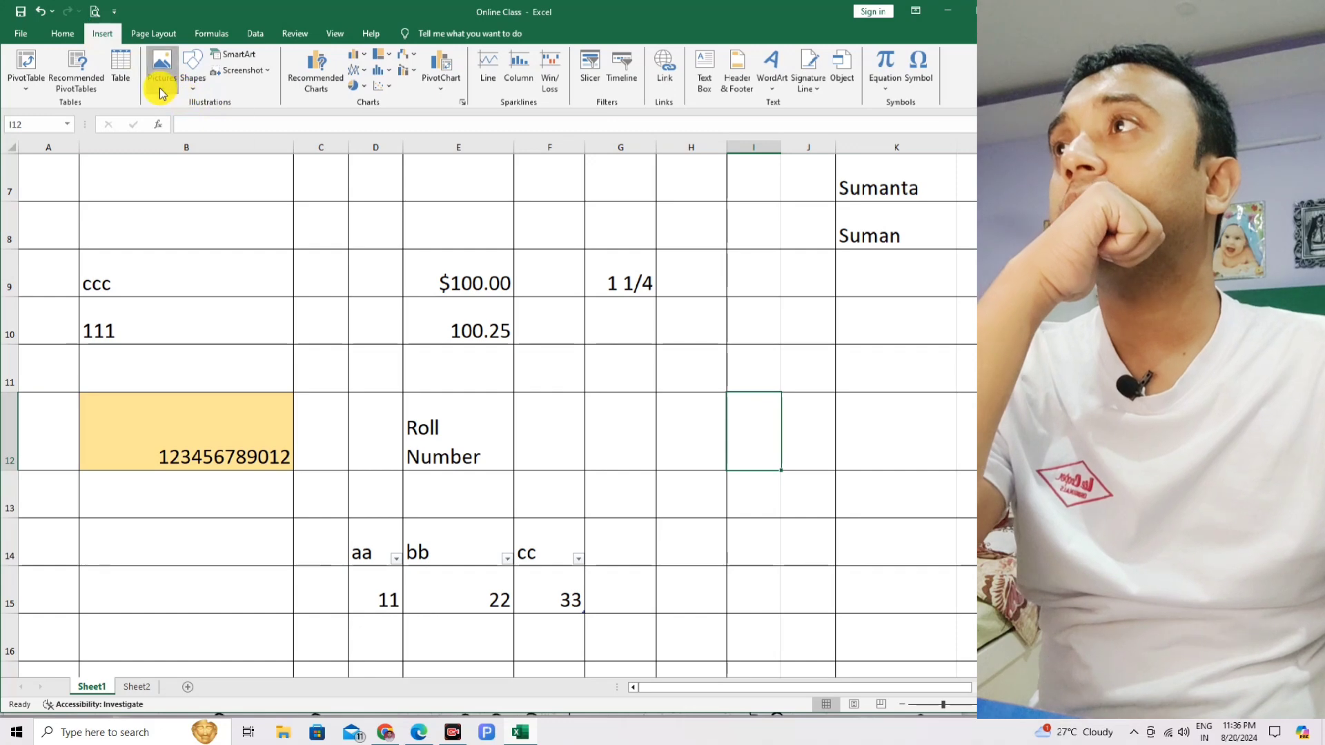
click(162, 92)
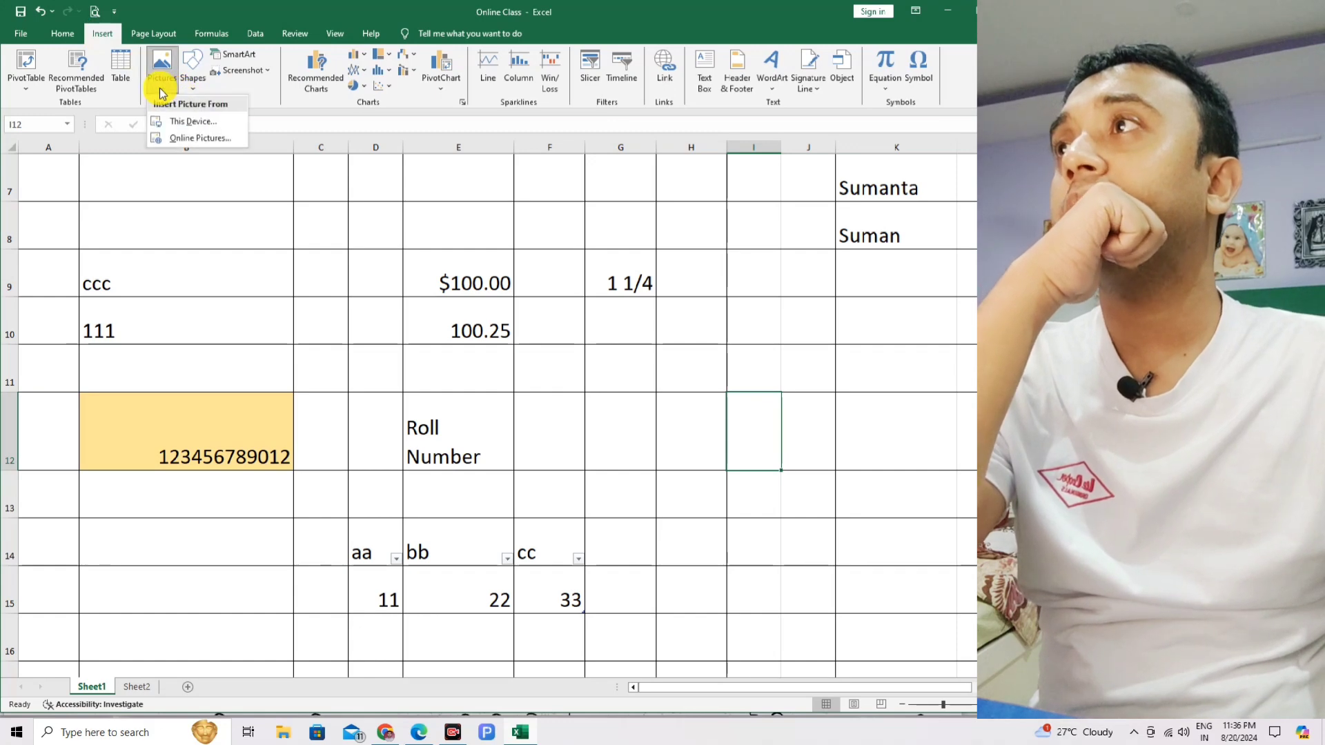
click(181, 126)
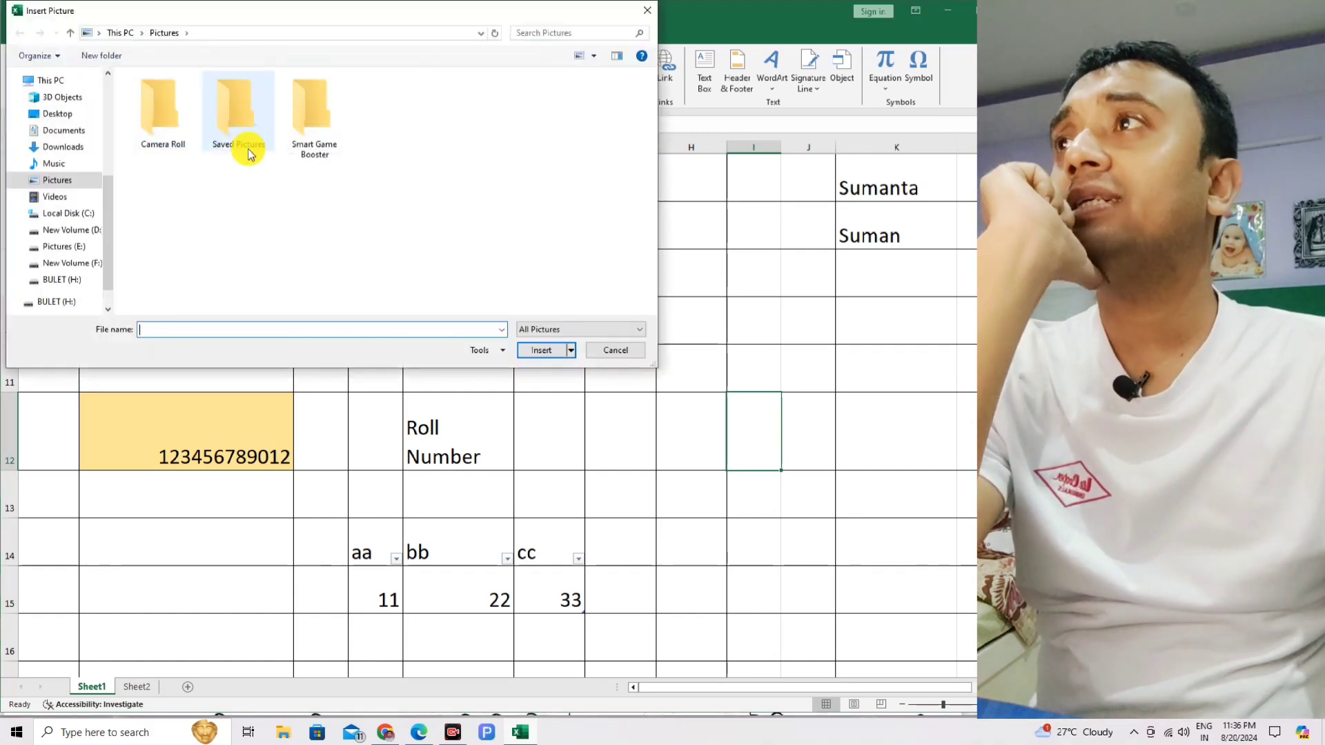
Look through the Saved Pictures, Smart Game Booster and Camera Roll folders in Pictures for an image
scroll(55, 180, up, 1)
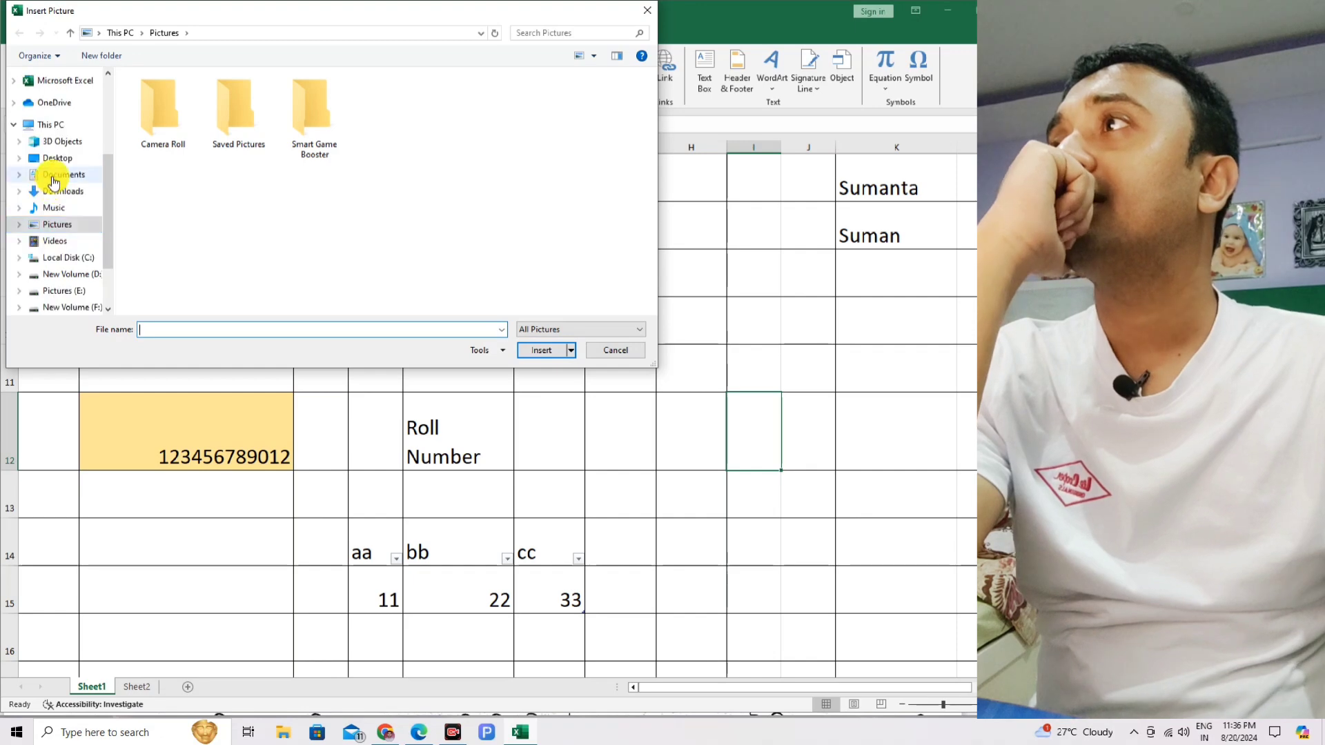
scroll(75, 206, up, 5)
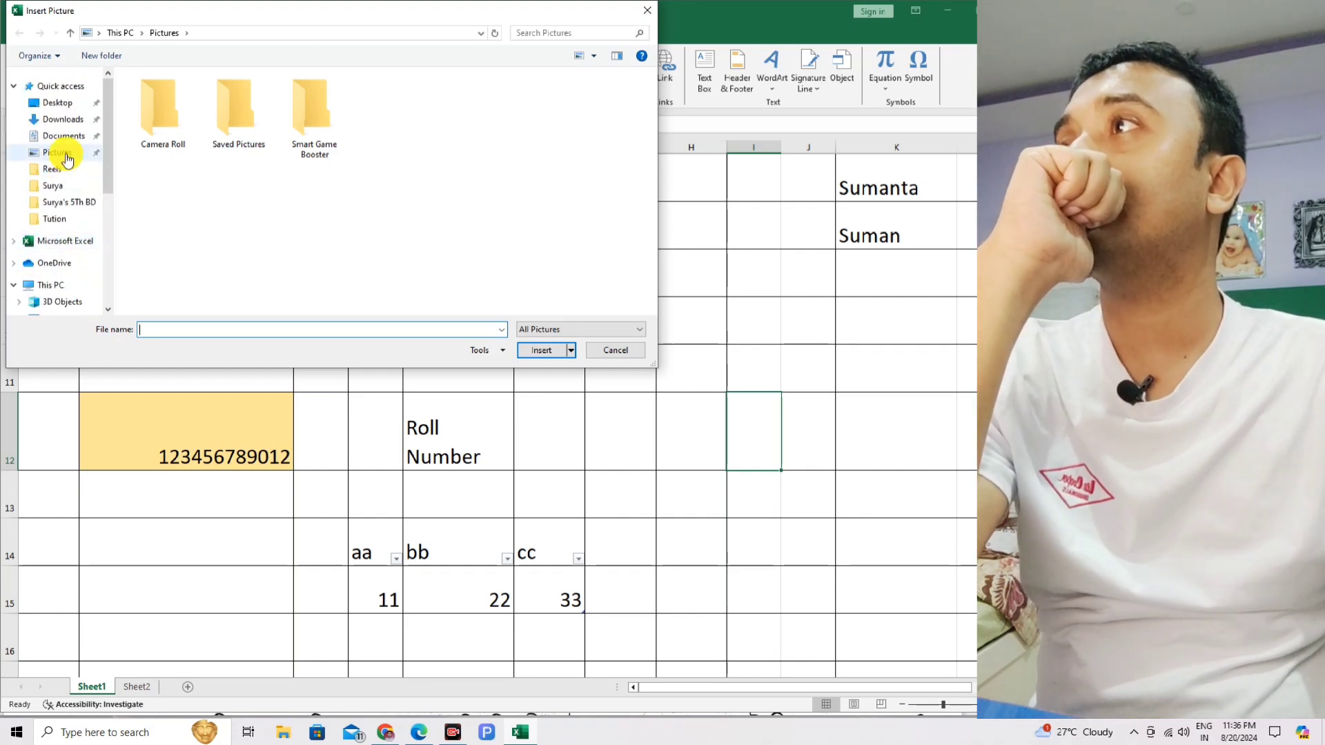
click(67, 157)
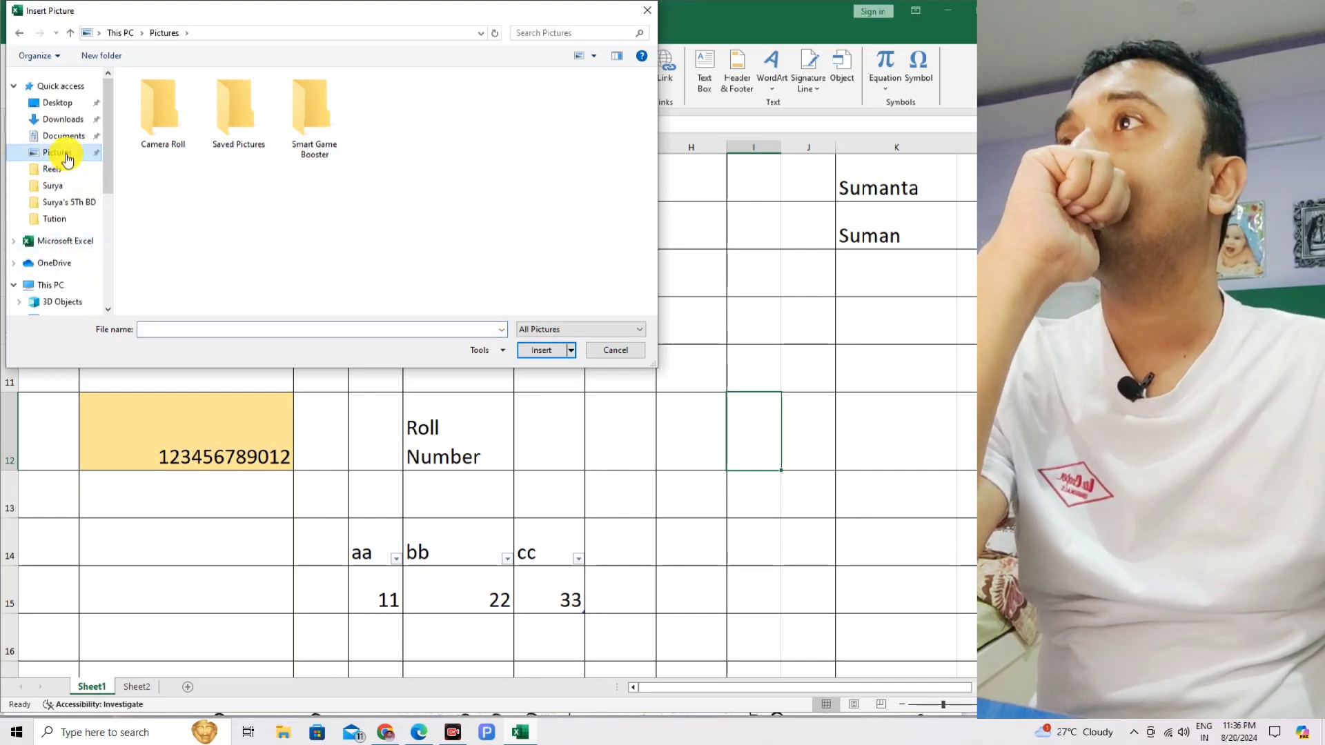
double_click(240, 112)
key(BackSpace)
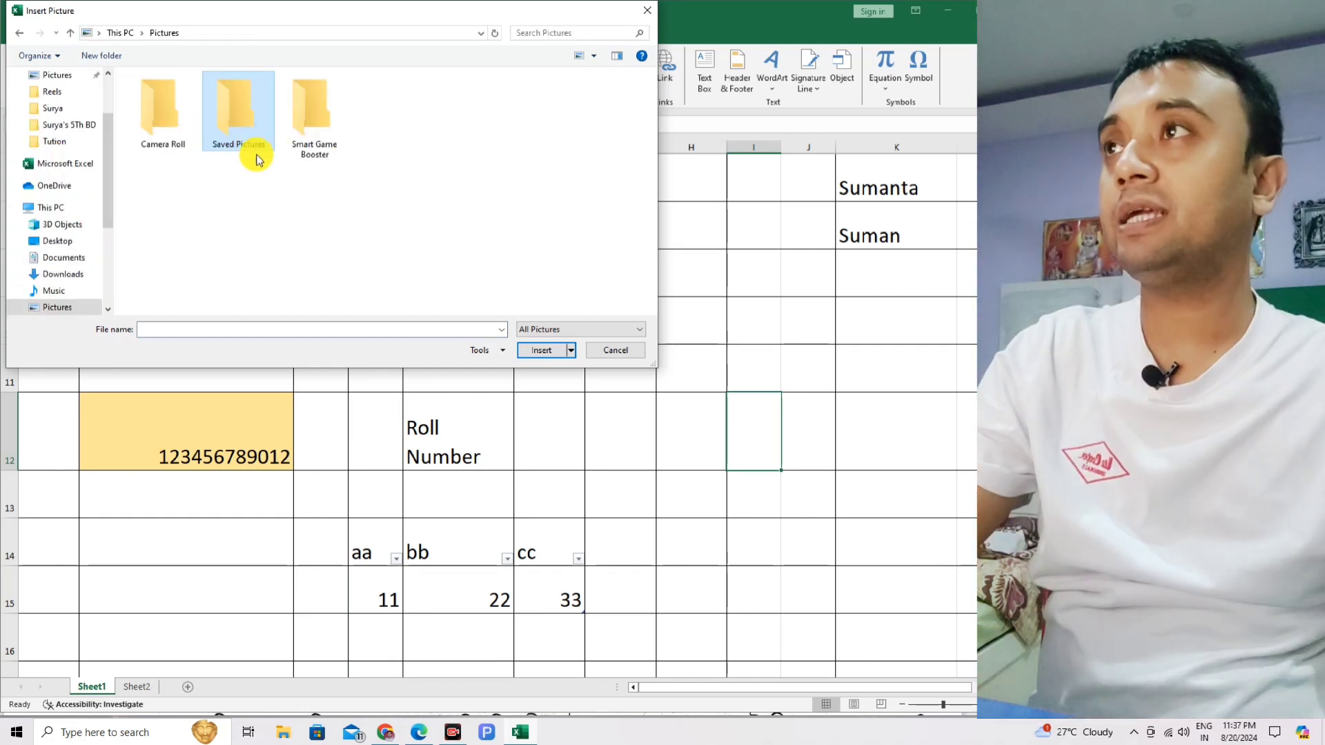
double_click(314, 133)
key(BackSpace)
double_click(158, 123)
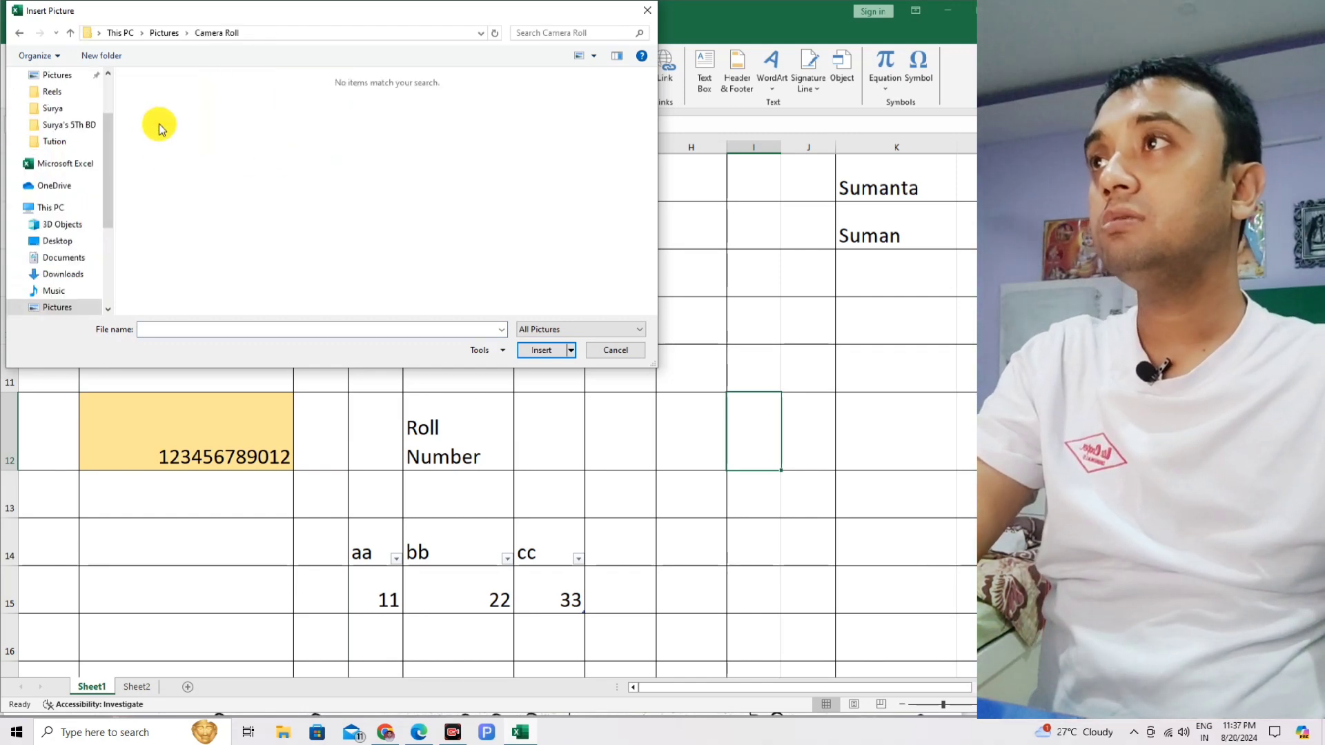
key(BackSpace)
Insert the picture "Class 11 1 Sem Ch 3" from the Downloads folder at cell I12
scroll(55, 176, up, 2)
click(62, 119)
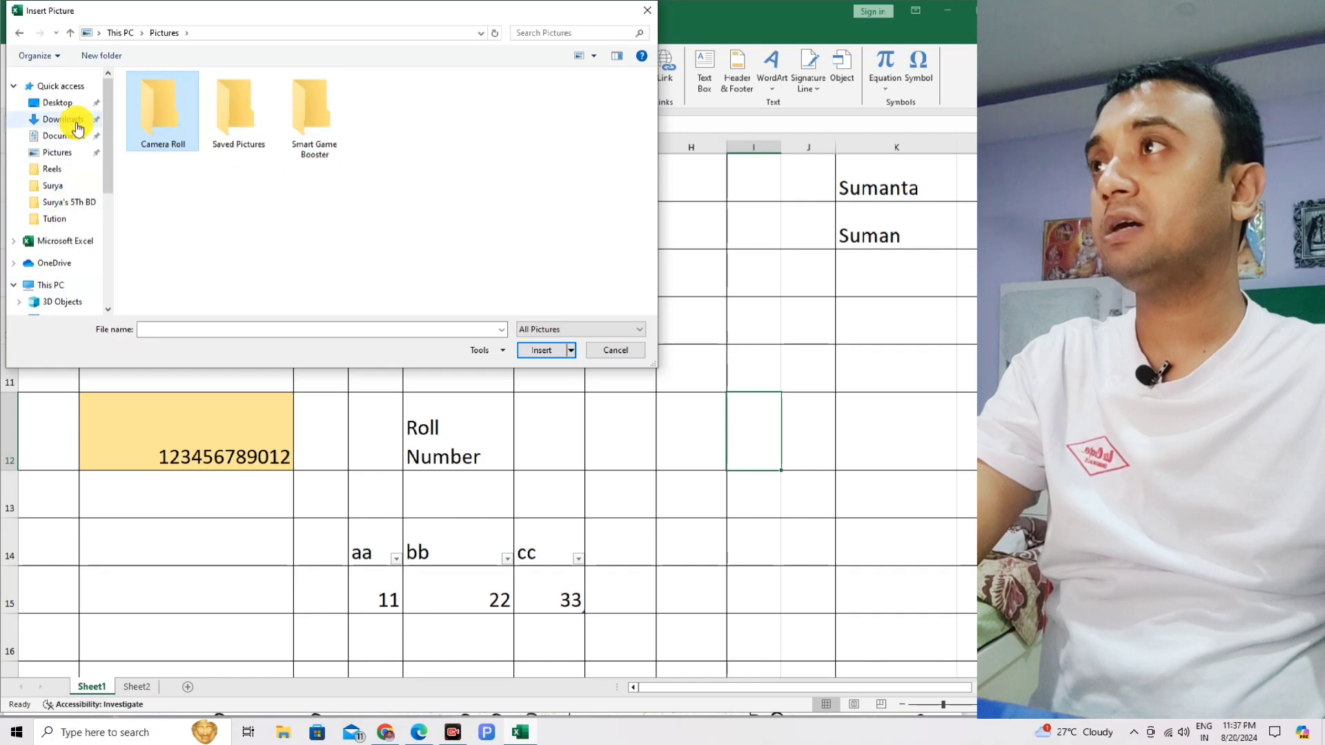
scroll(386, 186, down, 5)
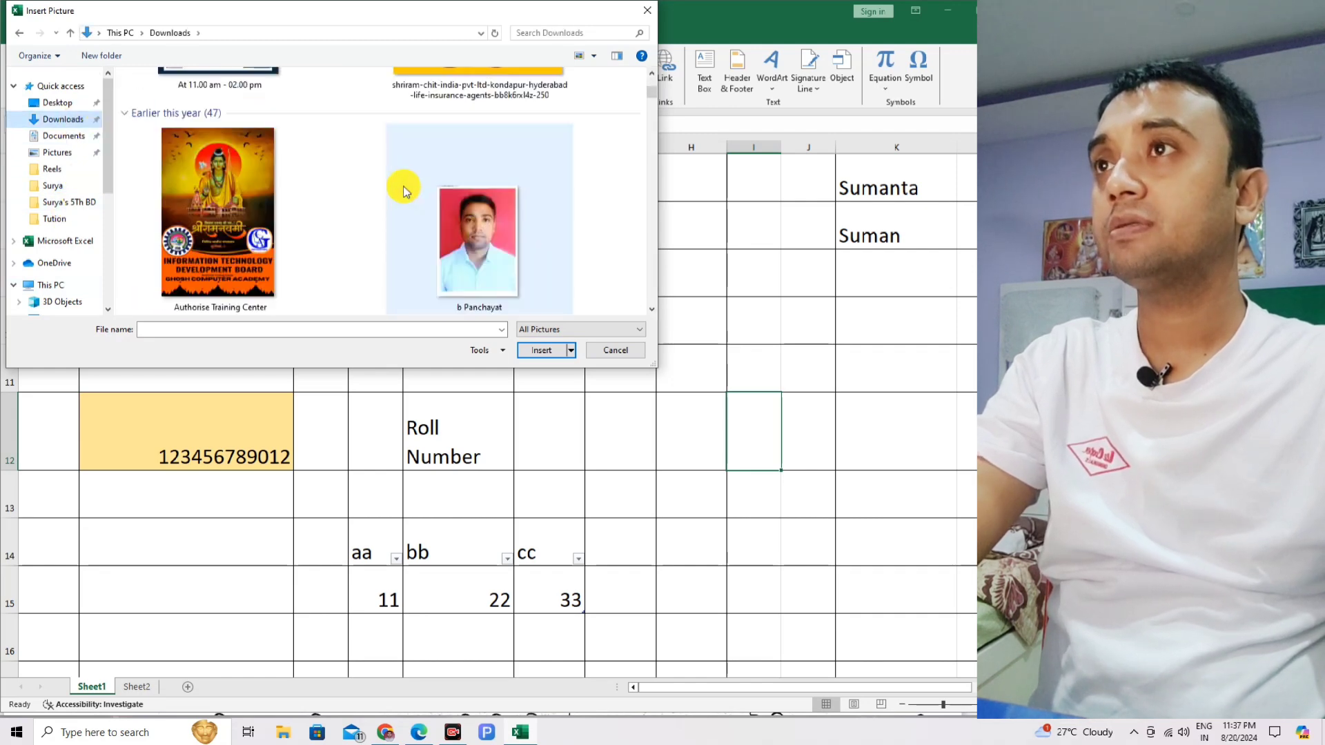
scroll(378, 200, down, 2)
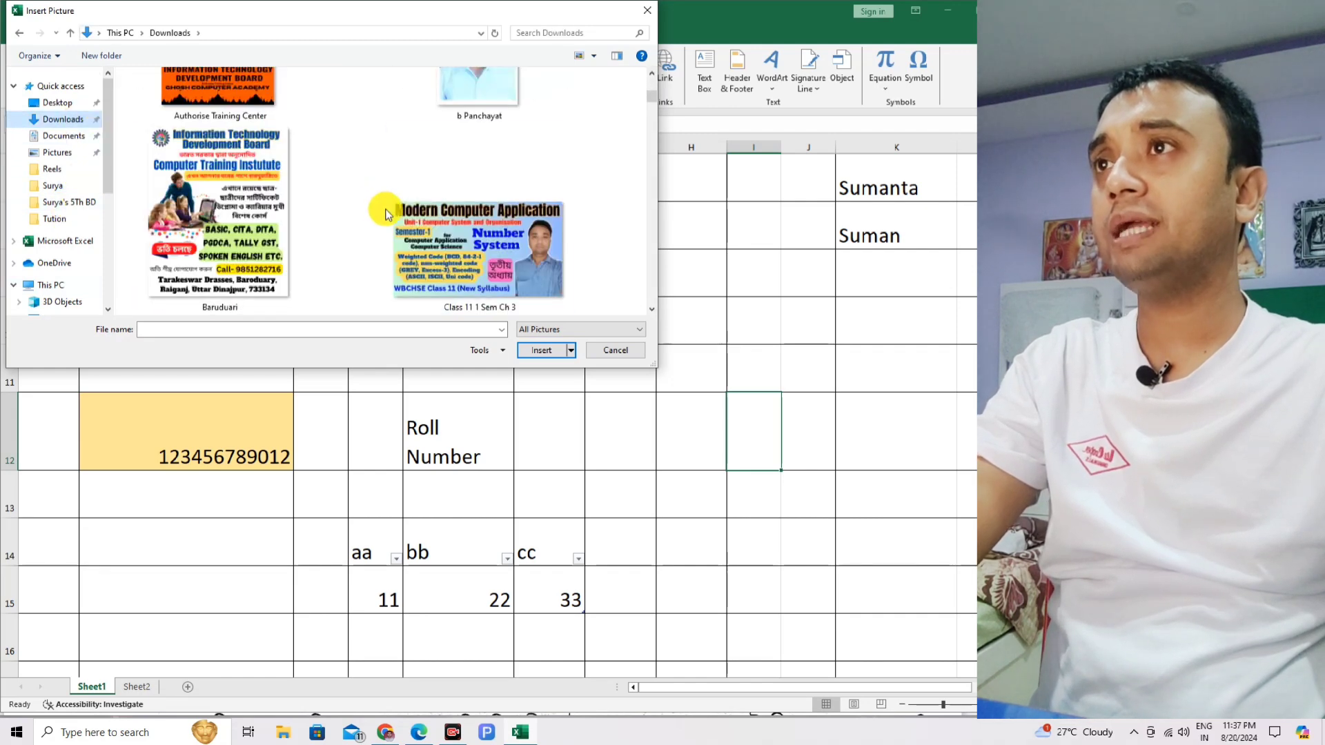
double_click(456, 258)
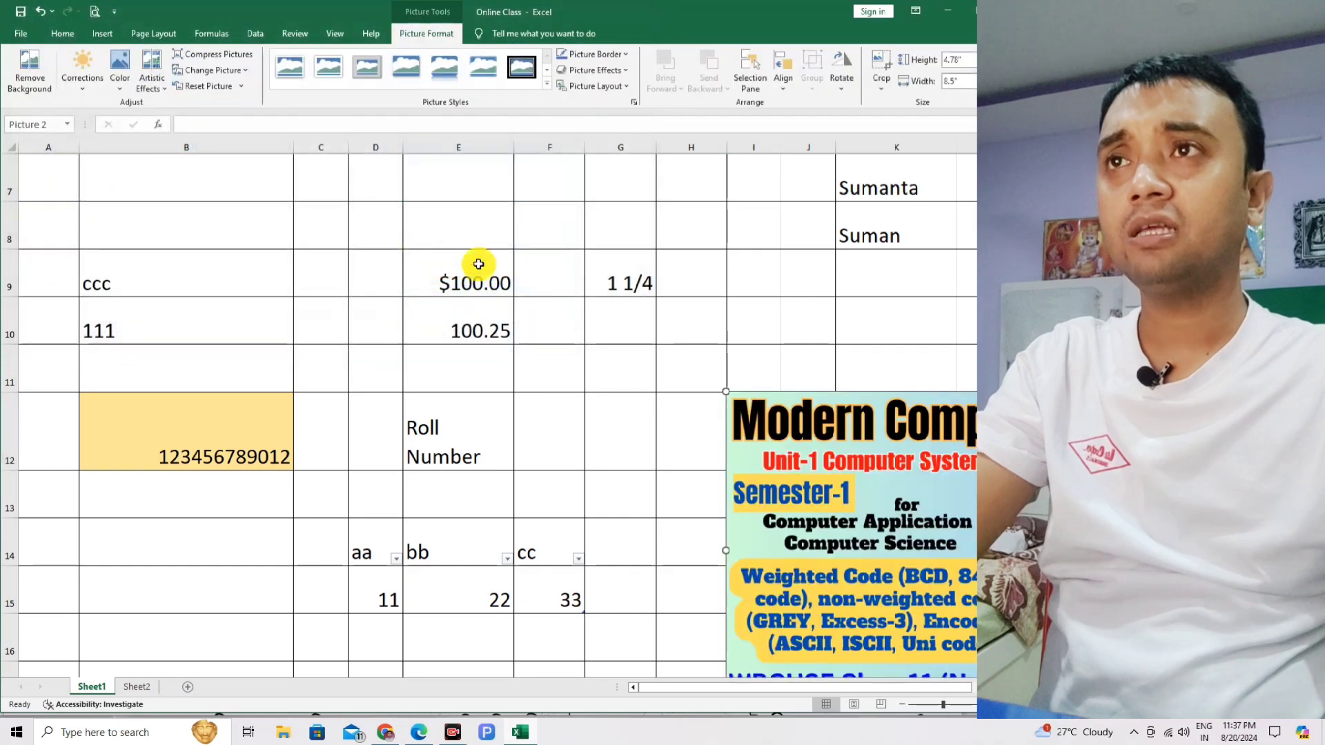
Move the inserted picture over columns F to K and delete it, and bring up the picture source options again
drag(913, 469, 752, 422)
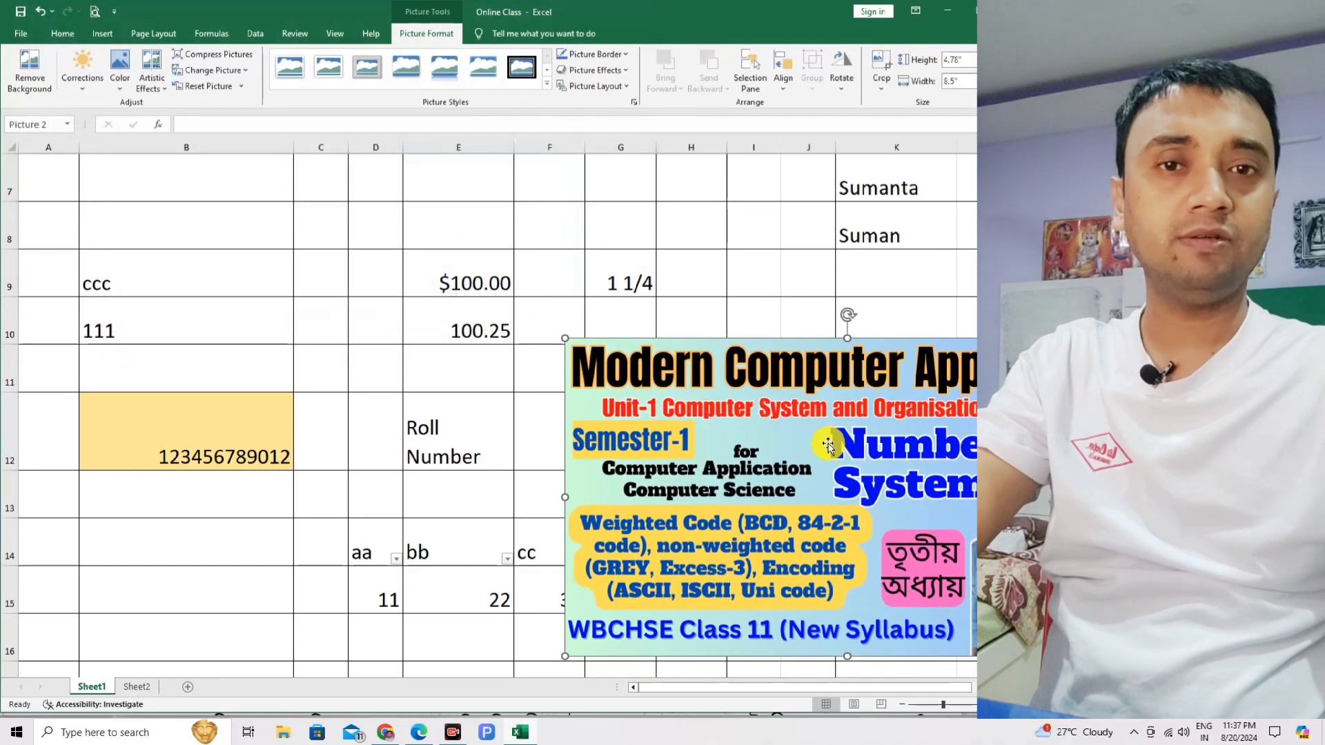
key(Delete)
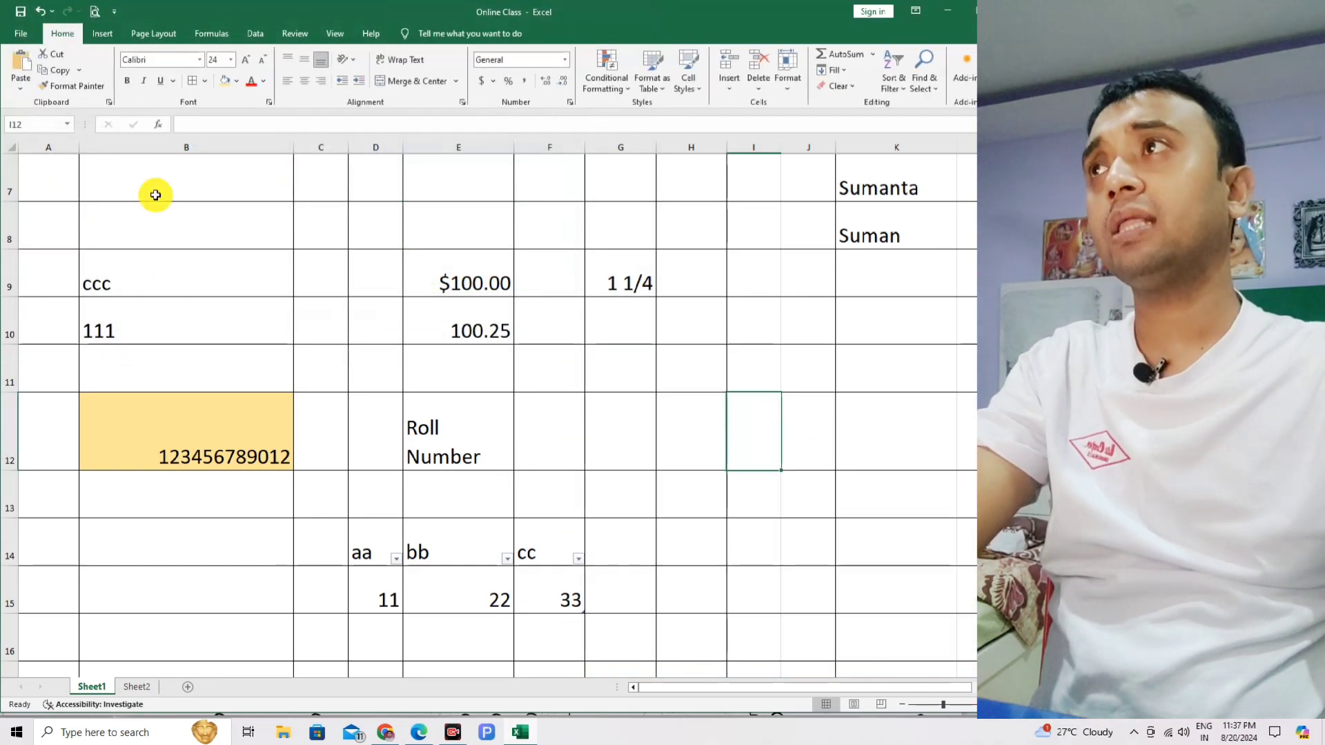
click(104, 34)
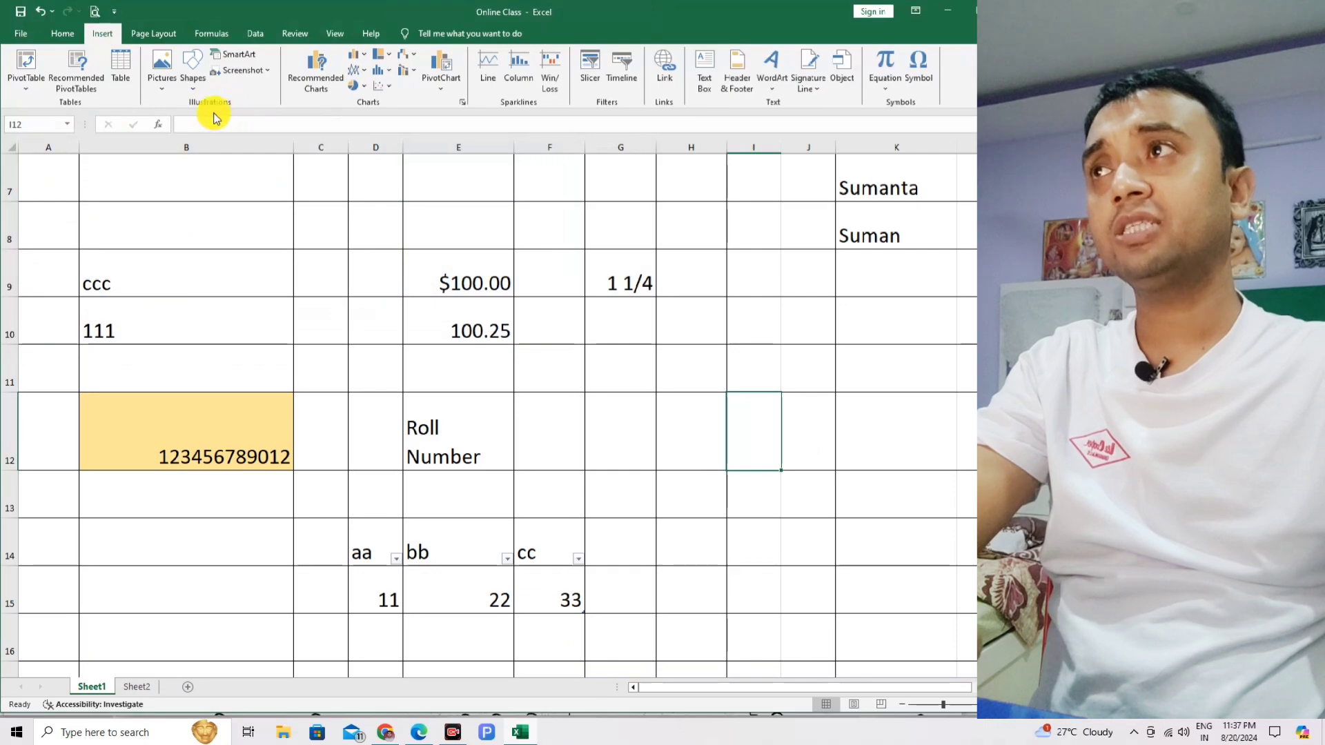
click(159, 93)
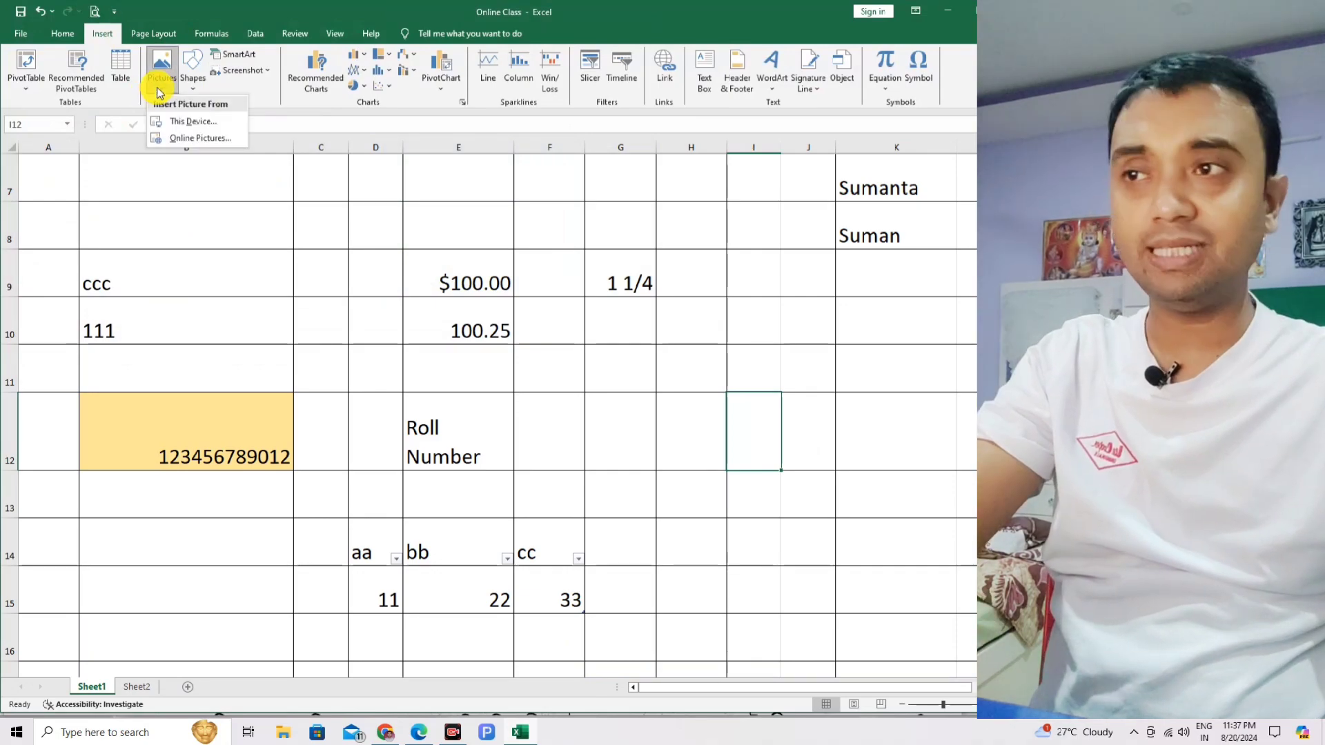
Switch to COMA_FINAL 24-25.pdf in Edge and underline "adding images to worksheets" in the Changing Workbook Appearance topic
click(419, 731)
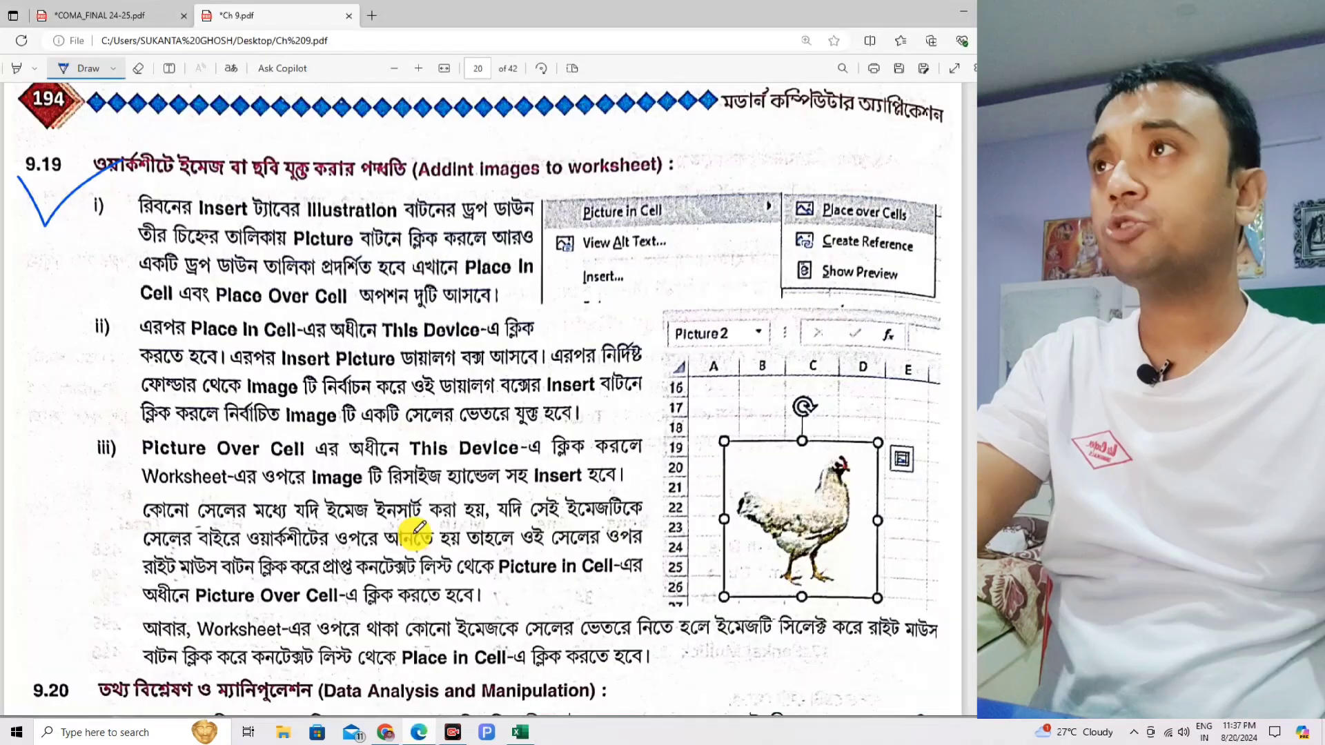
click(110, 13)
drag(504, 445, 682, 426)
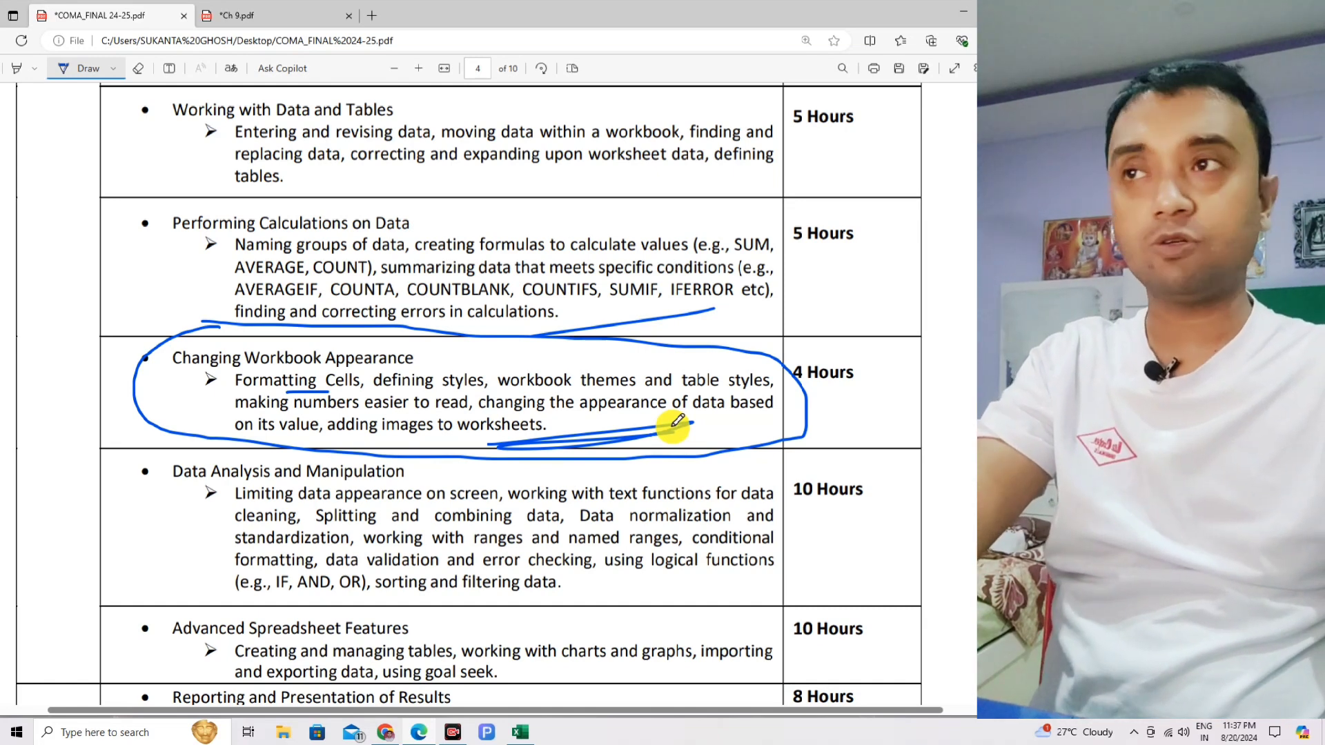
Mark the Data Analysis and Manipulation topic in the syllabus with curved bracket strokes beside its text
scroll(414, 407, down, 2)
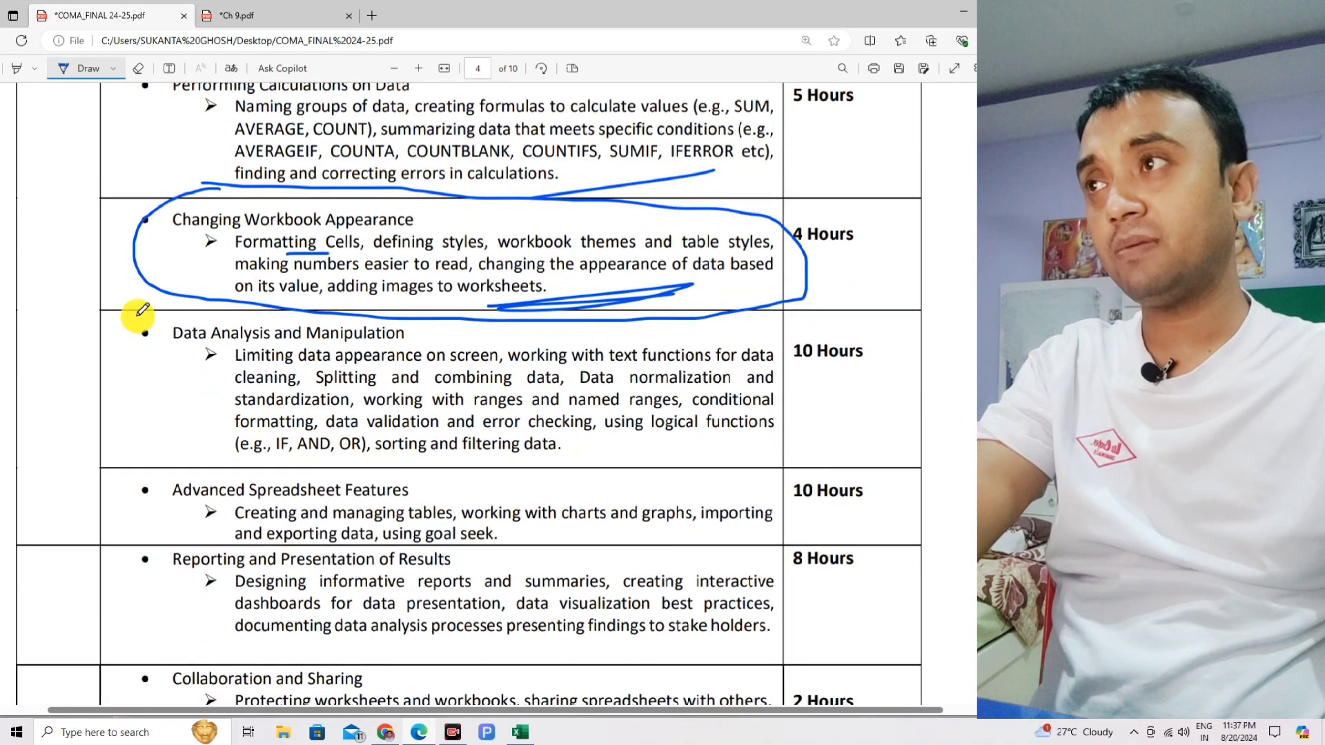
mouse_move(138, 314)
mouse_down()
mouse_move(169, 444)
mouse_move(186, 464)
mouse_move(163, 304)
mouse_move(138, 428)
mouse_up()
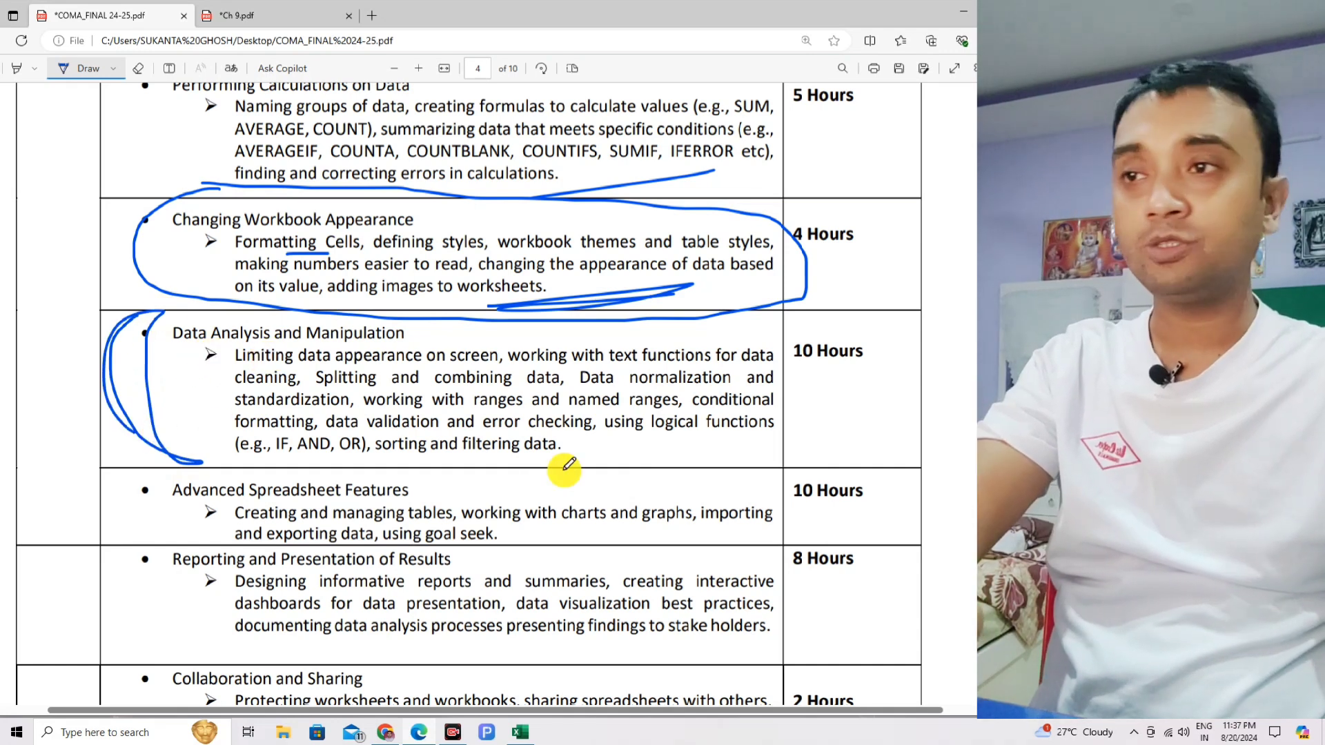
click(416, 733)
click(416, 732)
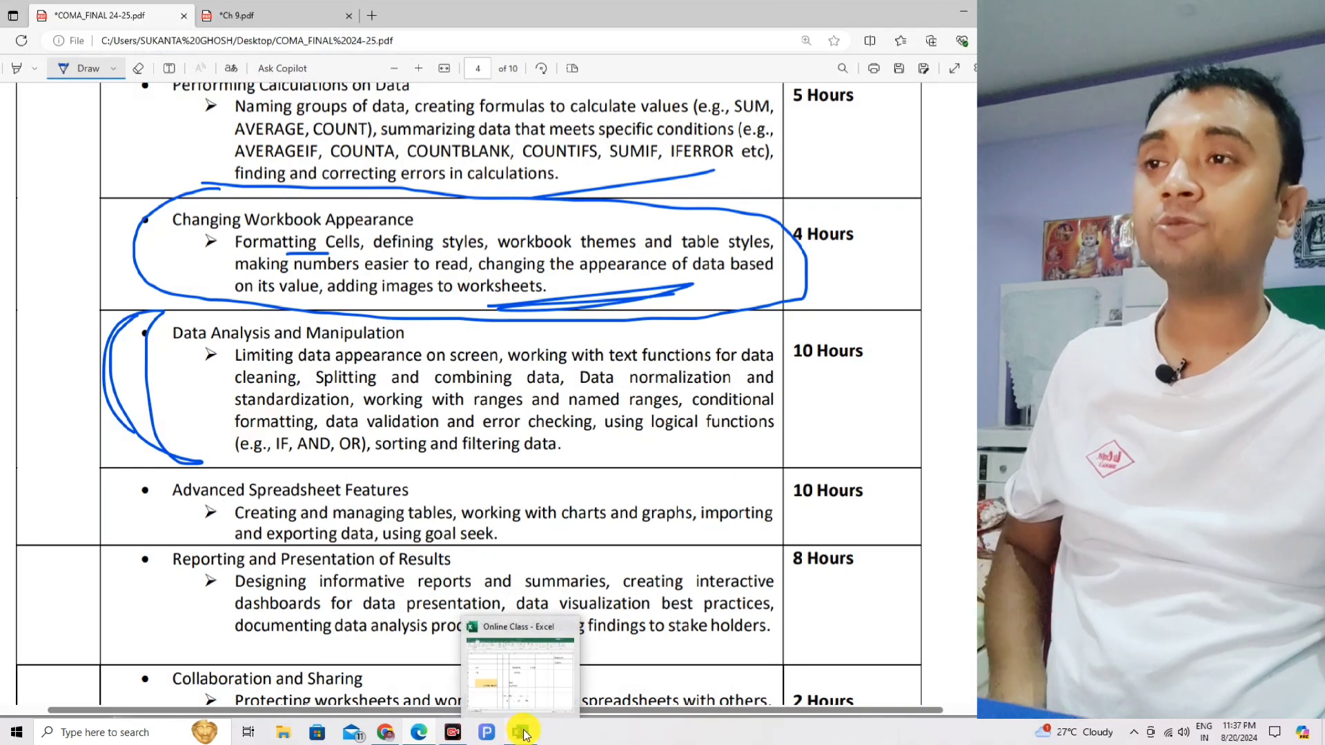
Show the Online Class workbook in Excel, and switch to Chrome to view the YouTube playlist of spreadsheet lessons
click(535, 716)
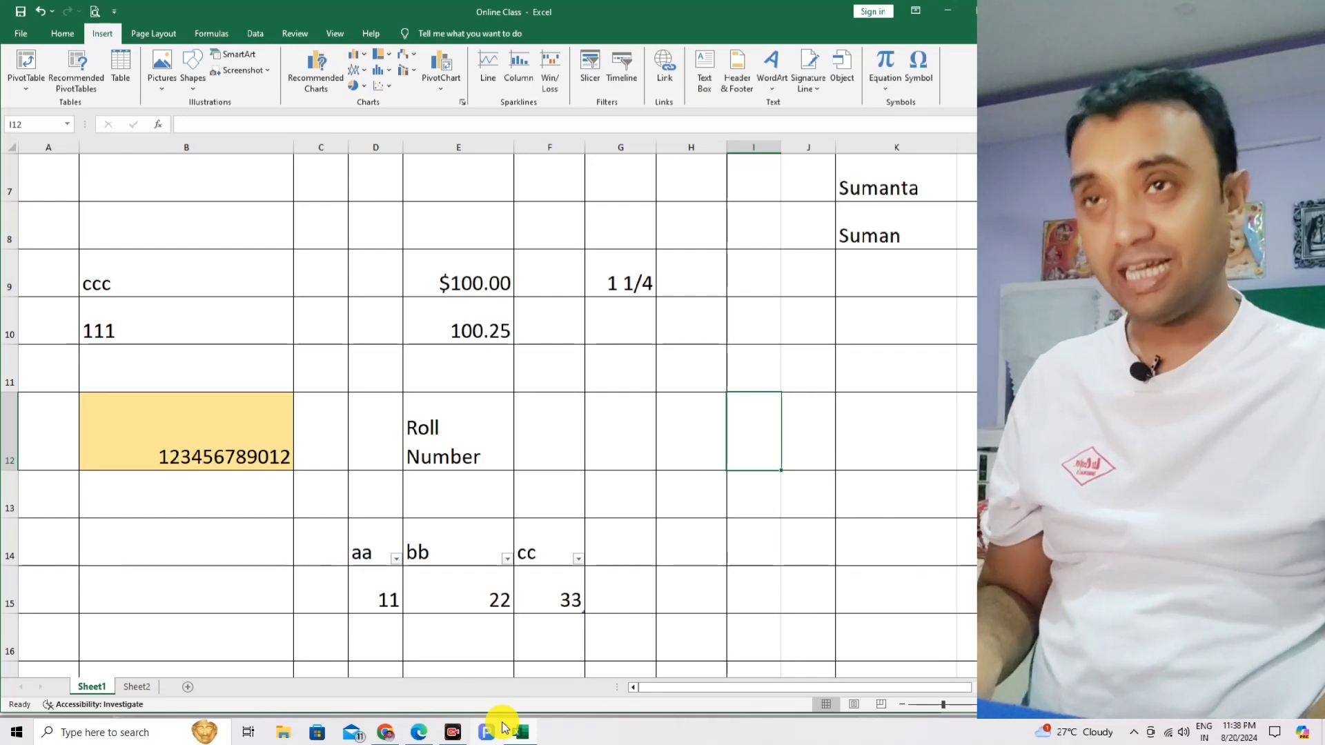
click(387, 733)
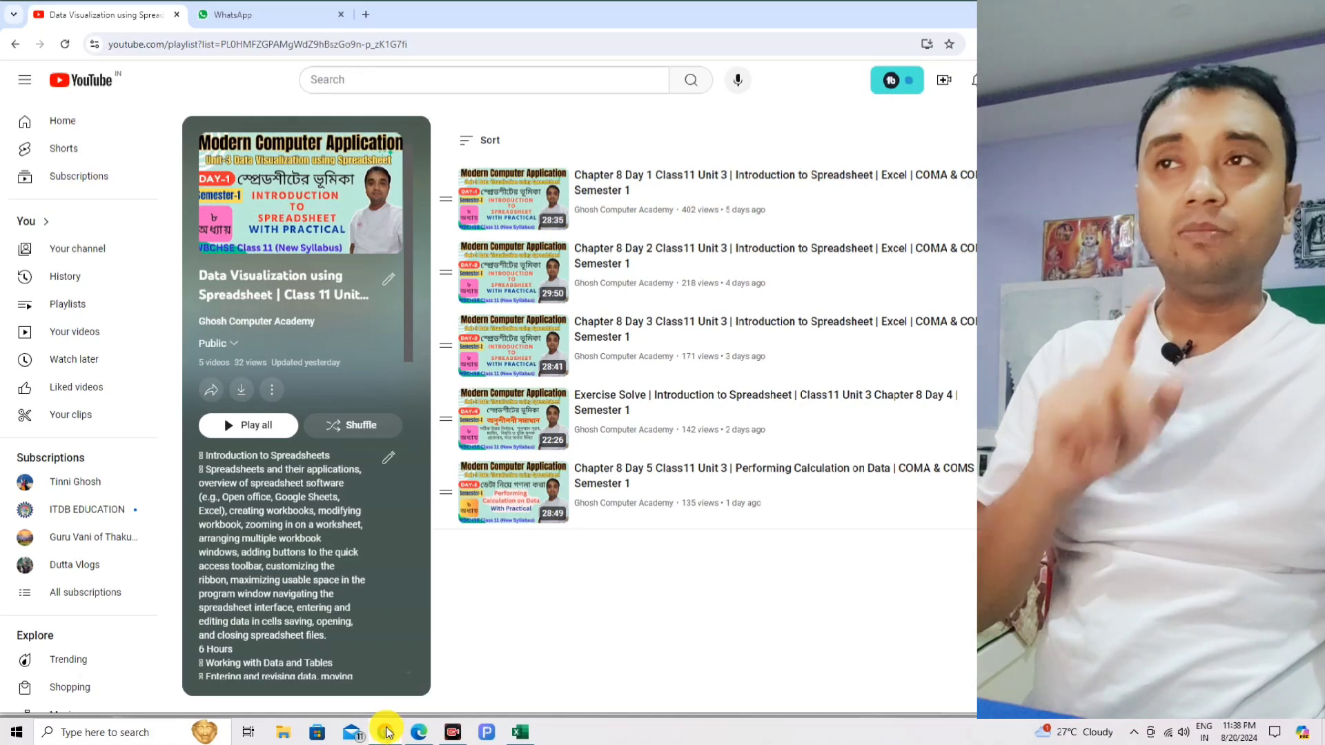
mouse_move(412, 733)
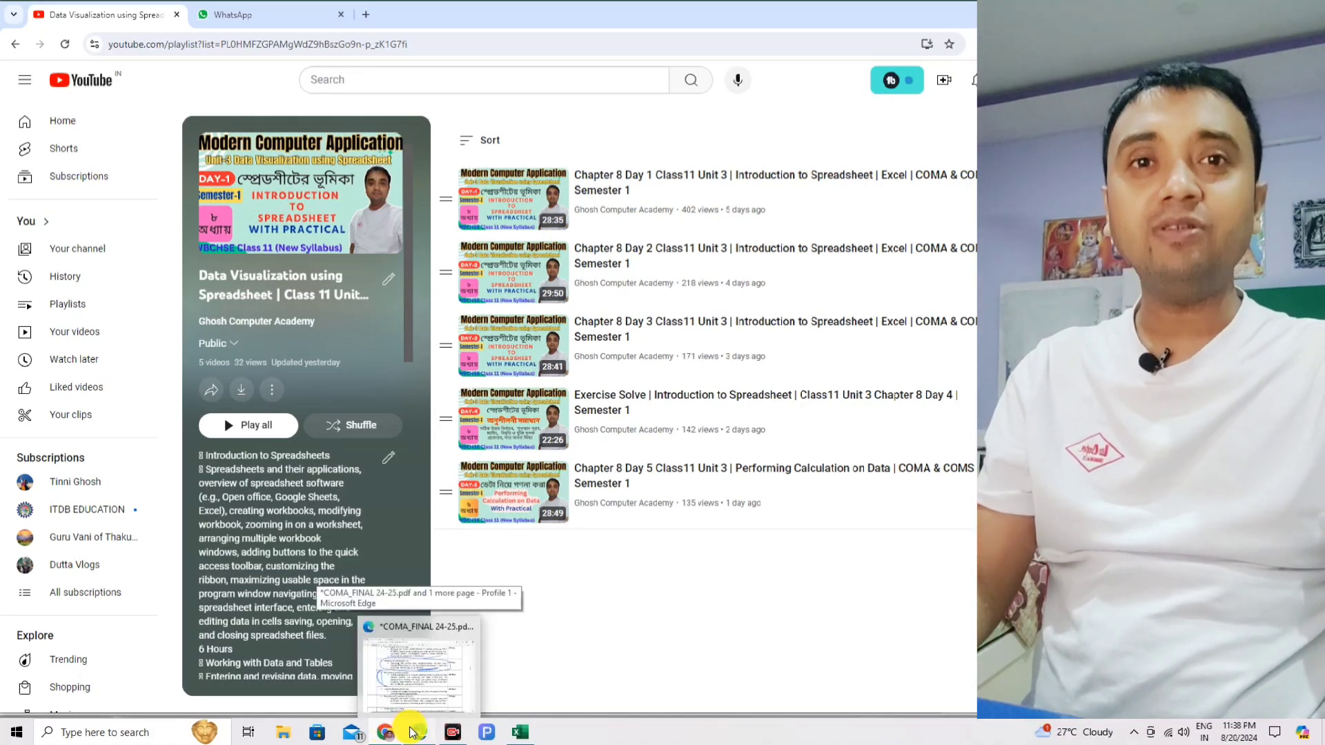